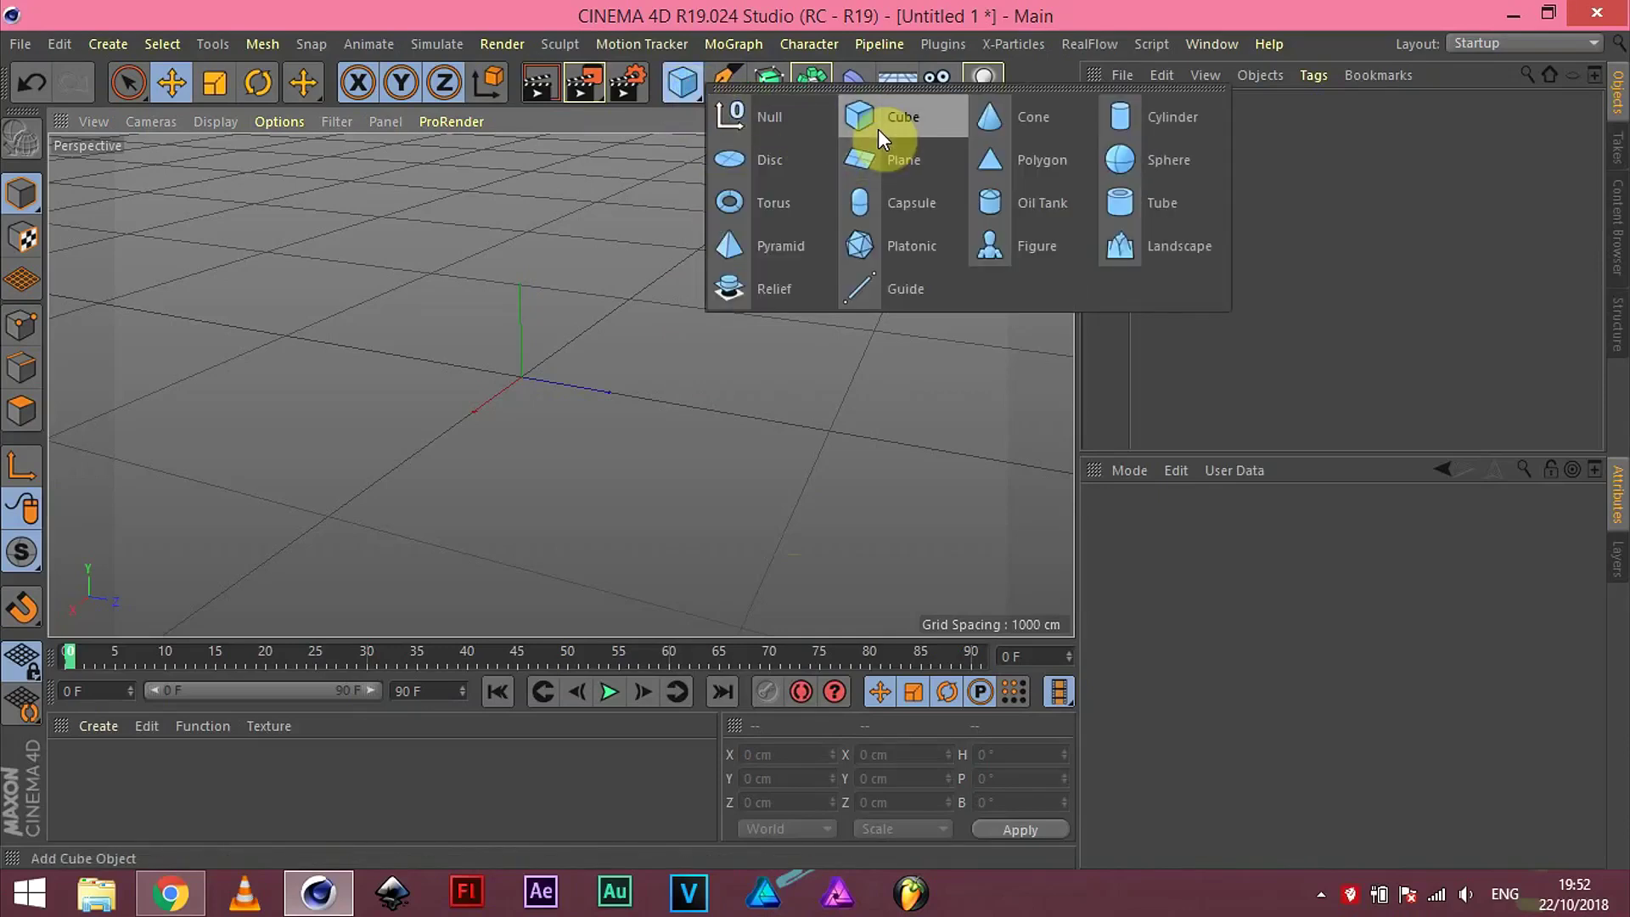
Step: Add a cube and stretch it into a flat slab raised above the floor
left_click(878, 129)
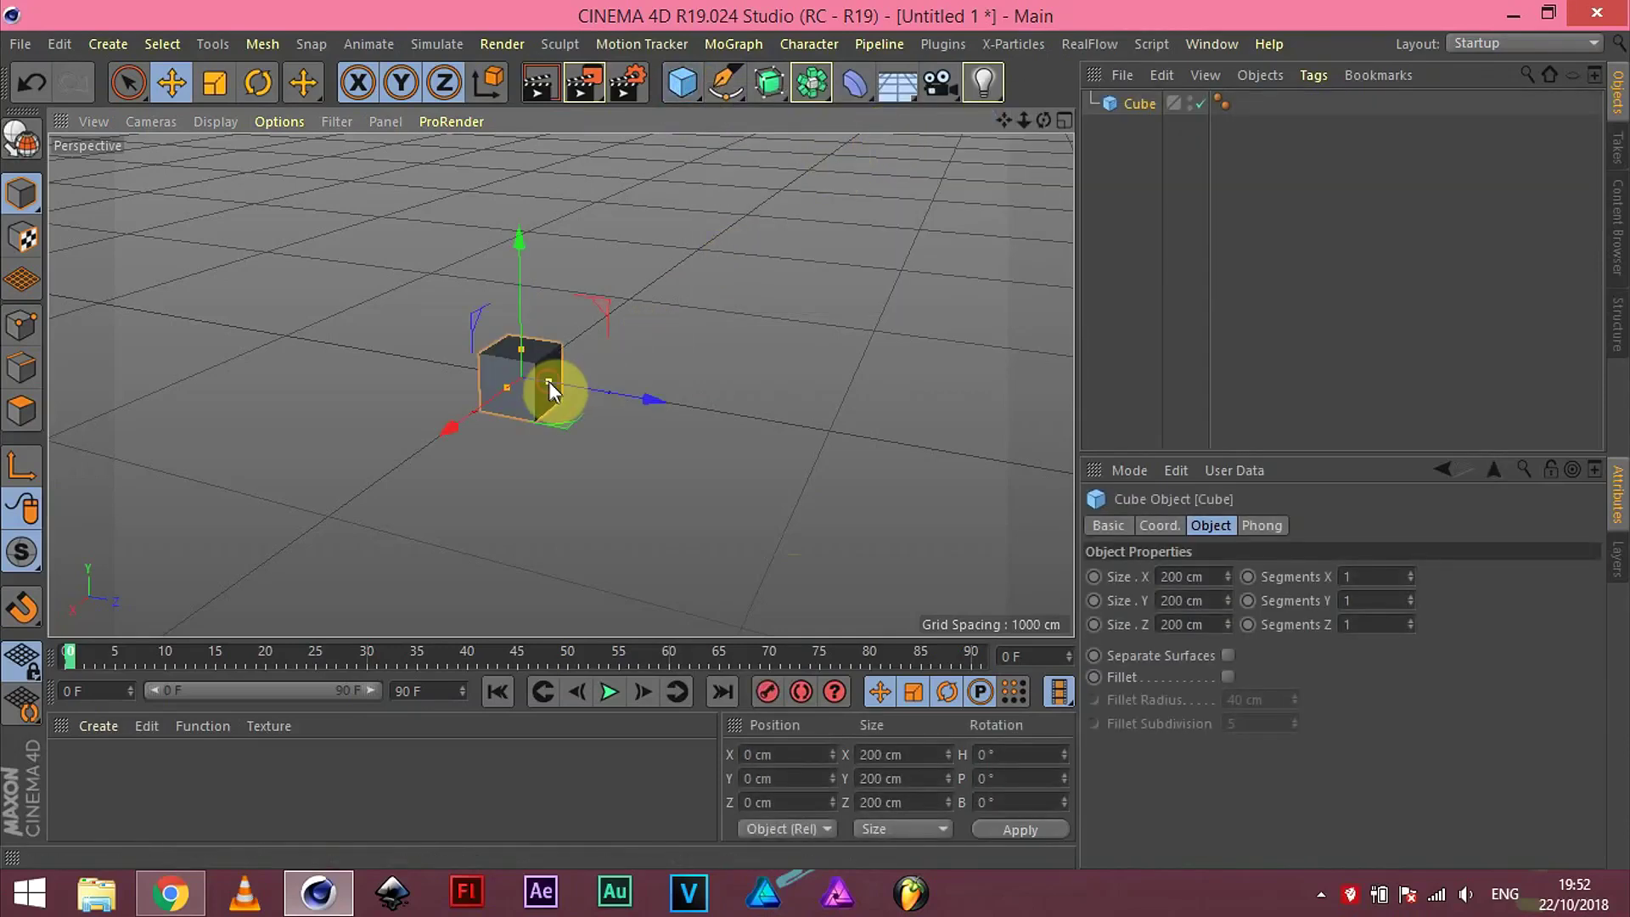
left_click_drag(548, 380, 666, 416)
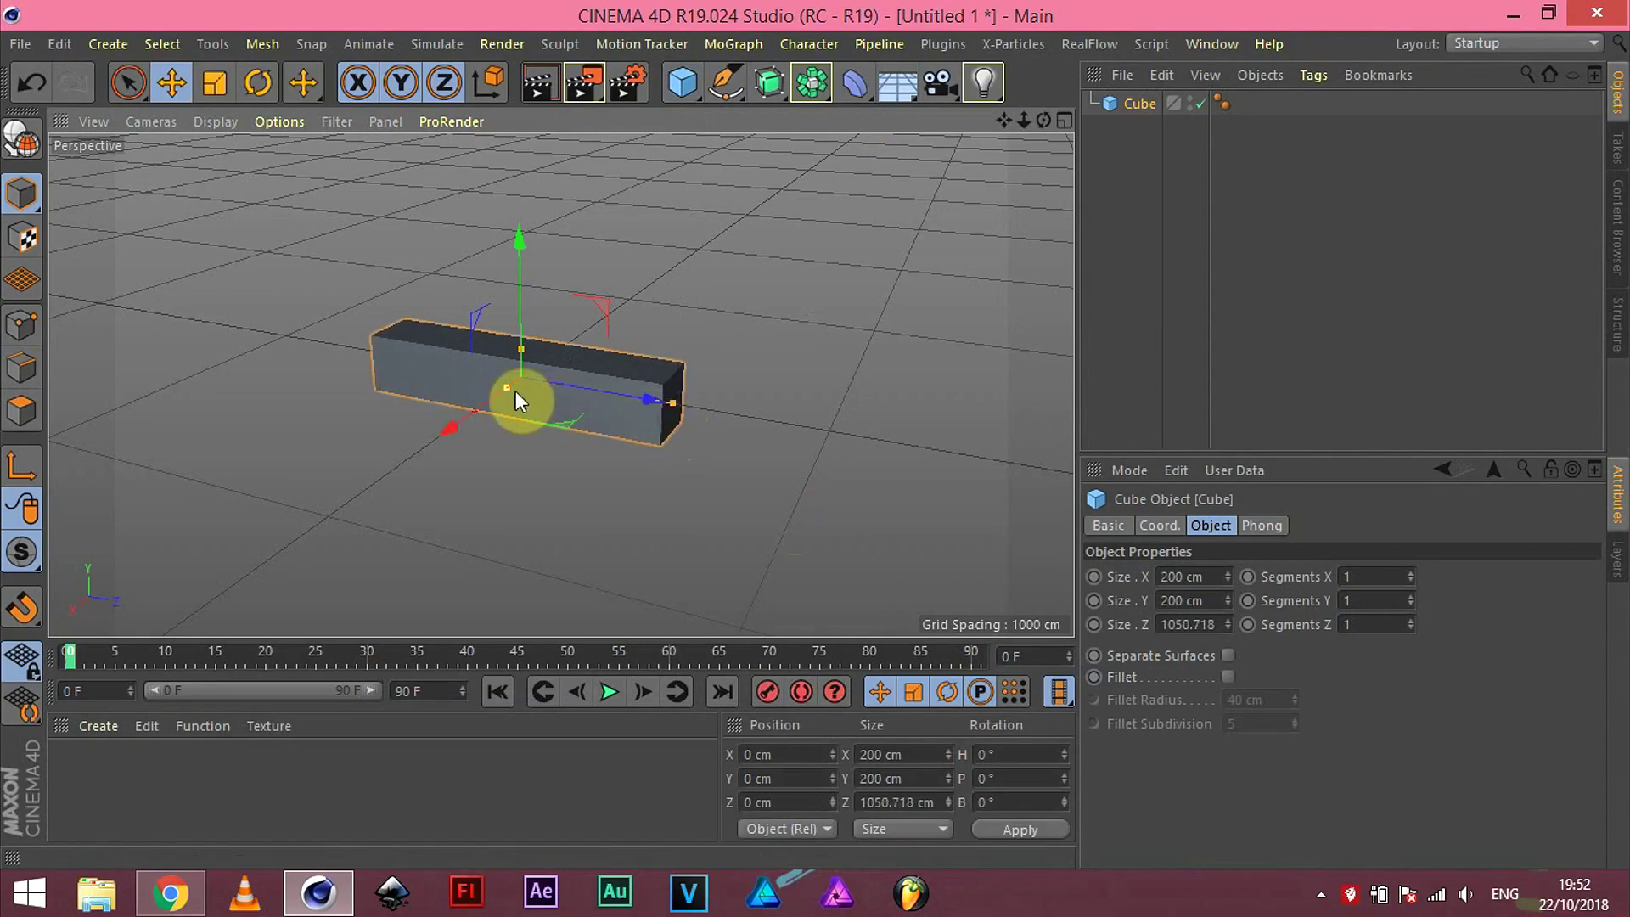
left_click_drag(516, 399, 394, 447)
left_click_drag(644, 540, 650, 519, "alt")
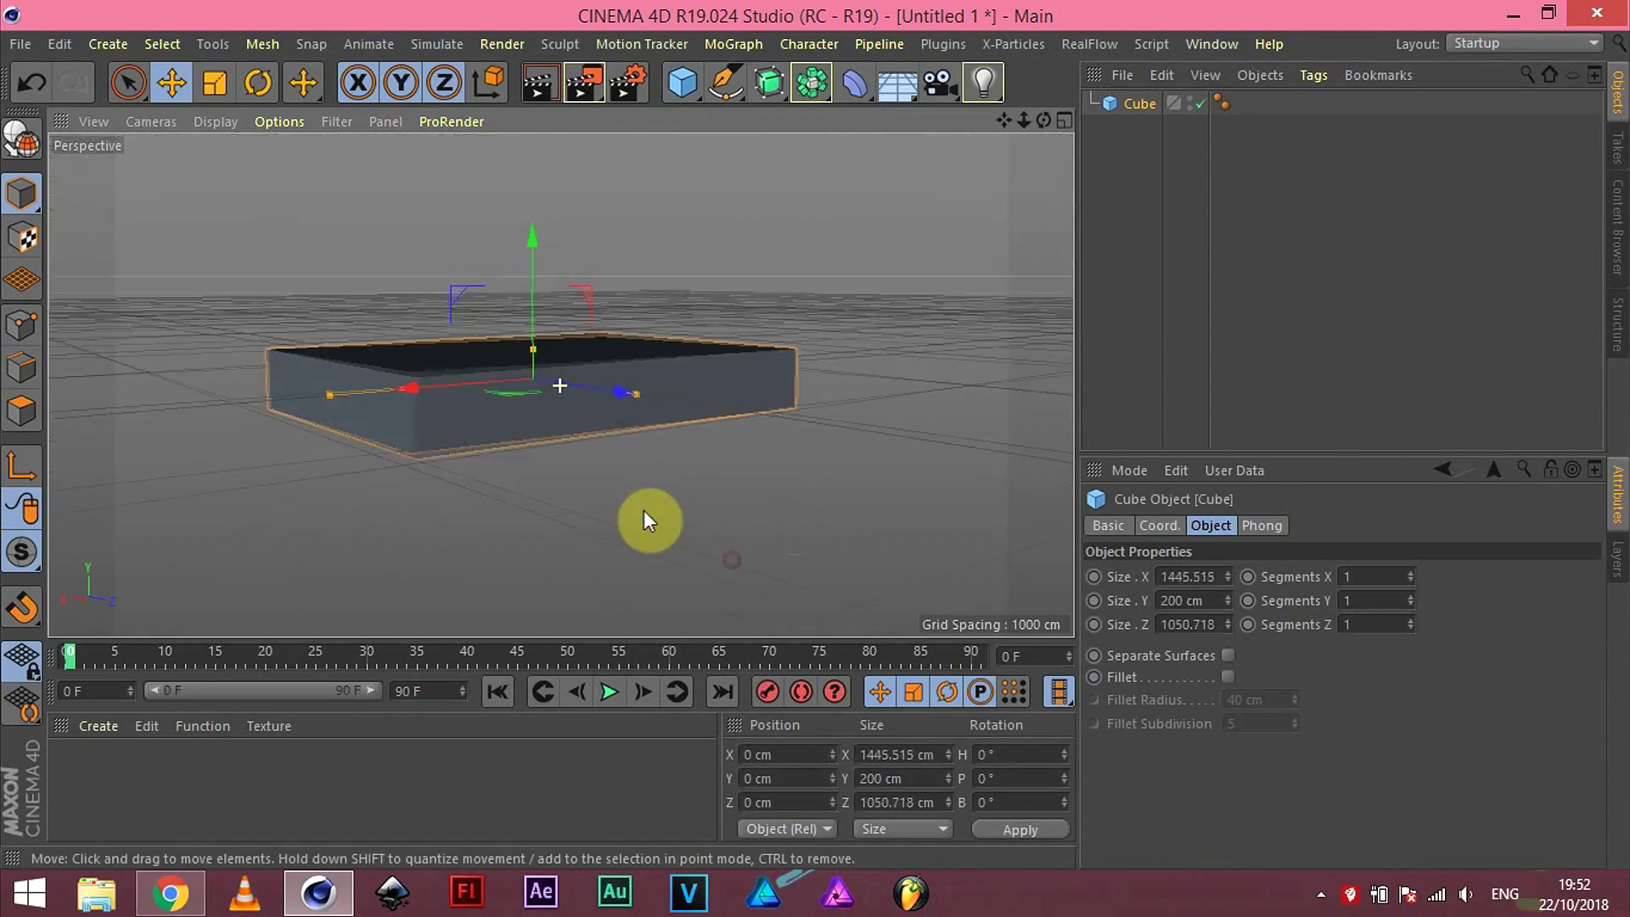
left_click_drag(535, 348, 533, 357)
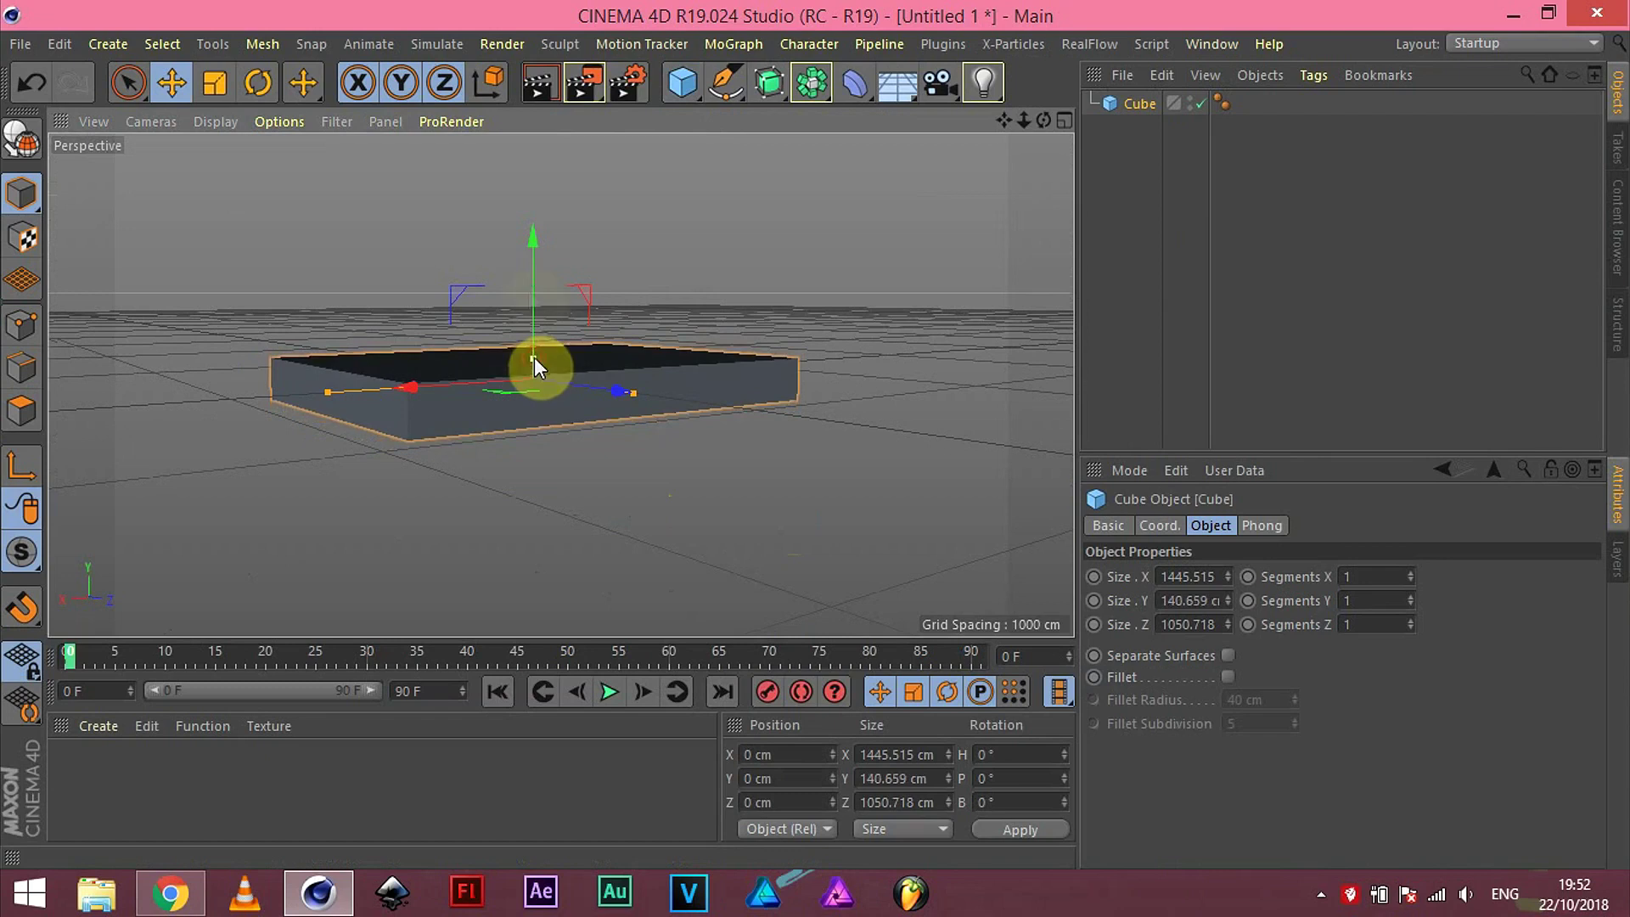
left_click_drag(534, 282, 553, 209)
left_click_drag(421, 238, 556, 392, "alt")
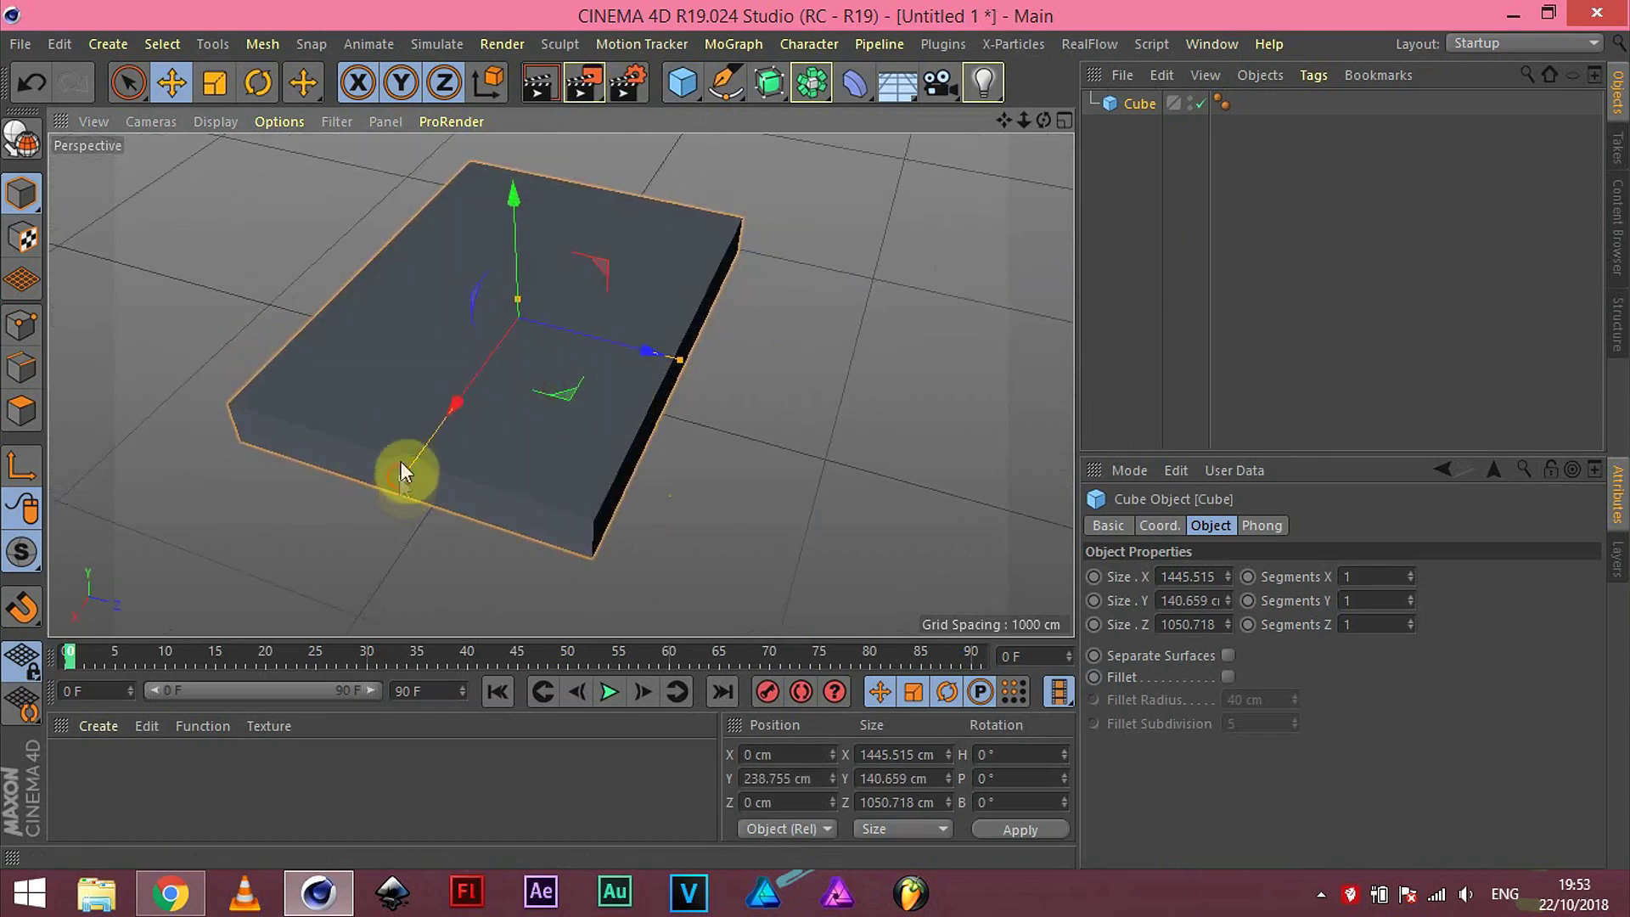
Step: Refine the slab to about 1055 × 186 × 956 cm at Y 238.755 cm
left_click_drag(396, 476, 438, 427)
left_click_drag(677, 358, 665, 355)
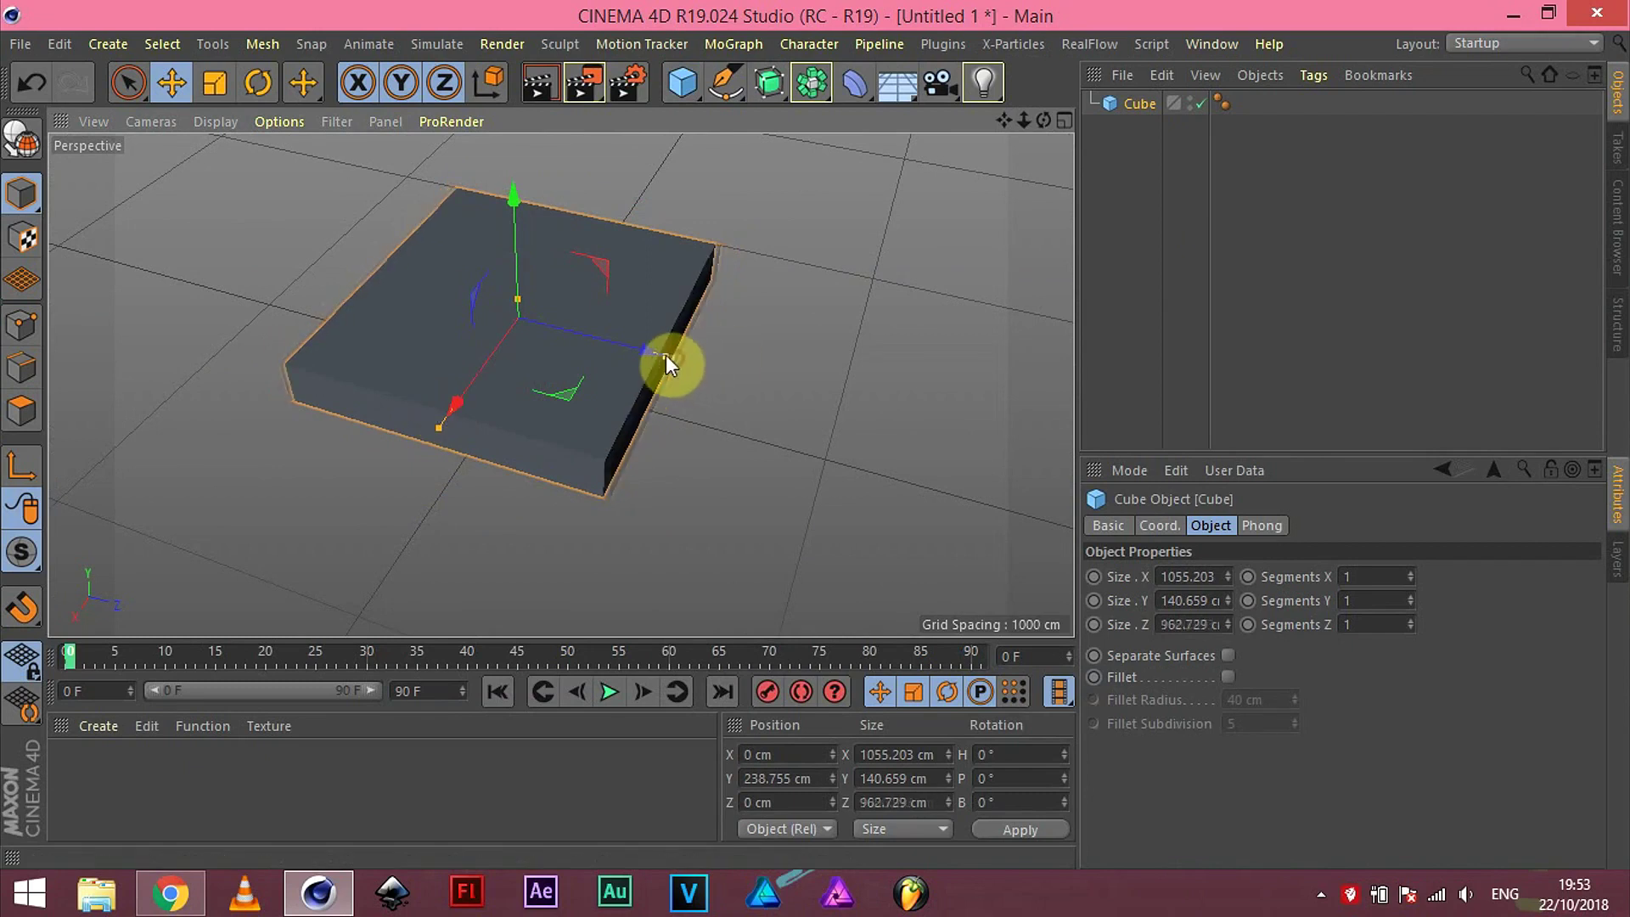
left_click_drag(513, 304, 511, 291)
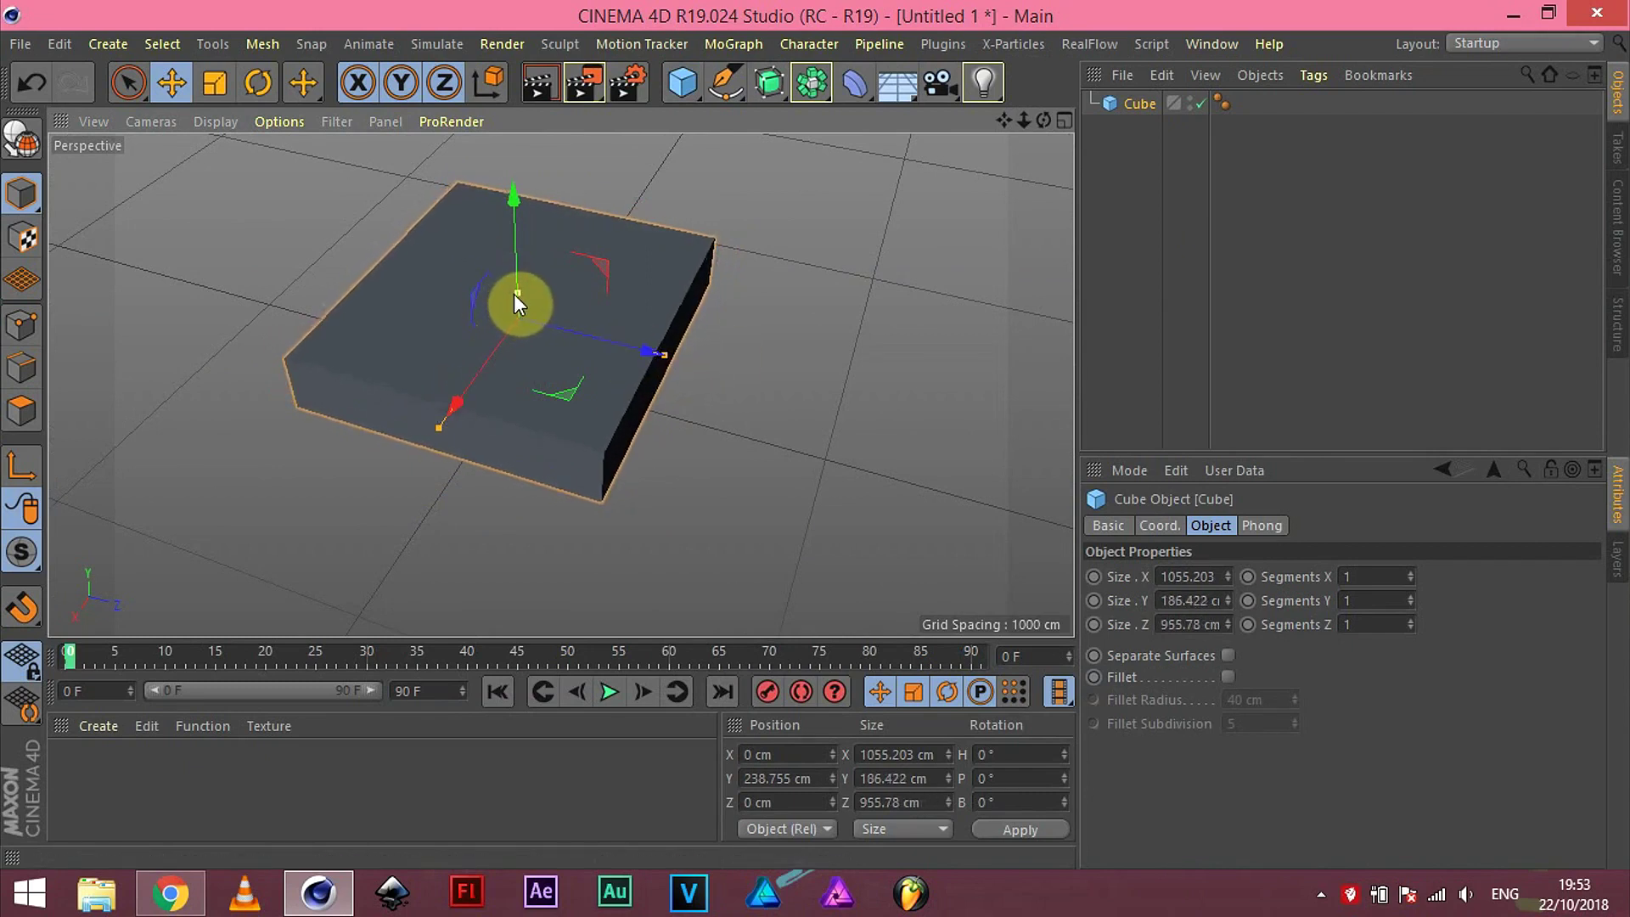
mouse_move(617, 389)
left_mouse_down("alt")
mouse_move(632, 371)
mouse_move(562, 319)
left_mouse_up("alt")
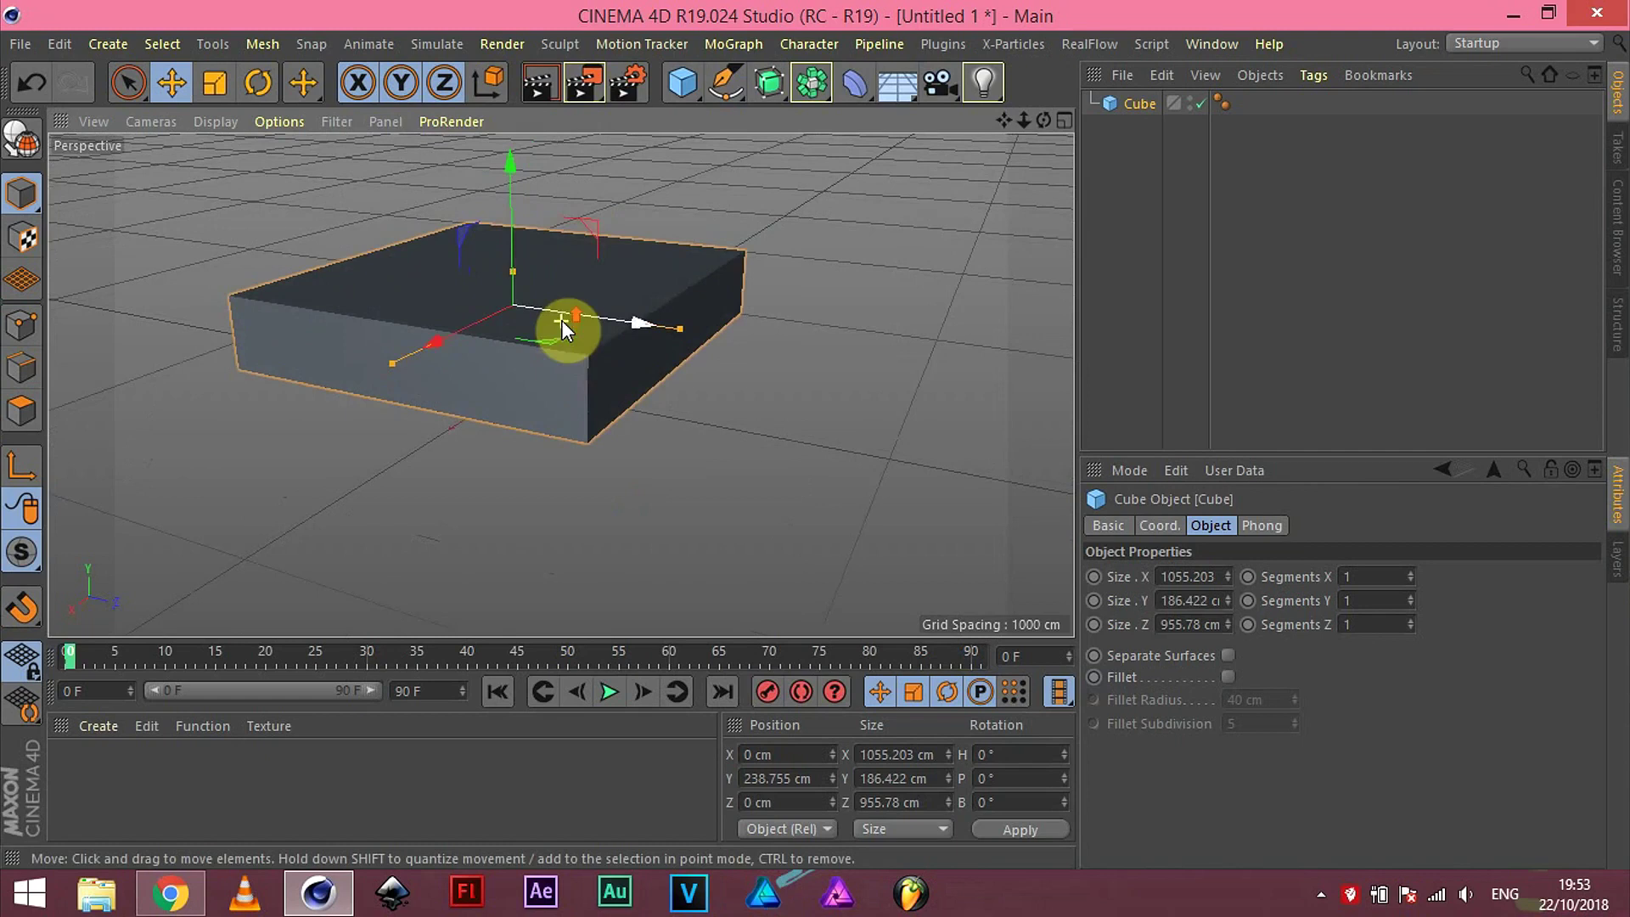
right_click_drag(562, 320, 605, 423, "alt")
mouse_move(604, 423)
left_mouse_down("alt")
mouse_move(583, 309)
mouse_move(562, 385)
left_mouse_up("alt")
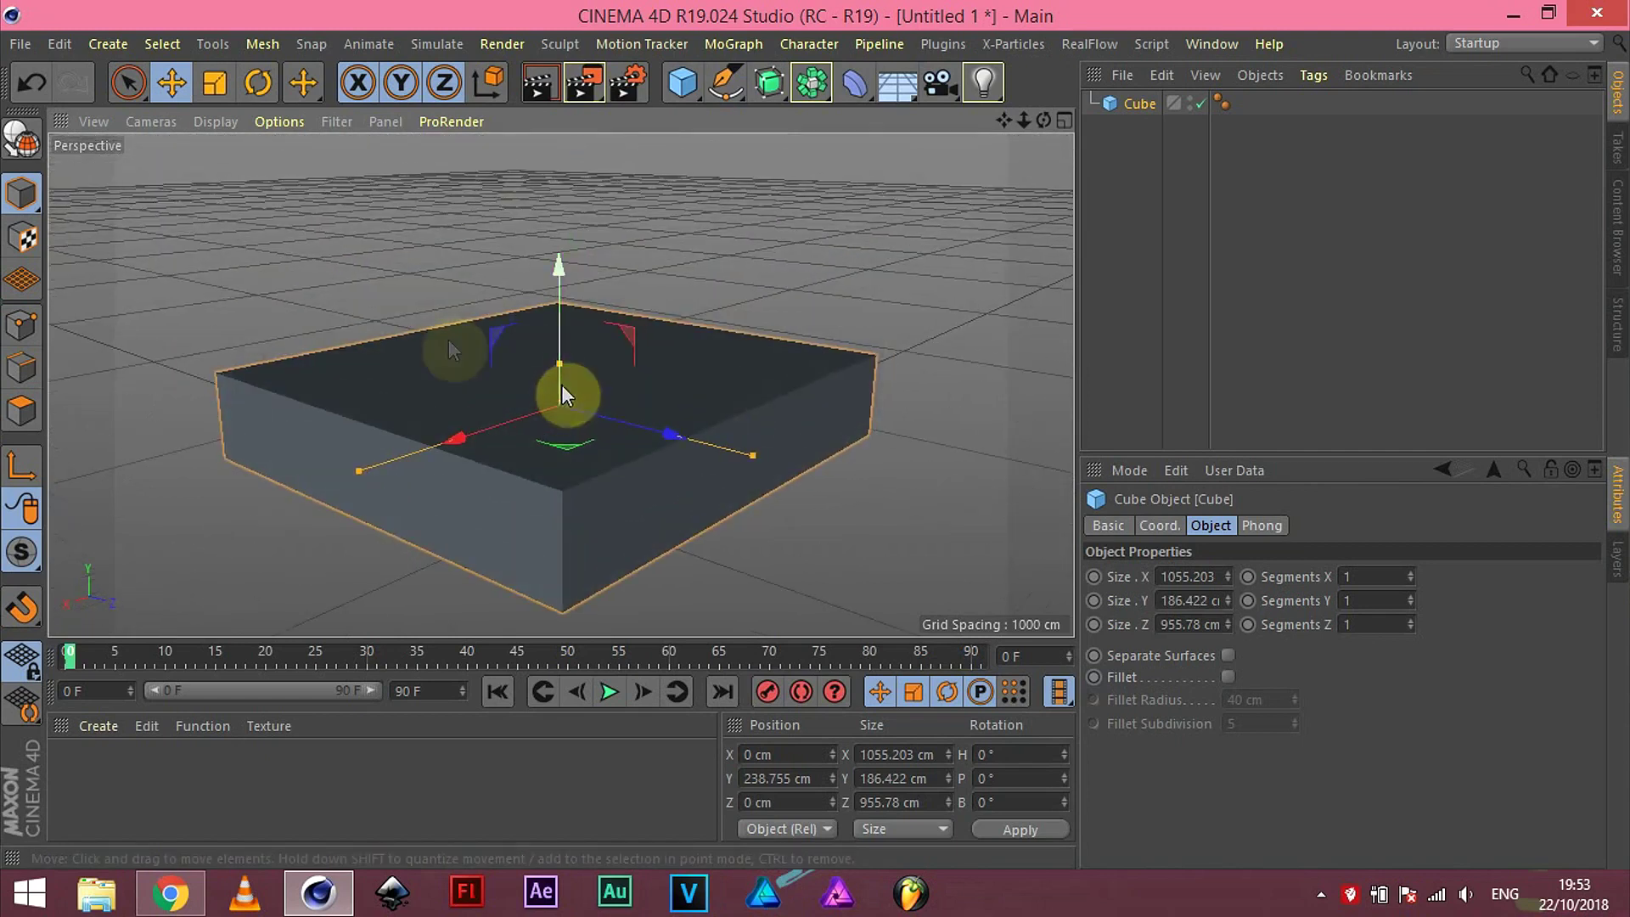
Step: Make the cube editable, delete its top face, and raise the open tray to Y 368.365 cm
left_click(21, 138)
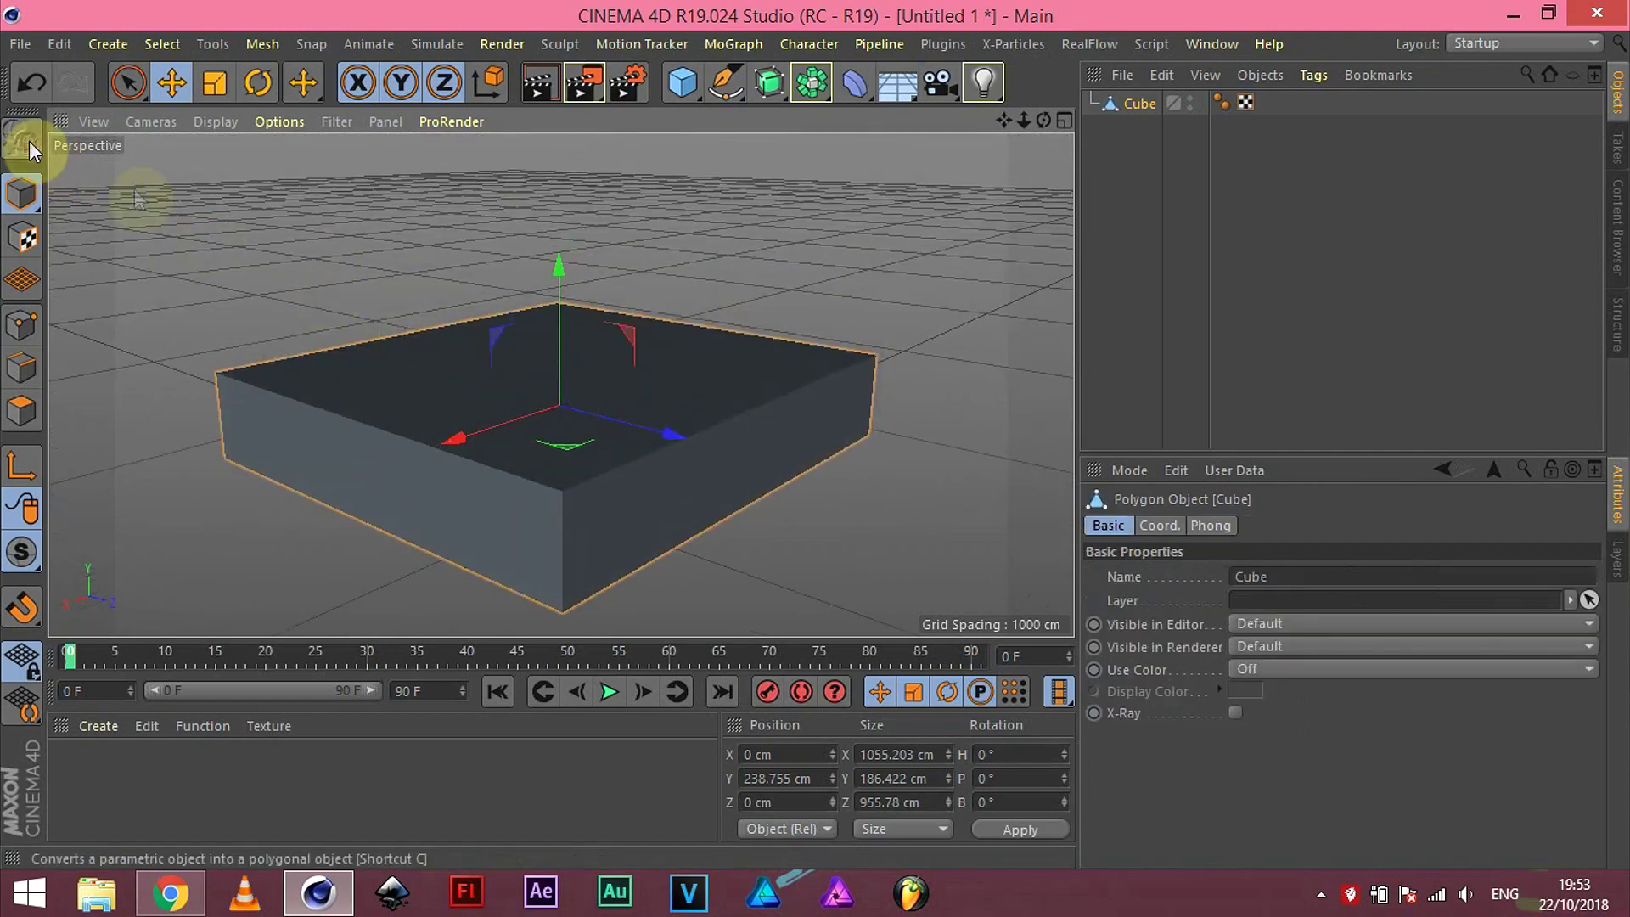
left_click(23, 410)
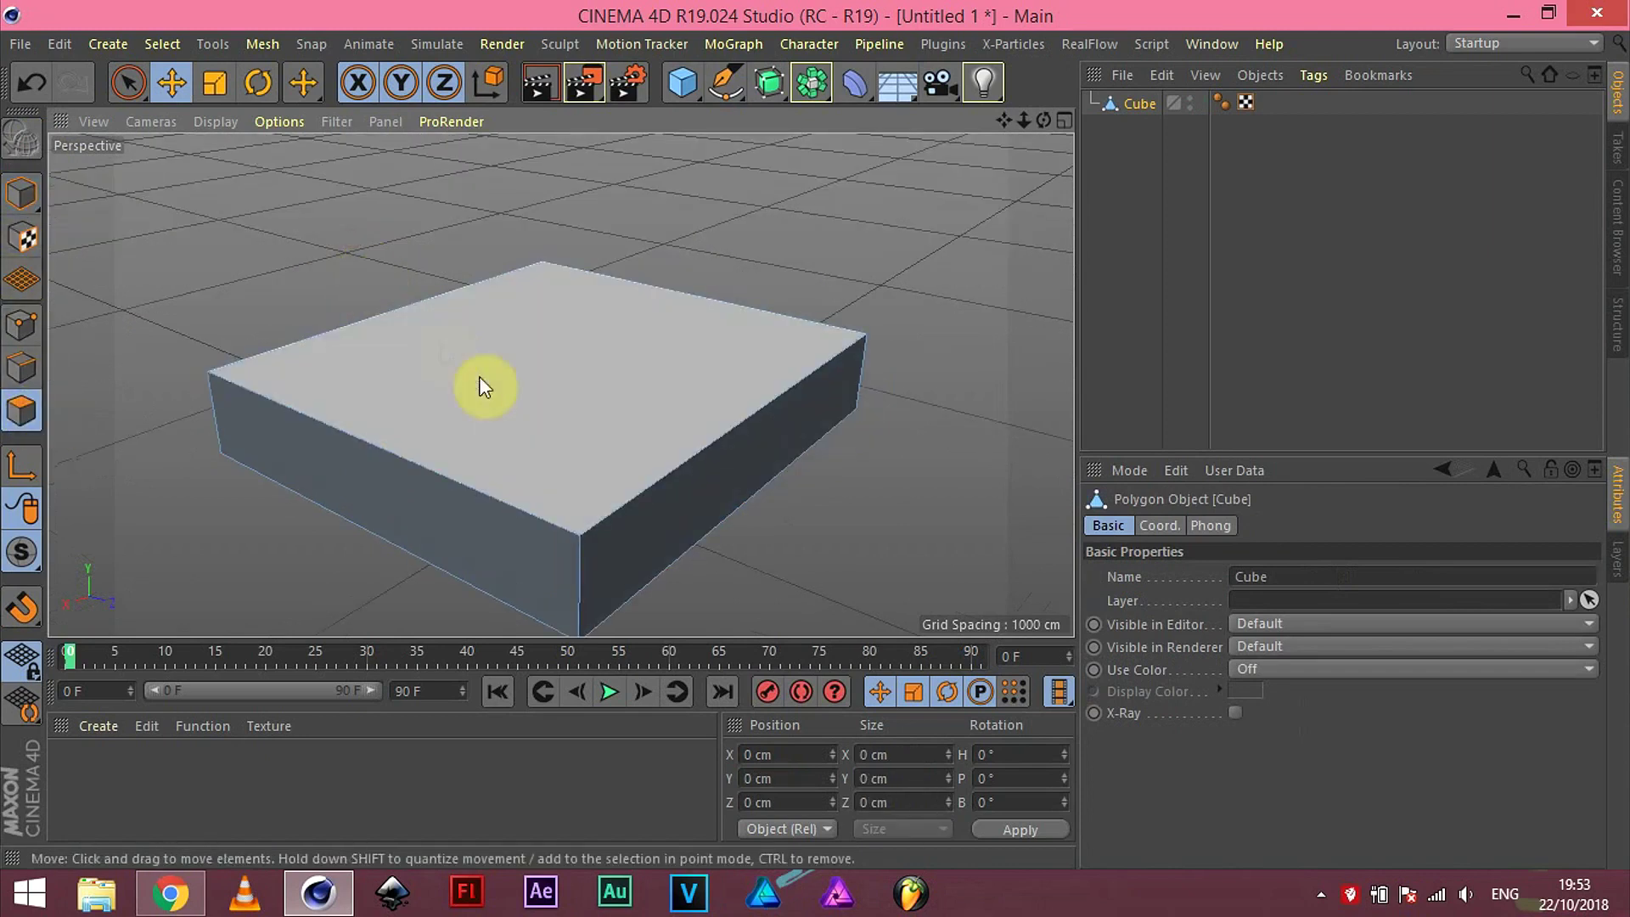
left_click(494, 388)
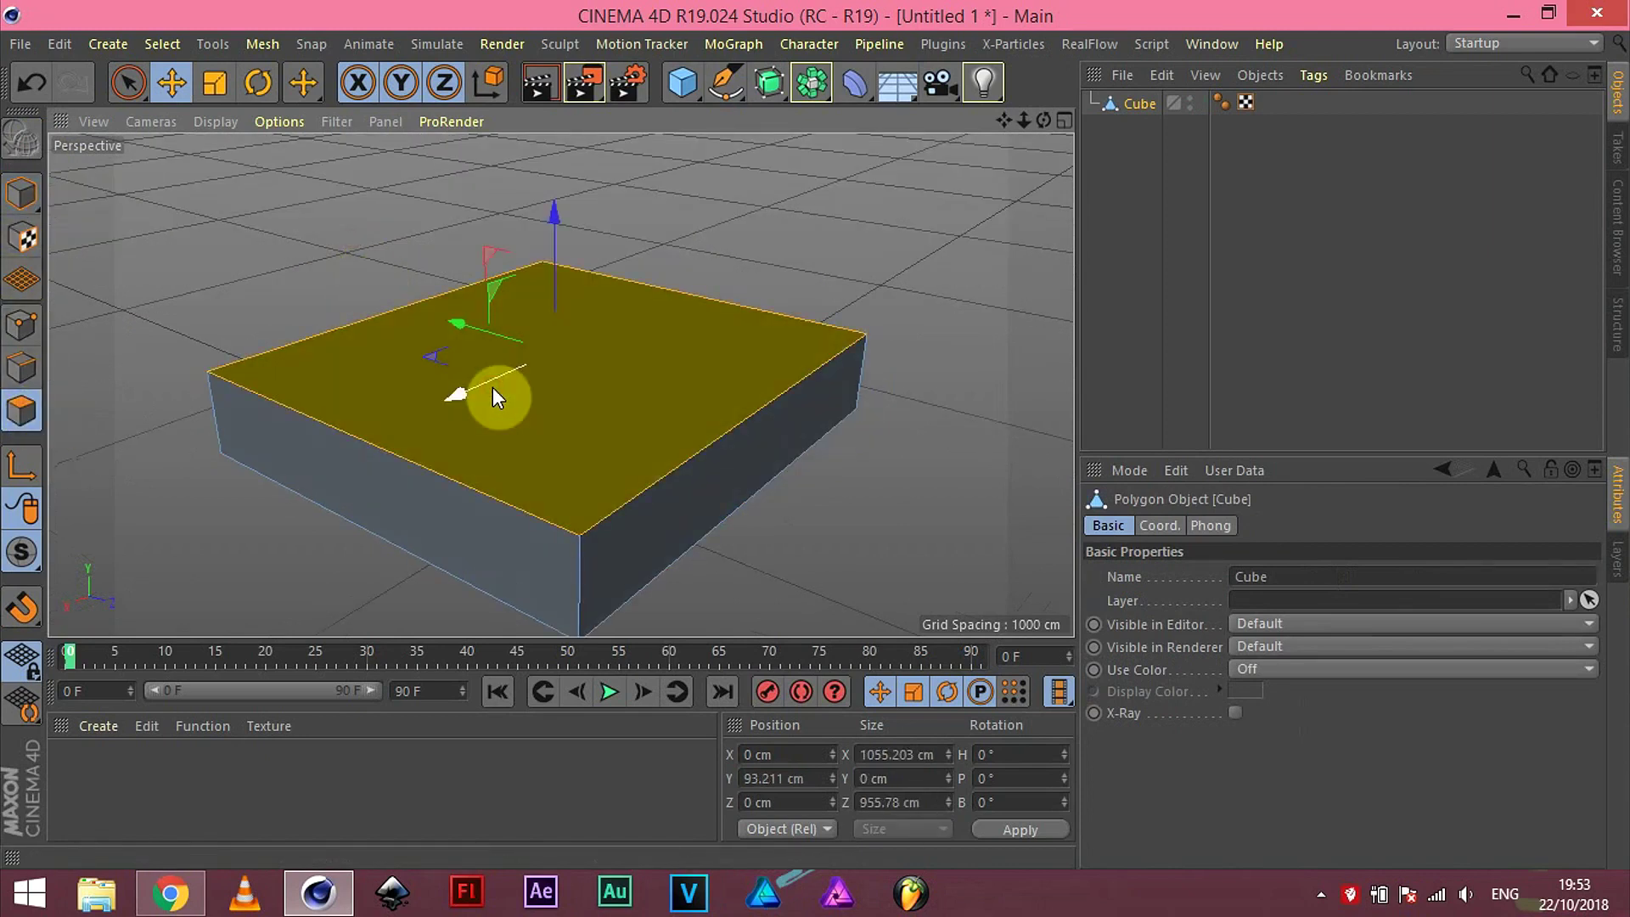
key("Delete")
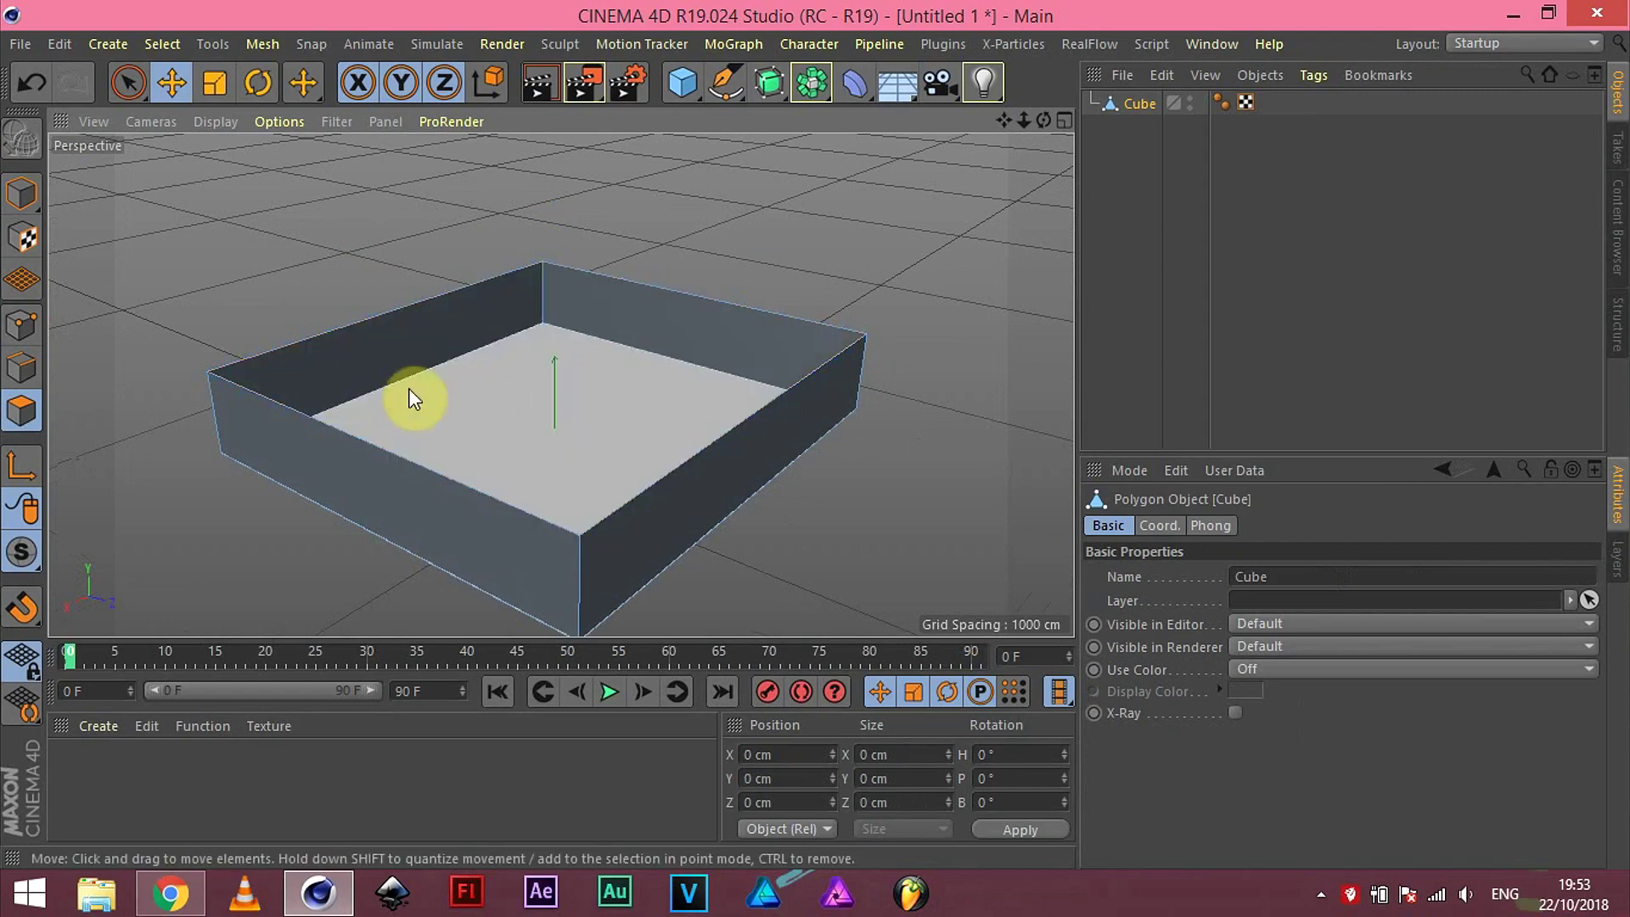
left_click(25, 194)
left_click_drag(557, 232, 554, 196)
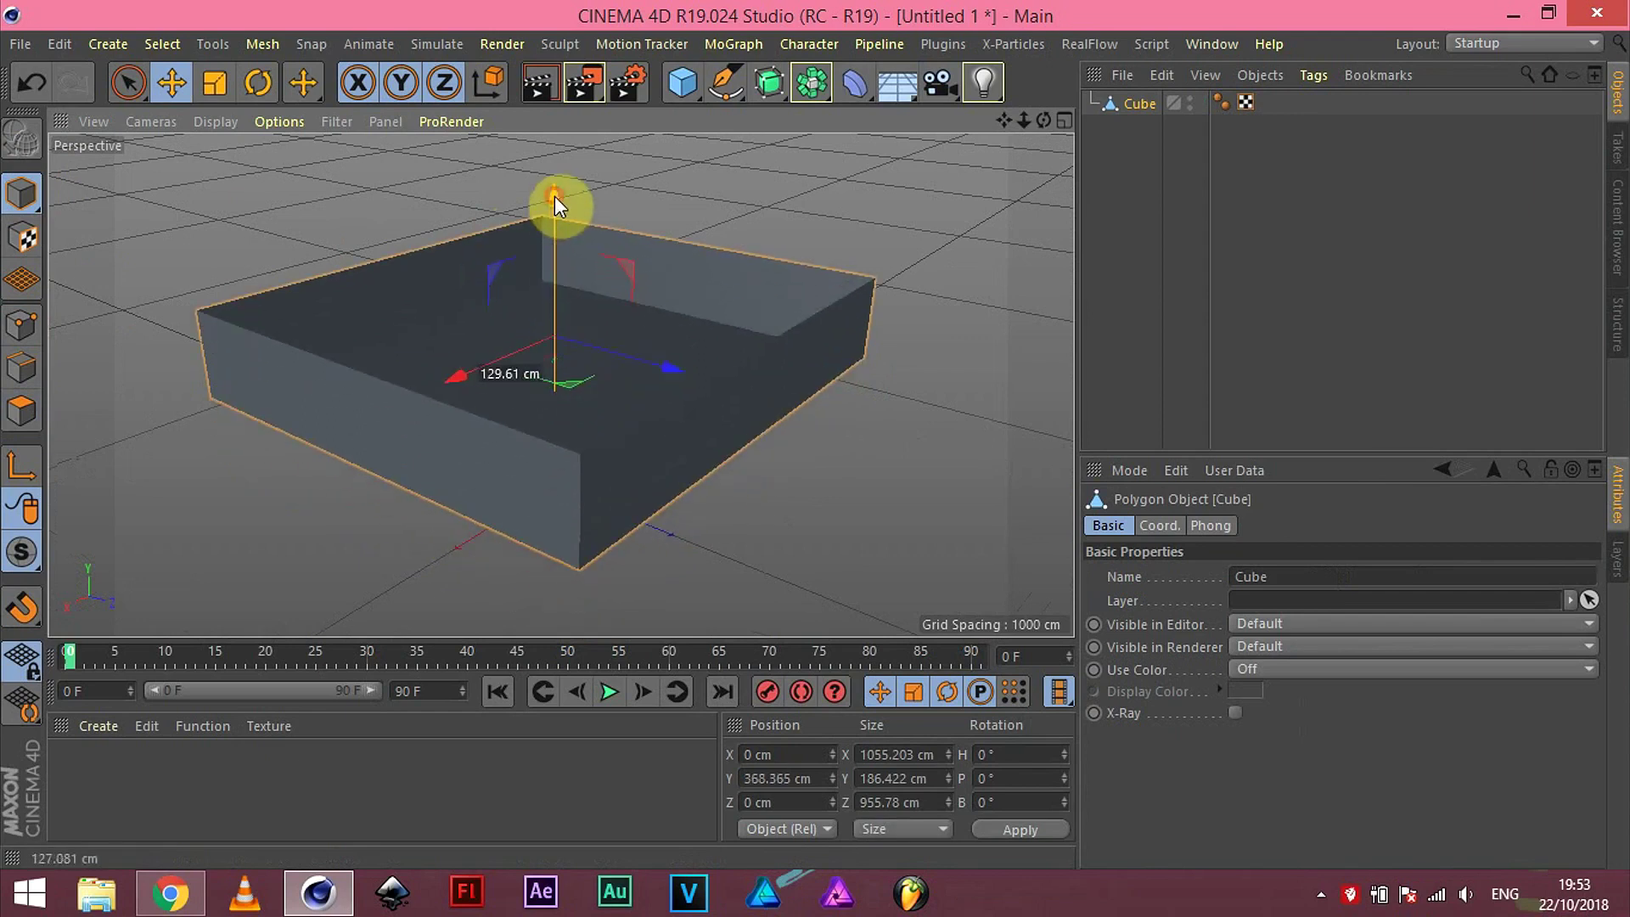
mouse_move(789, 212)
left_mouse_down("alt")
mouse_move(768, 322)
mouse_move(773, 211)
left_mouse_up("alt")
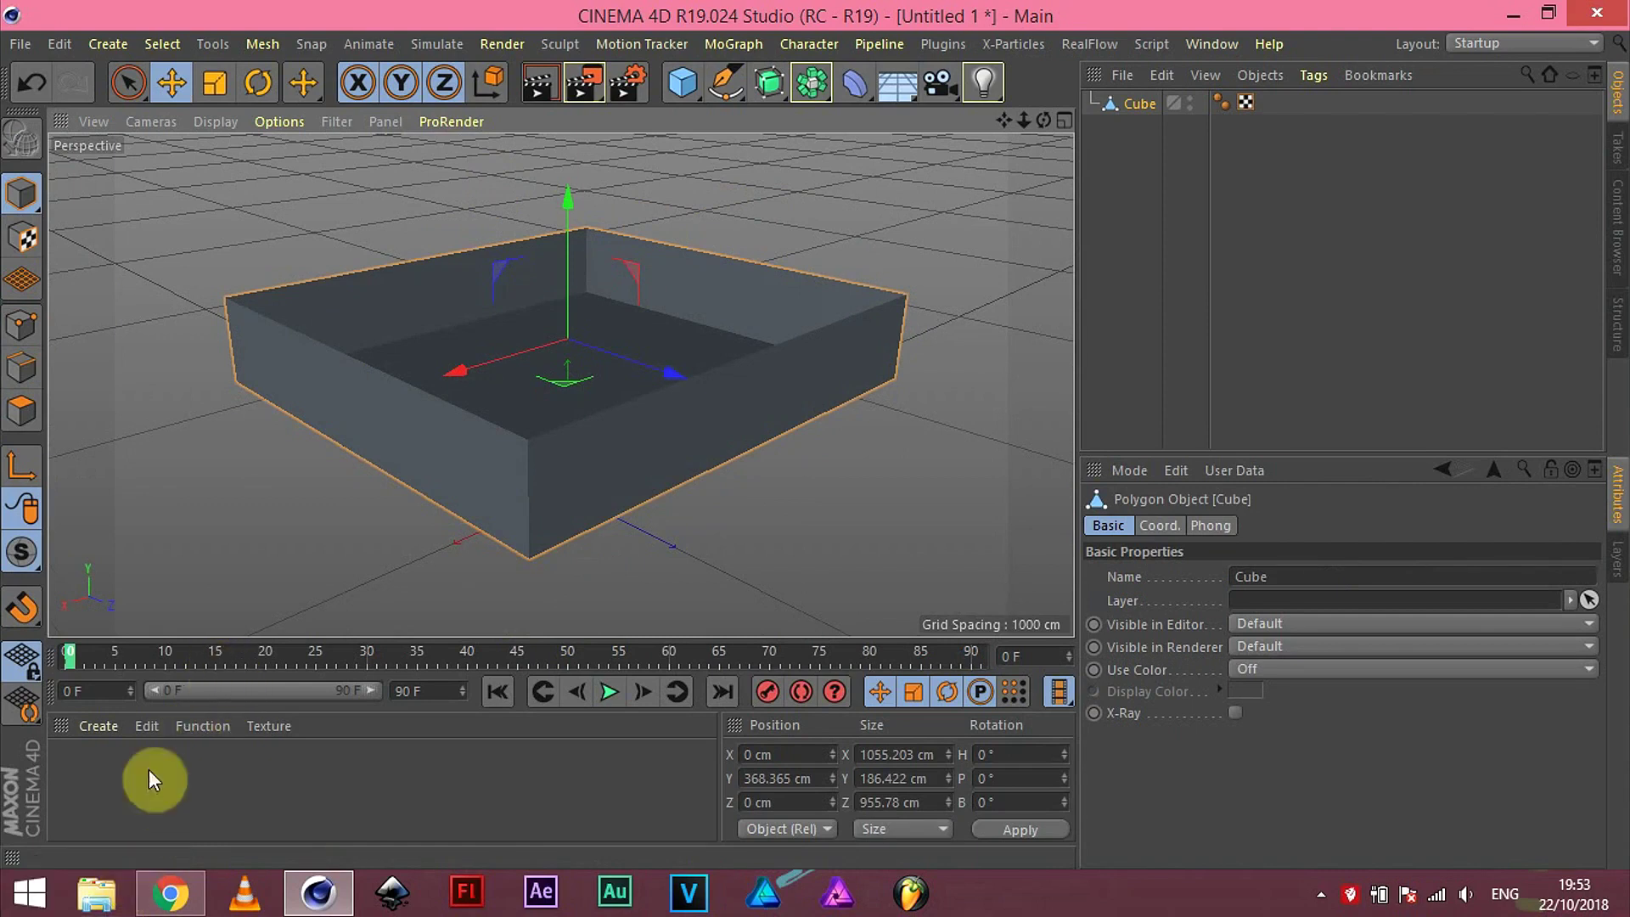
Step: Create a new material named Mat and apply it to the open tray
double_click(87, 771)
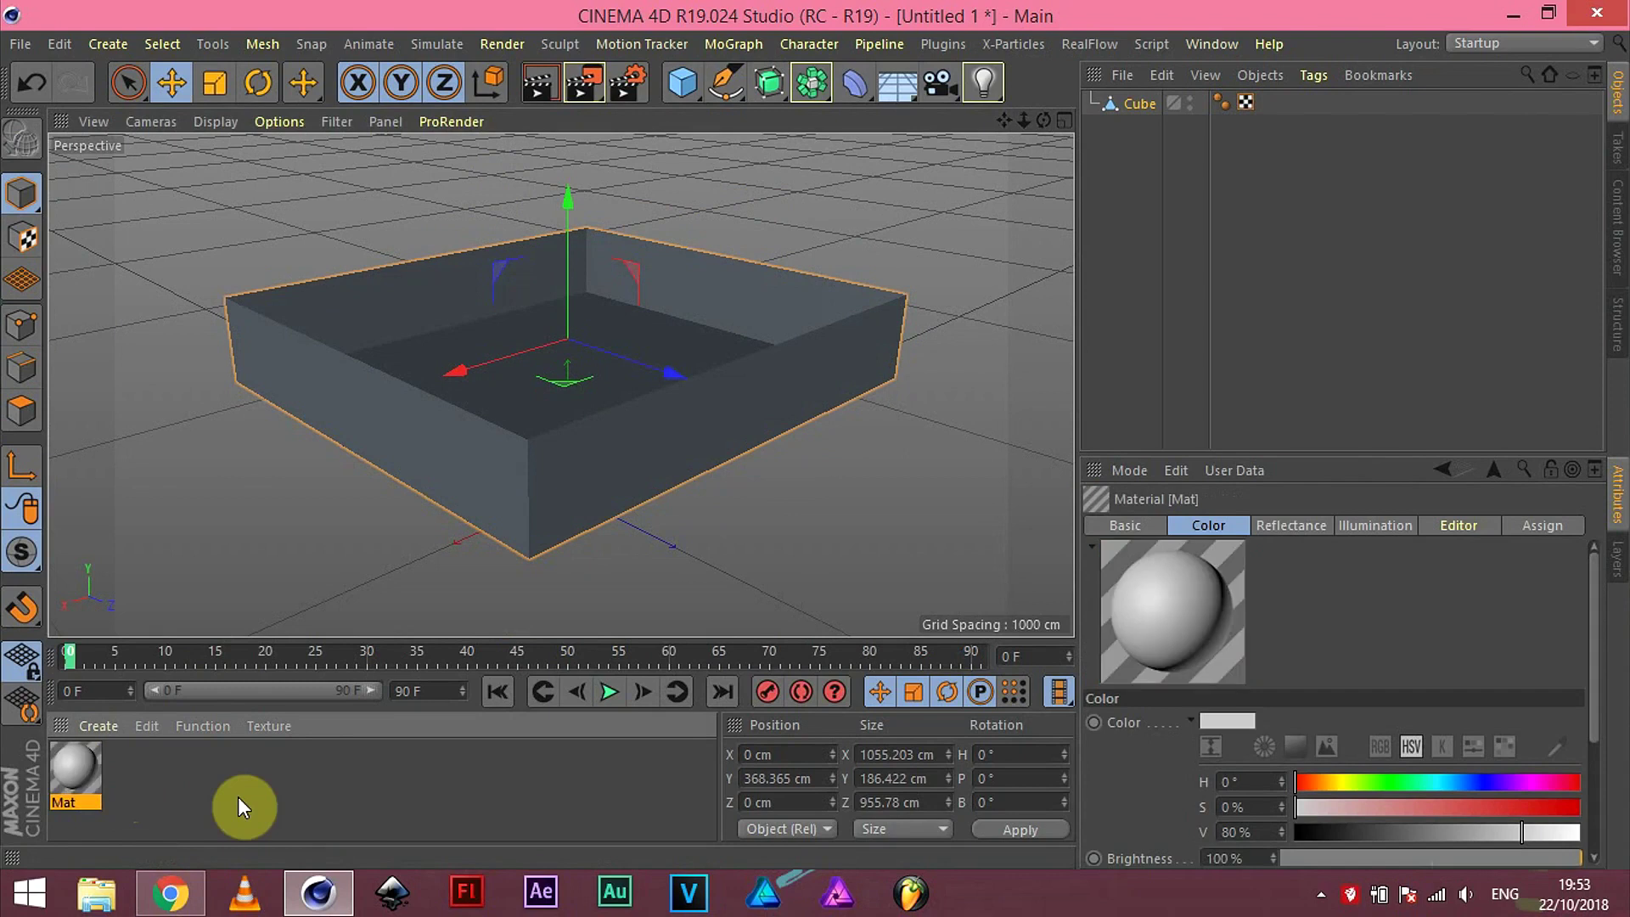
left_click(70, 776)
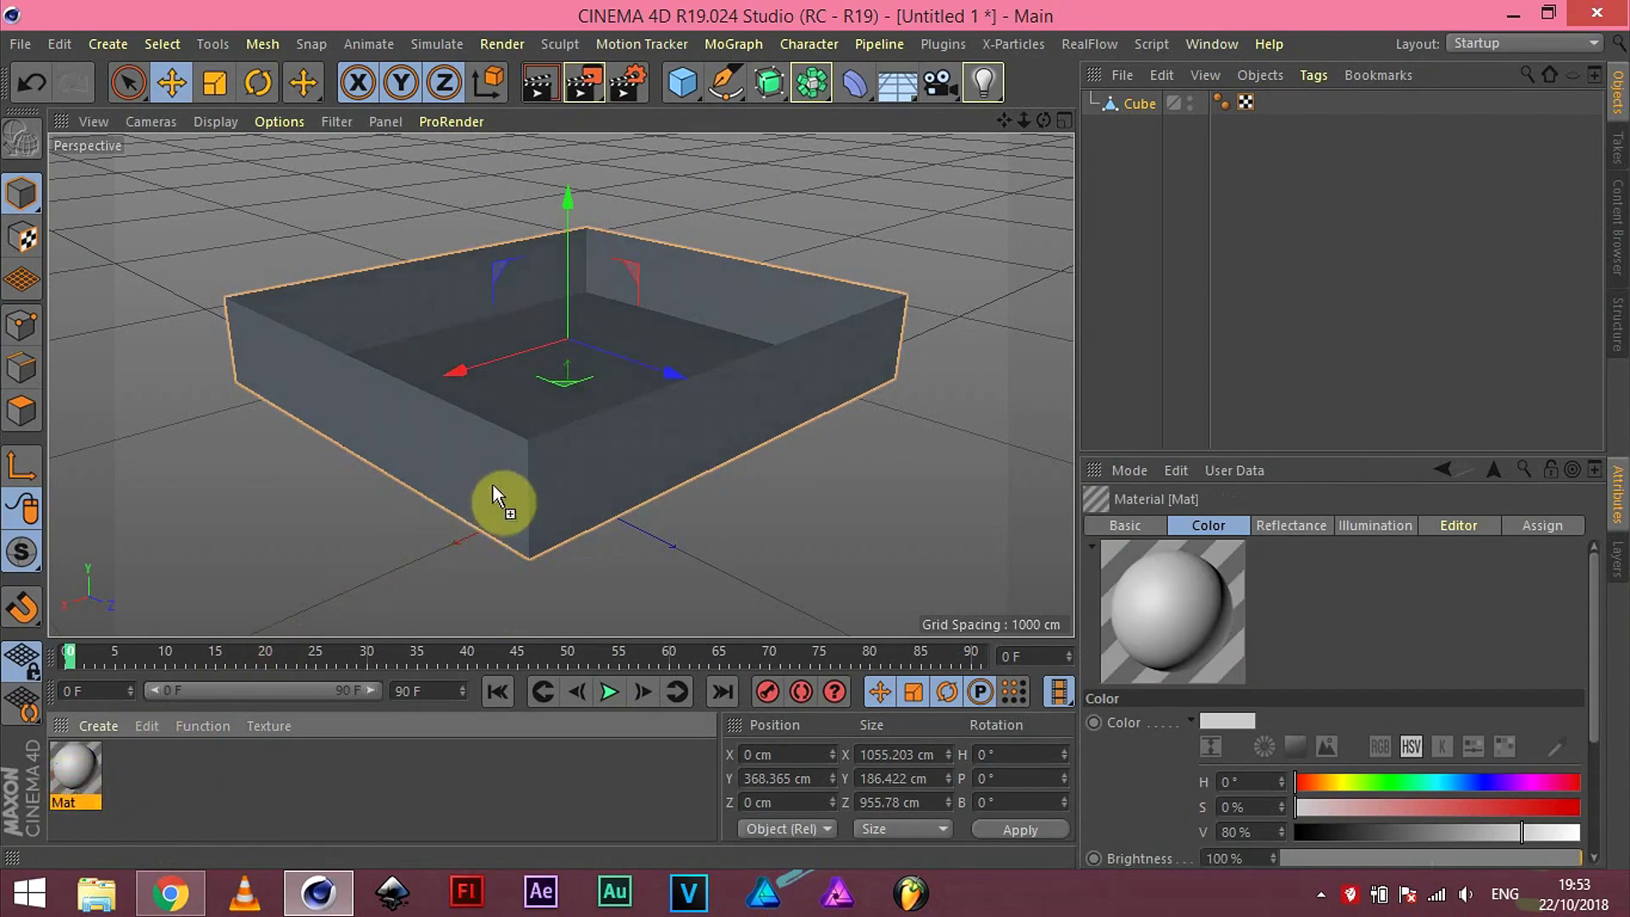
left_click_drag(70, 776, 493, 488)
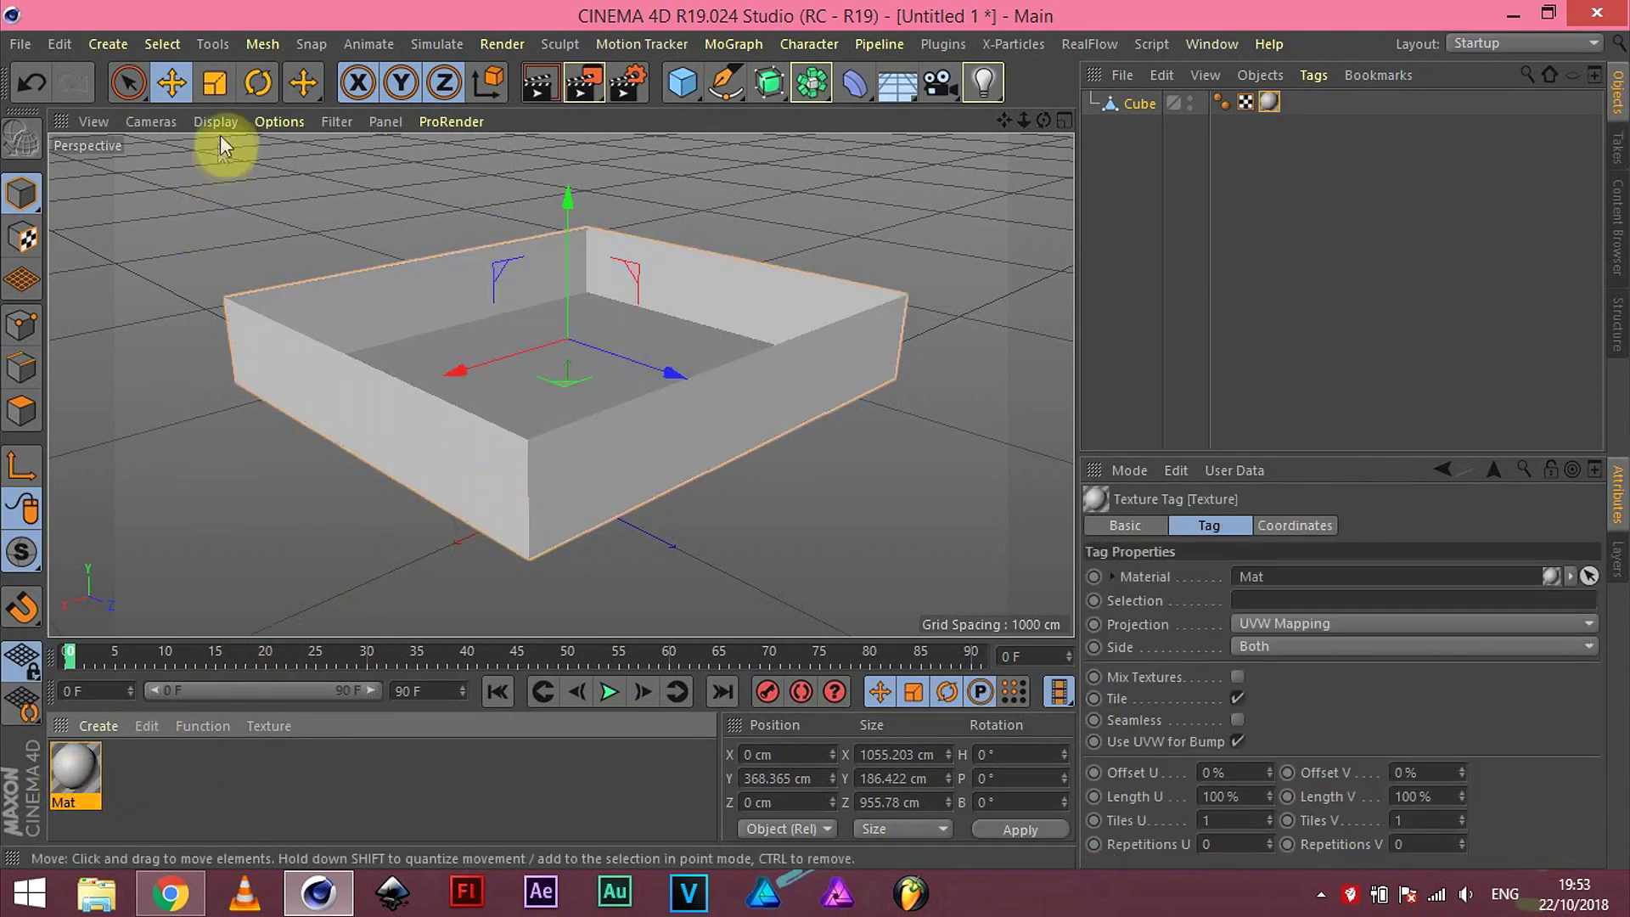
left_click(363, 42)
mouse_move(433, 79)
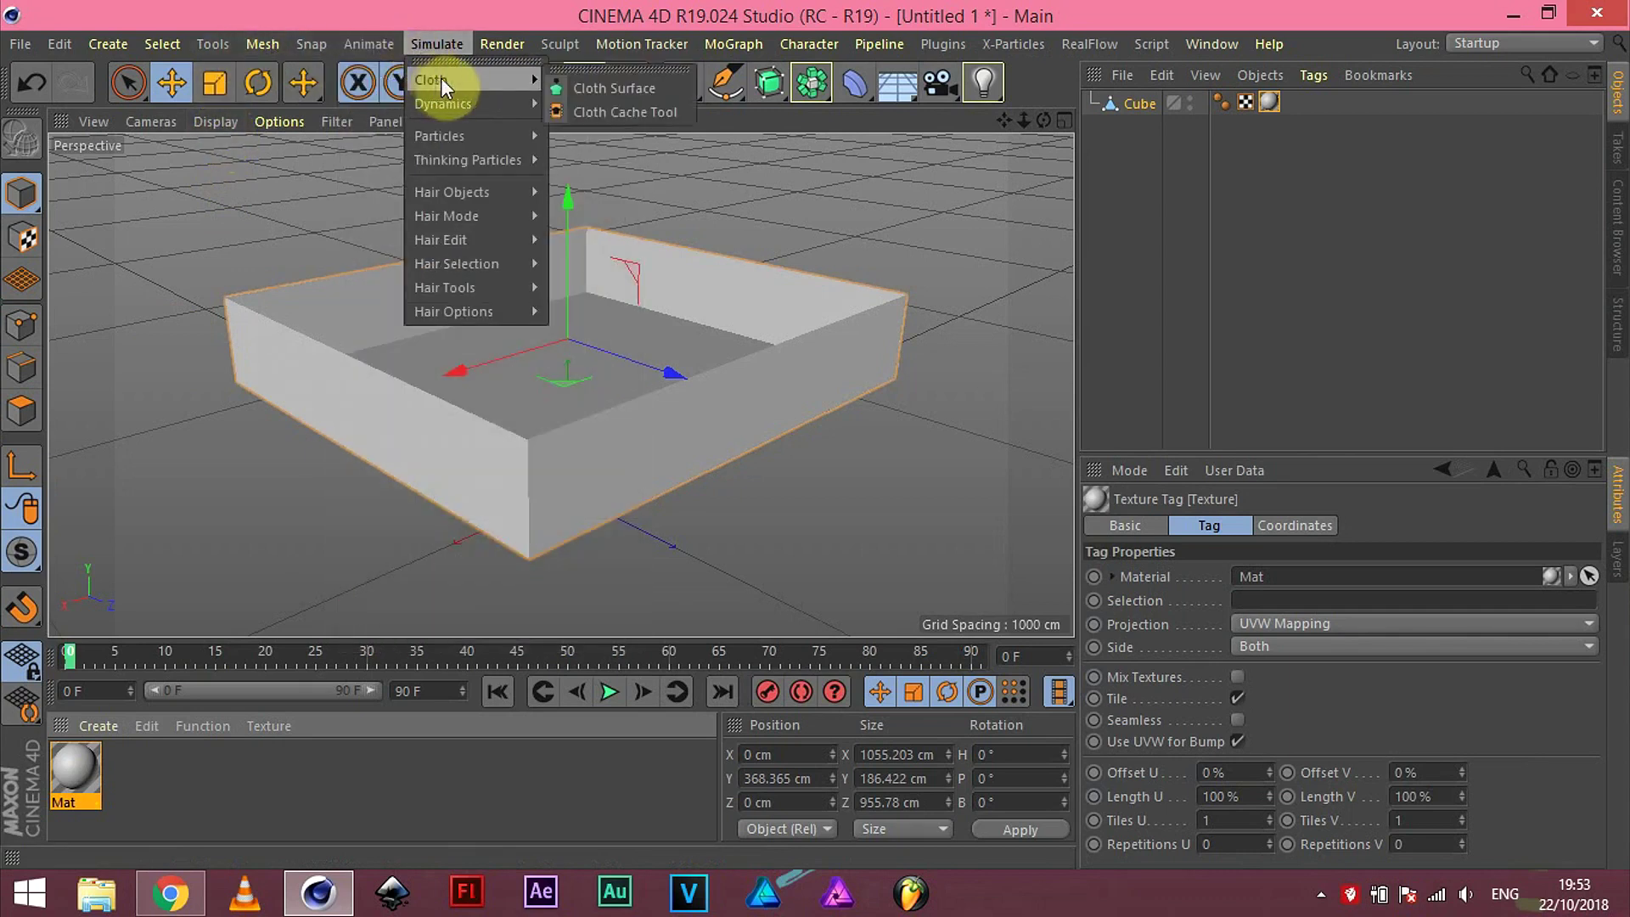
Step: Add a Cloth Surface with the Cube as its child and set its thickness to 25 cm
left_click(593, 83)
left_click_drag(1132, 136, 1159, 105)
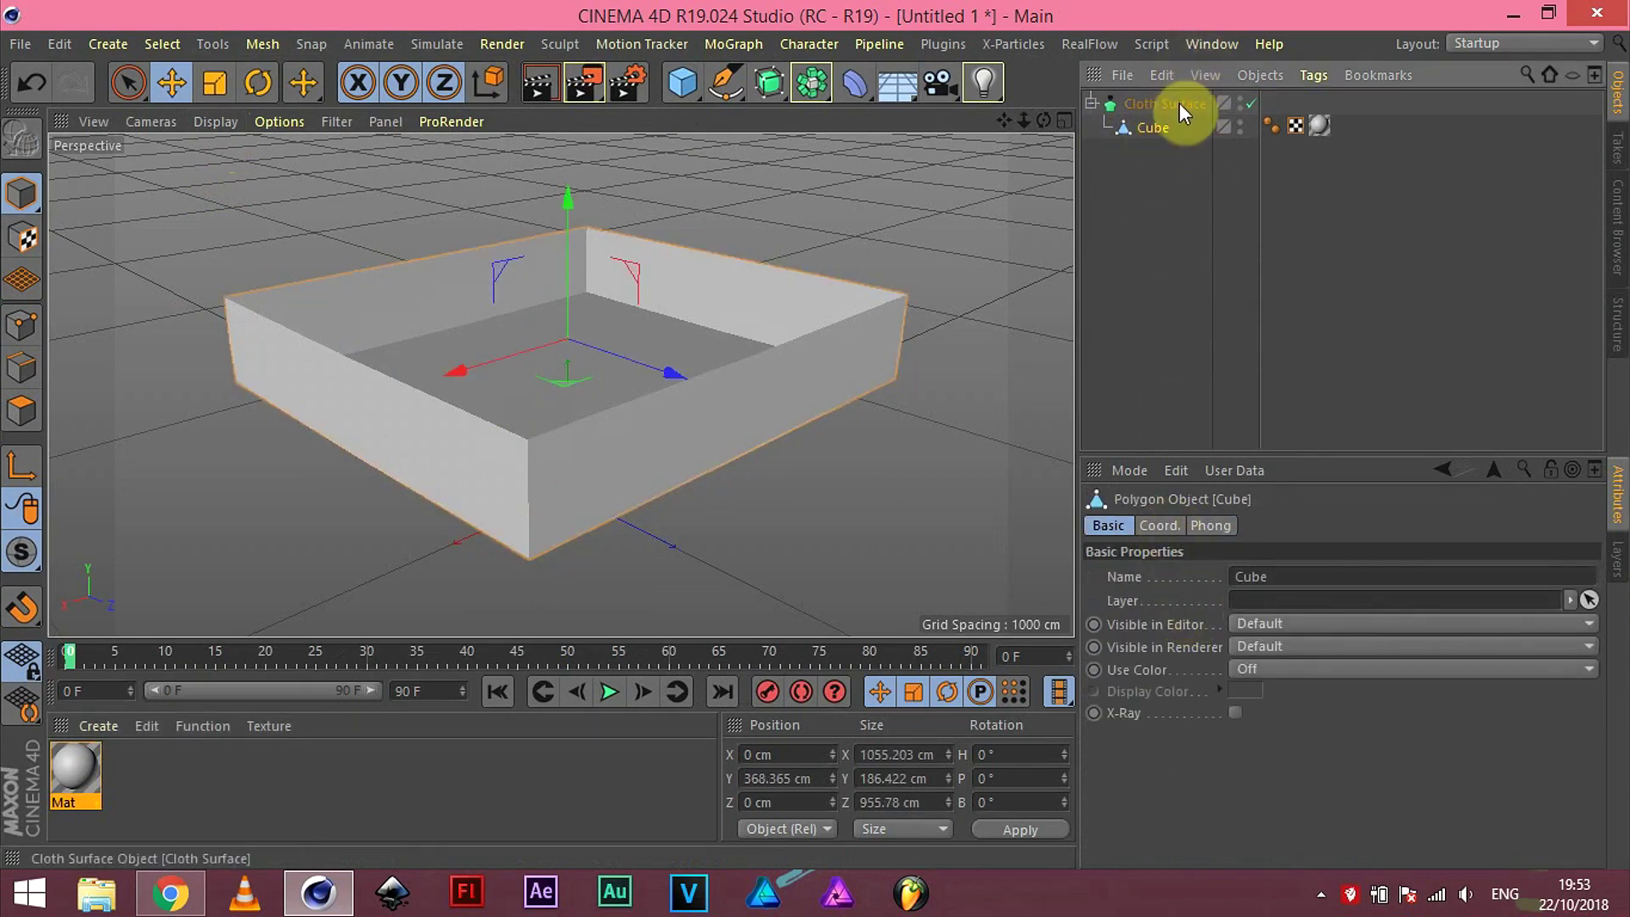
left_click(1178, 104)
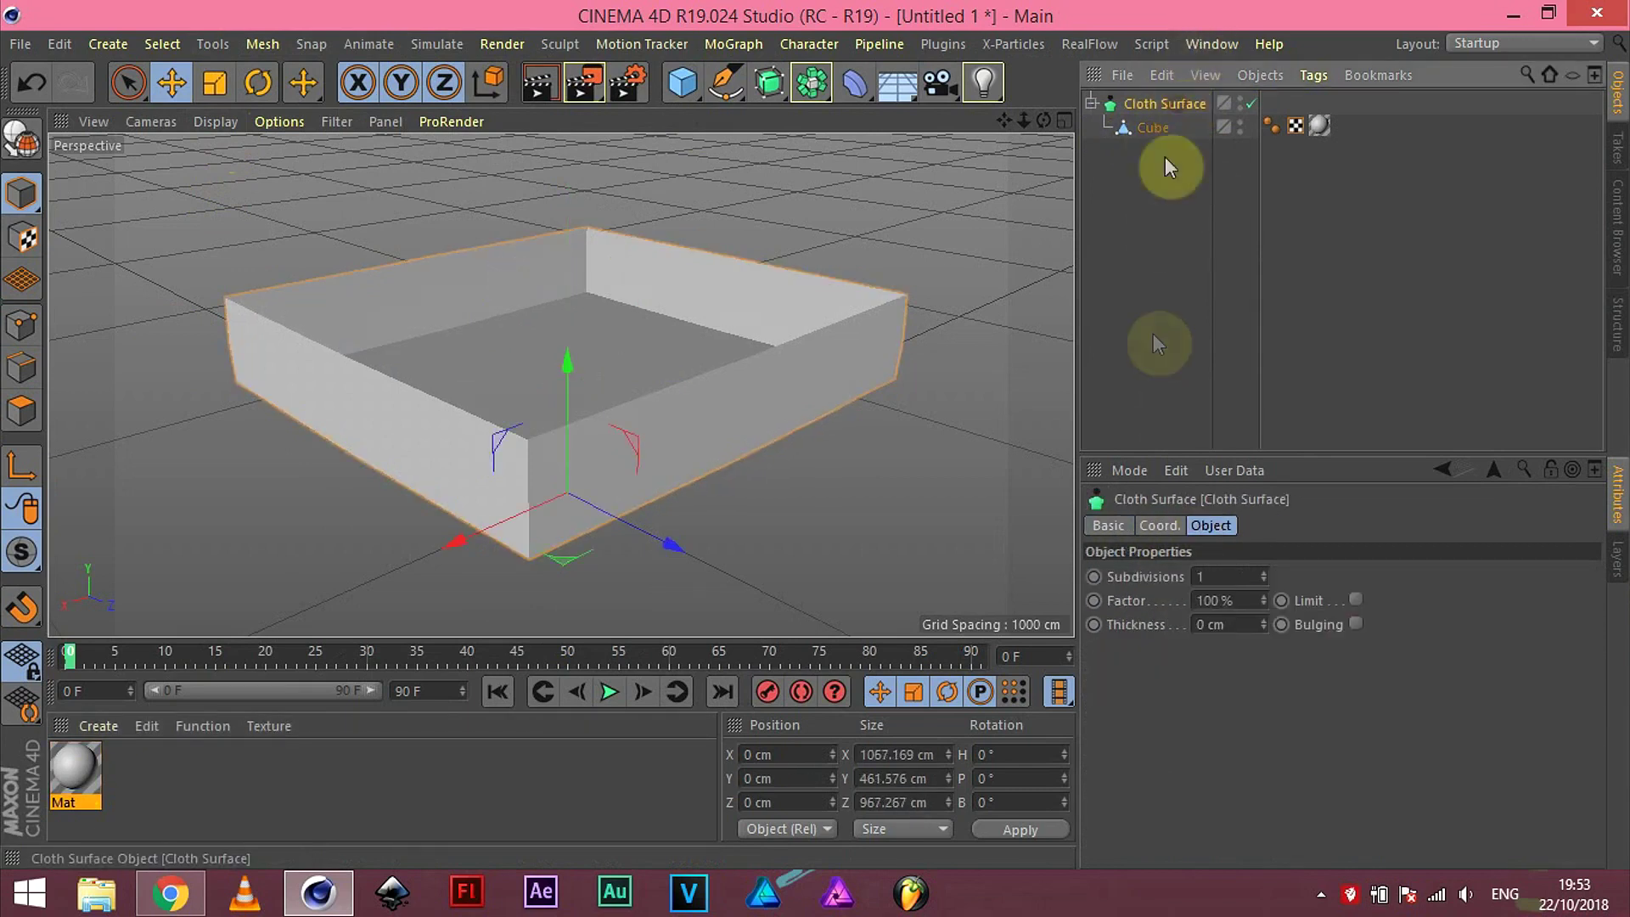
left_click(1241, 626)
type("25")
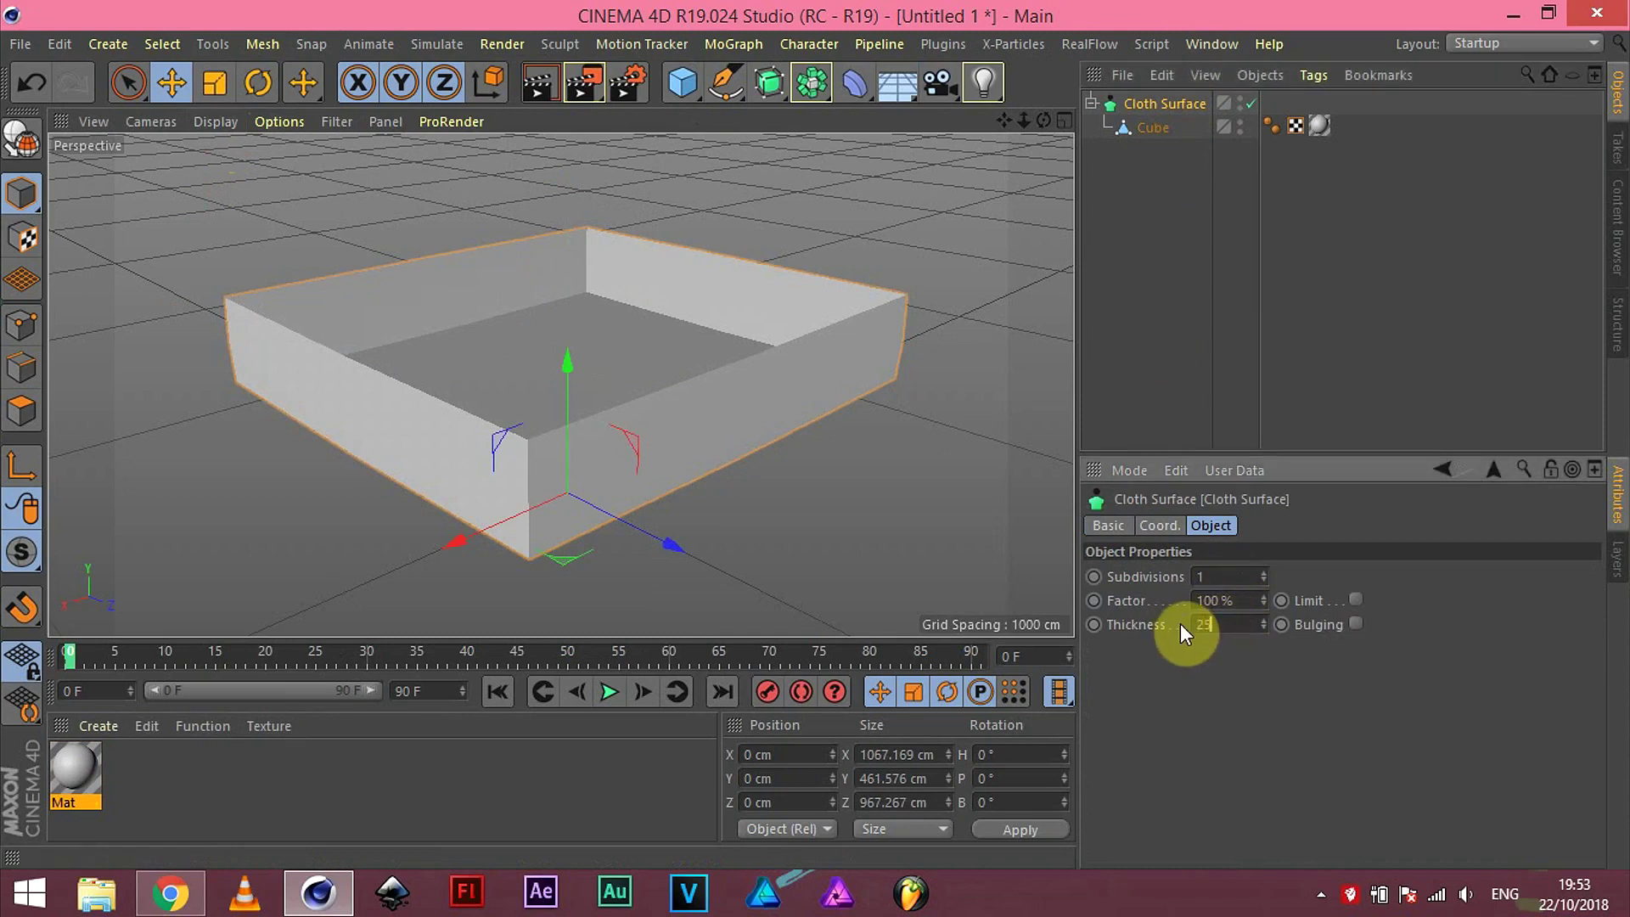
key("Return")
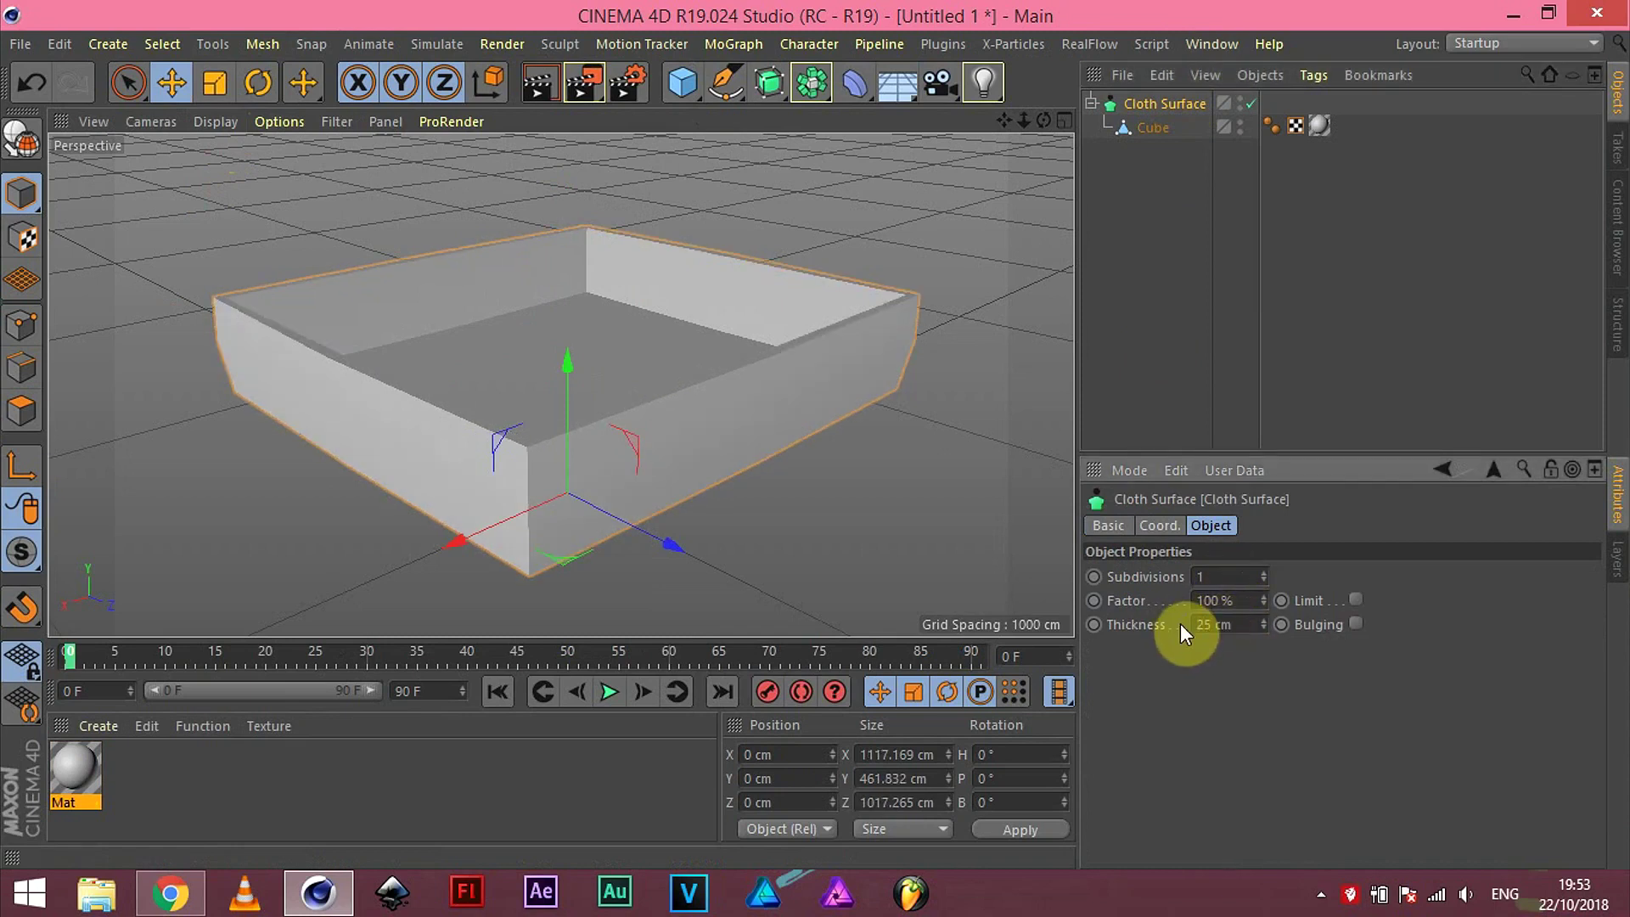
Step: Increase the Cloth Surface thickness through 35 and 40 to 50 cm
left_click(1233, 624)
type("35")
key("Return")
mouse_move(693, 344)
left_mouse_down("alt")
mouse_move(715, 409)
mouse_move(675, 339)
left_mouse_up("alt")
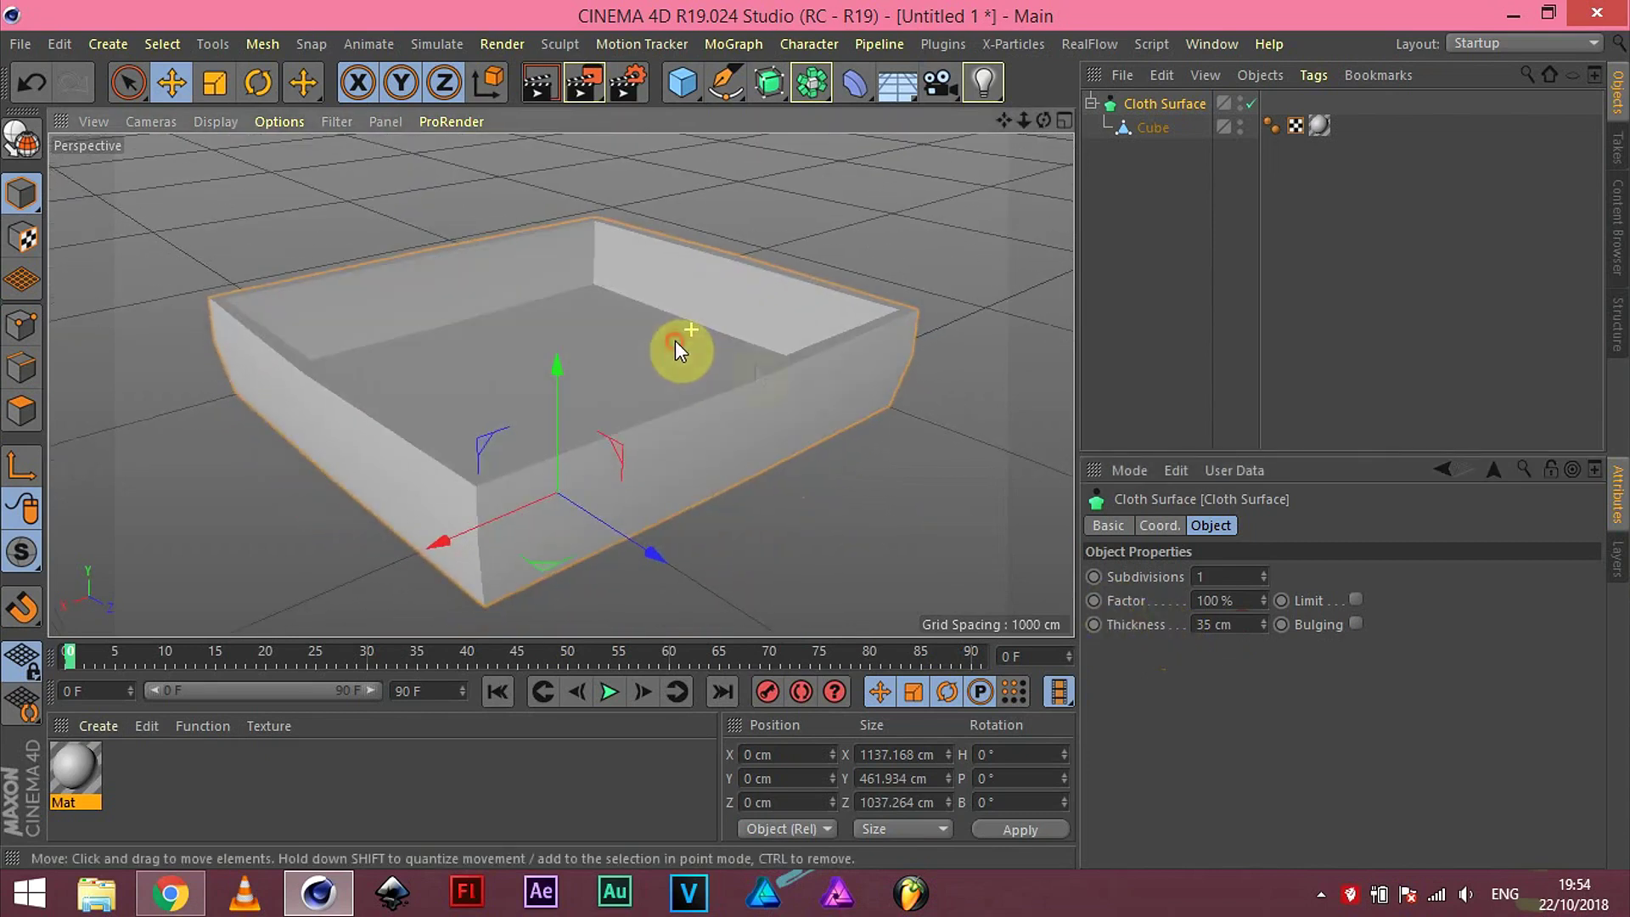
double_click(1216, 626)
type("40")
key("Return")
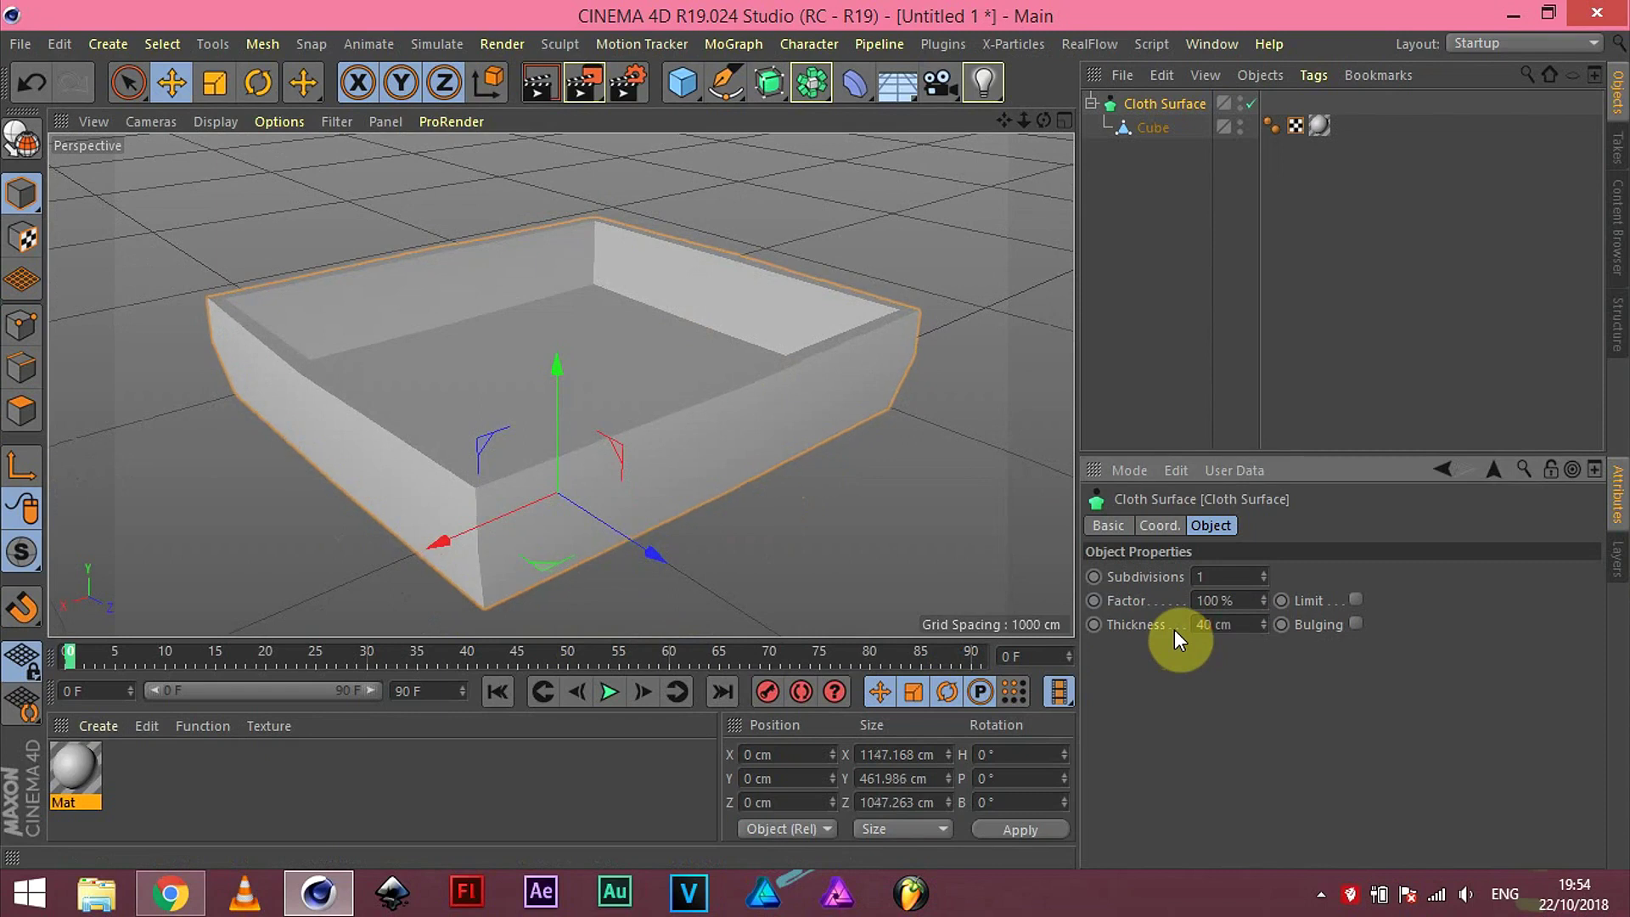
mouse_move(753, 346)
left_mouse_down("alt")
mouse_move(778, 409)
mouse_move(728, 328)
left_mouse_up("alt")
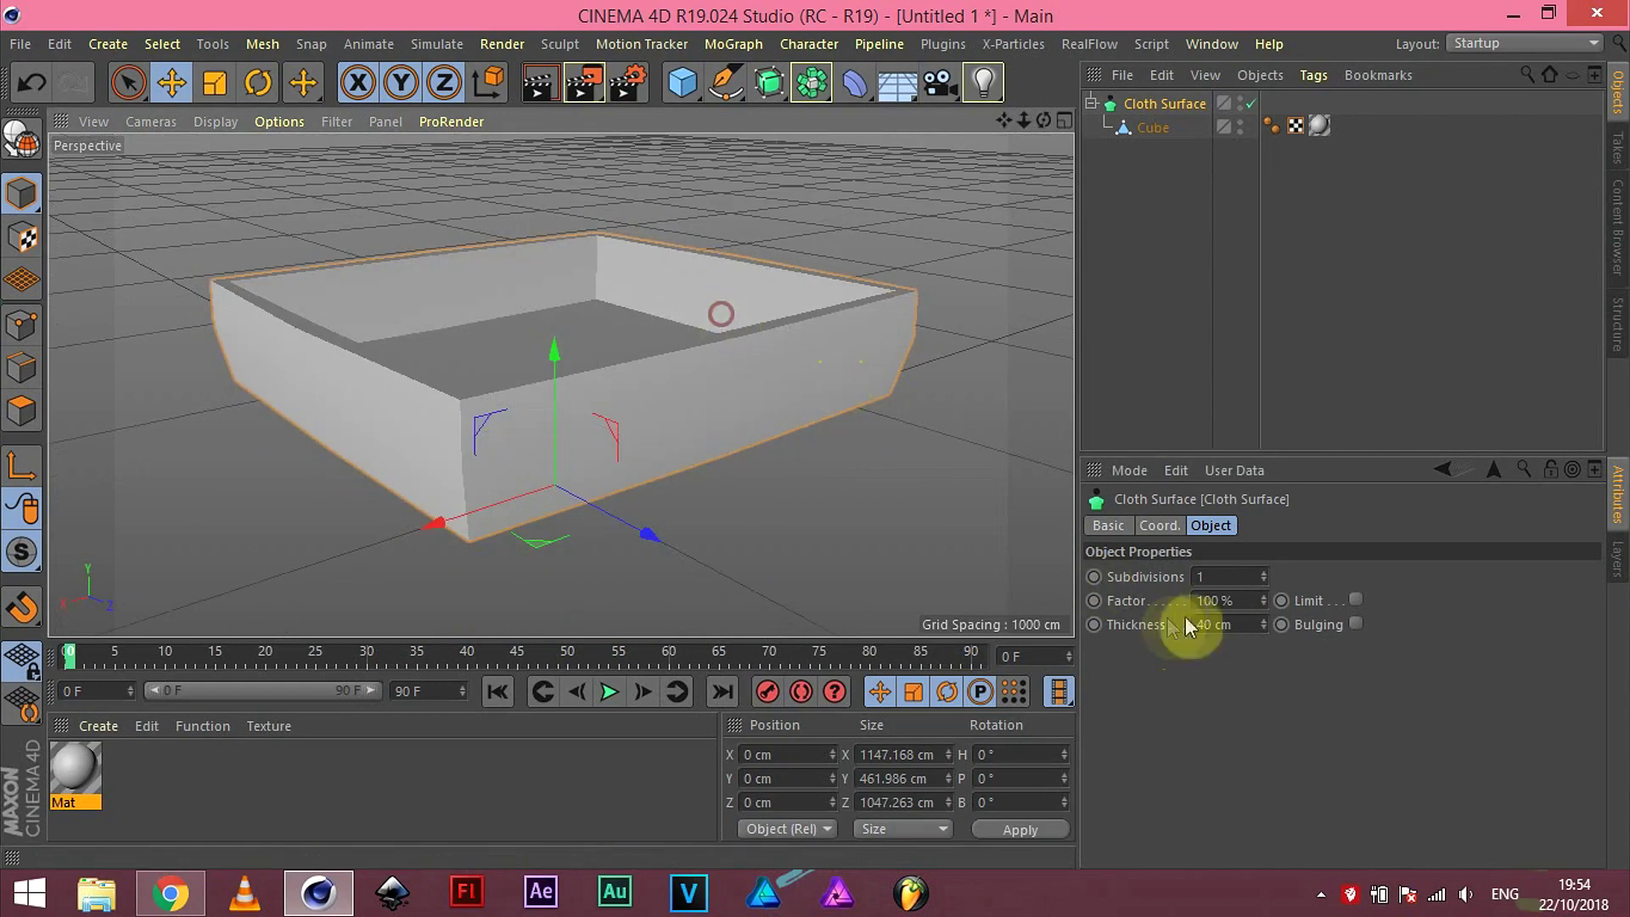
type("50")
key("Return")
mouse_move(735, 446)
left_mouse_down("alt")
mouse_move(748, 475)
mouse_move(773, 450)
left_mouse_up("alt")
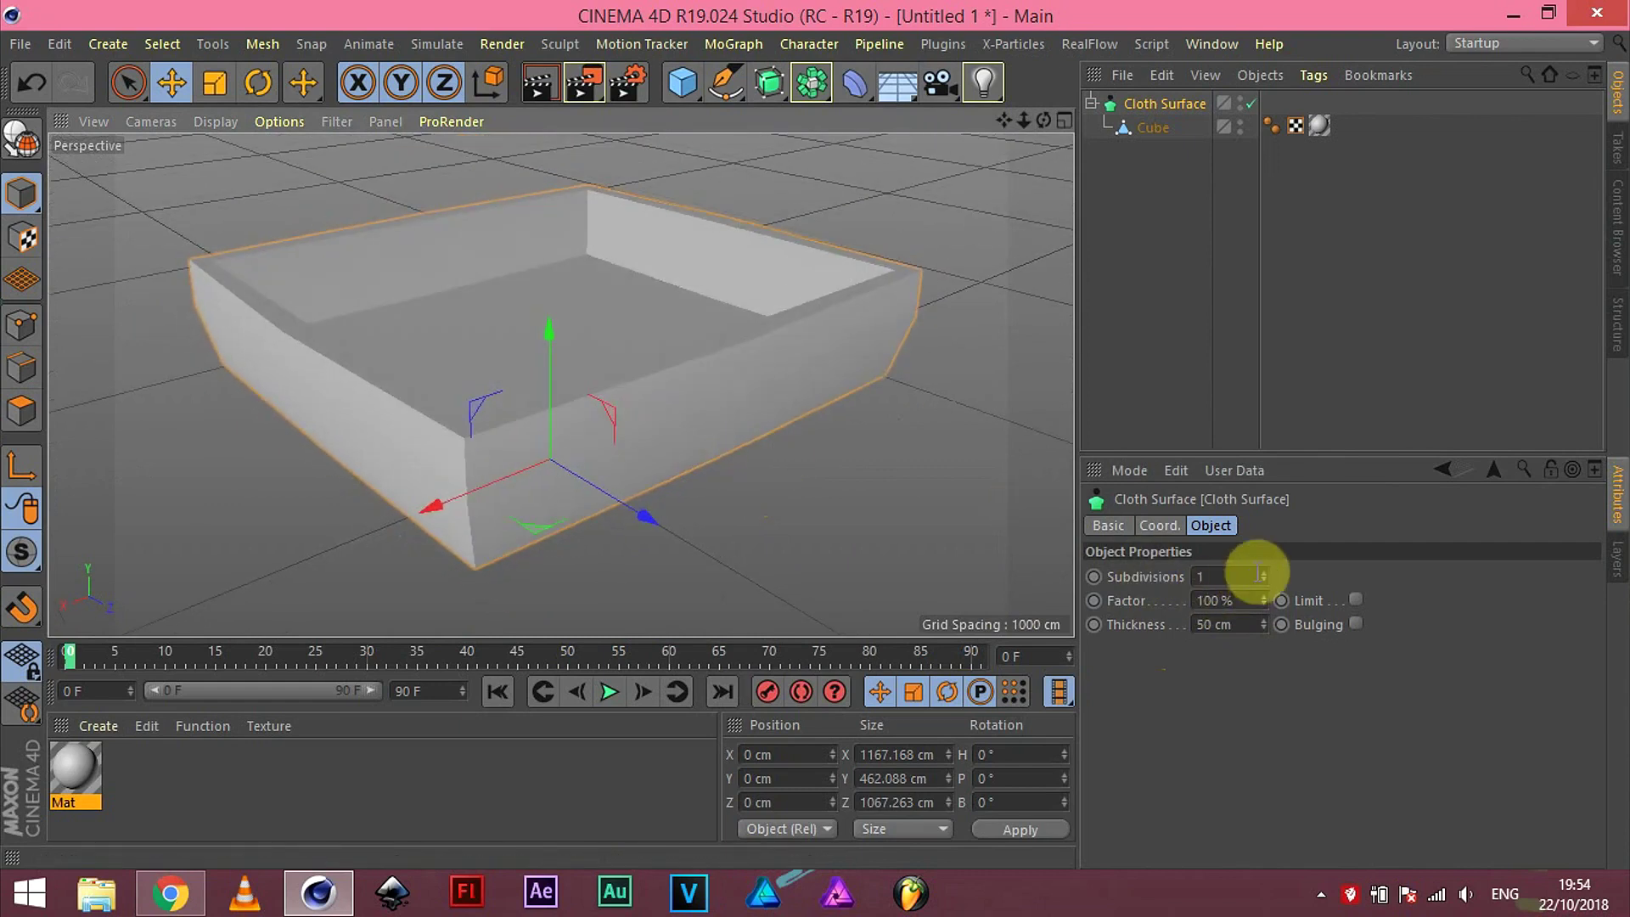
Step: Set Cloth Surface Subdivisions to 7 and Factor to 0% to smooth the tray walls
double_click(1199, 576)
type("7")
key("Return")
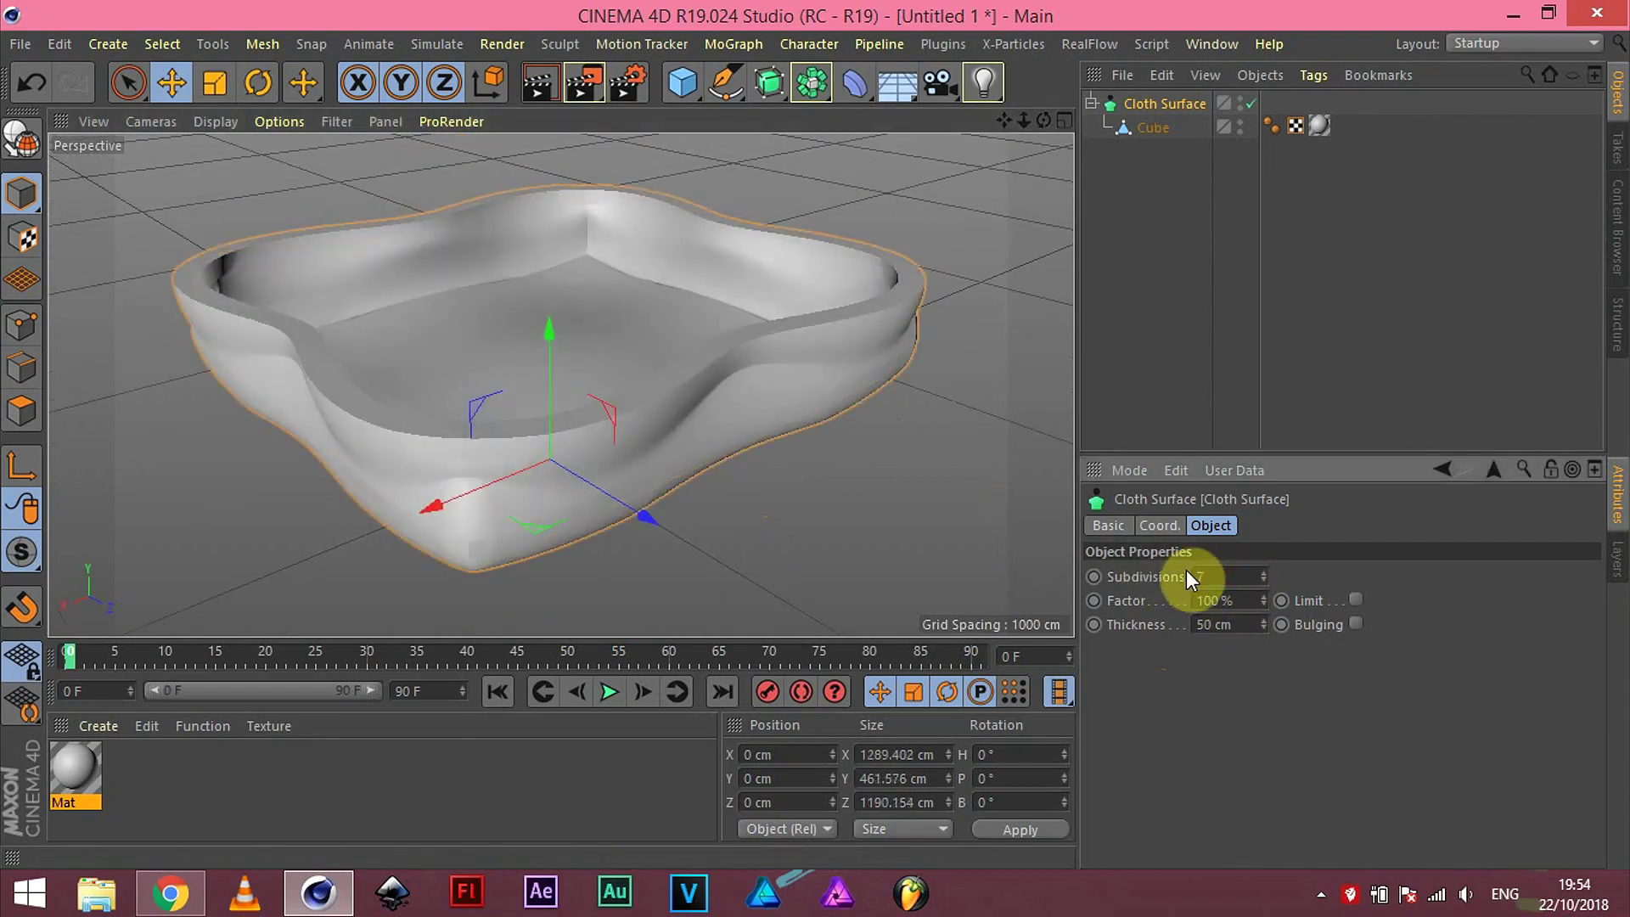
left_click(1265, 579)
left_click(1265, 578)
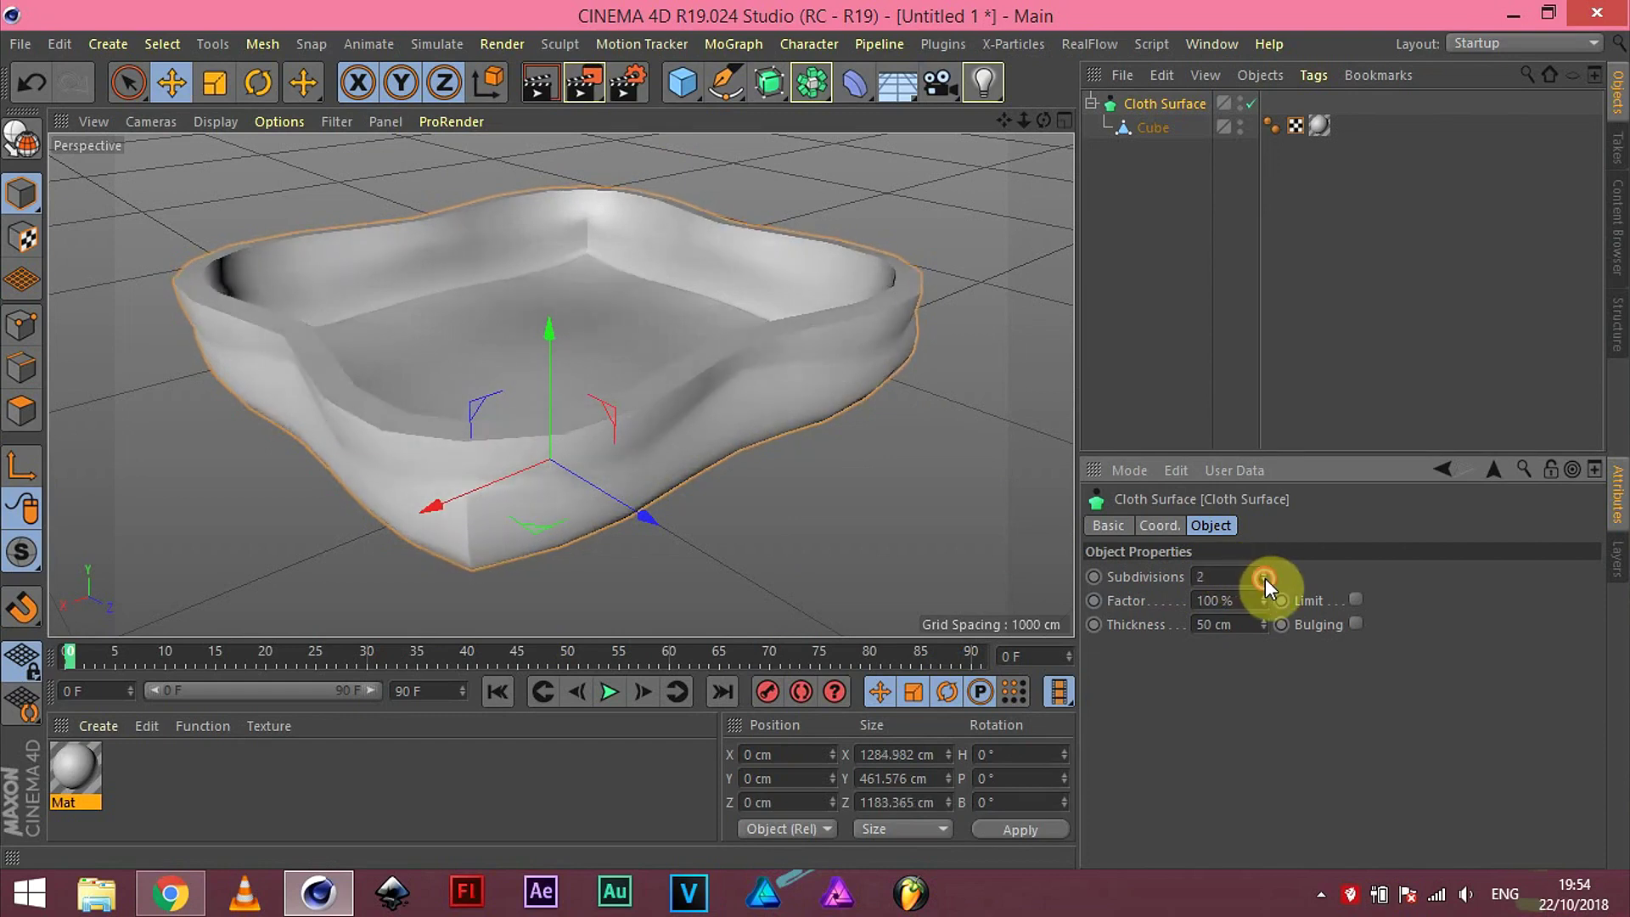
left_click(1265, 578)
left_click(1265, 578)
left_click(1265, 573)
left_click(1265, 573)
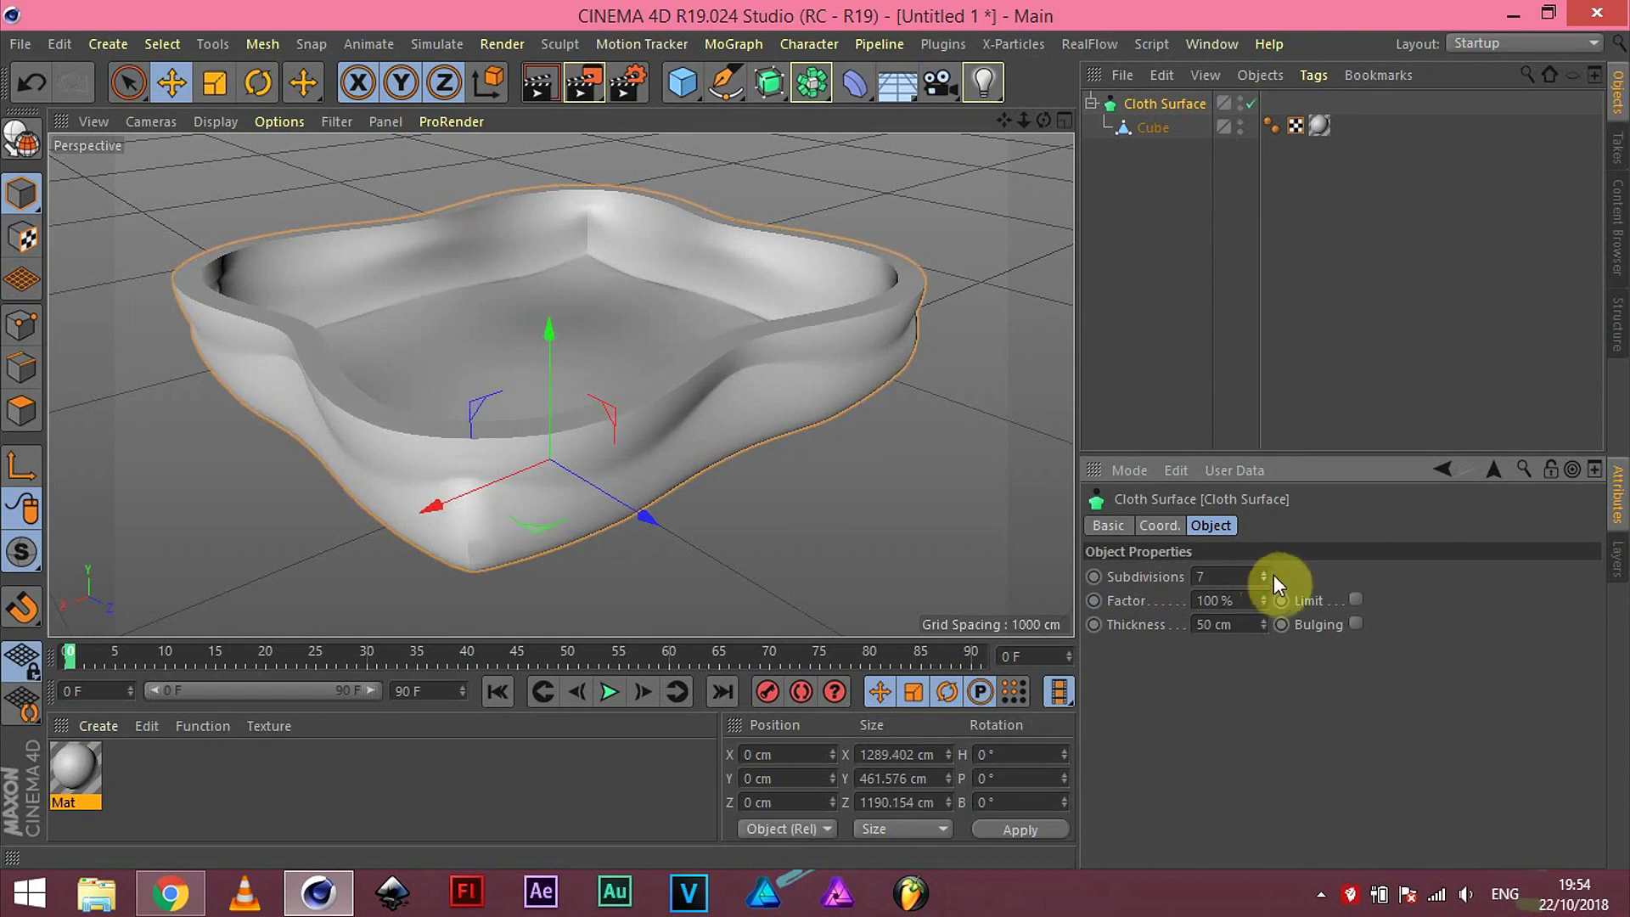
left_click_drag(1263, 600, 1172, 600)
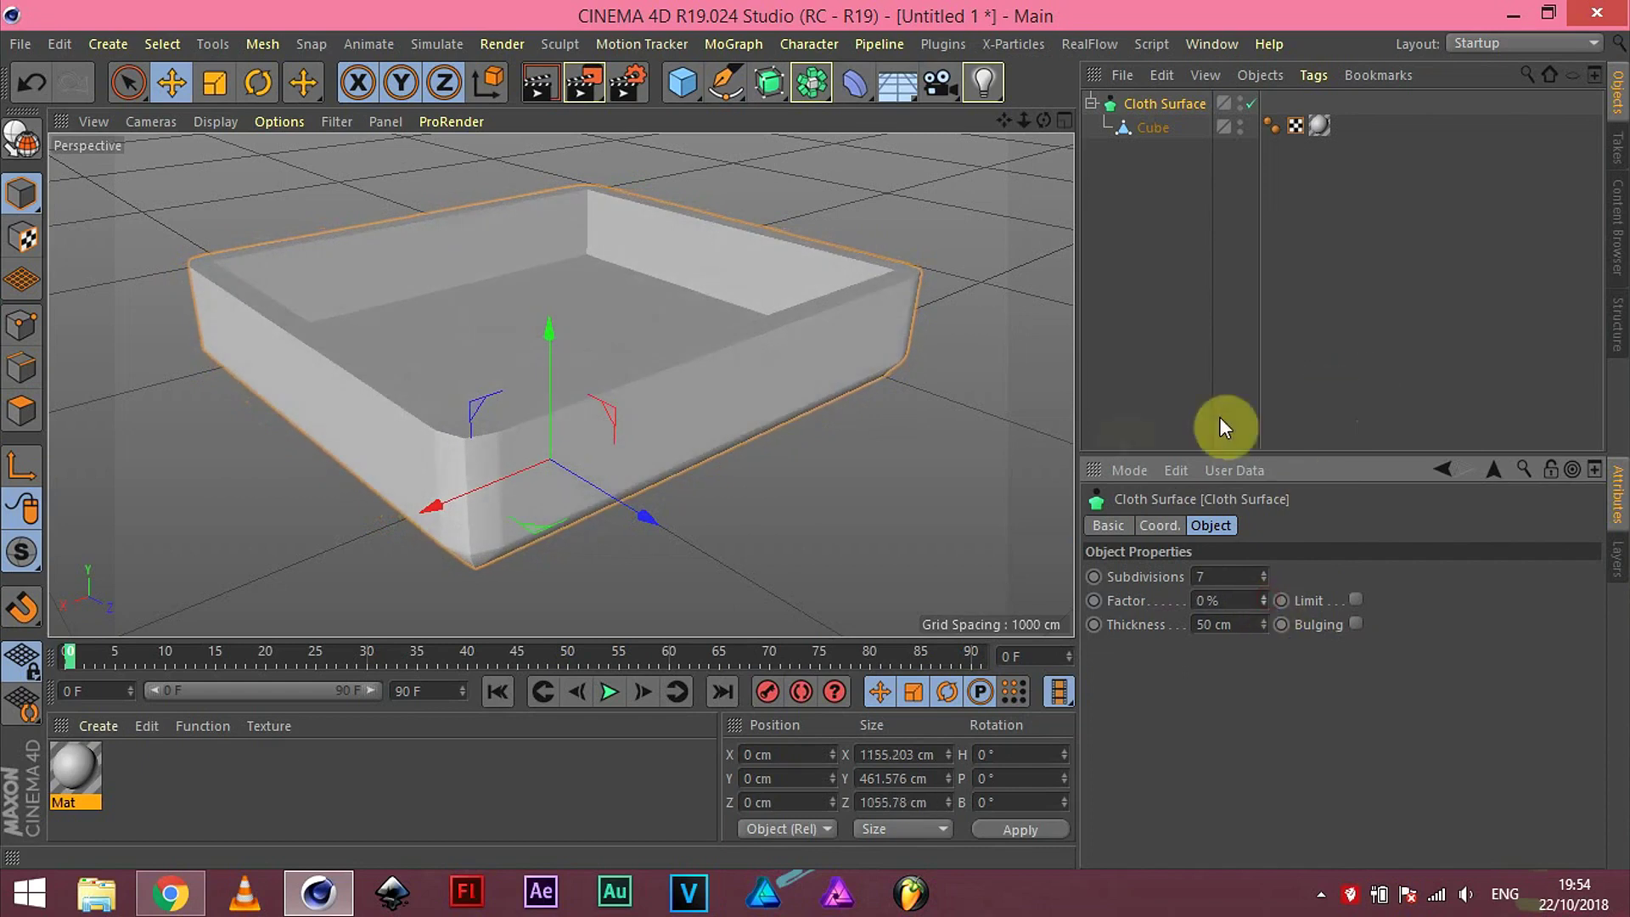
mouse_move(329, 355)
left_mouse_down("alt")
mouse_move(374, 394)
mouse_move(716, 474)
mouse_move(648, 390)
mouse_move(630, 335)
mouse_move(637, 513)
mouse_move(583, 492)
mouse_move(619, 456)
mouse_move(717, 425)
mouse_move(375, 371)
left_mouse_up("alt")
Step: Collapse the Cloth Surface hierarchy and rename the object TUB
scroll(375, 371, "down", 3)
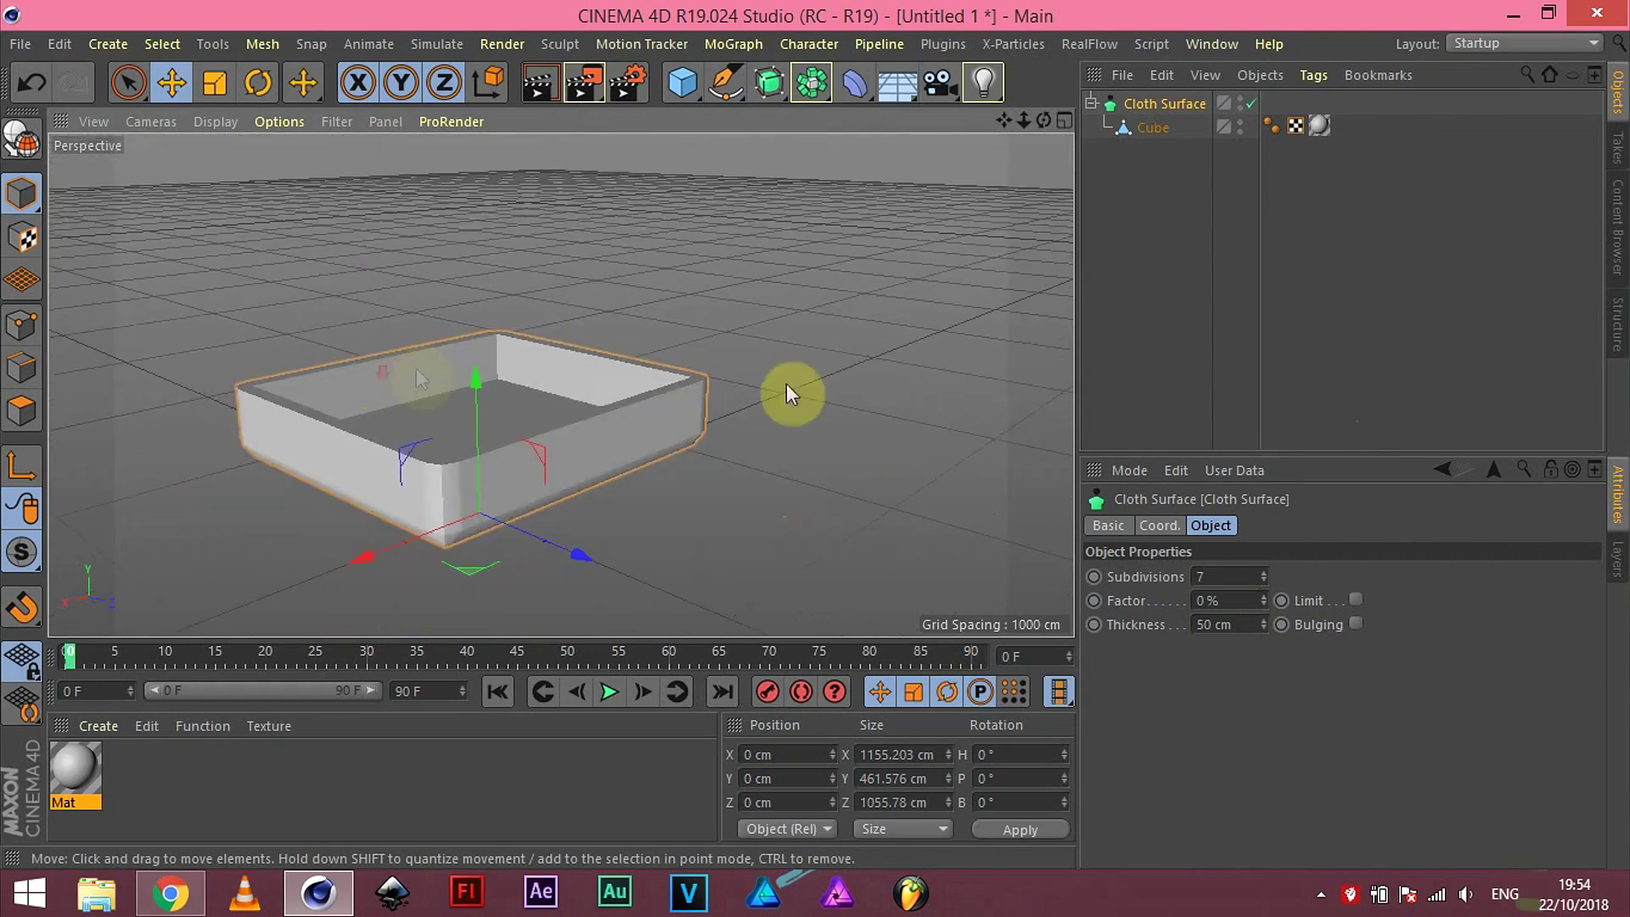
left_click(1090, 98)
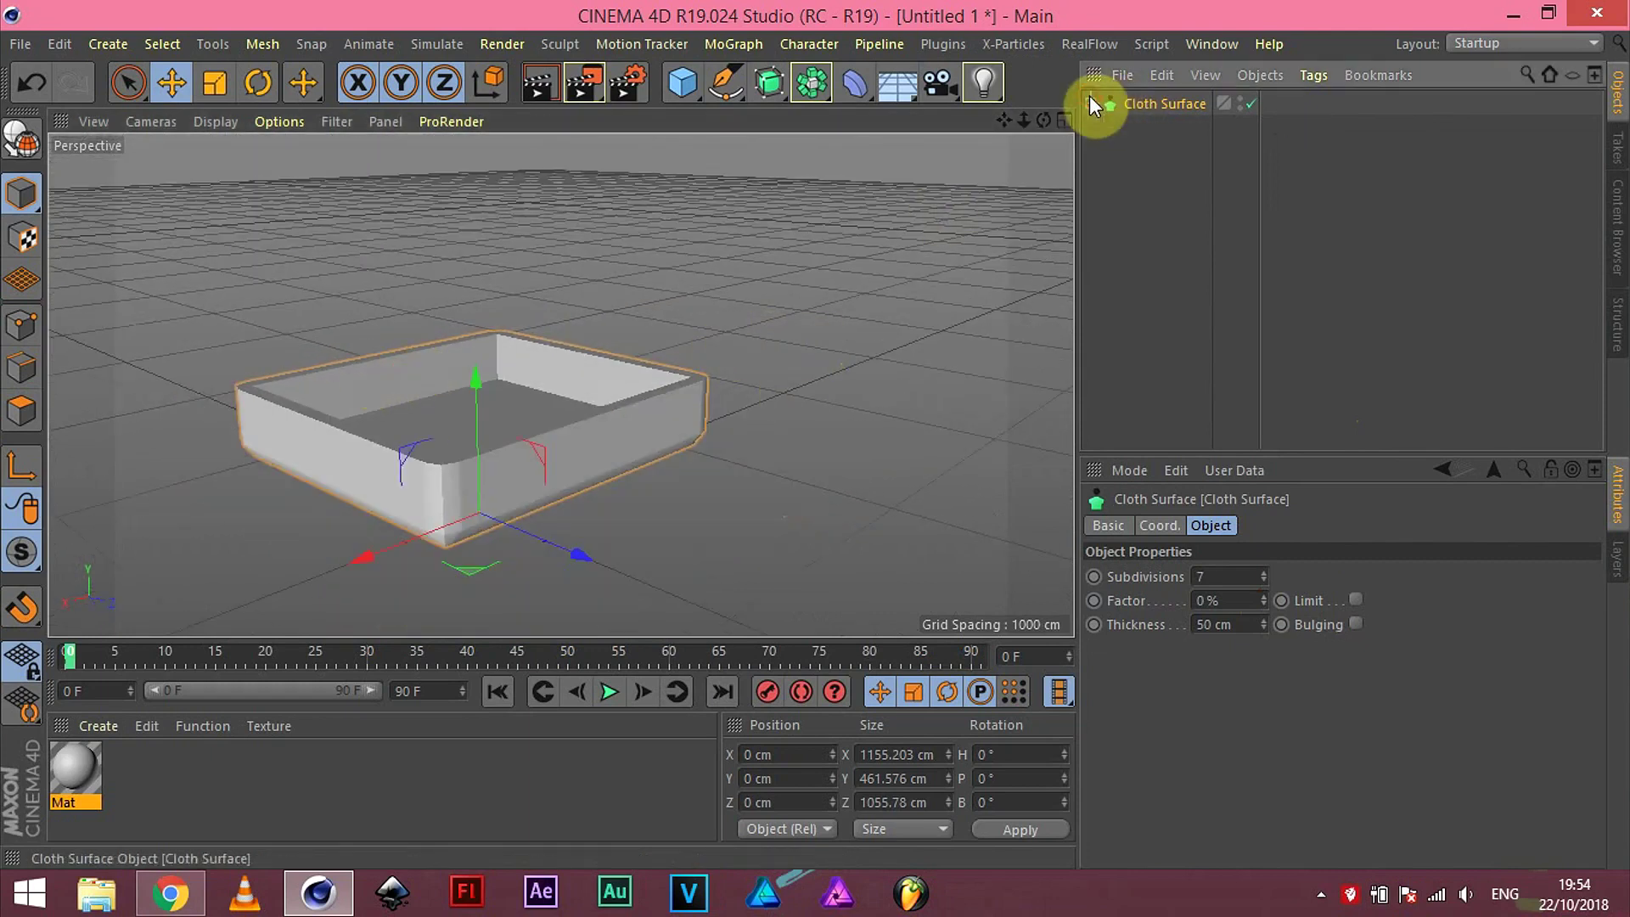
double_click(1160, 103)
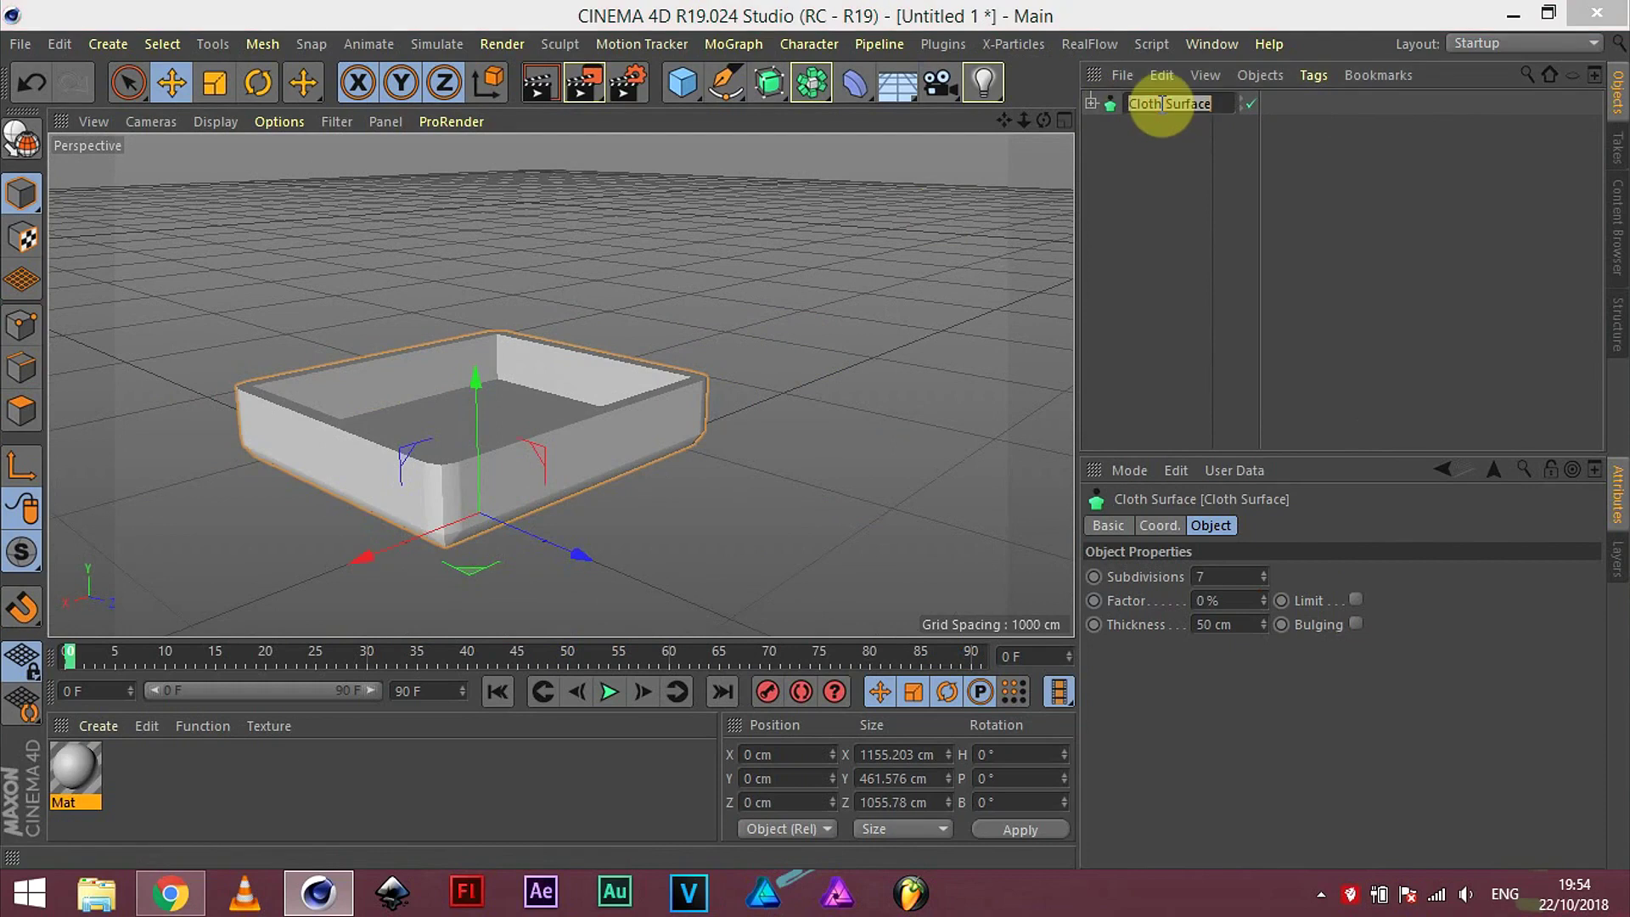
type("t")
key("Return")
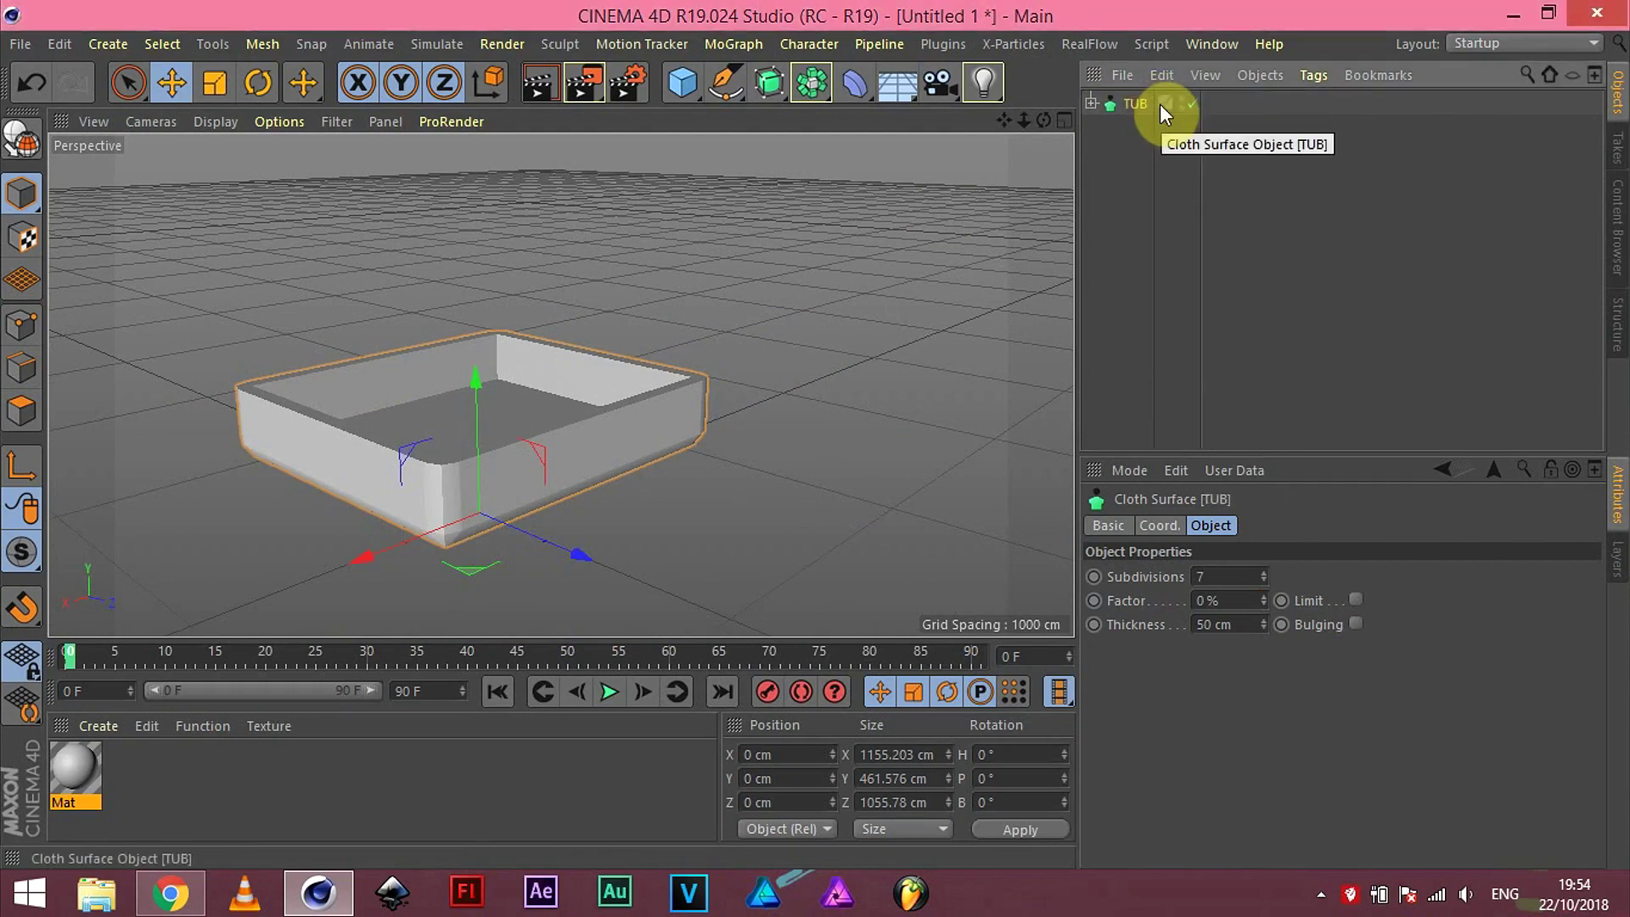
scroll(493, 442, "up", 3)
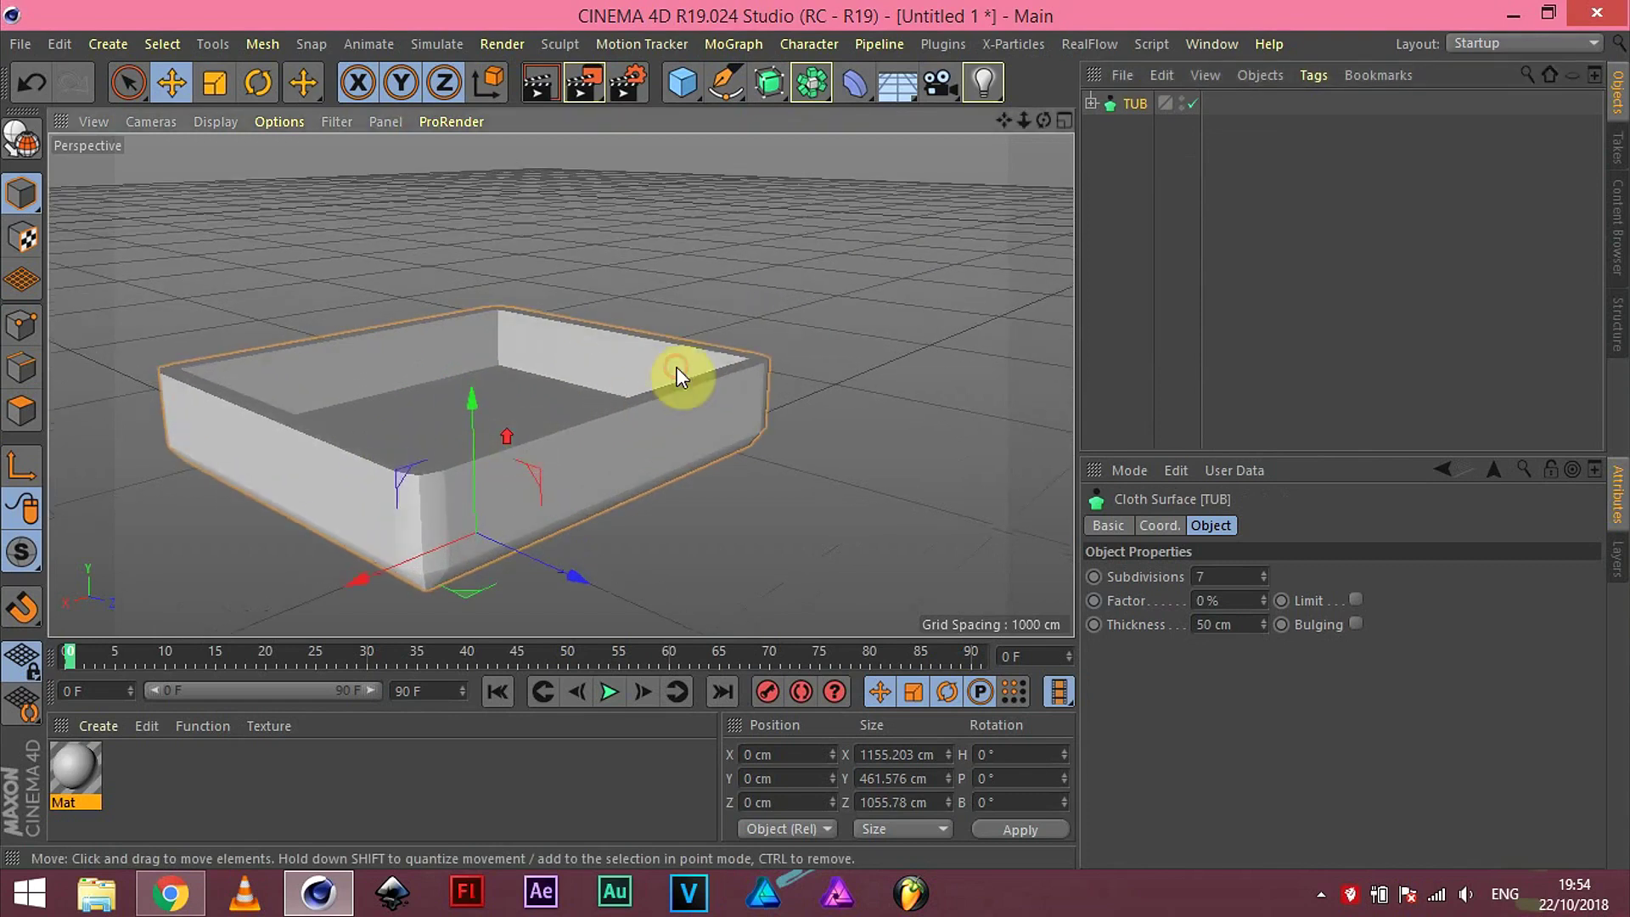
left_click_drag(676, 367, 616, 392, "alt")
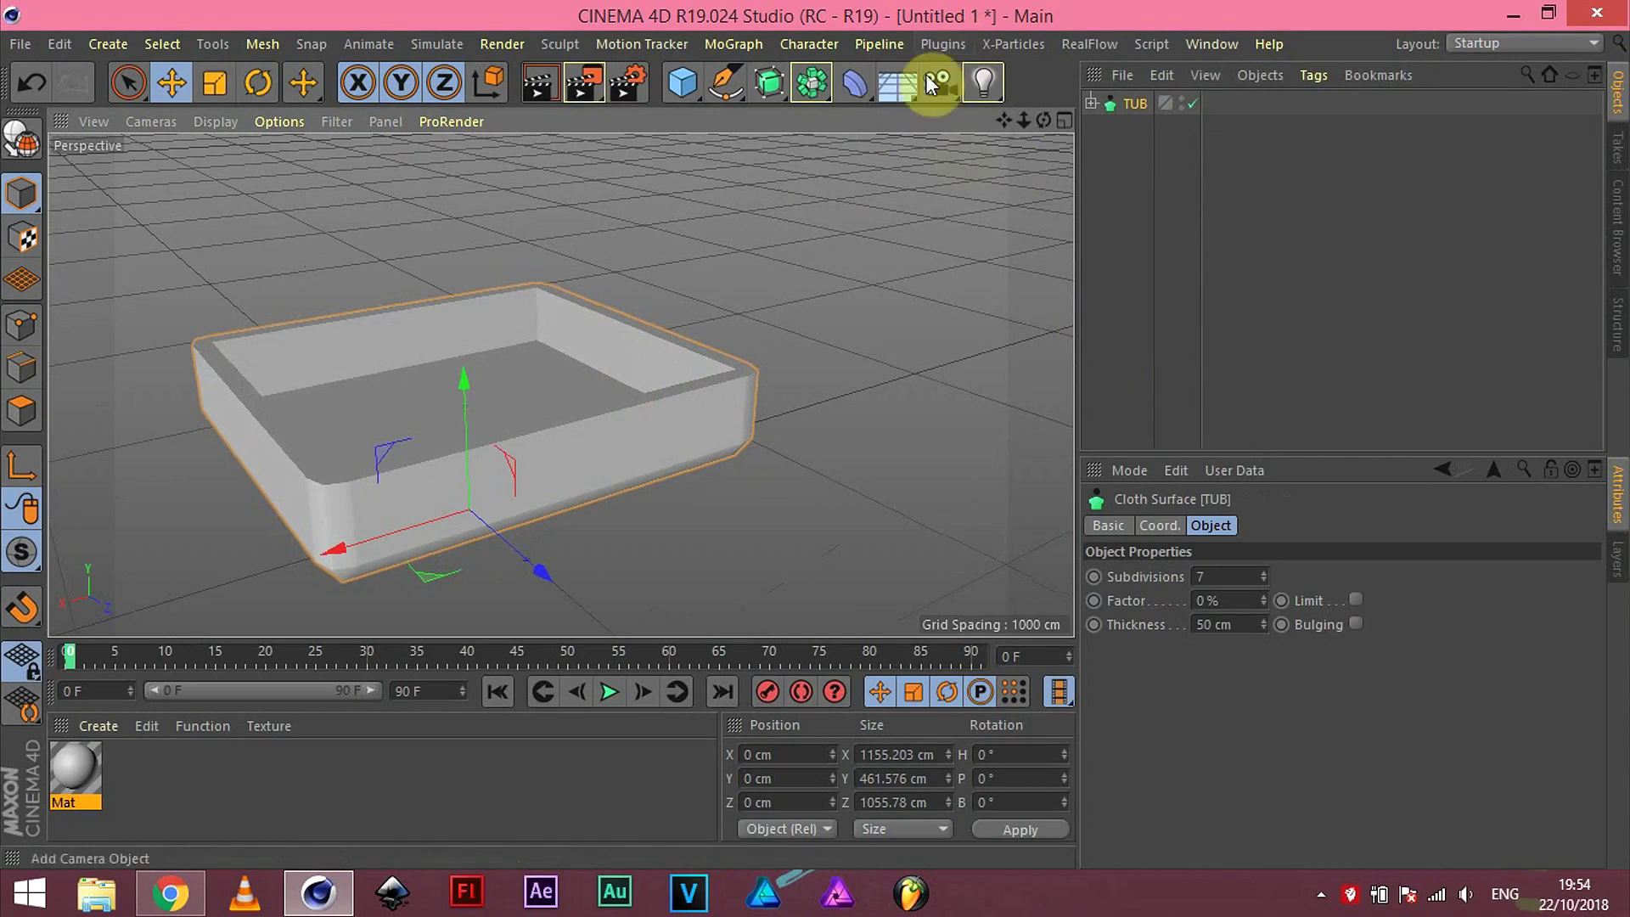
left_click(938, 42)
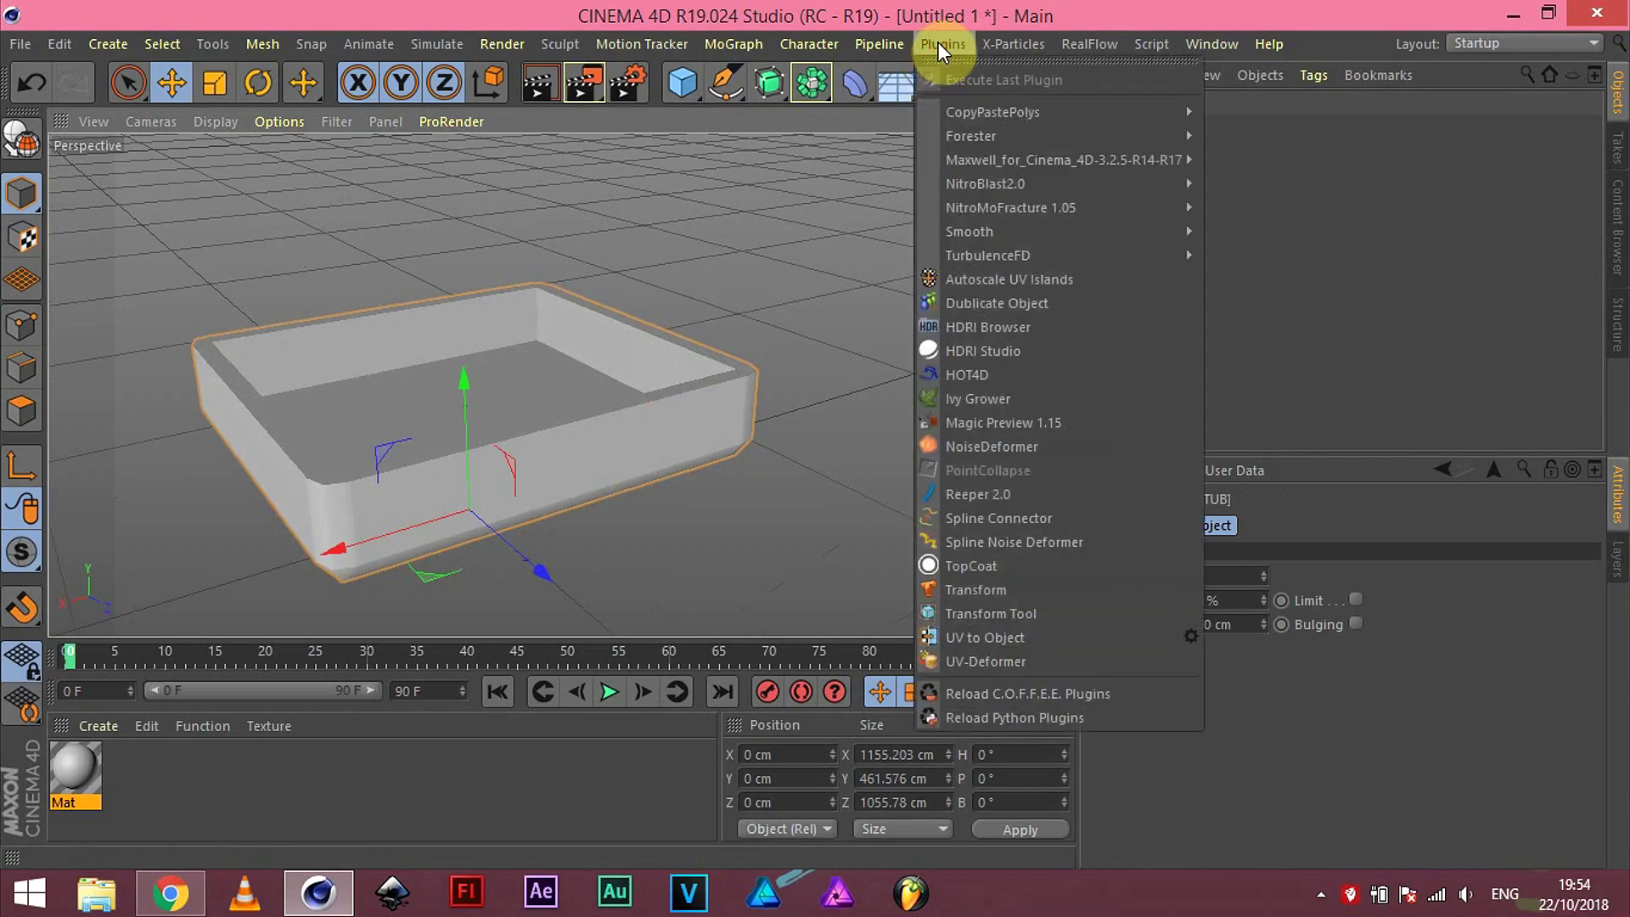
left_click(917, 10)
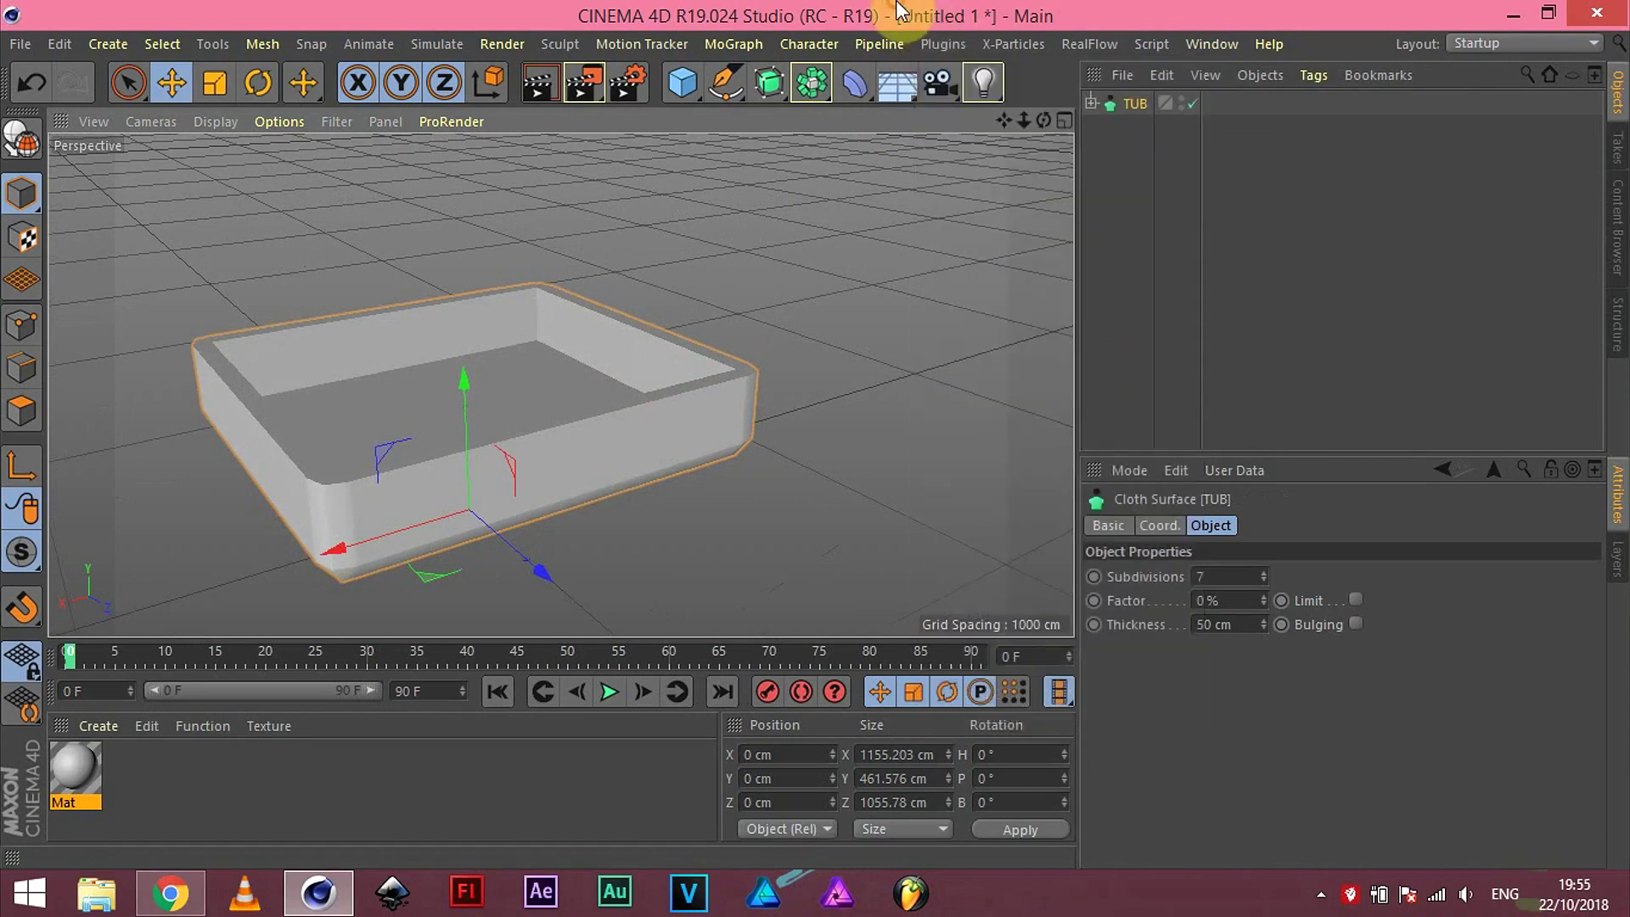
Step: Add a new cube, raise it above the tub floor, and shrink its height to about 106 cm
left_click(691, 85)
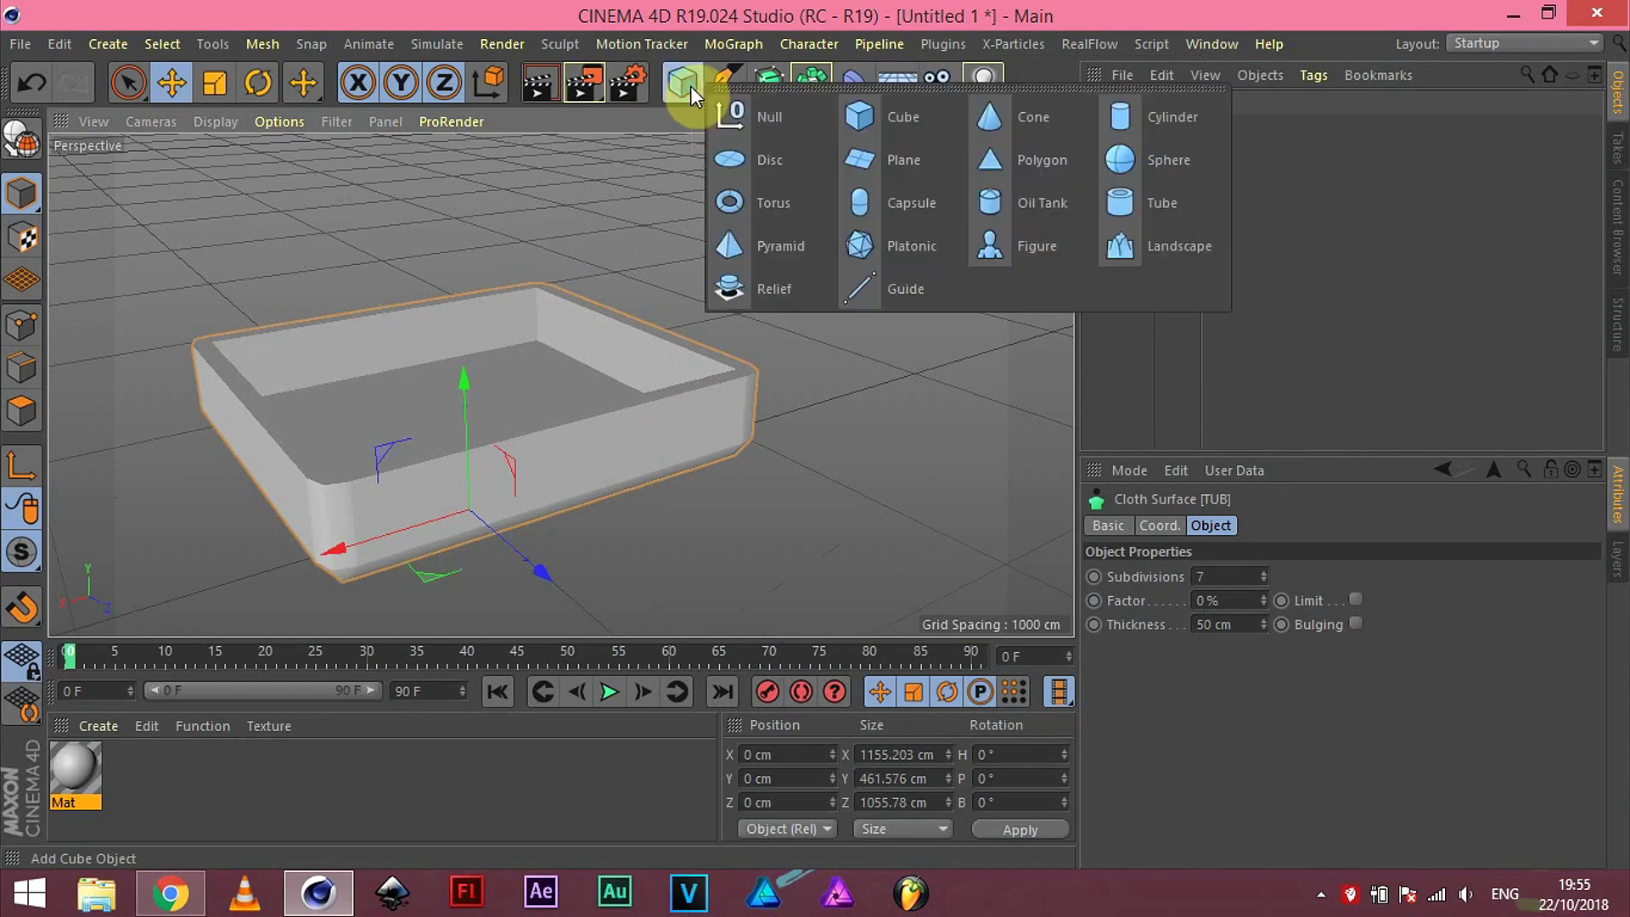
left_click(900, 120)
left_click_drag(475, 386, 453, 253)
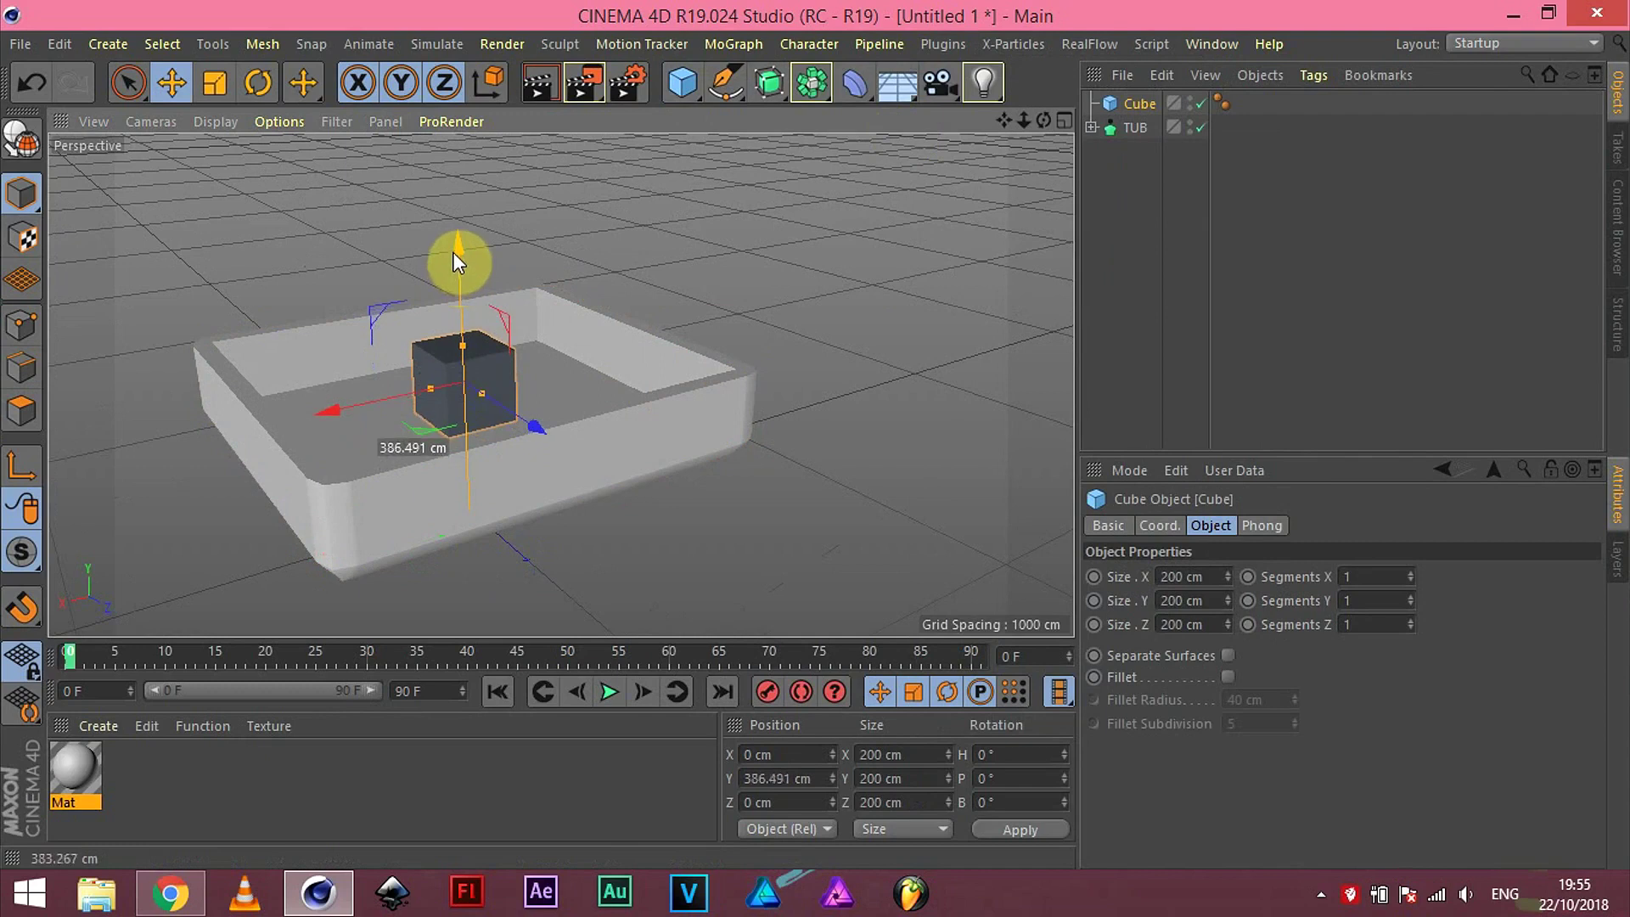
left_click_drag(469, 349, 465, 362)
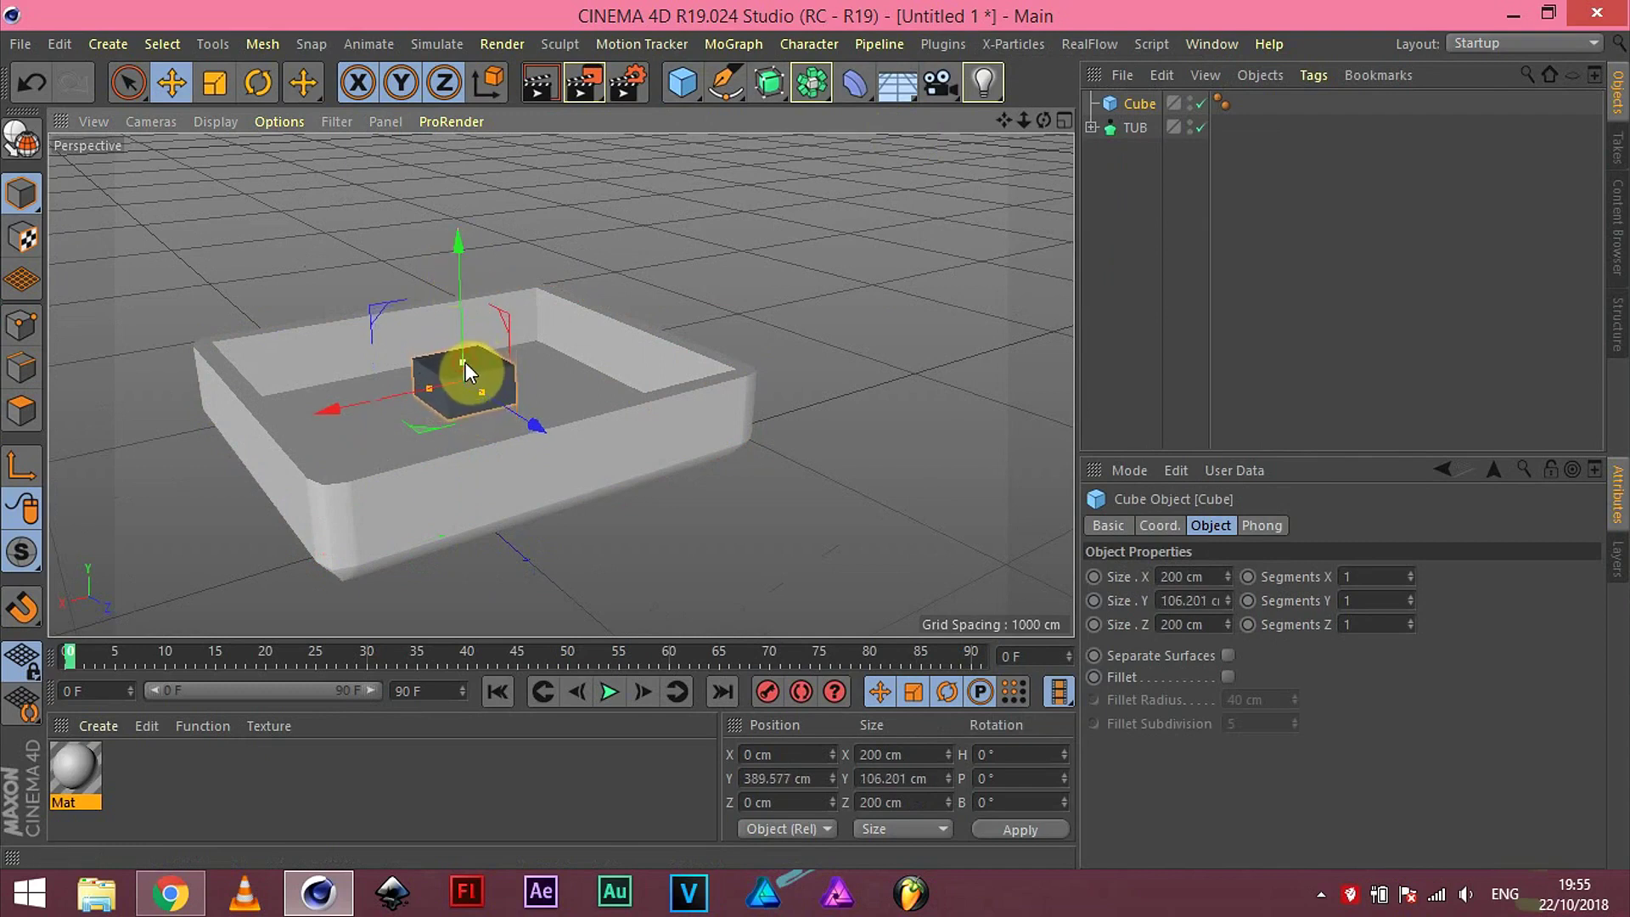
middle_click(472, 364)
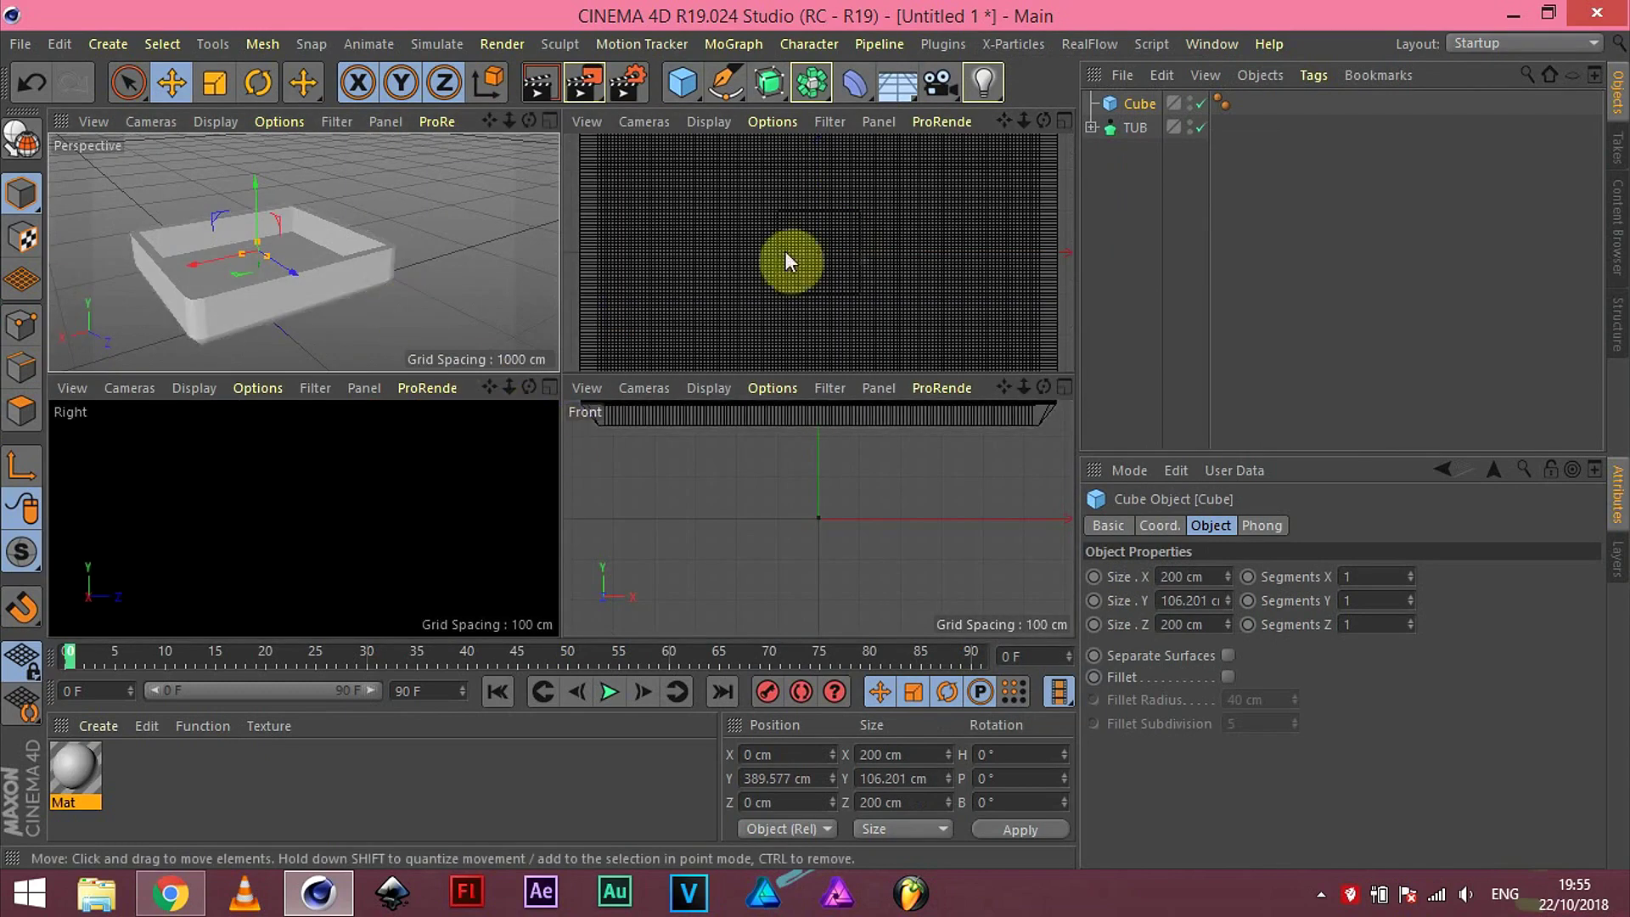
middle_click(843, 292)
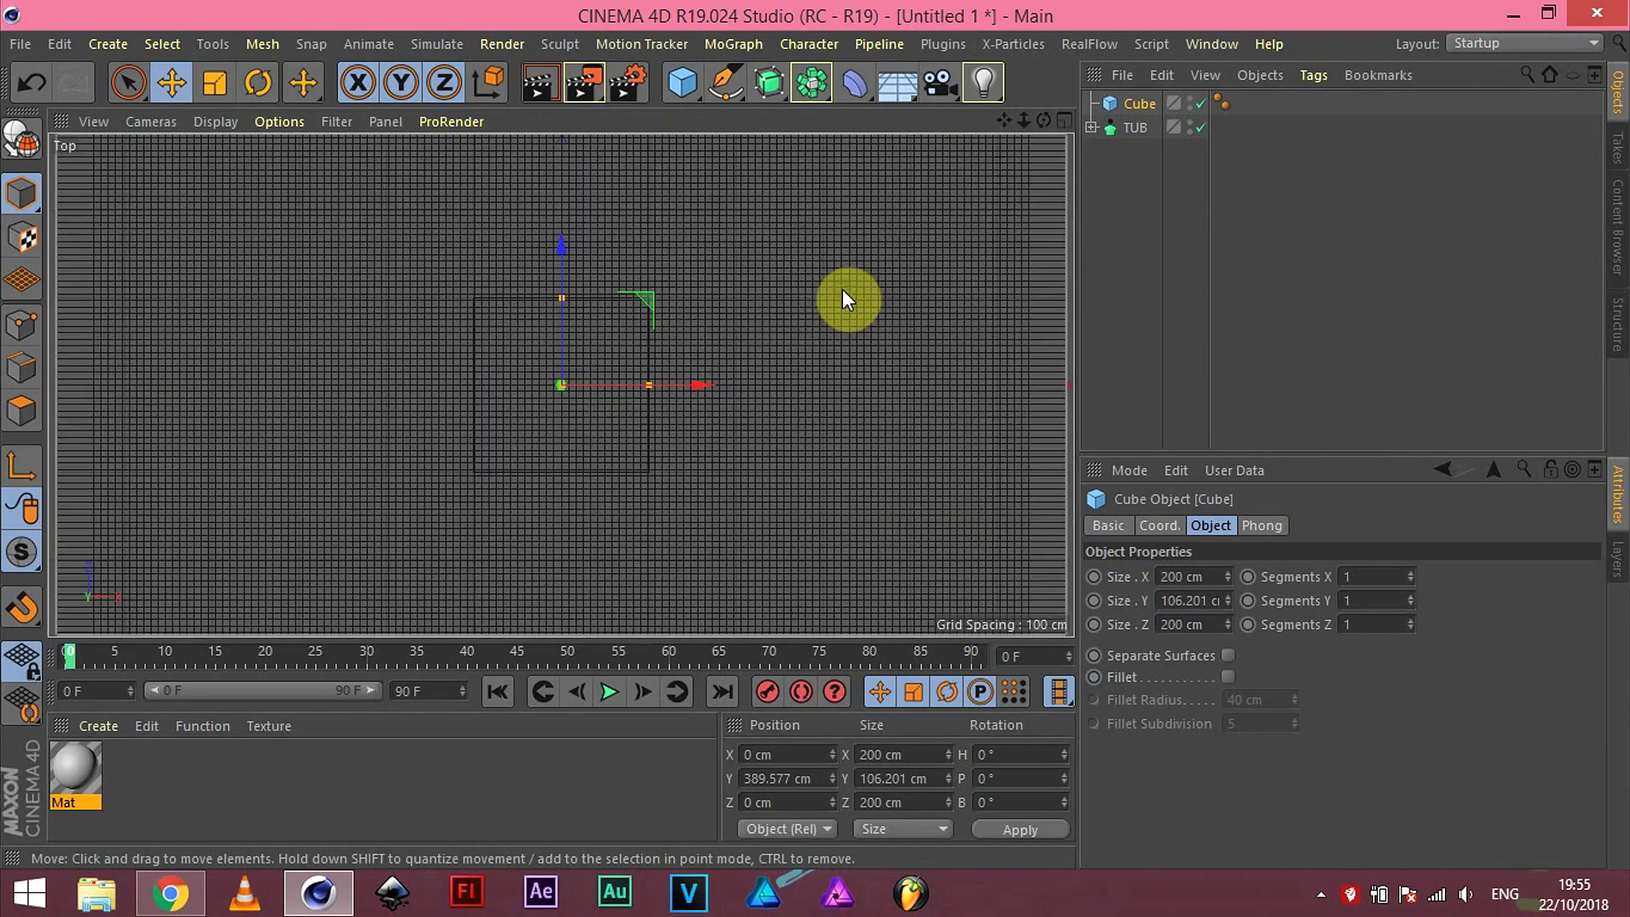
Step: In the Top view, size the cube to about 977 × 867 cm to fill the tub
left_click_drag(669, 387, 988, 389)
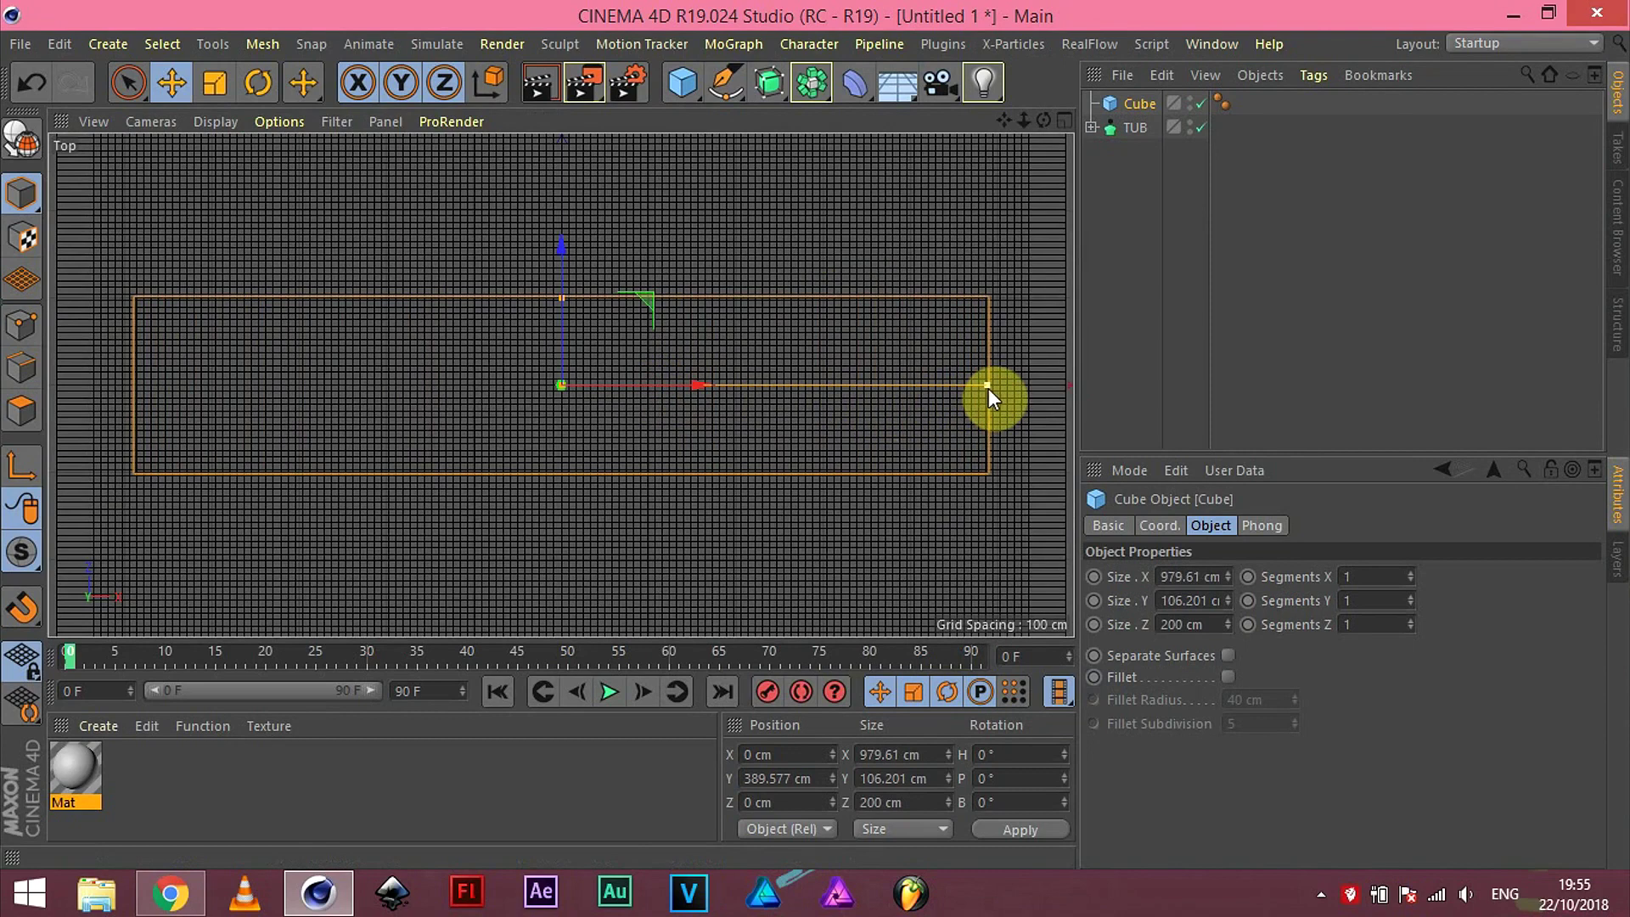
left_click_drag(564, 298, 584, 148)
scroll(587, 182, "down", 3)
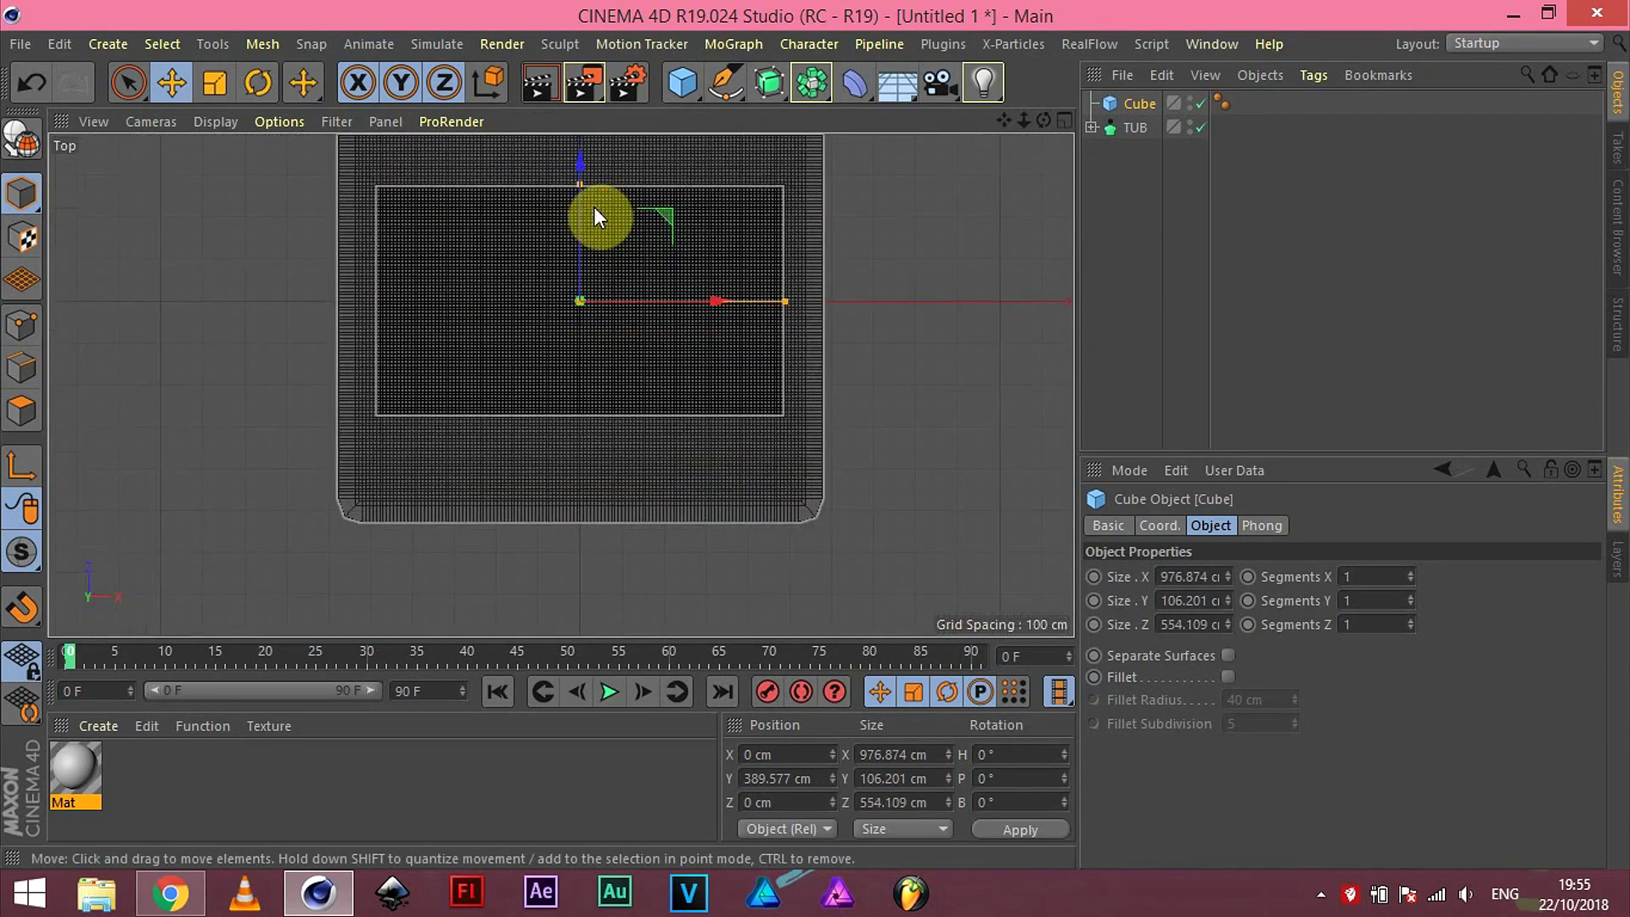
scroll(594, 206, "down", 1)
middle_click_drag(614, 200, 611, 293, "alt")
left_click_drag(588, 280, 590, 230)
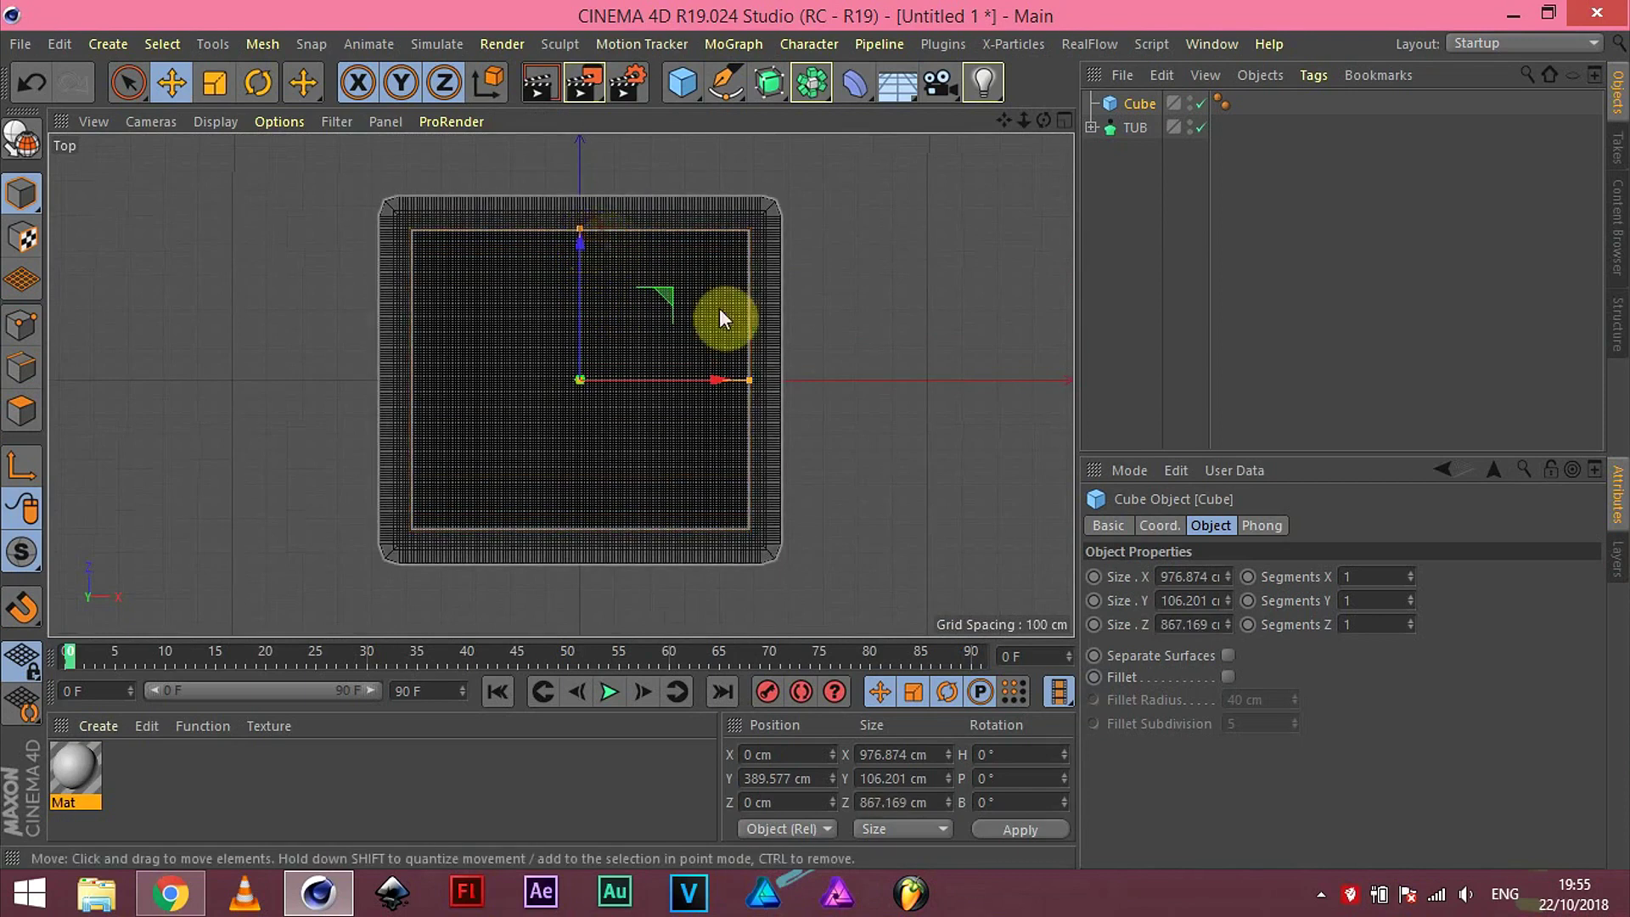
middle_click(652, 367)
middle_click(384, 285)
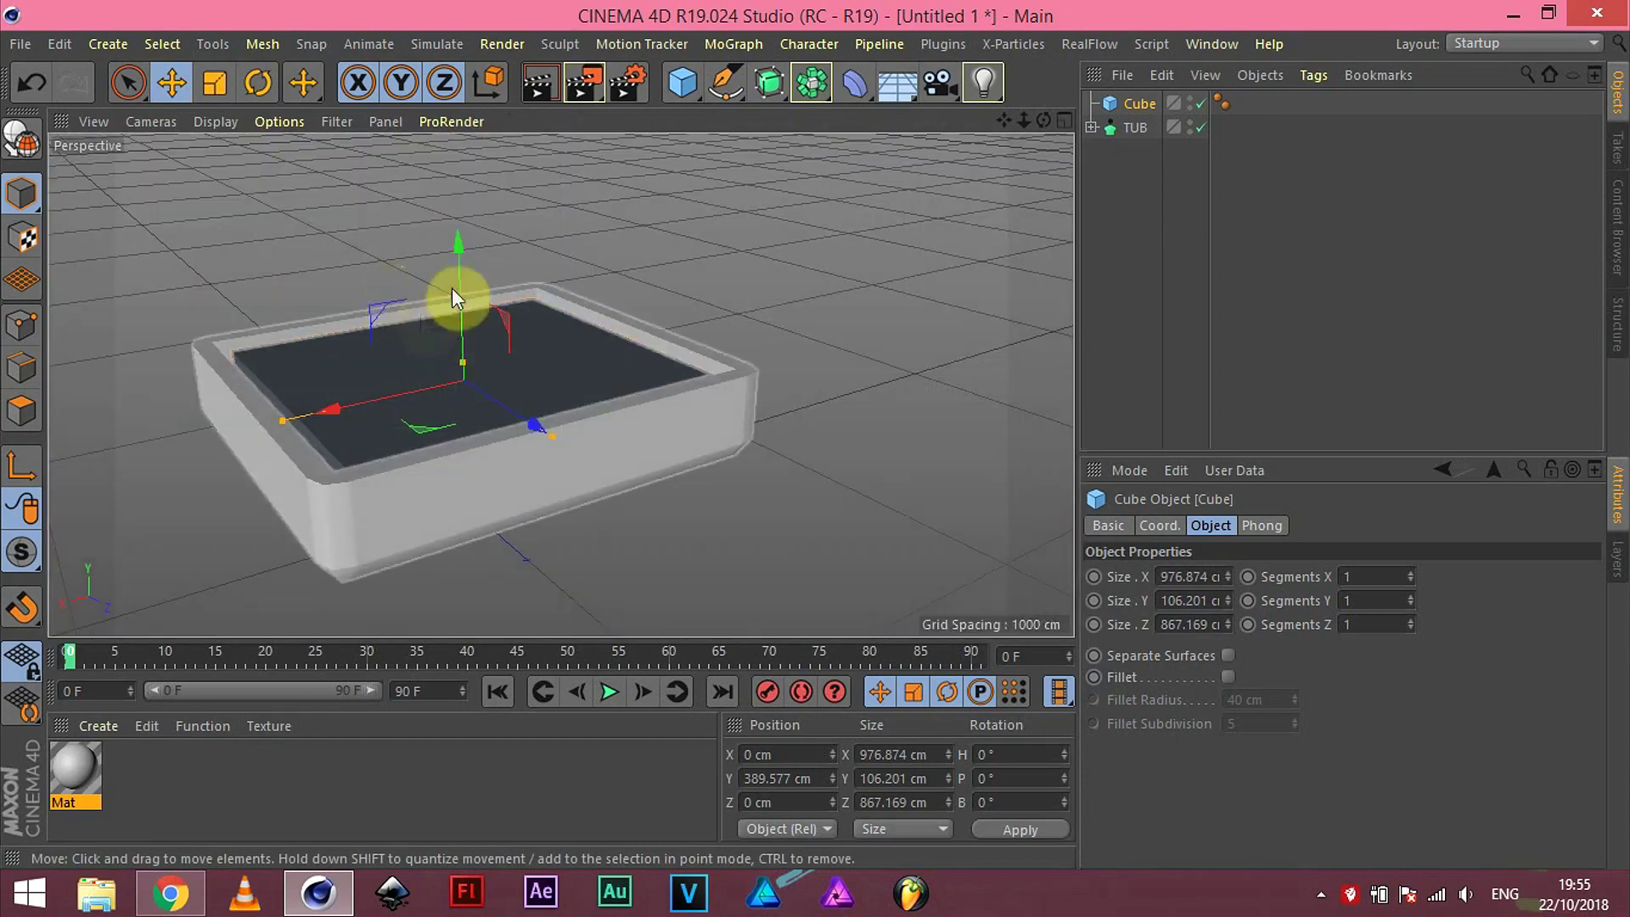
Step: Make the inner cube 206.632 cm tall and position it at Y 407.576 cm
mouse_move(465, 360)
left_mouse_down()
mouse_move(455, 171)
mouse_move(477, 288)
left_mouse_up()
middle_click(479, 287)
middle_click(760, 486)
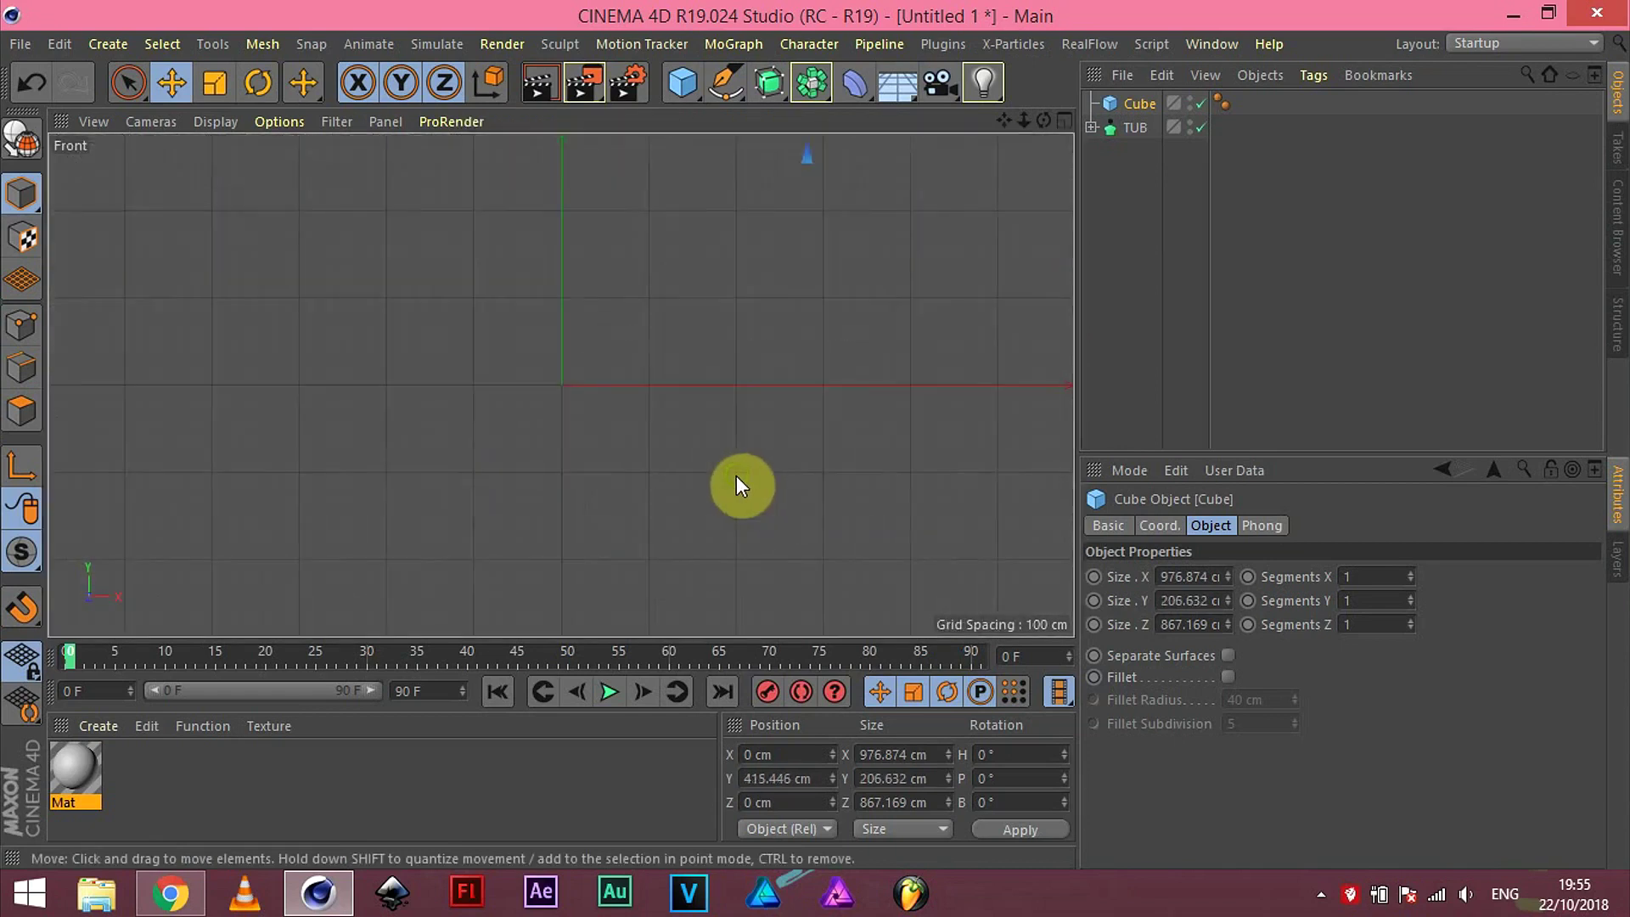
middle_click_drag(629, 297, 626, 517, "alt")
scroll(614, 547, "down", 3)
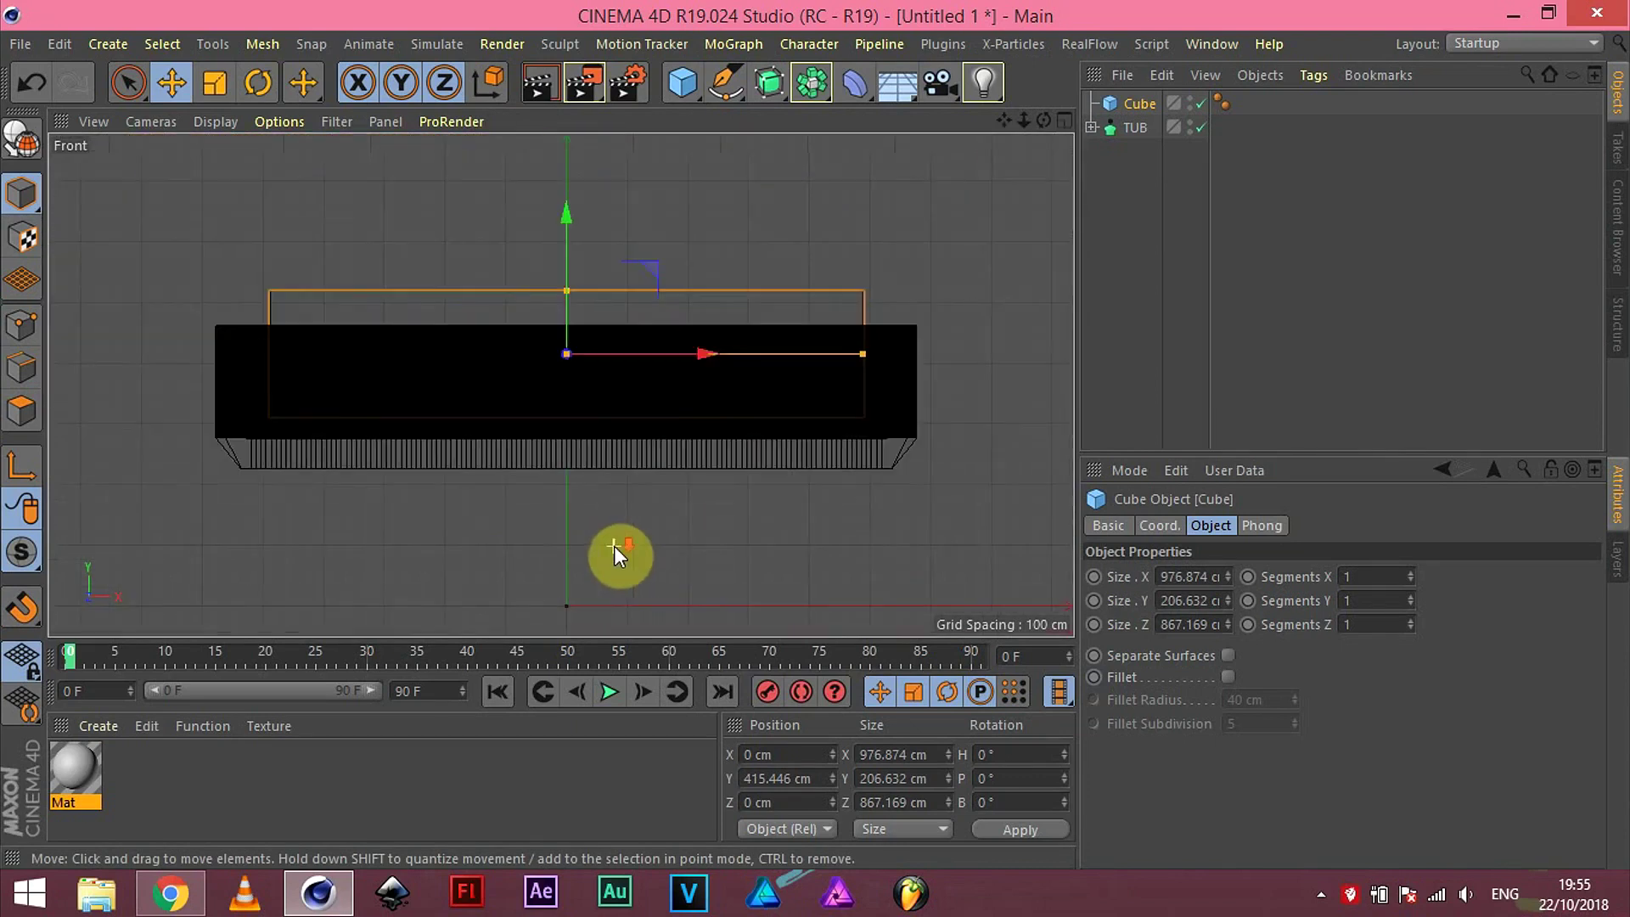
left_click_drag(571, 228, 561, 228)
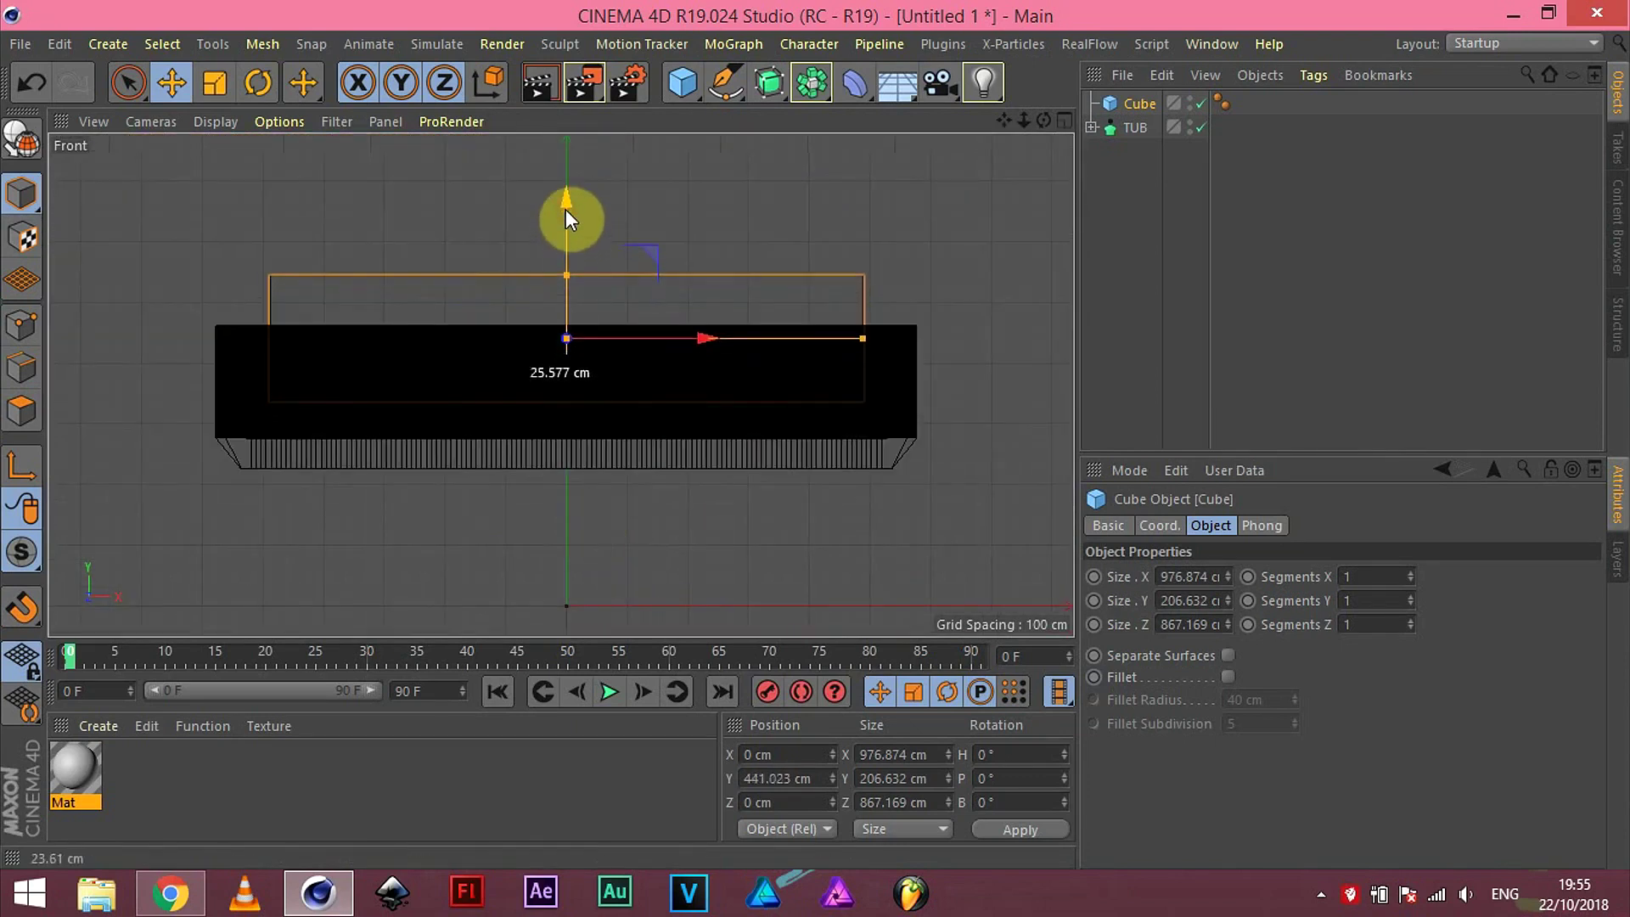
left_click_drag(559, 227, 559, 229)
middle_click(559, 229)
middle_click(401, 253)
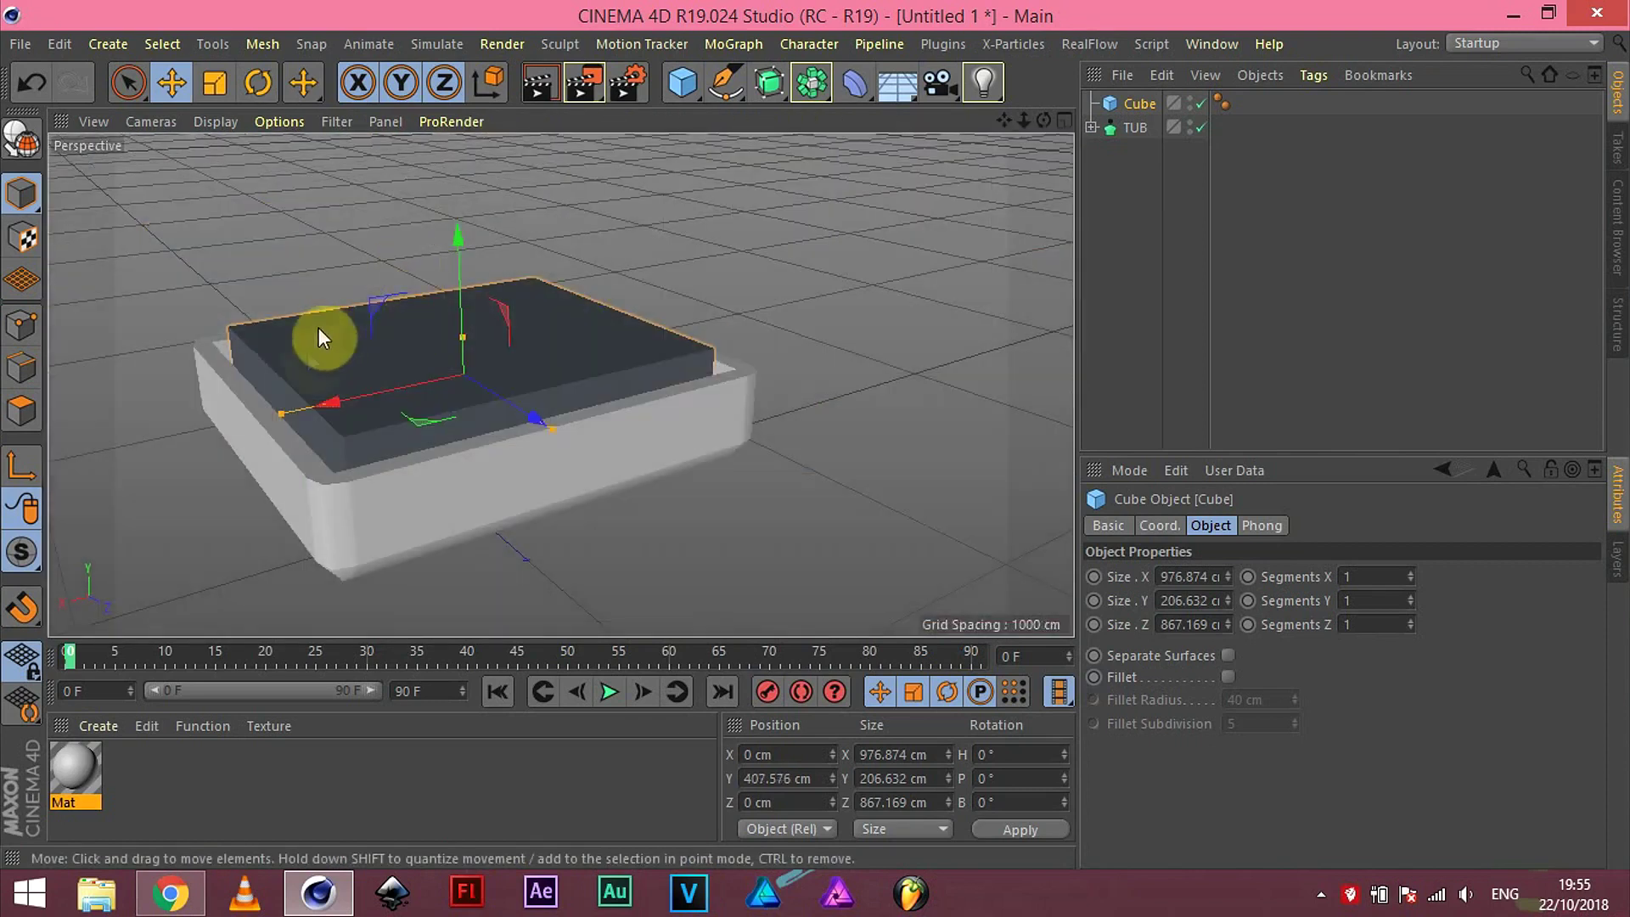
mouse_move(279, 353)
left_mouse_down("alt")
mouse_move(329, 358)
mouse_move(263, 349)
left_mouse_up("alt")
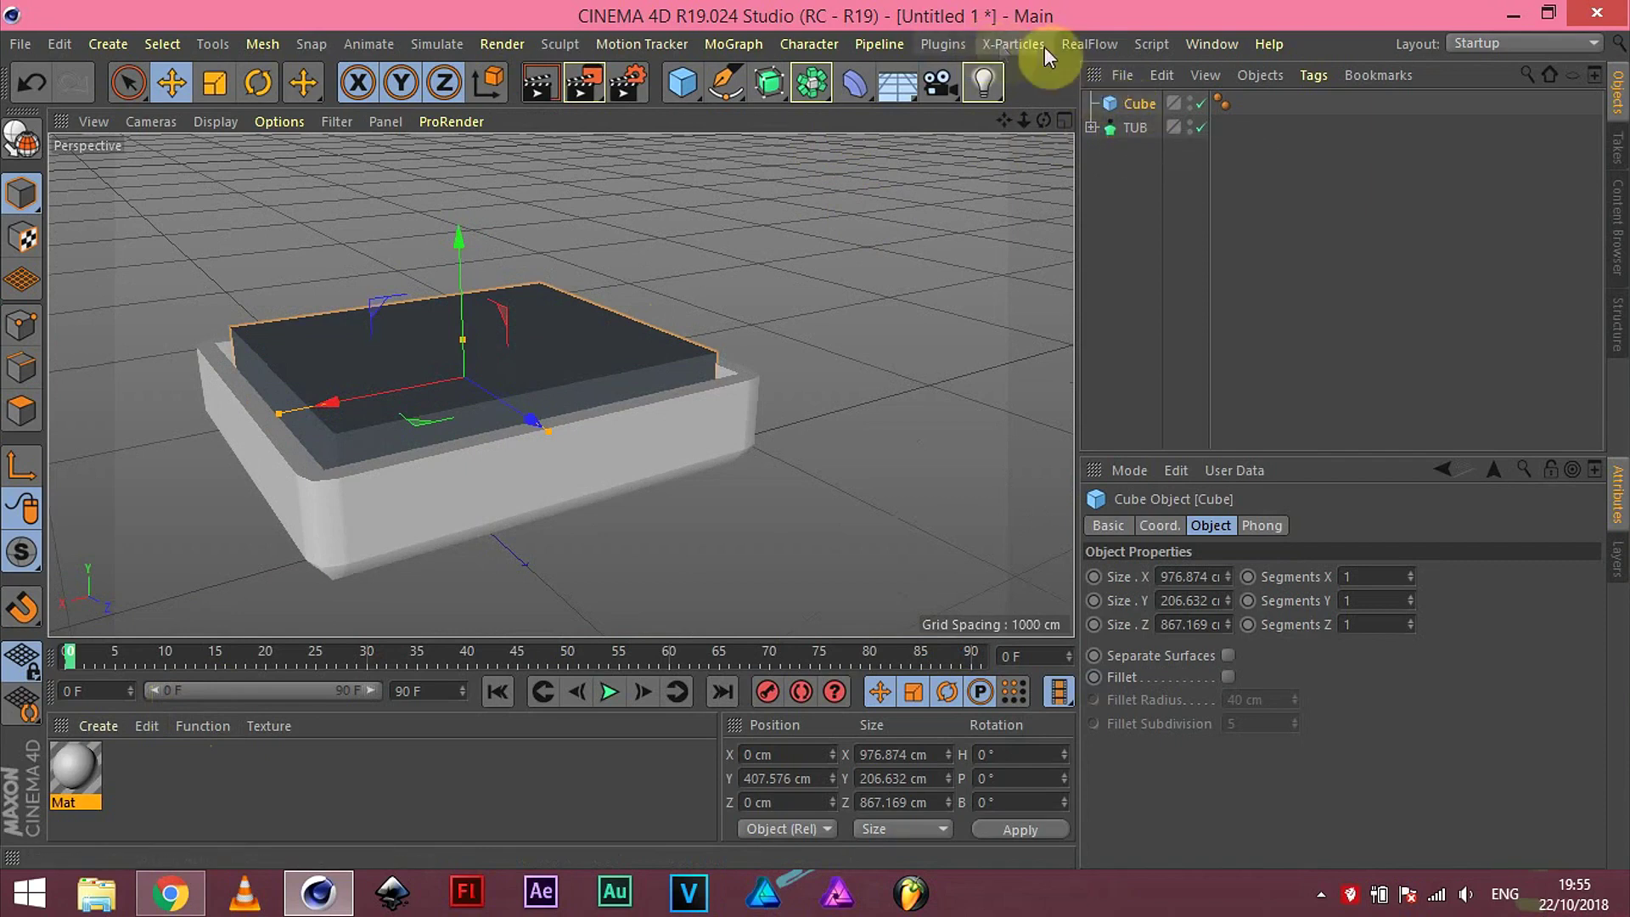
Step: Add a RealFlow Fill emitter using the Cube as its body, producing 345447 particles
left_click(1071, 49)
mouse_move(1109, 103)
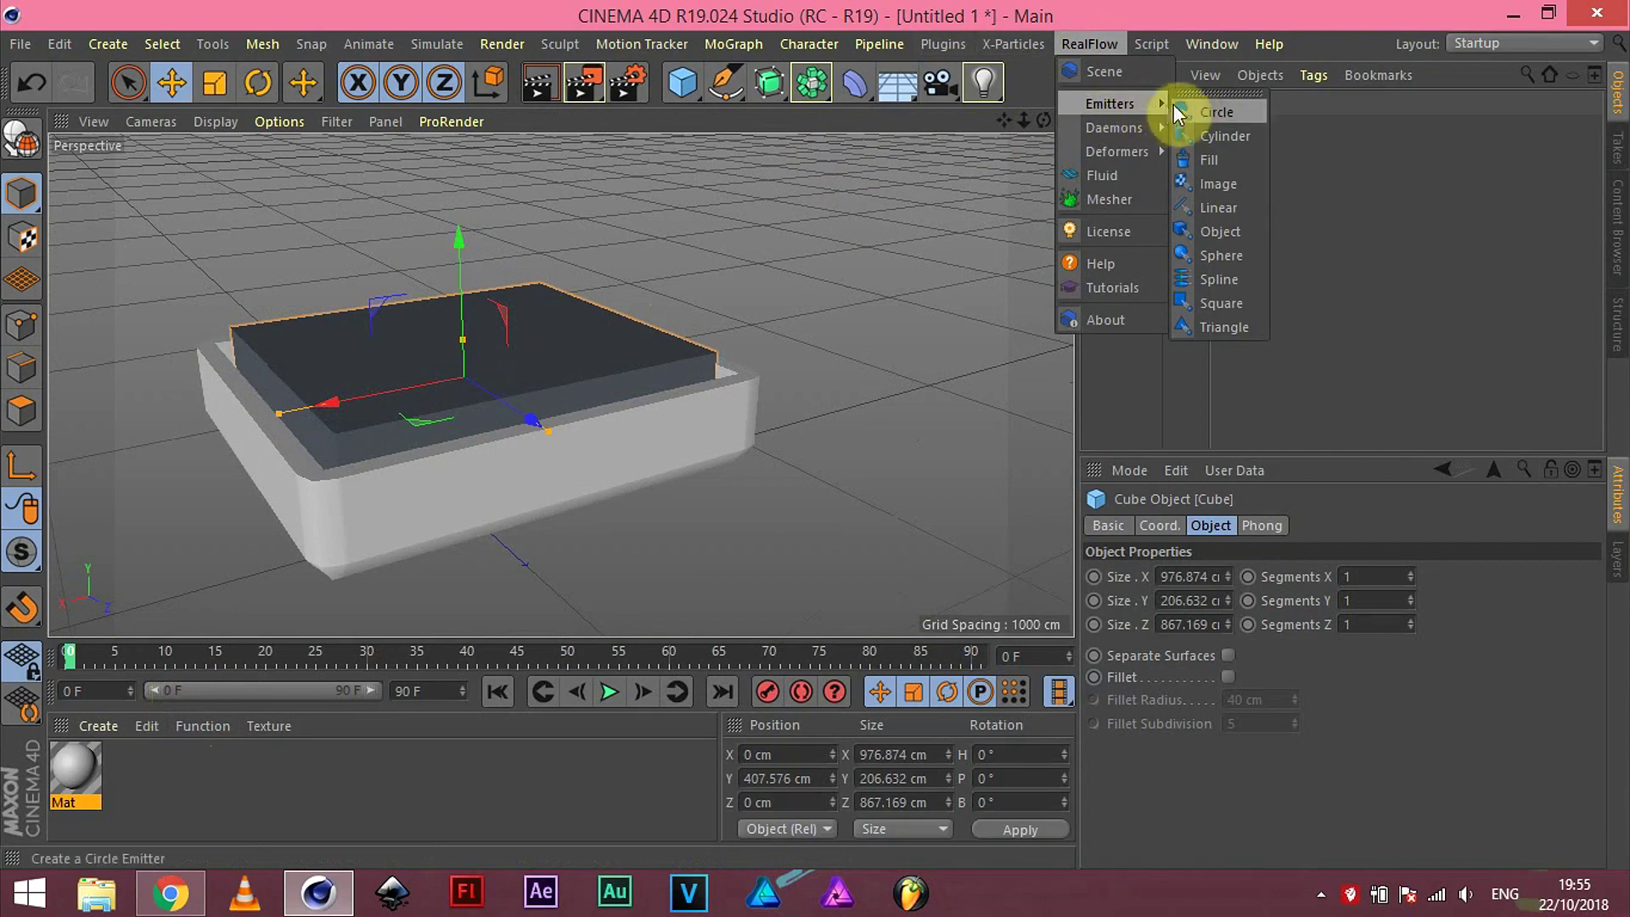
left_click(1232, 154)
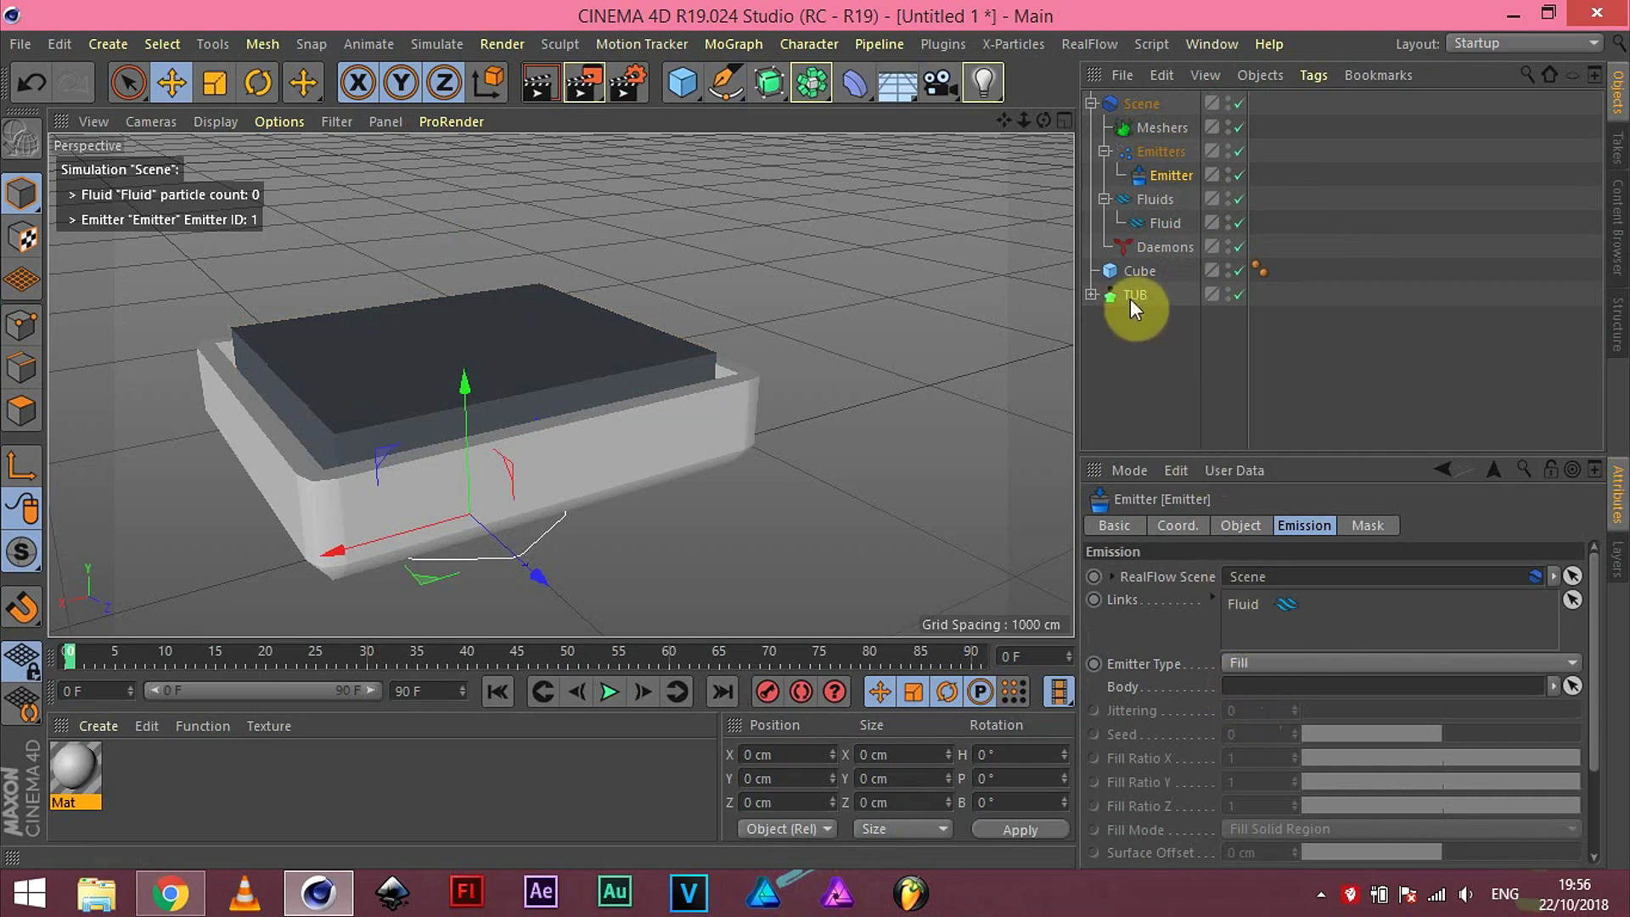
mouse_move(1133, 272)
left_mouse_down()
mouse_move(1237, 499)
mouse_move(1268, 700)
left_mouse_up()
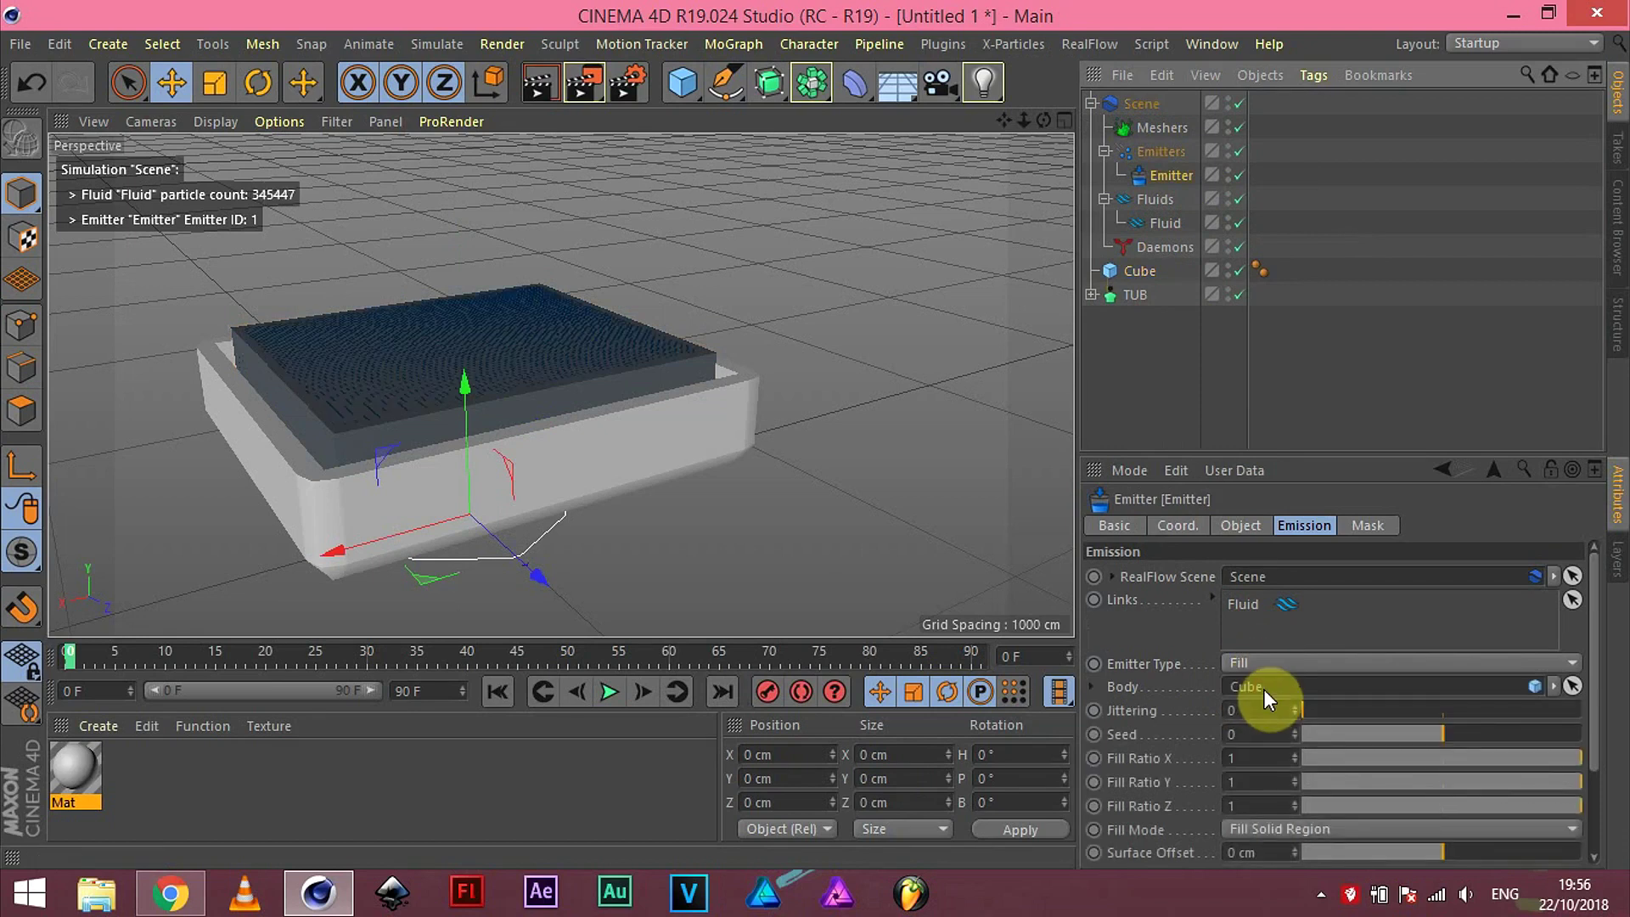
Step: Hide the cube and play the simulation to see blue fluid filling the tub
left_click(1228, 270)
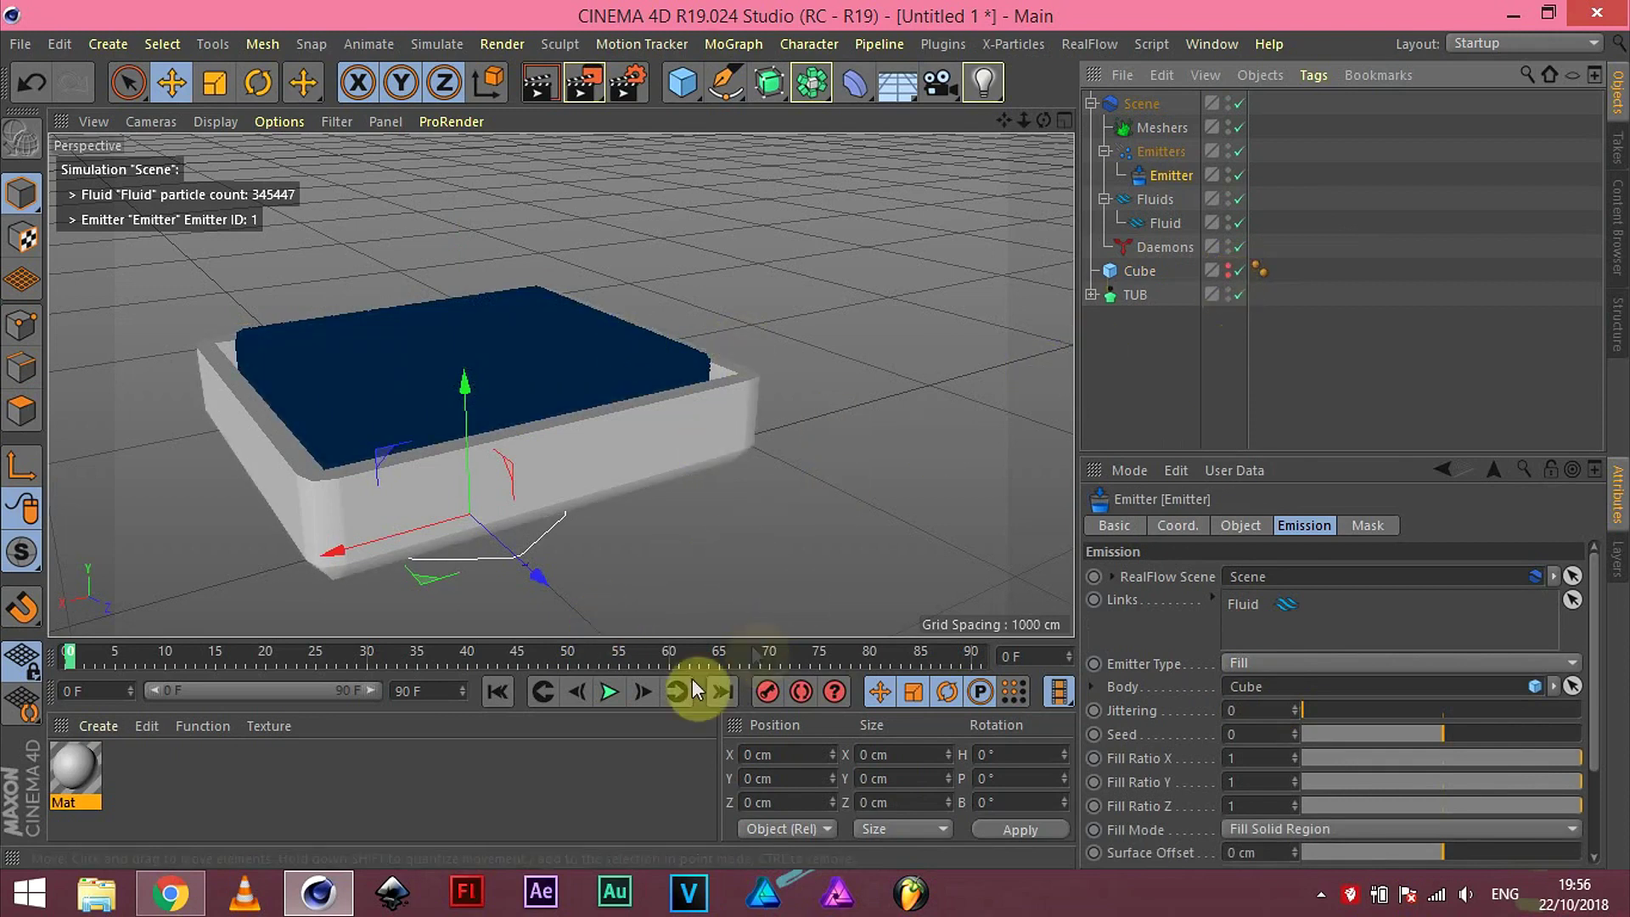
left_click(608, 692)
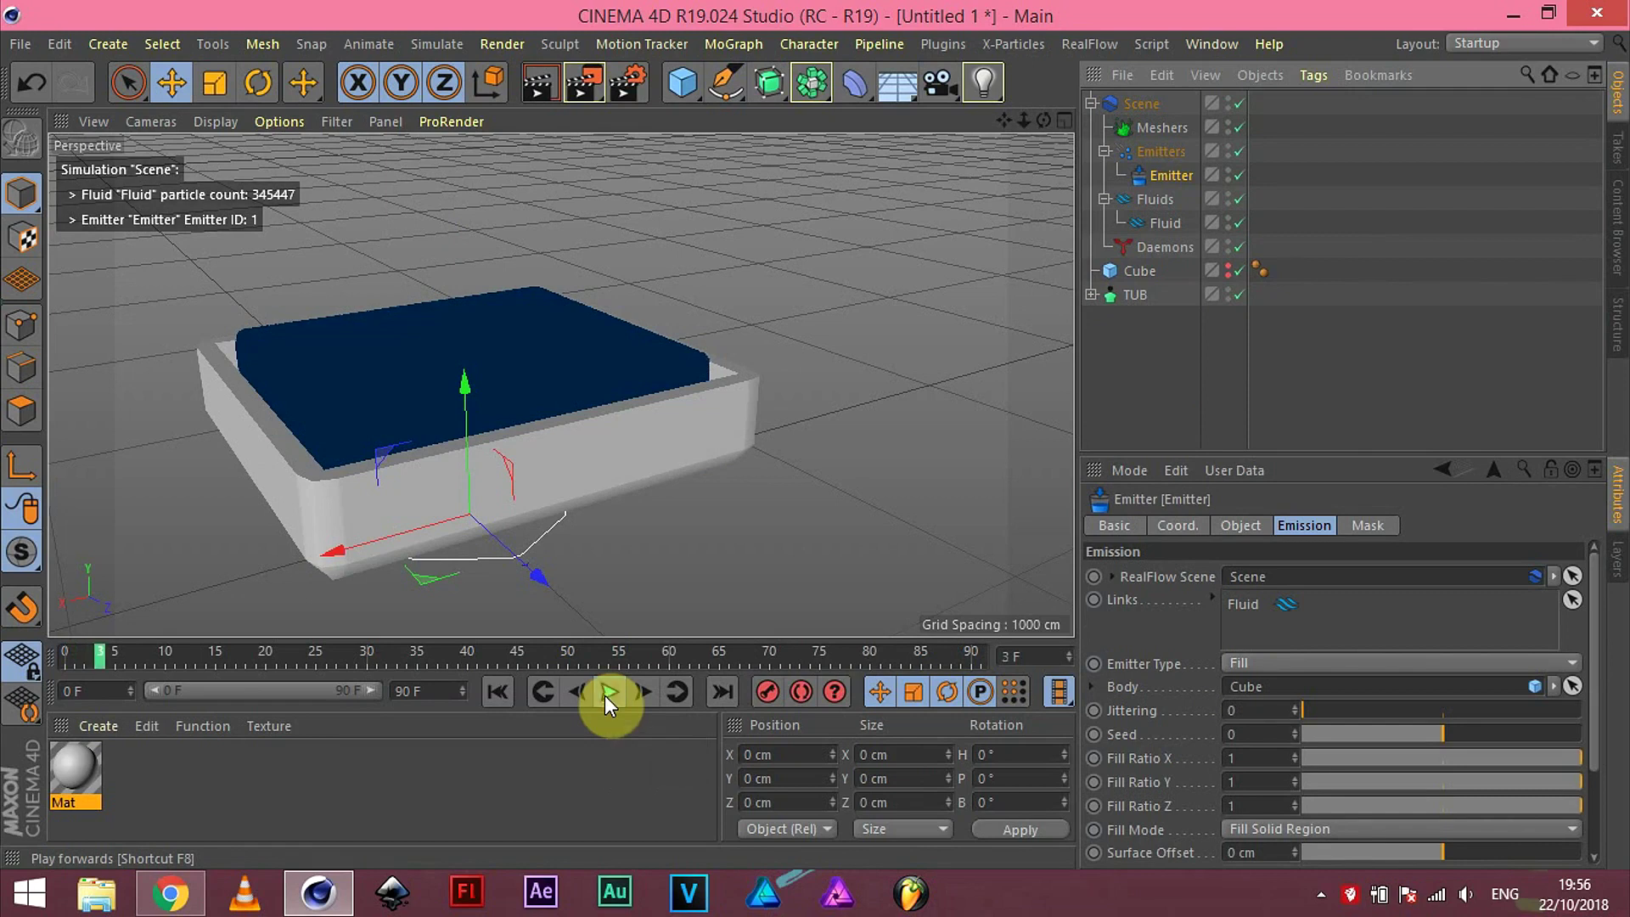
left_click(495, 690)
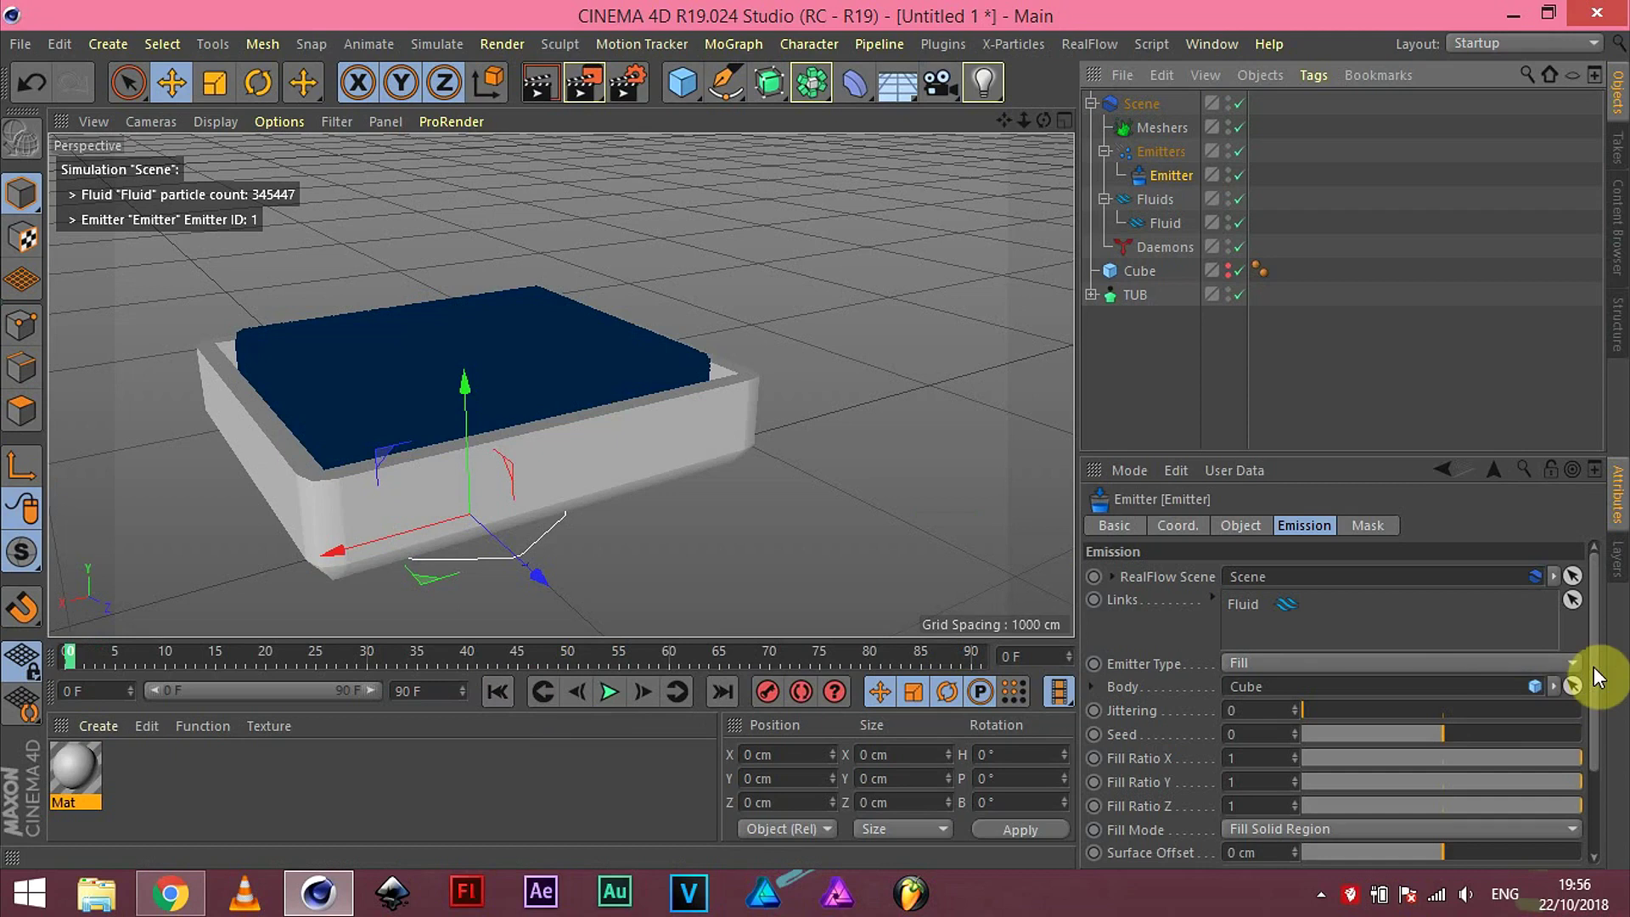
scroll(1599, 685, "down", 1)
mouse_move(1600, 684)
left_mouse_down()
mouse_move(1593, 785)
mouse_move(1576, 785)
left_mouse_up()
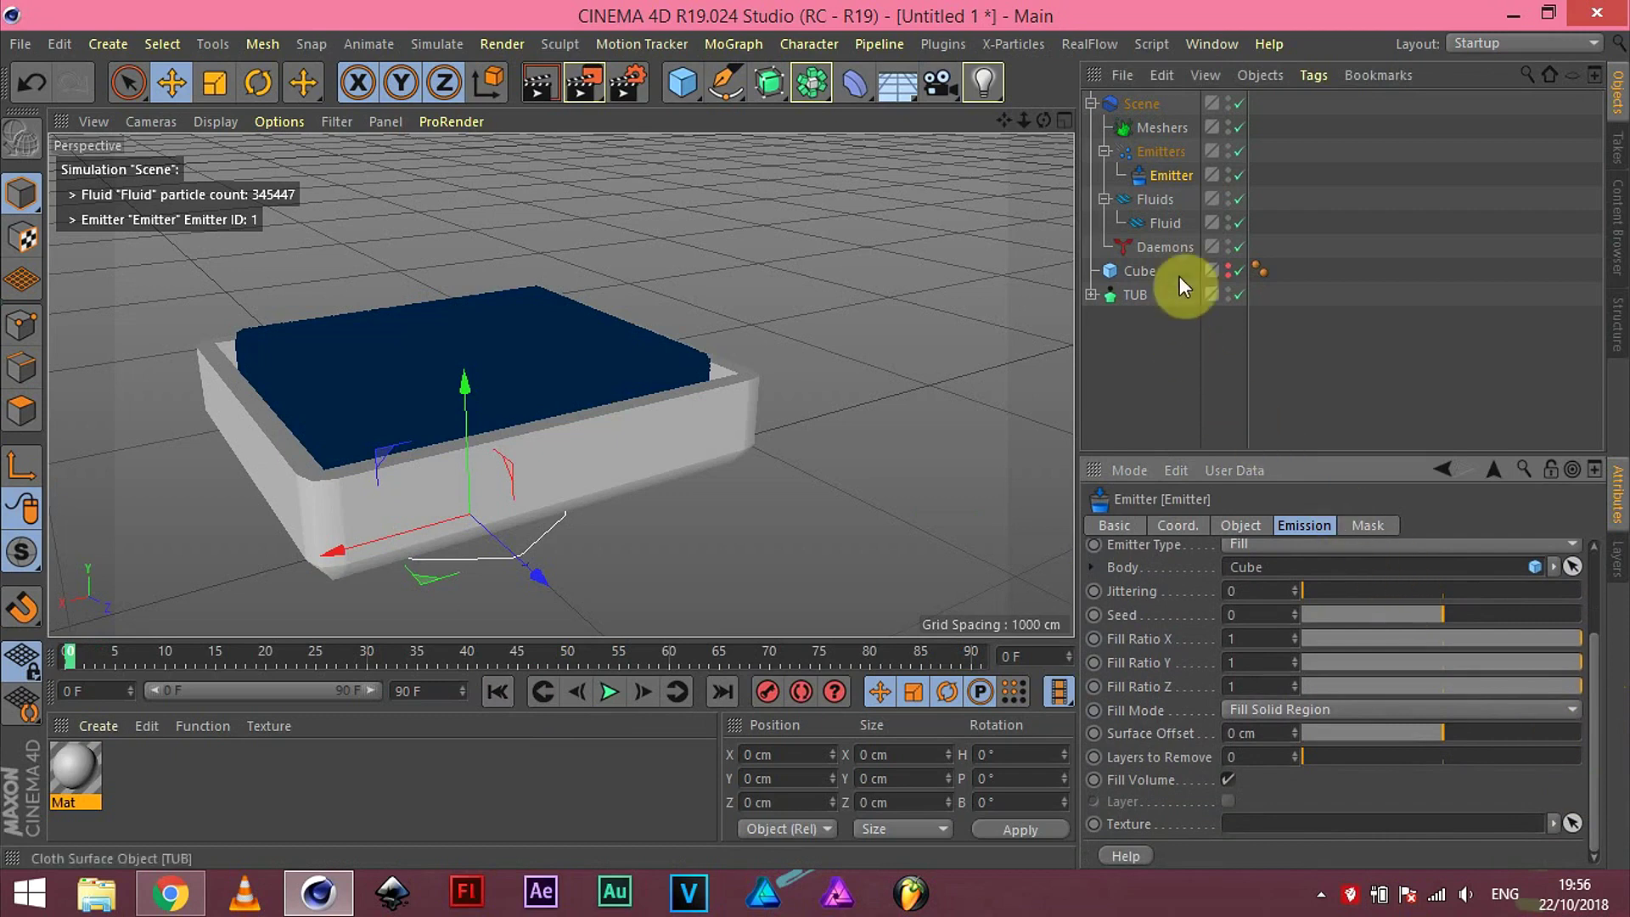
Step: Review the emitter's Mask and Object settings, then open the RealFlow Daemons list
left_click(1372, 522)
left_click(1239, 517)
left_click(1298, 526)
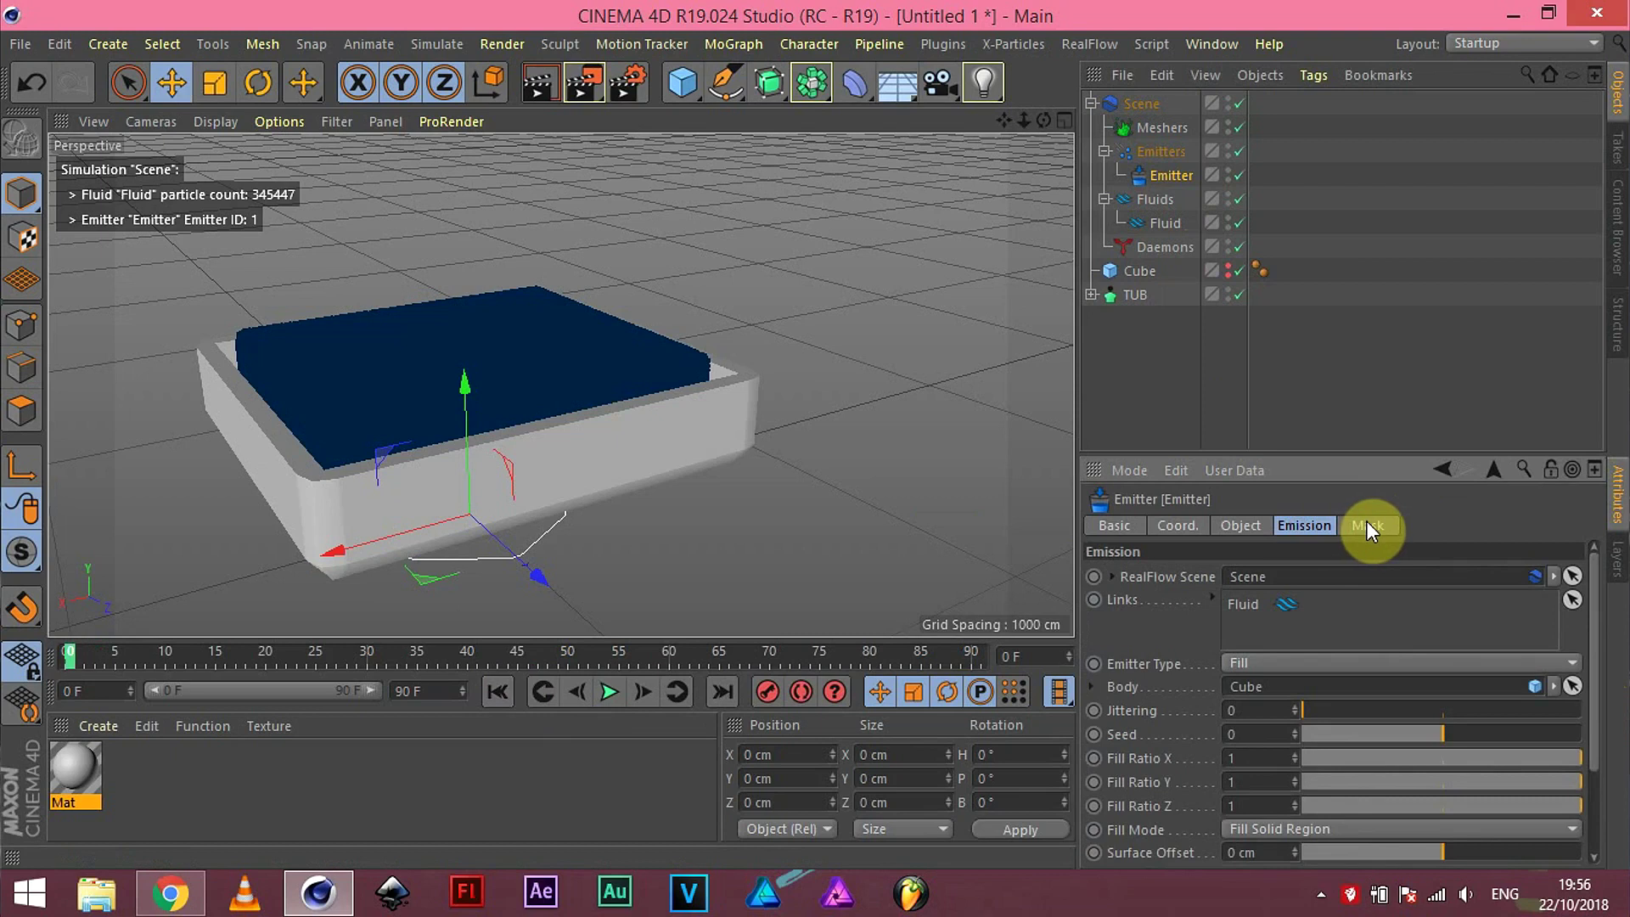
left_click(1367, 527)
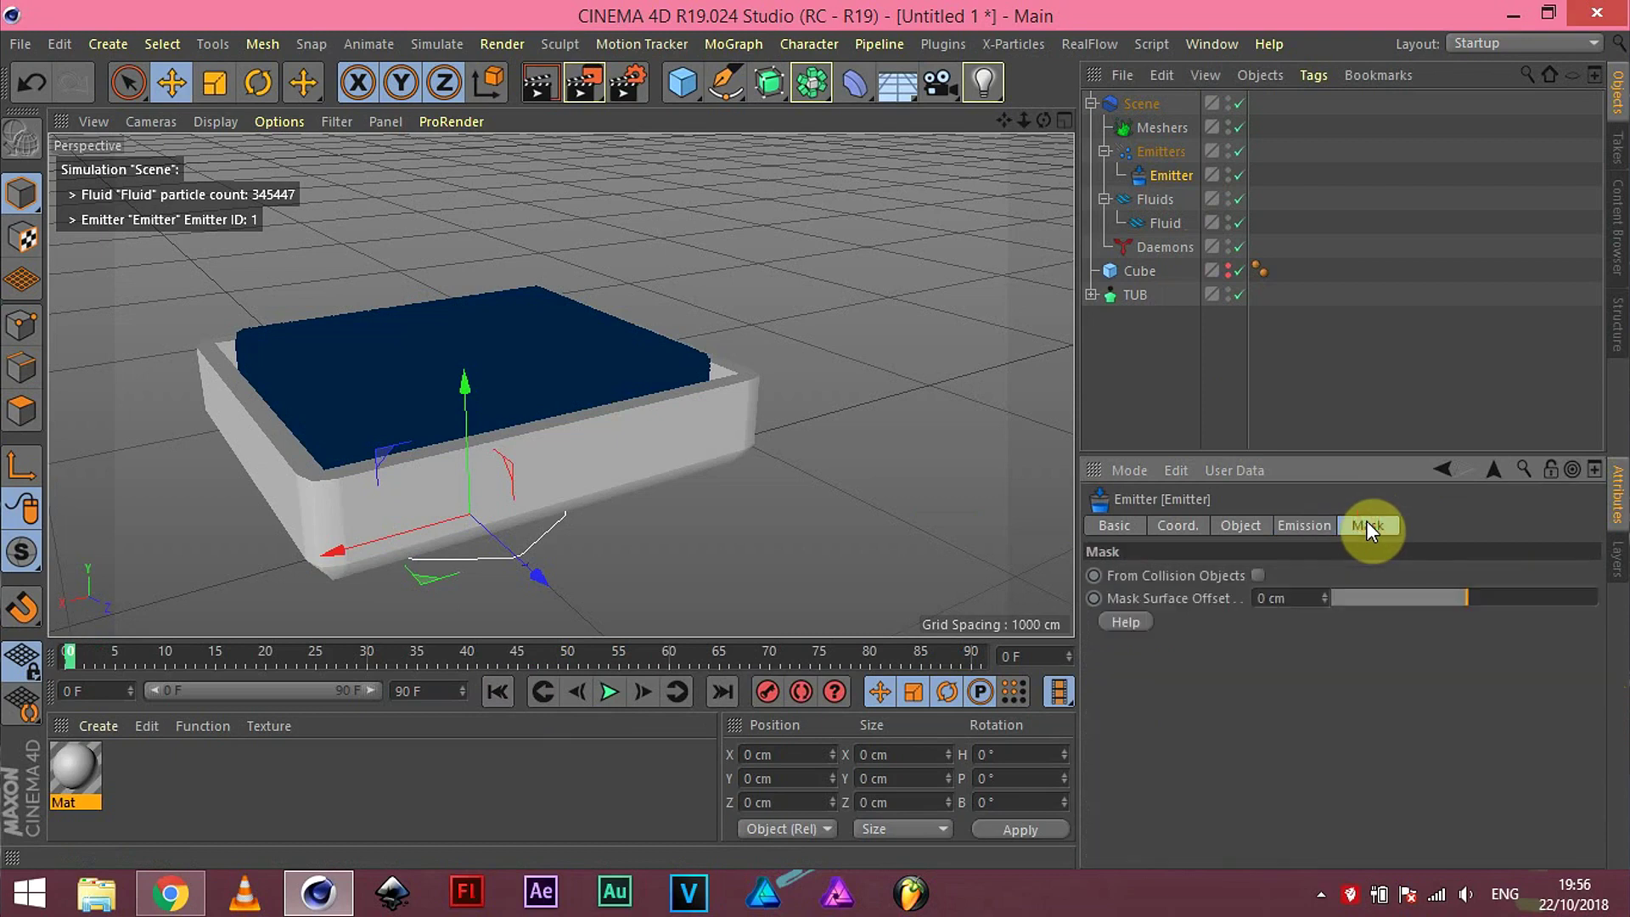
left_click(1245, 518)
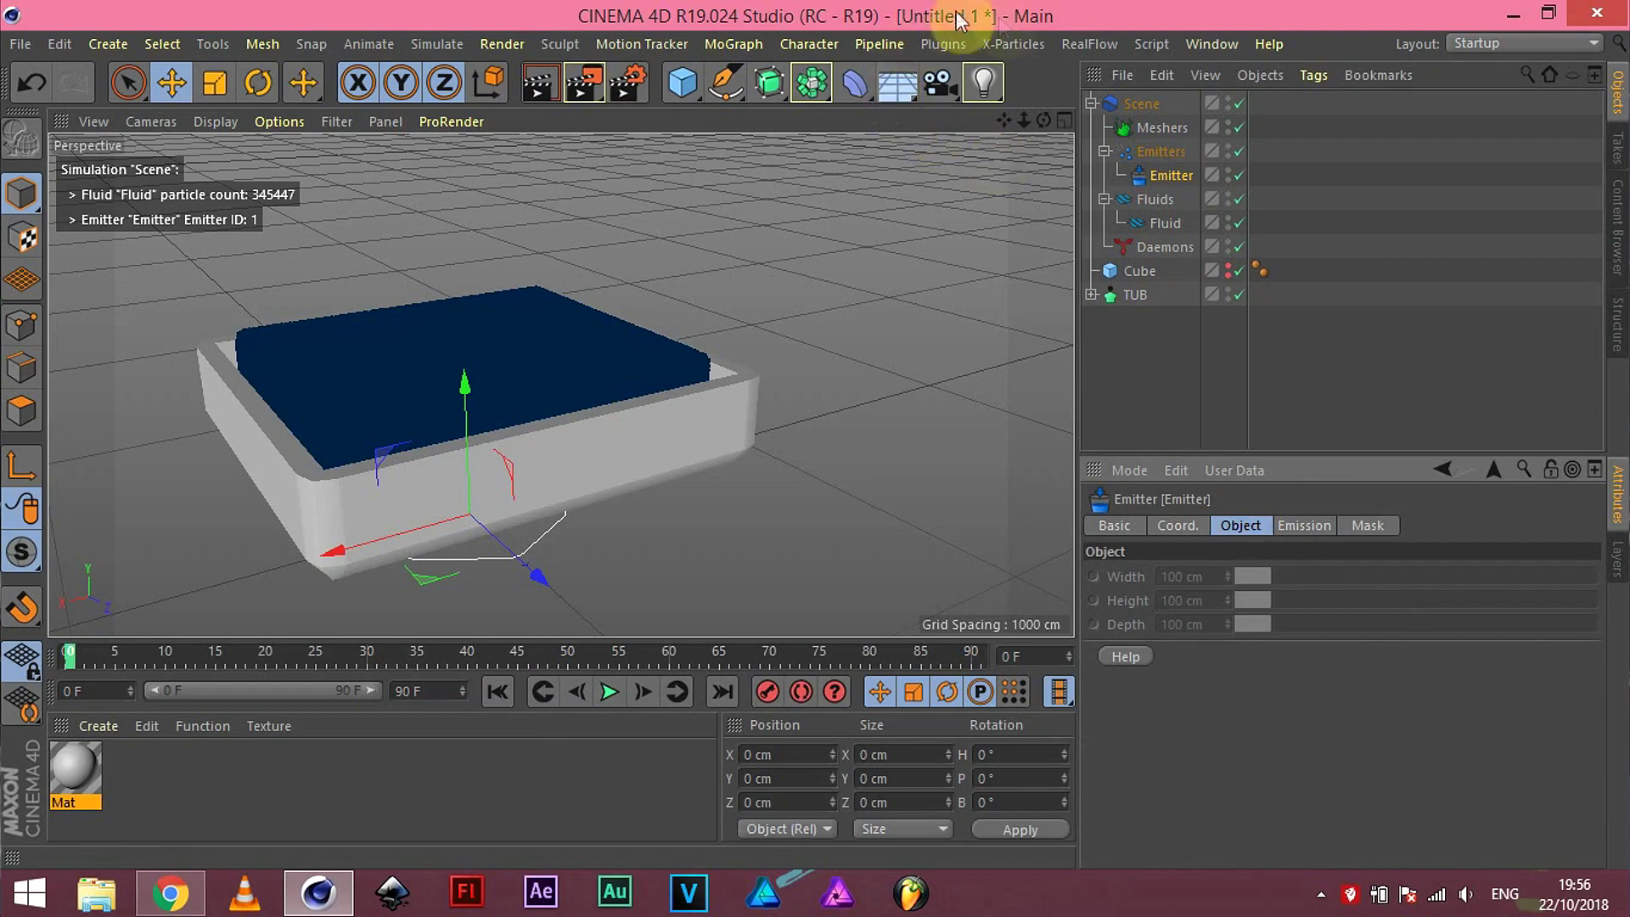
left_click(1076, 43)
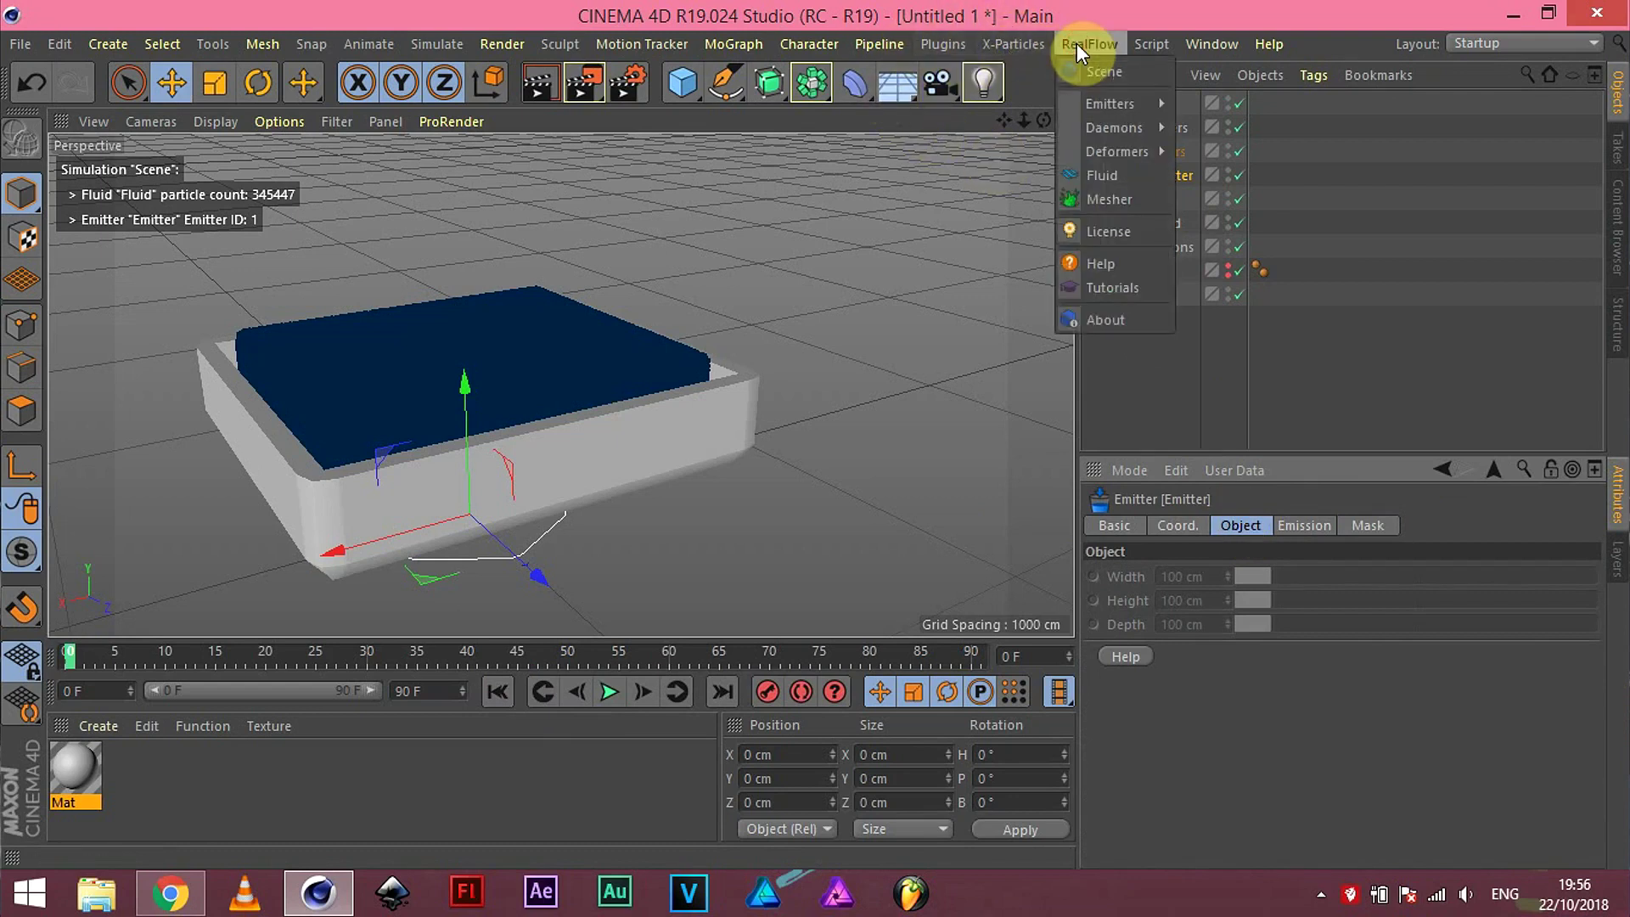
mouse_move(1114, 127)
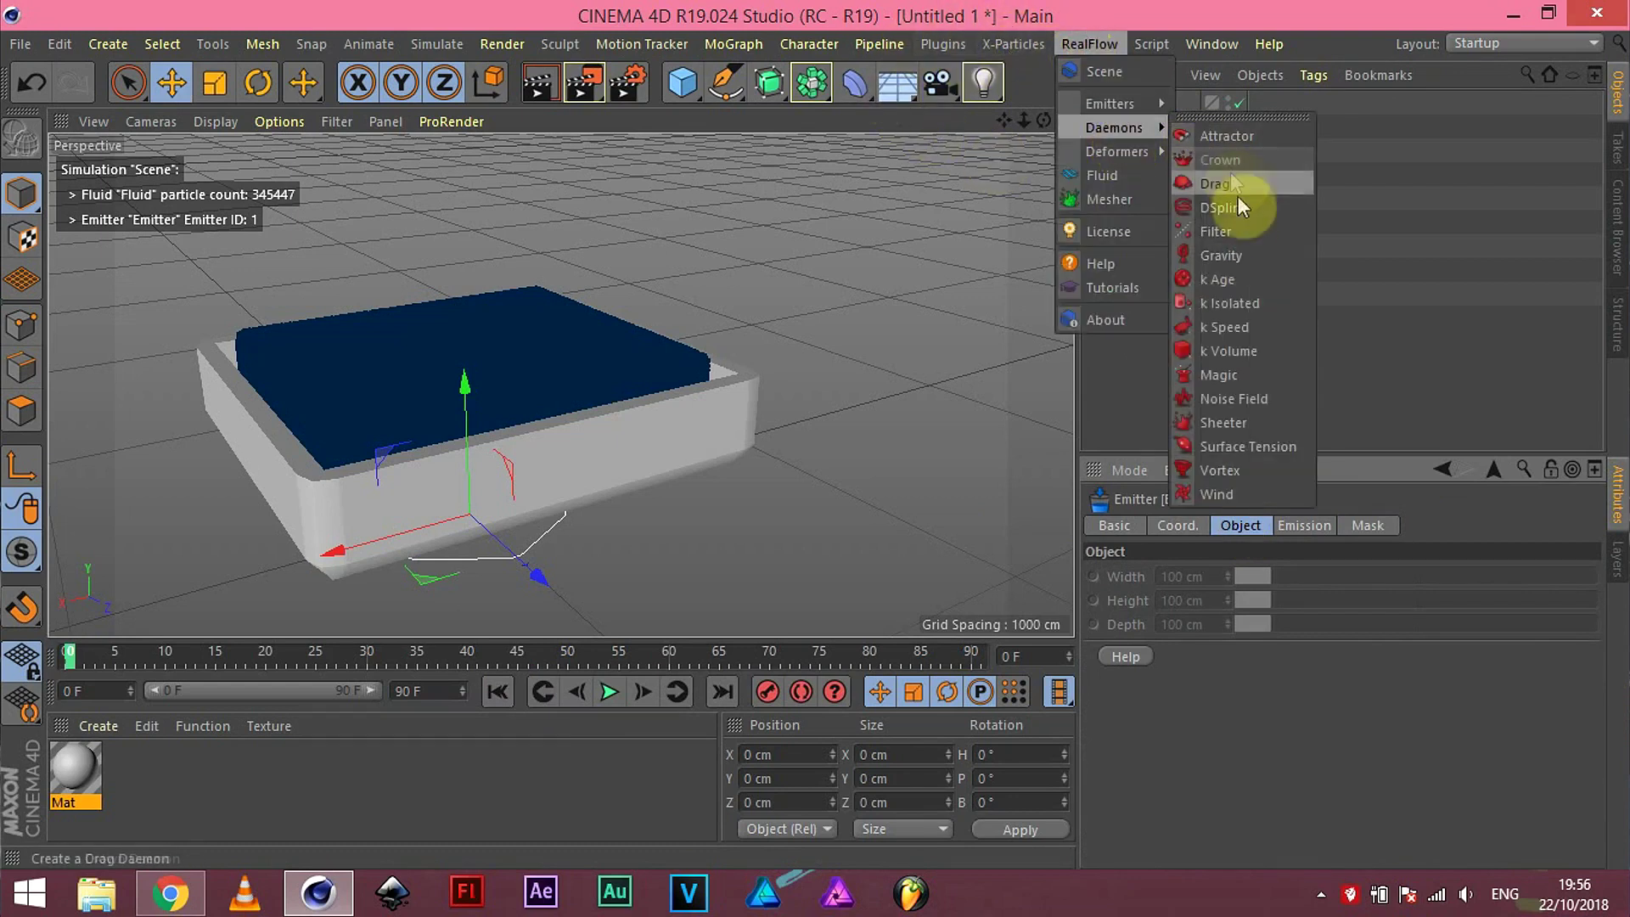
Step: Add a Gravity daemon and give the TUB object a RealFlow Collider tag
left_click(1248, 251)
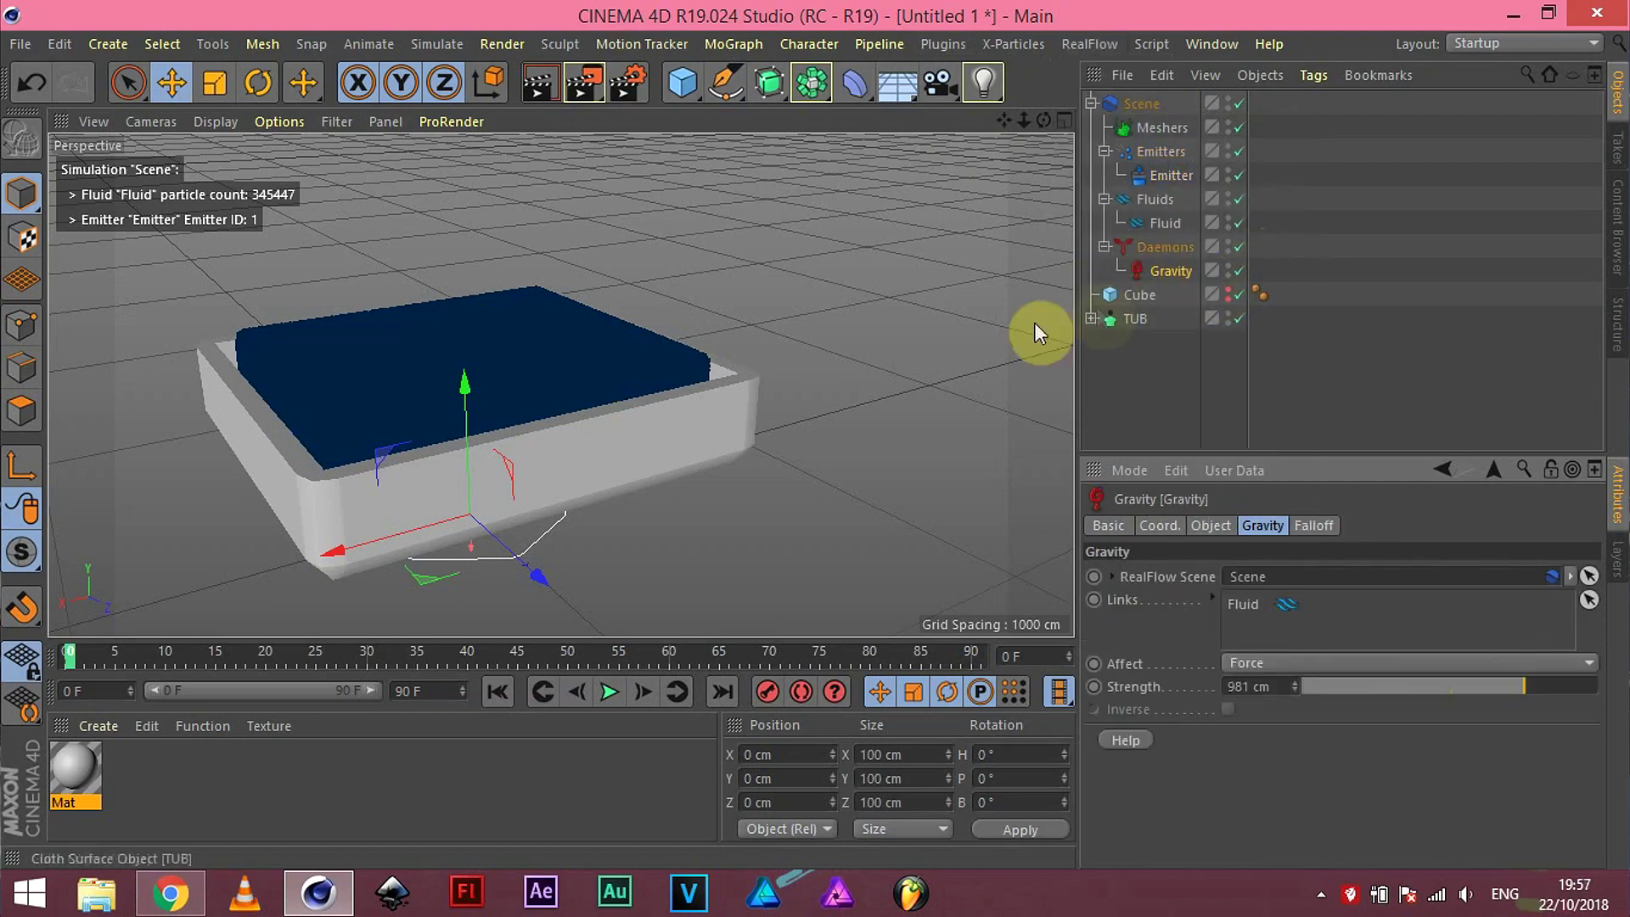
left_click(1137, 320)
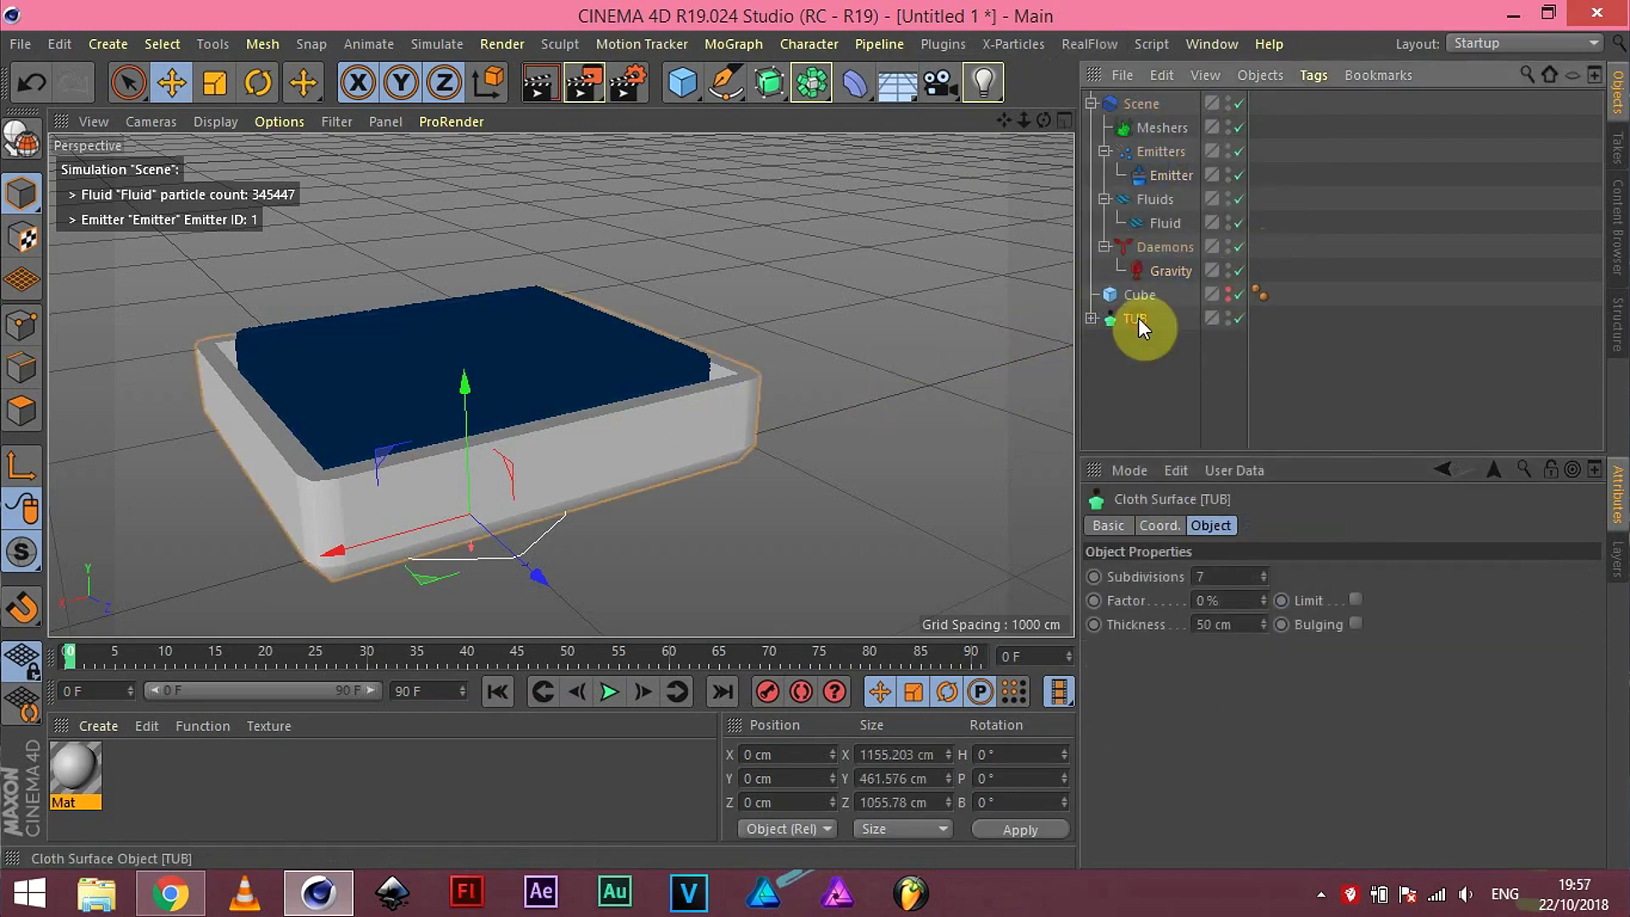
right_click(1138, 318)
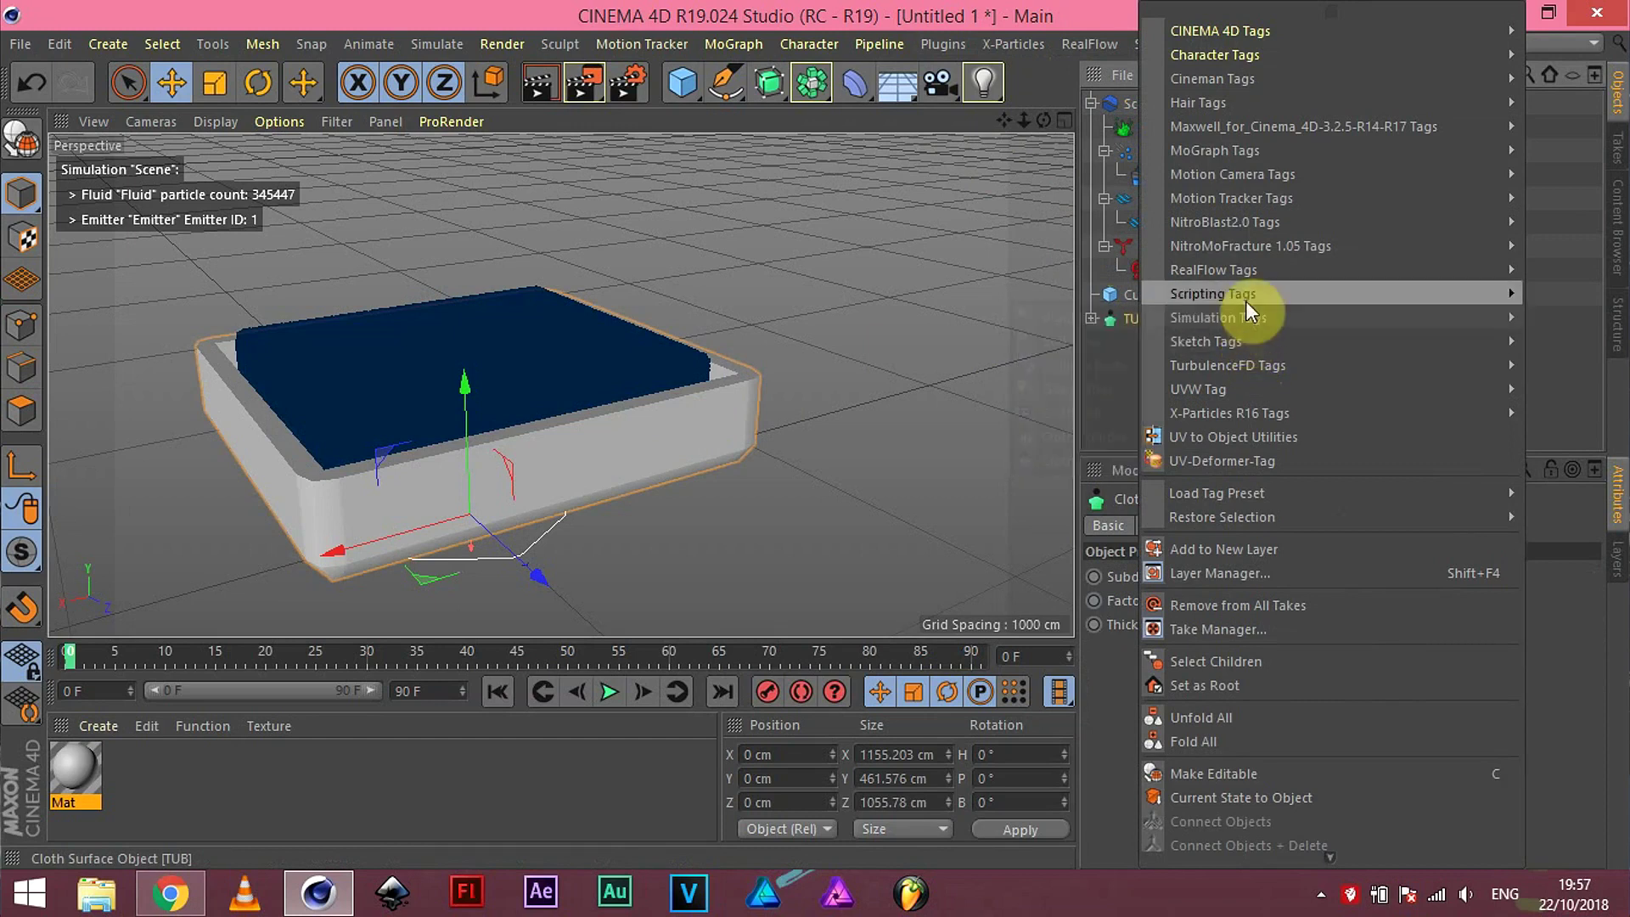
mouse_move(1214, 270)
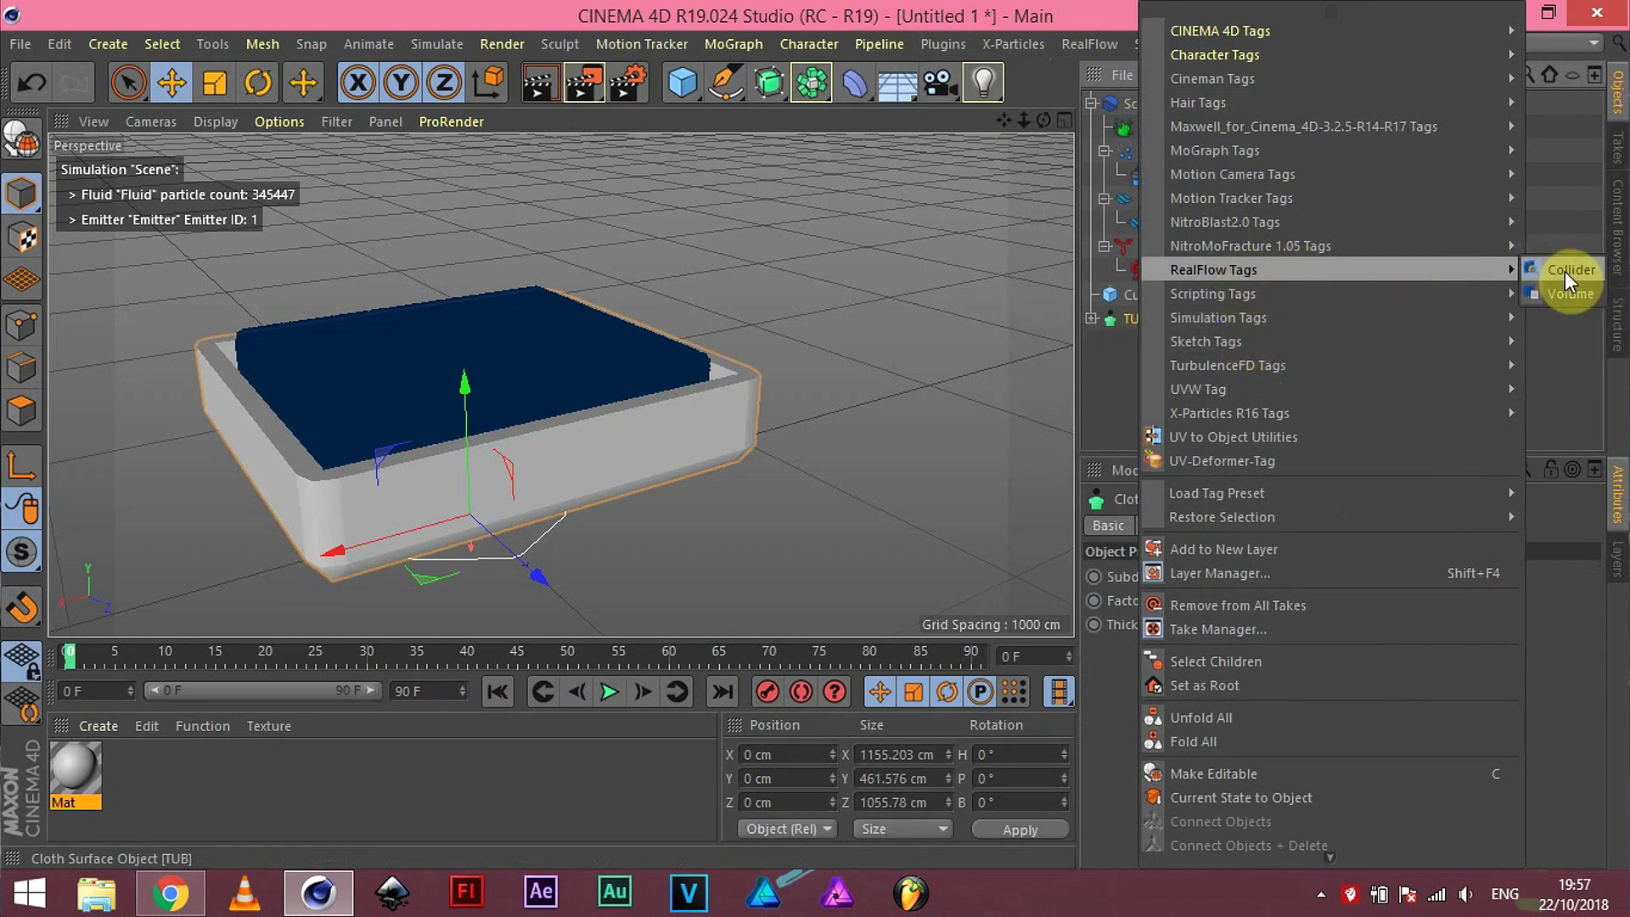
left_click(1566, 271)
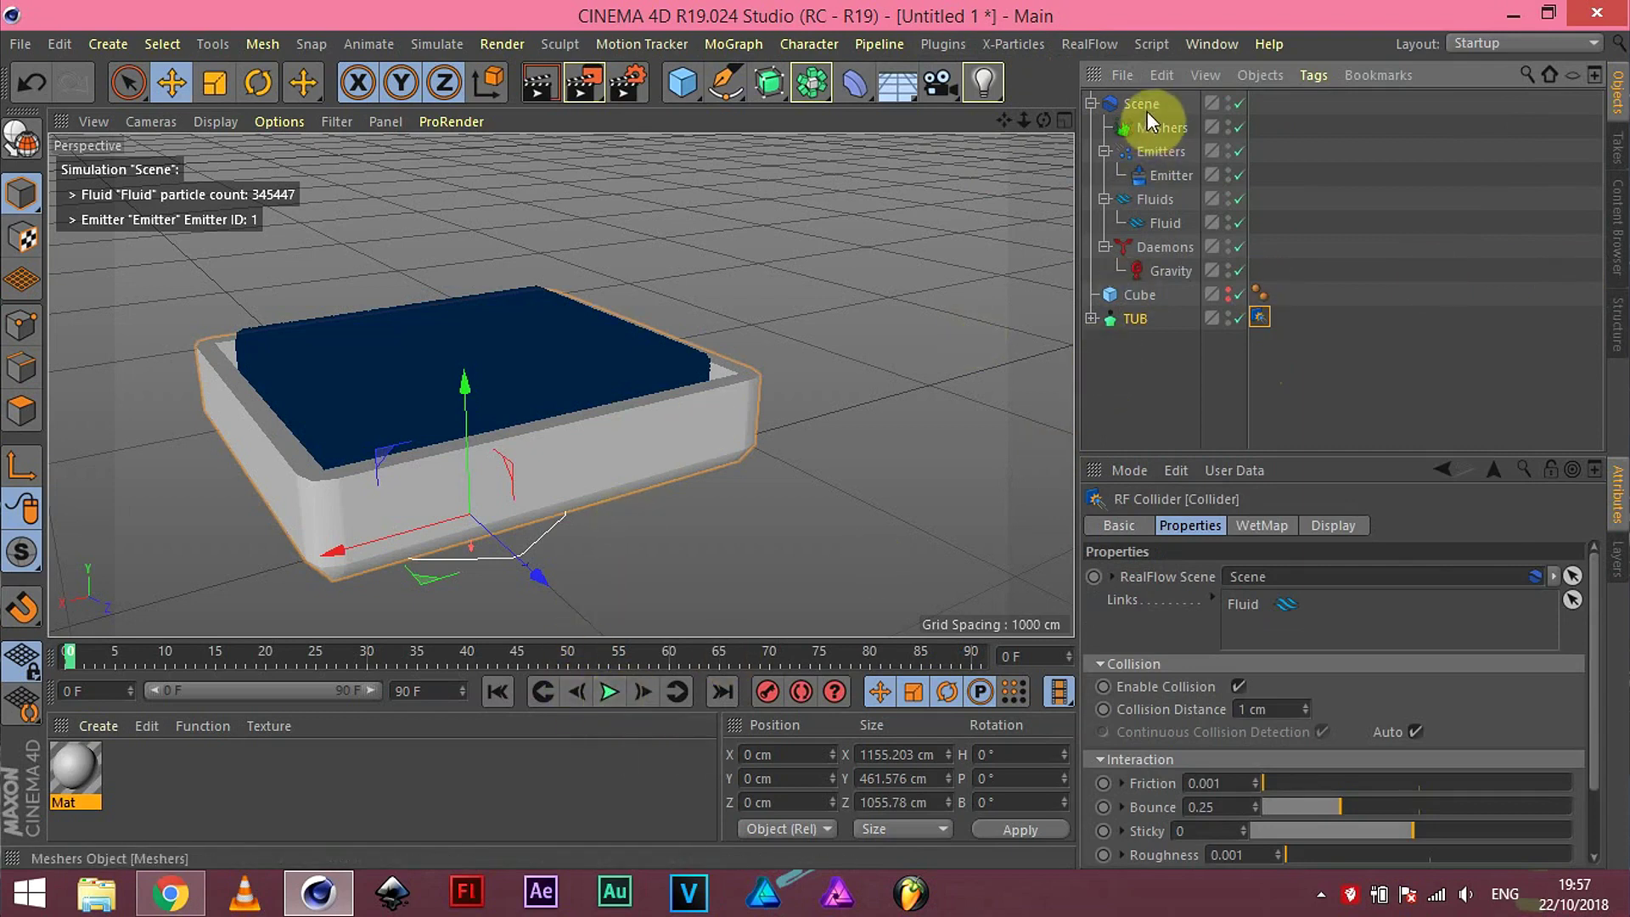
Step: Review the Emitter's Emission, Object, Coord. and Mask settings, then select the Fluid object
left_click(1178, 173)
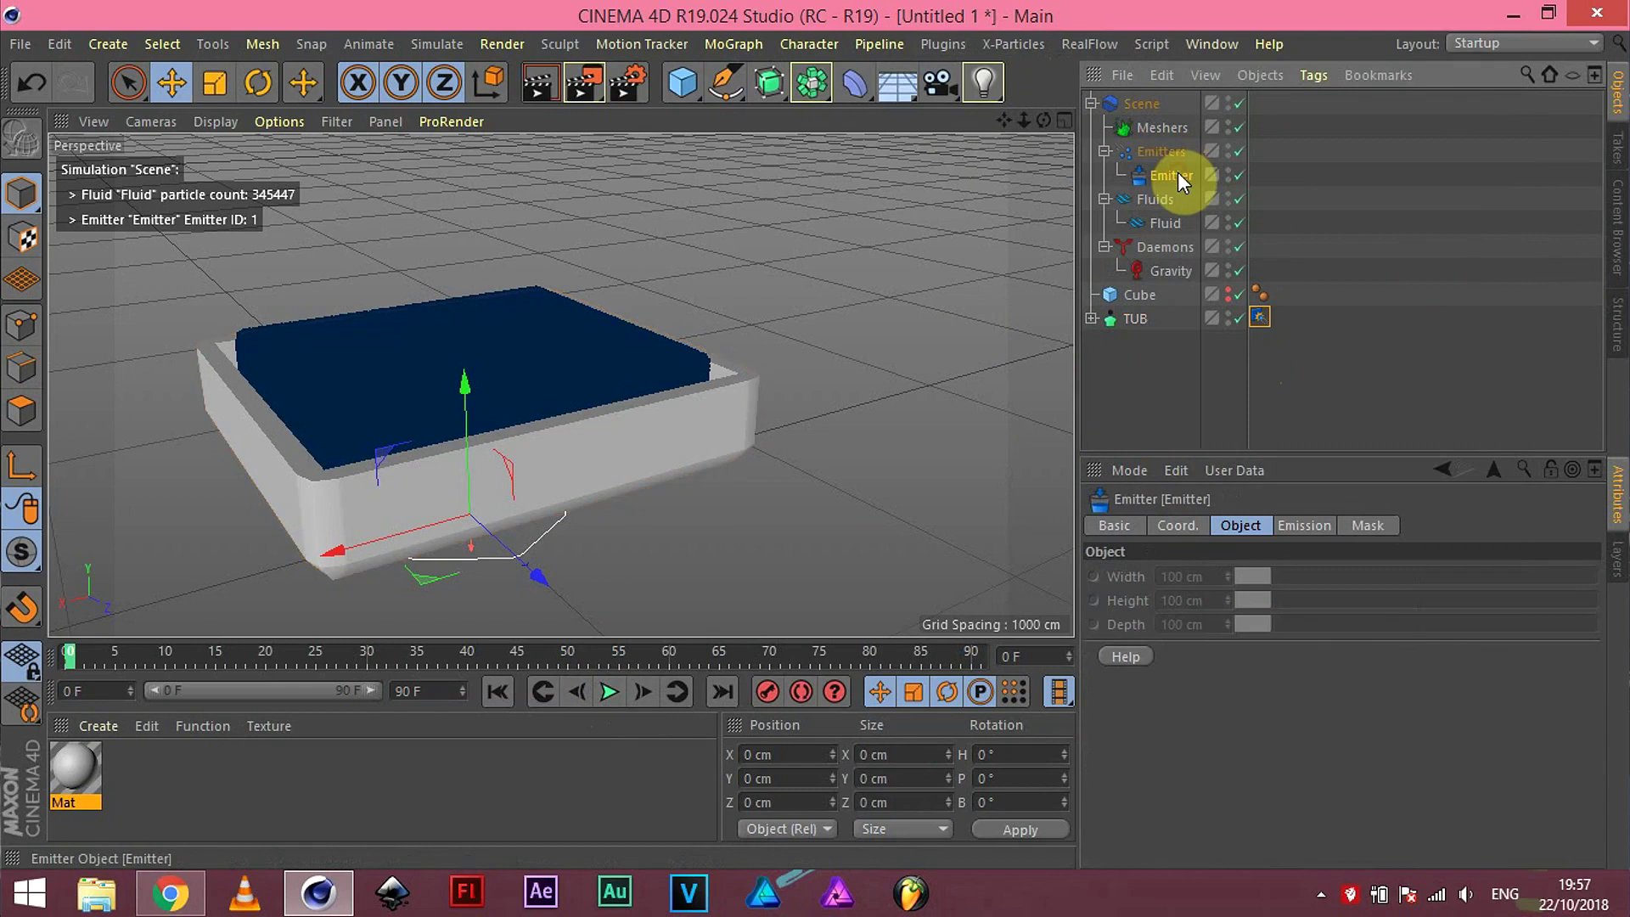
left_click(1174, 156)
left_click(1171, 176)
left_click(1304, 526)
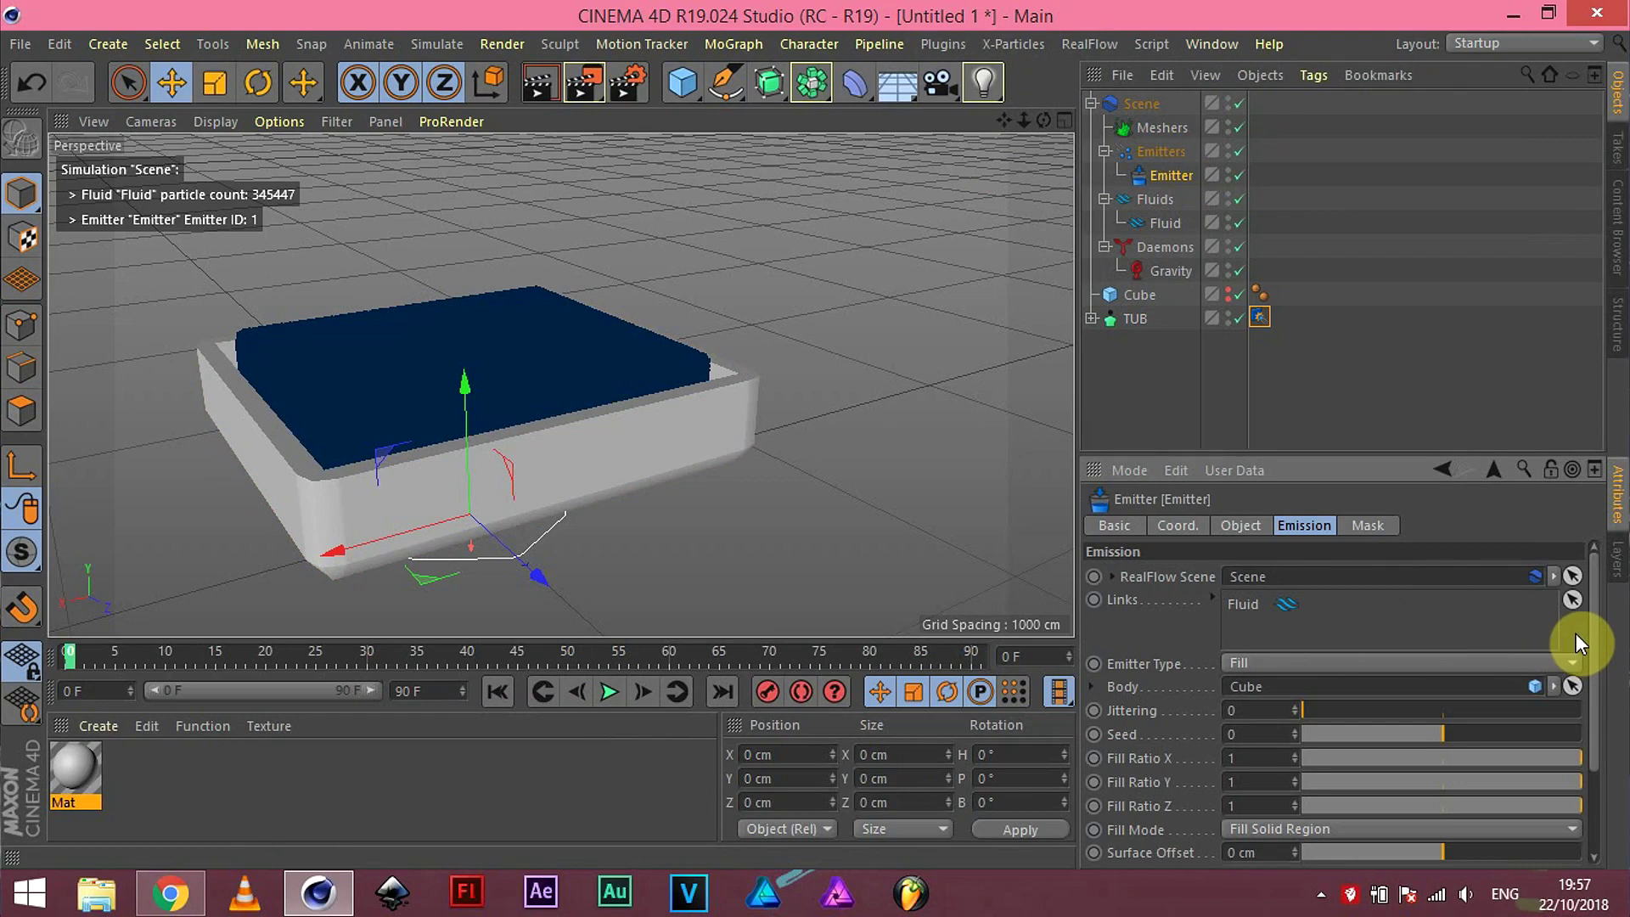
left_click_drag(1594, 671, 1614, 752)
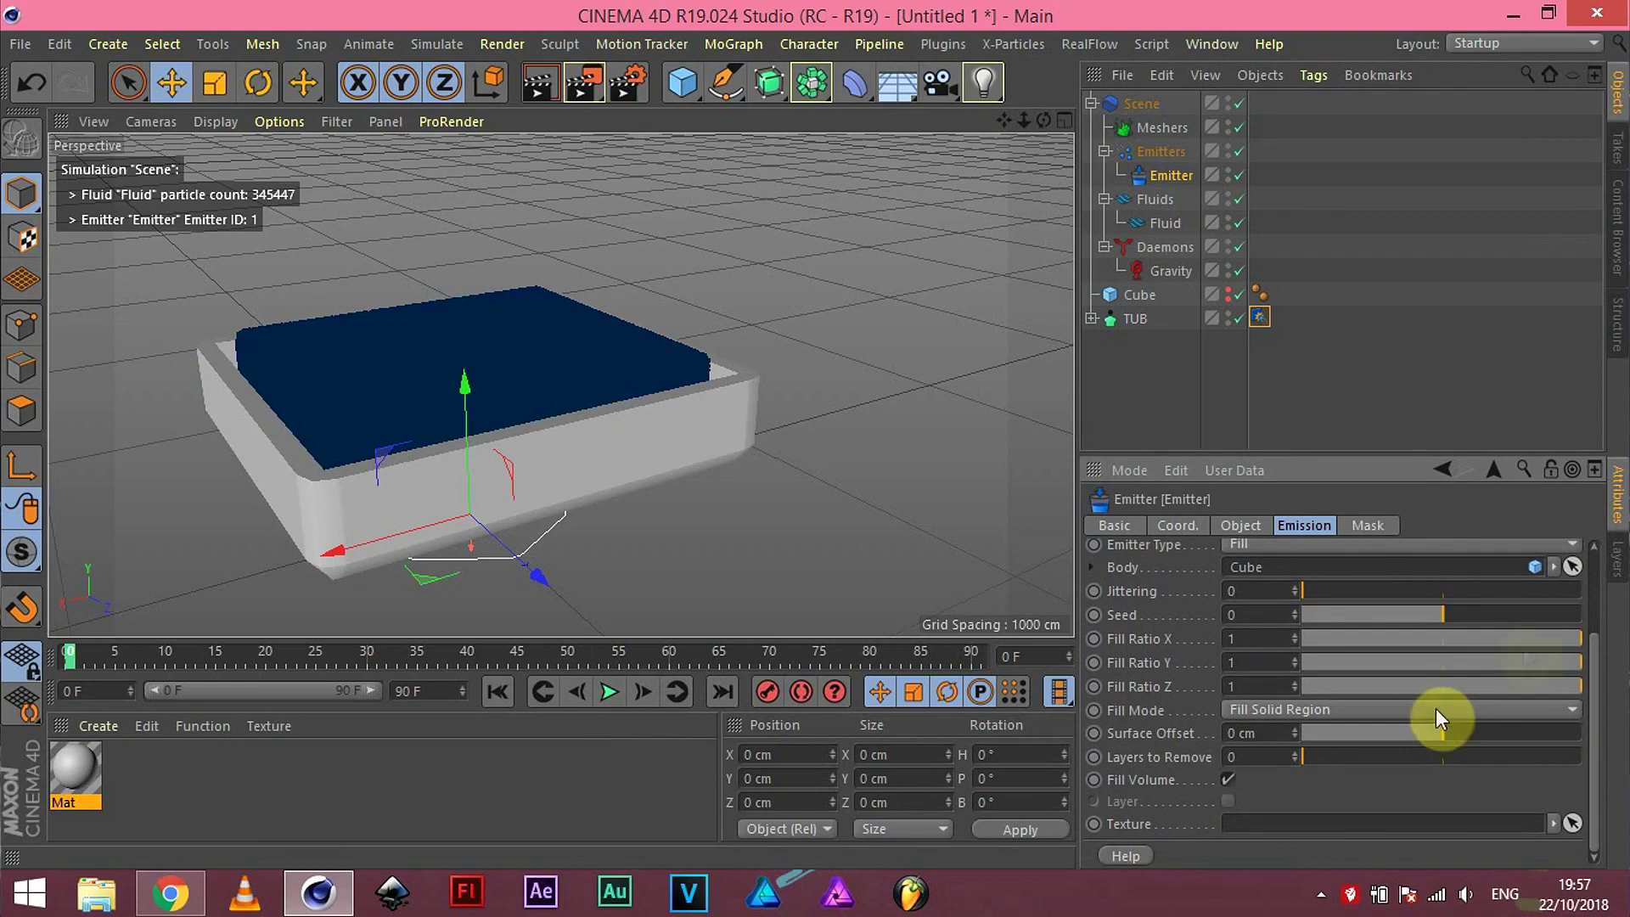
left_click(1243, 525)
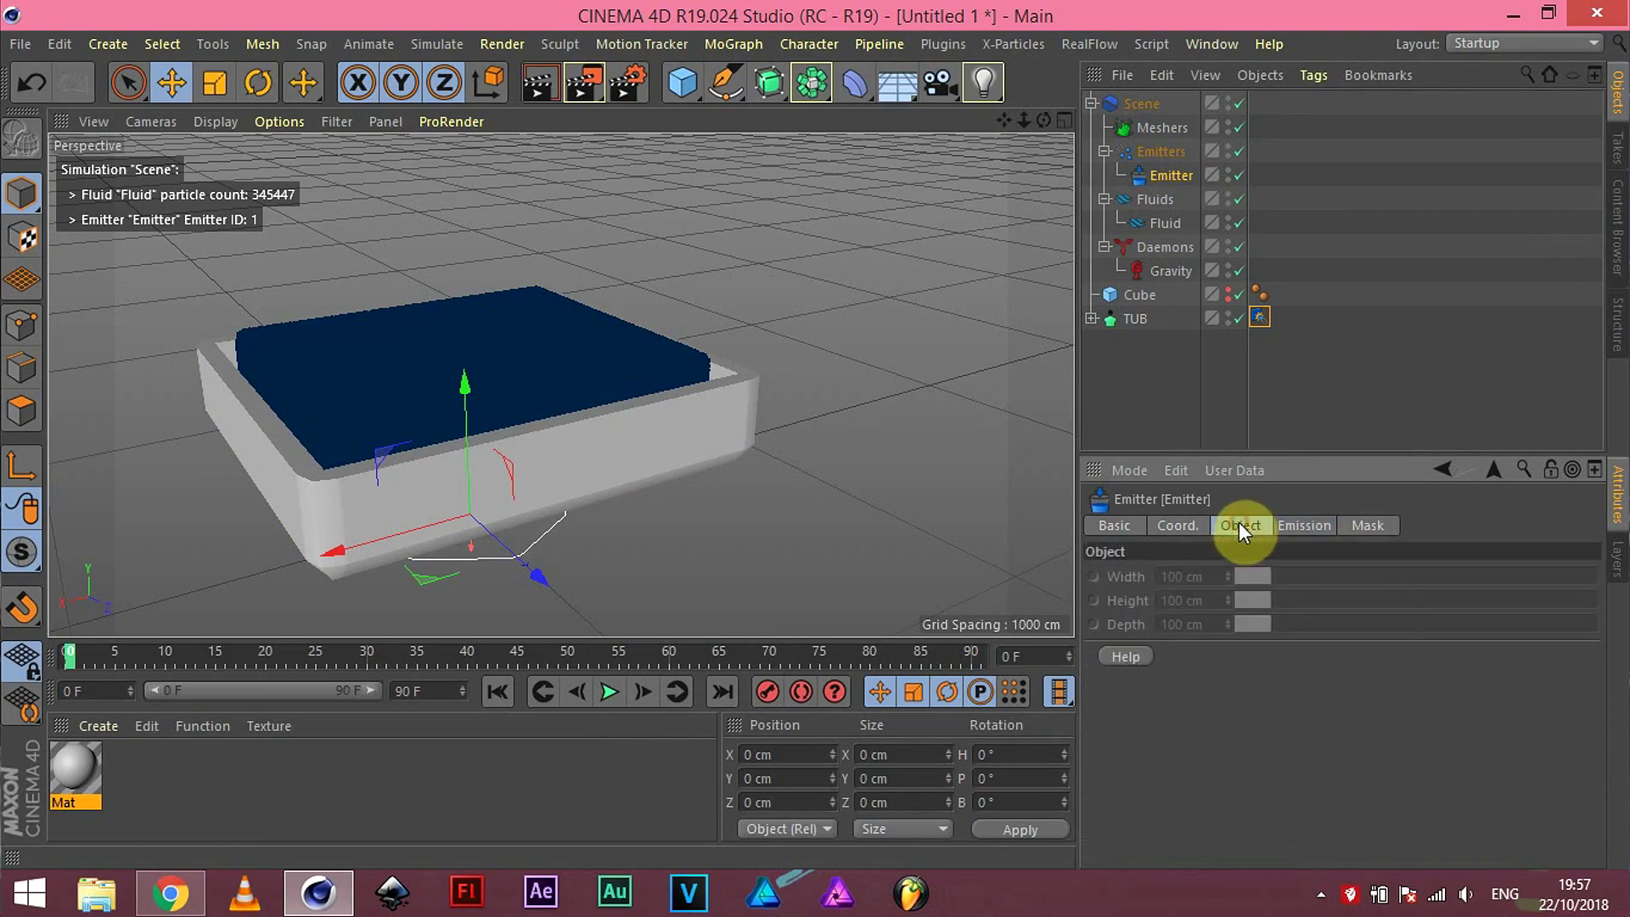
left_click(1177, 526)
left_click(1368, 526)
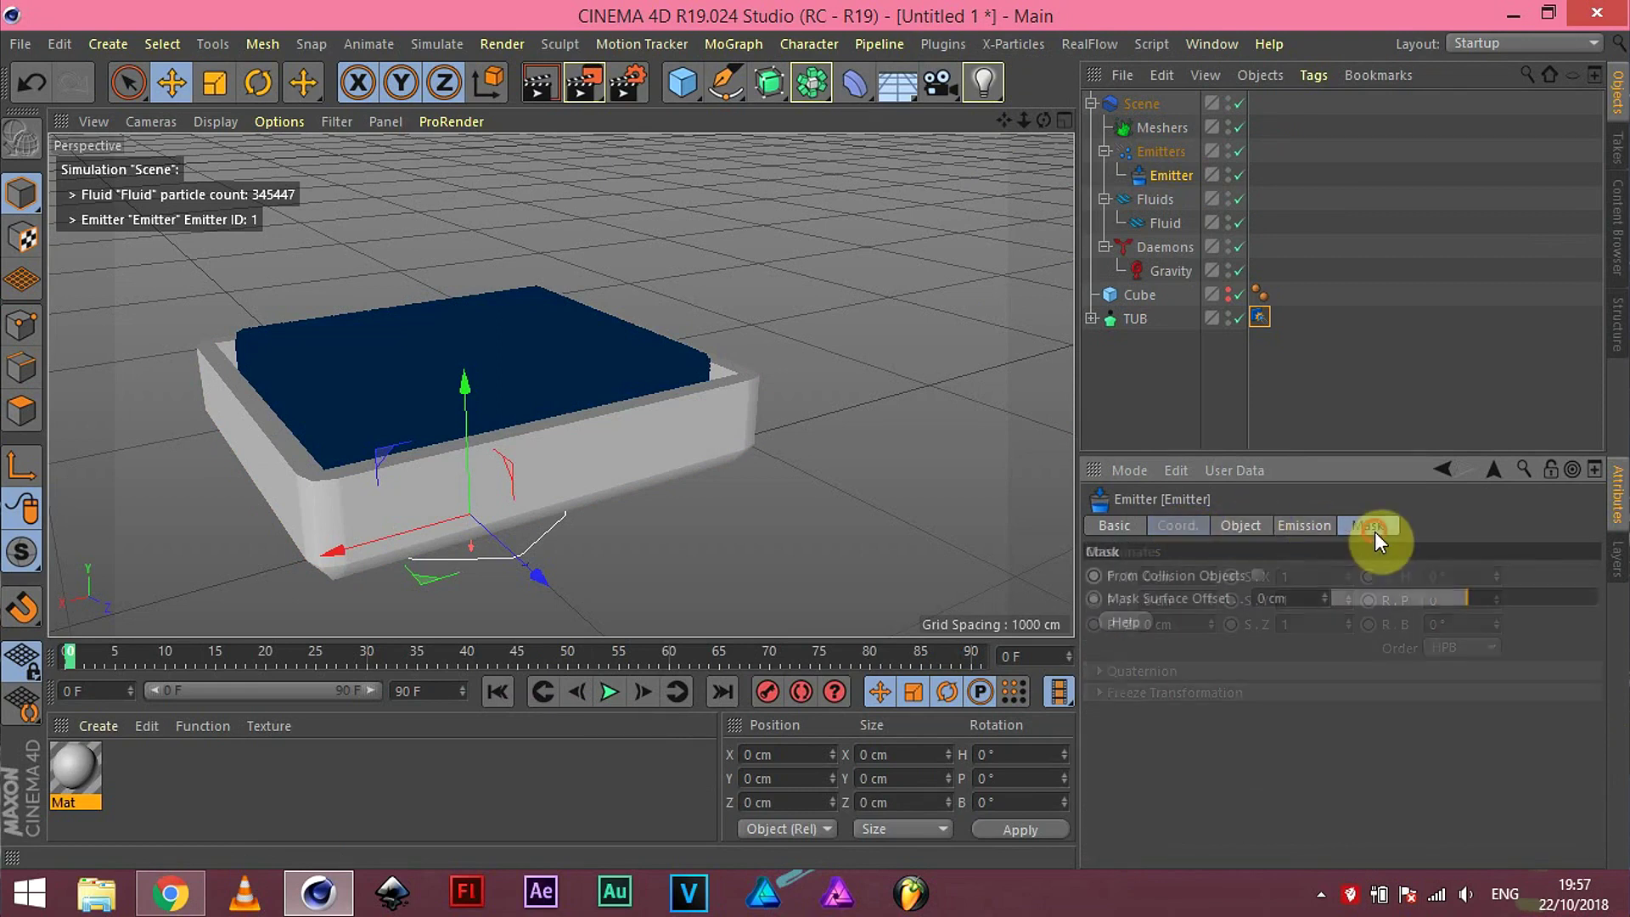
left_click(1151, 201)
left_click(1160, 223)
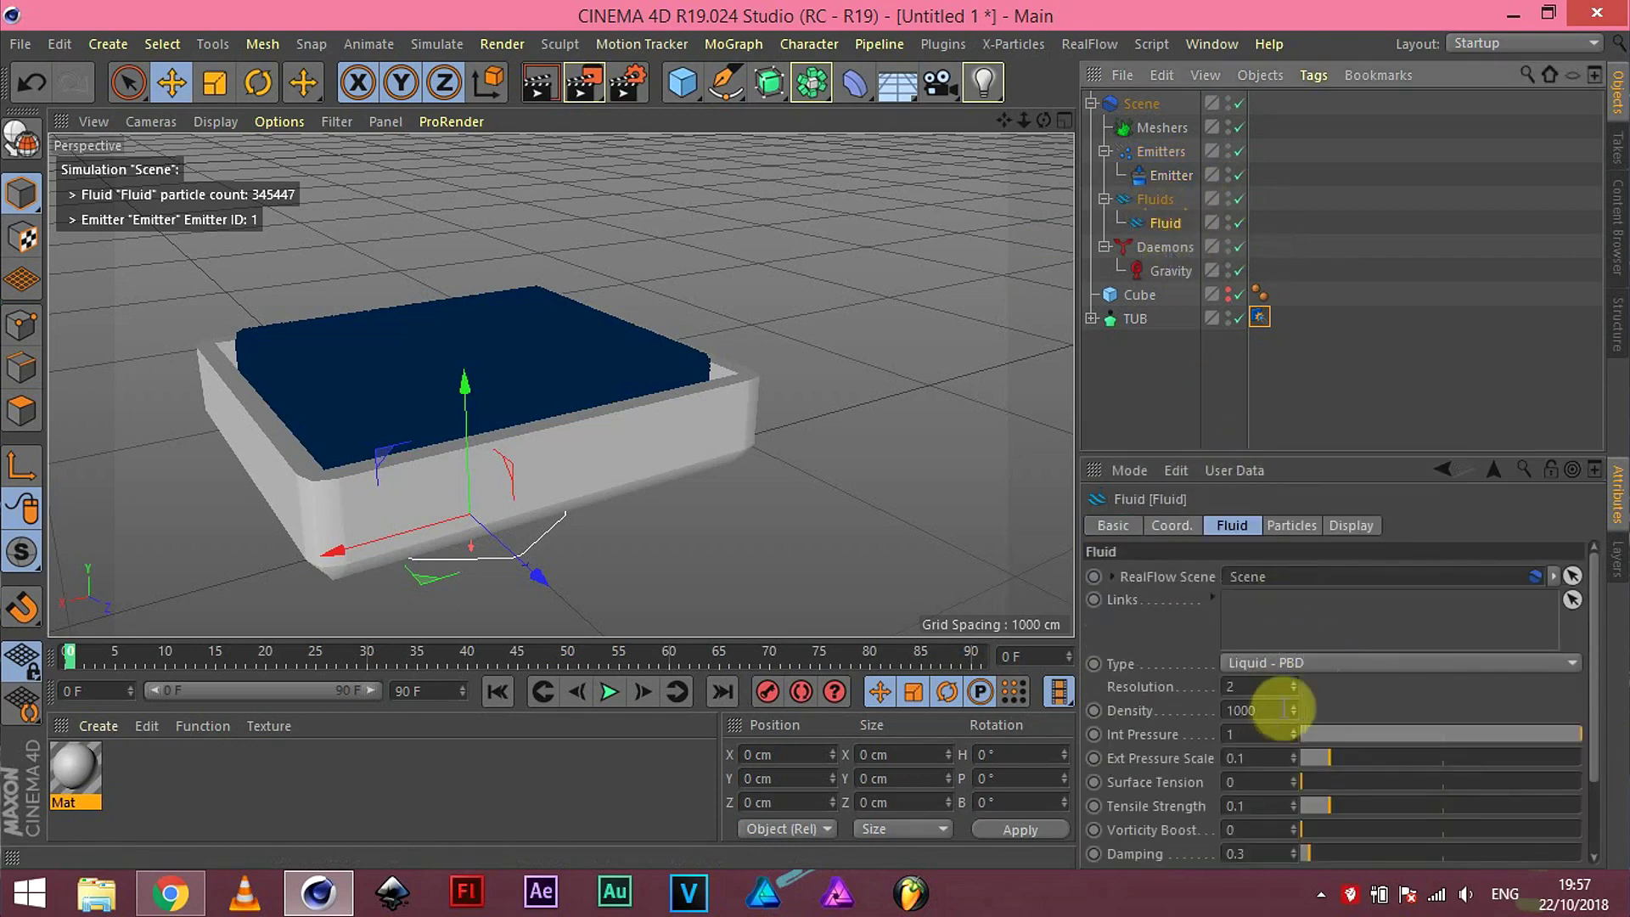
Step: Lower the Fluid's Max Particles to 415612 and start the simulation playing
left_click_drag(1609, 677, 1613, 759)
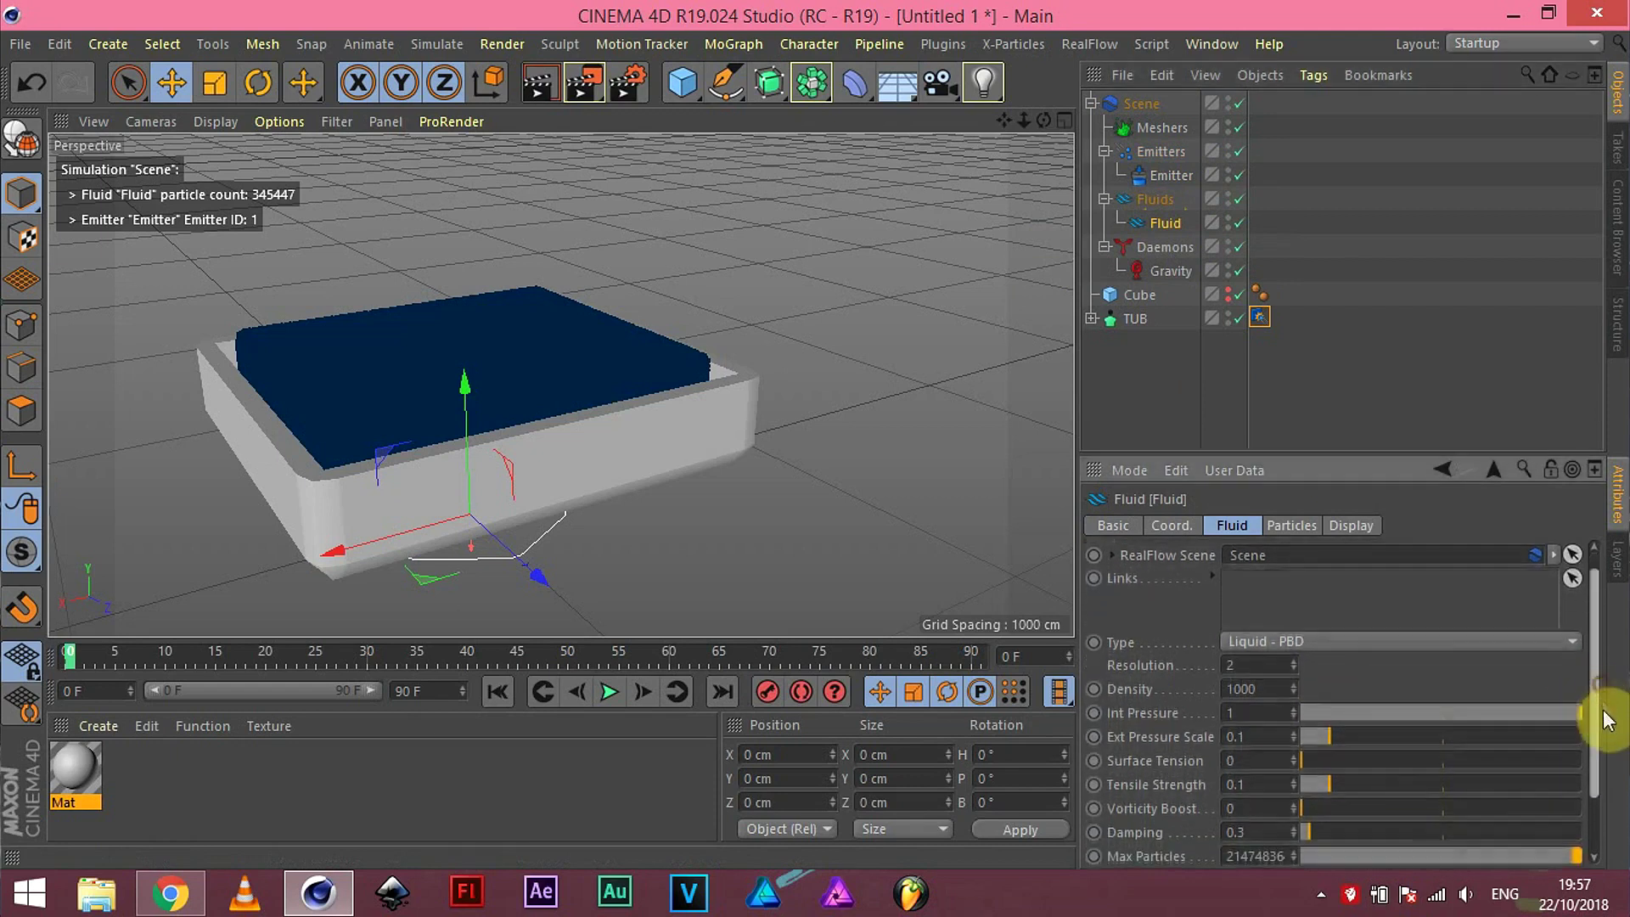
left_click_drag(1500, 767, 1450, 779)
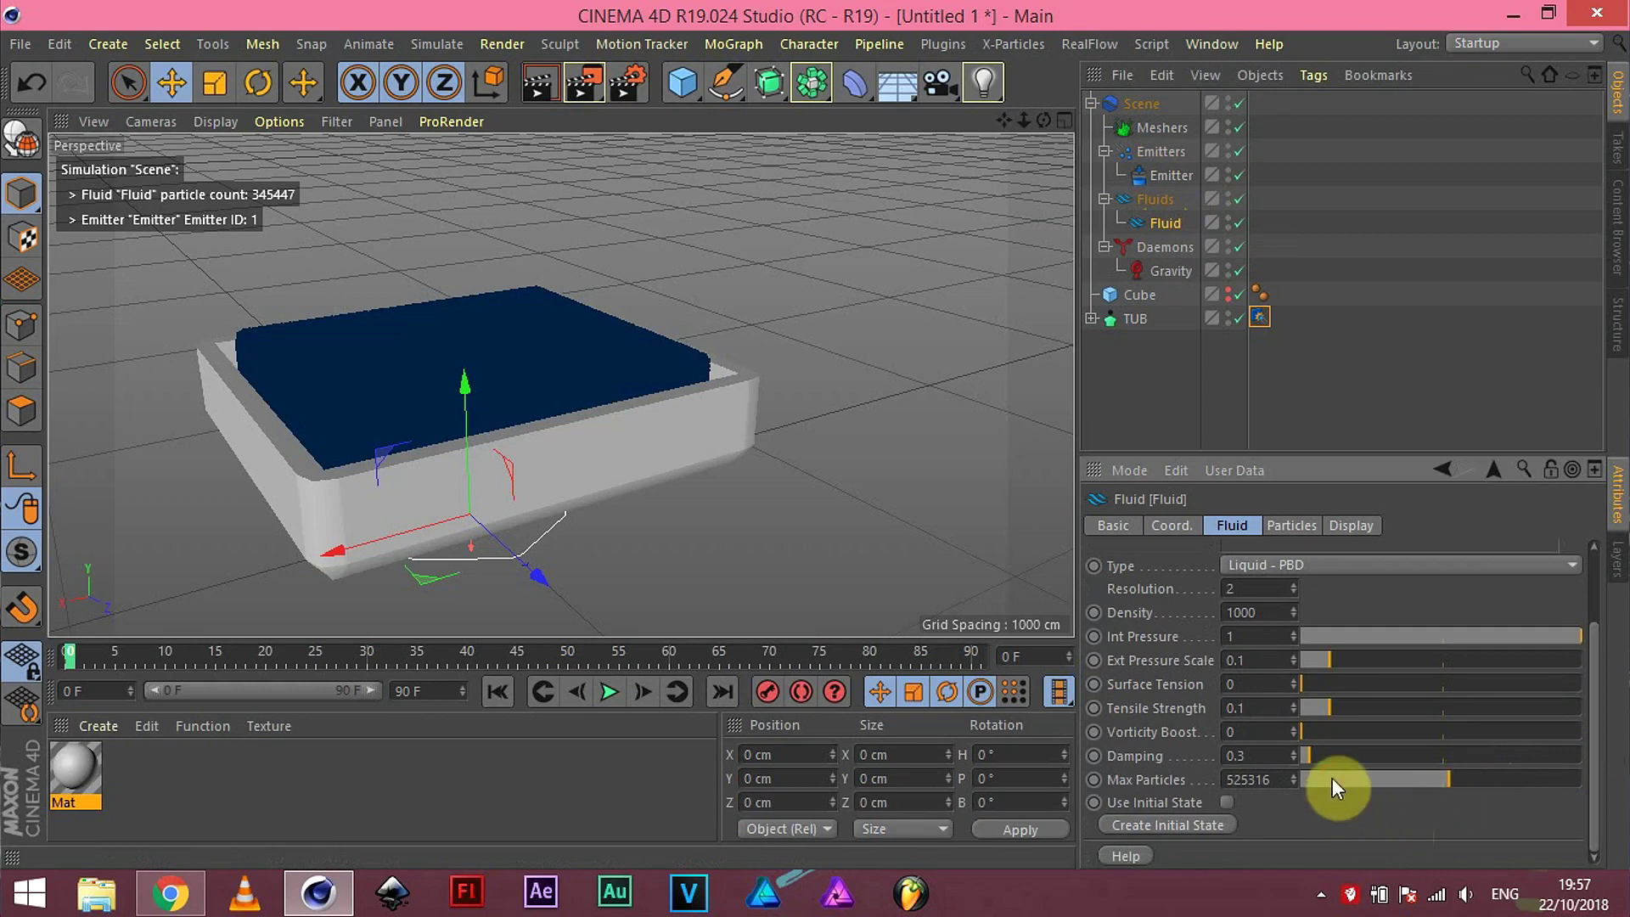
left_click_drag(1332, 777, 1418, 779)
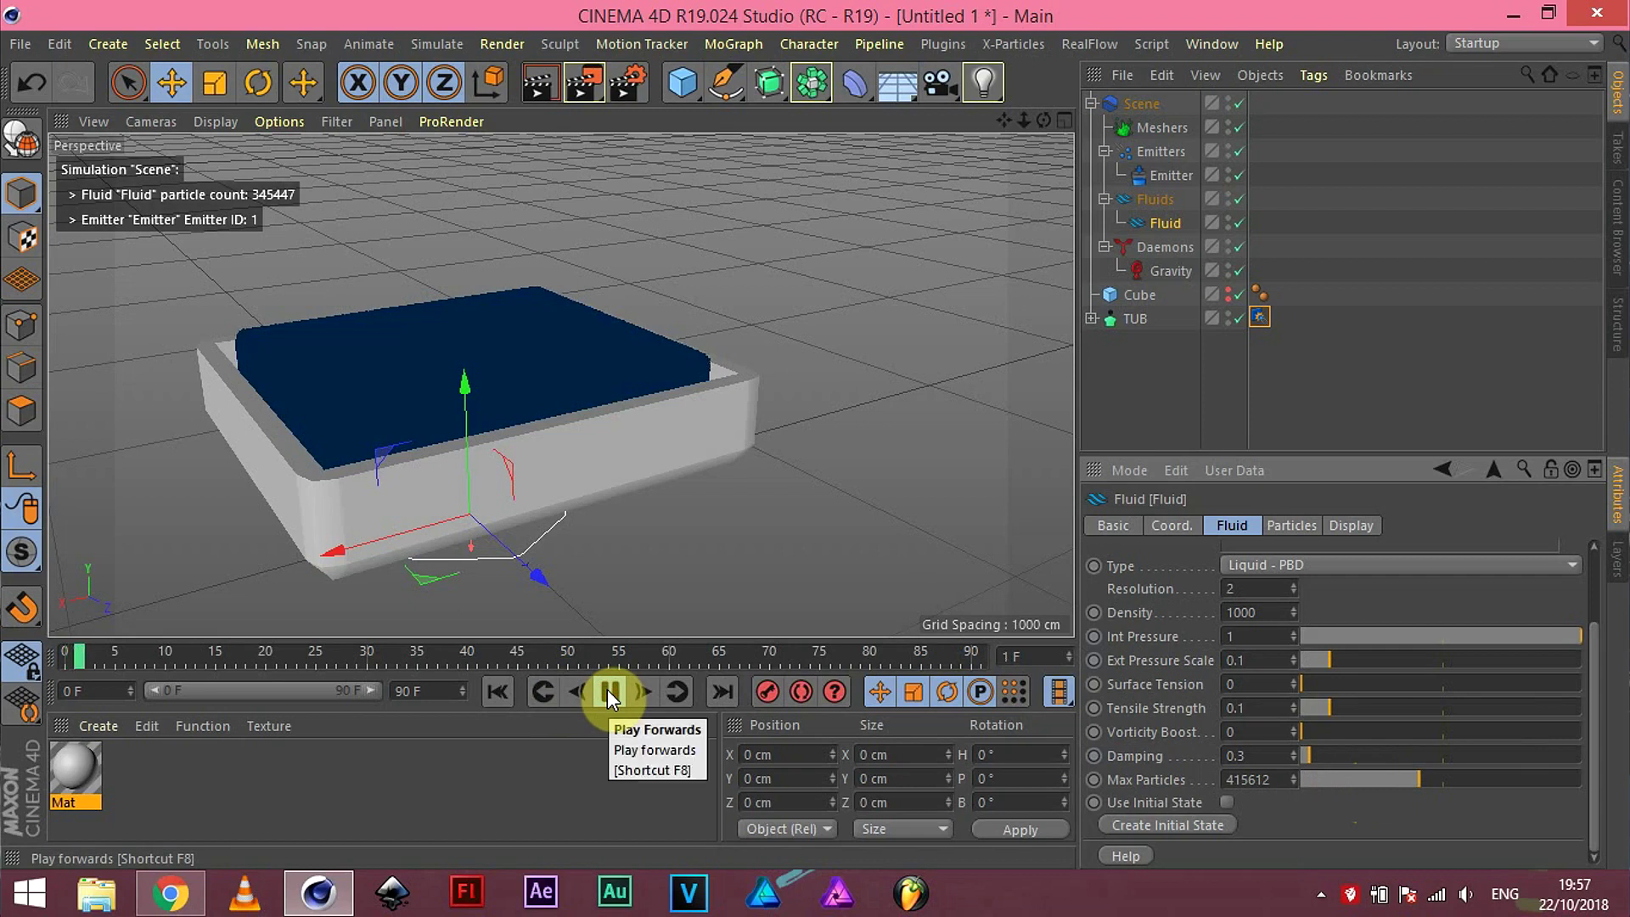
Step: Stop and rewind the simulation to frame 0, then cut Max Particles to 263713
left_click(608, 689)
left_click(500, 690)
left_click_drag(252, 422, 297, 466, "alt")
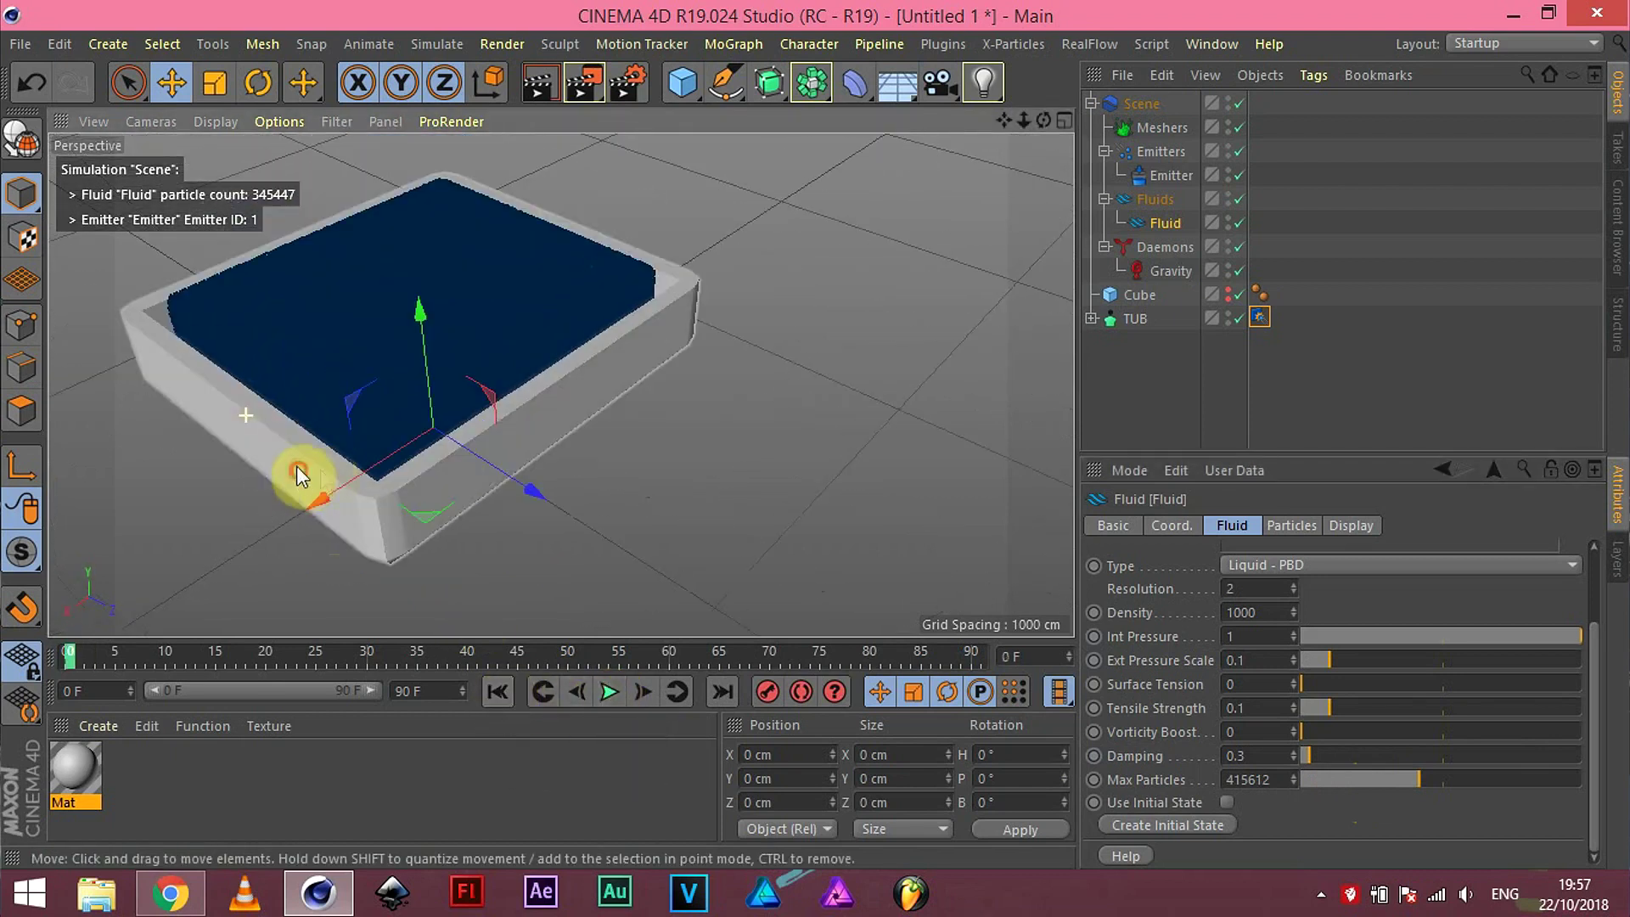
mouse_move(1362, 783)
left_mouse_down()
mouse_move(1298, 784)
mouse_move(1375, 780)
left_mouse_up()
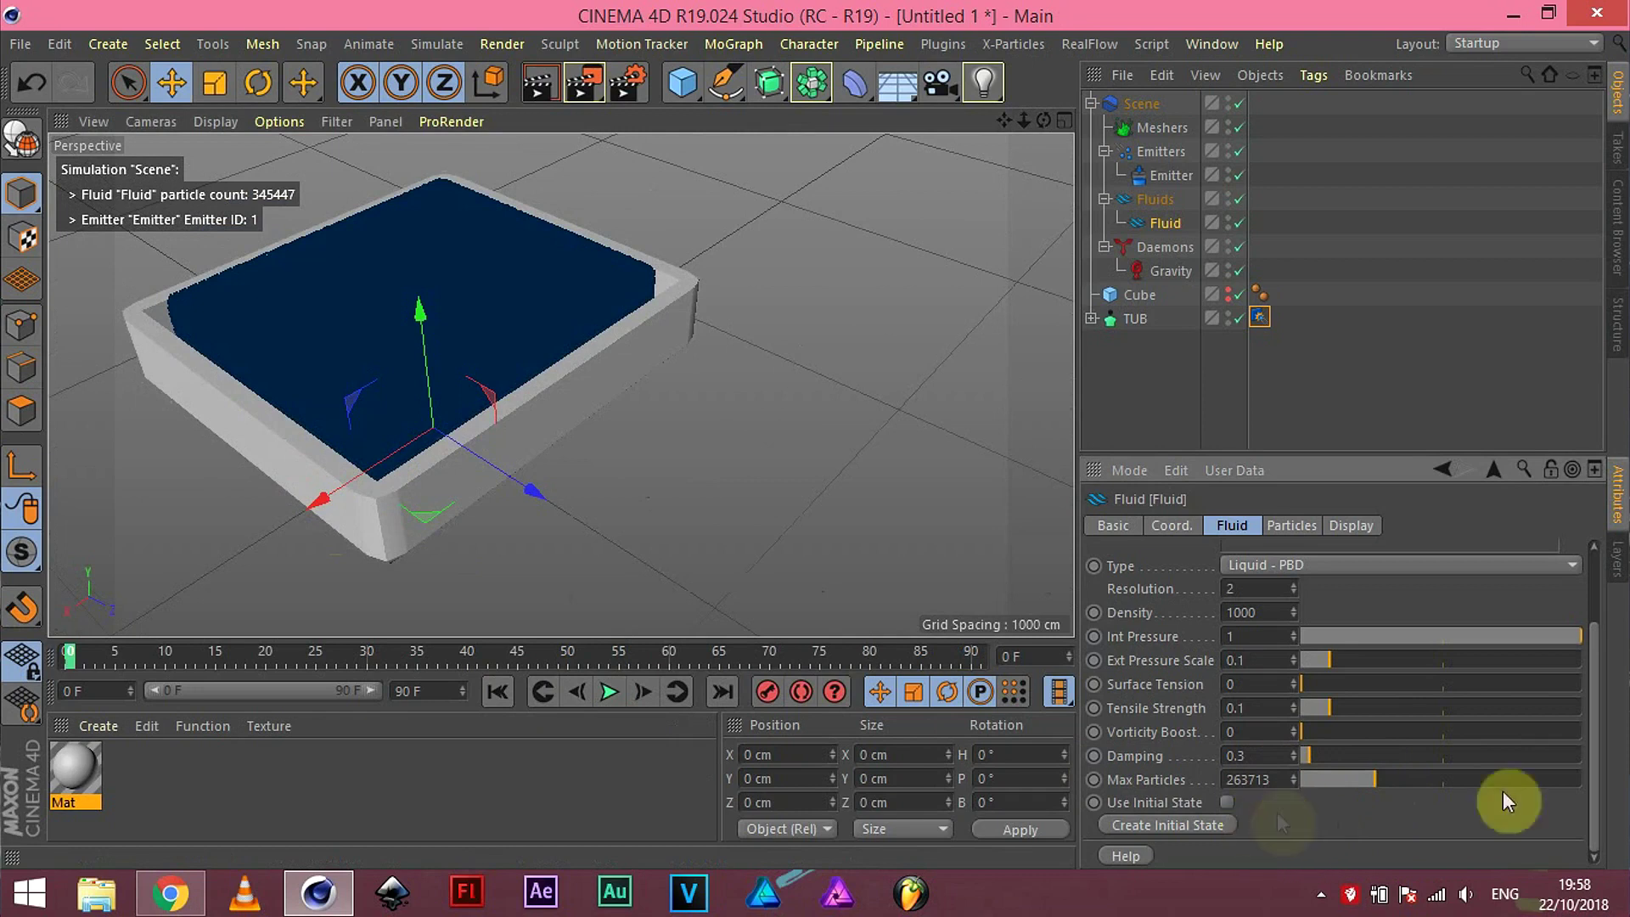
left_click_drag(1601, 769, 1600, 713)
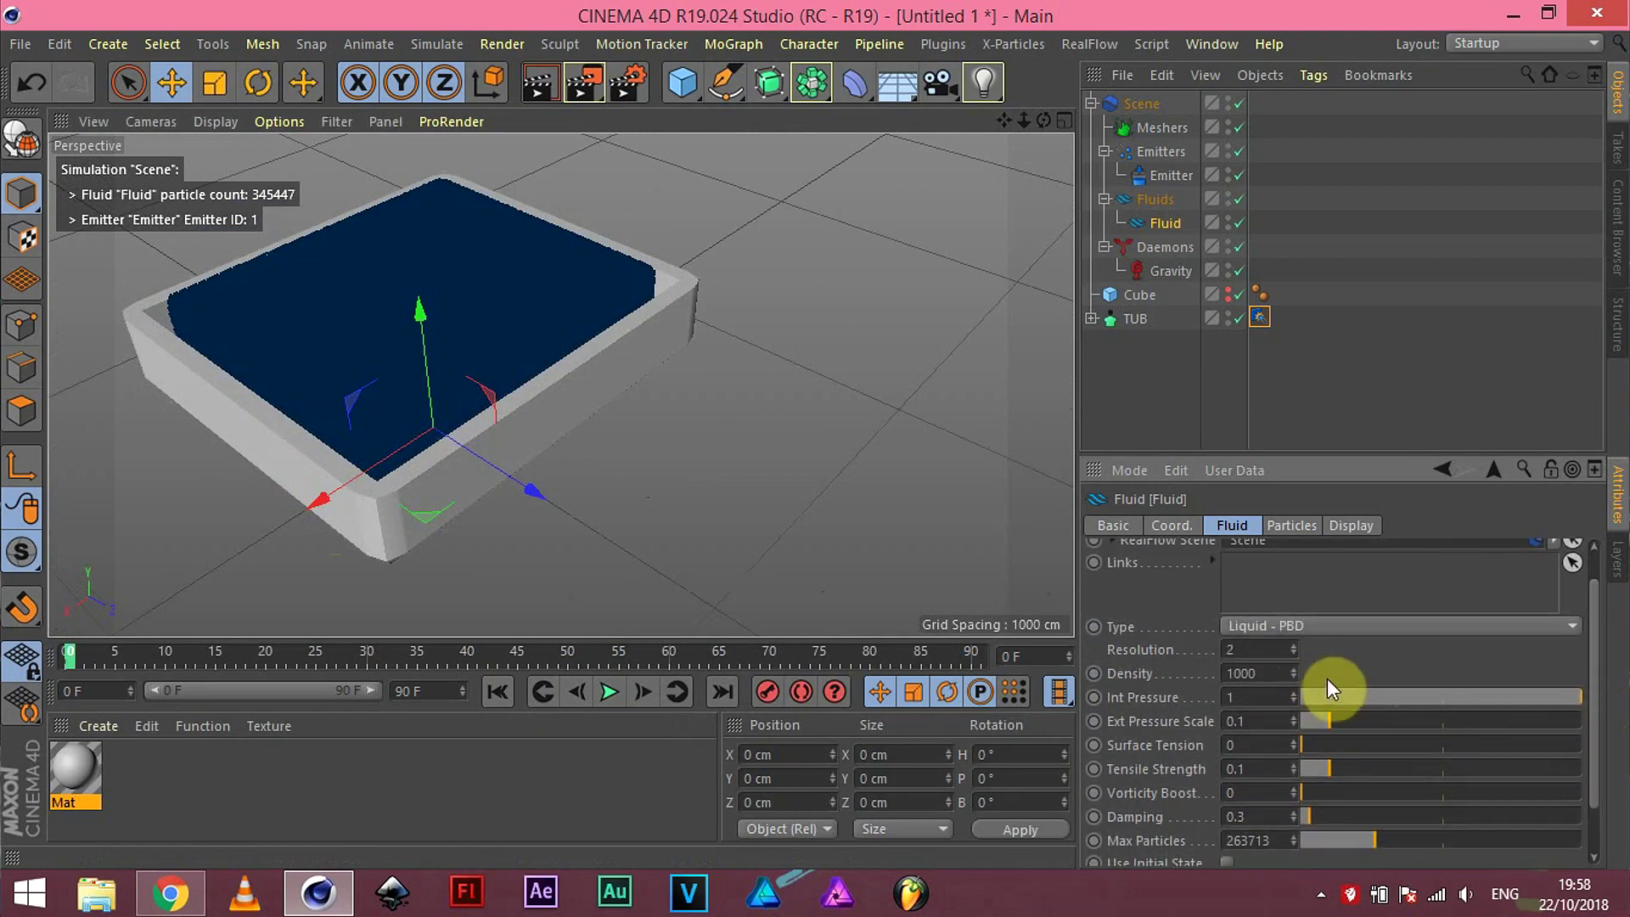
Step: Set the Fluid's Resolution to 1, keeping its type as Liquid - PBD
left_click(1296, 652)
left_click(1255, 650)
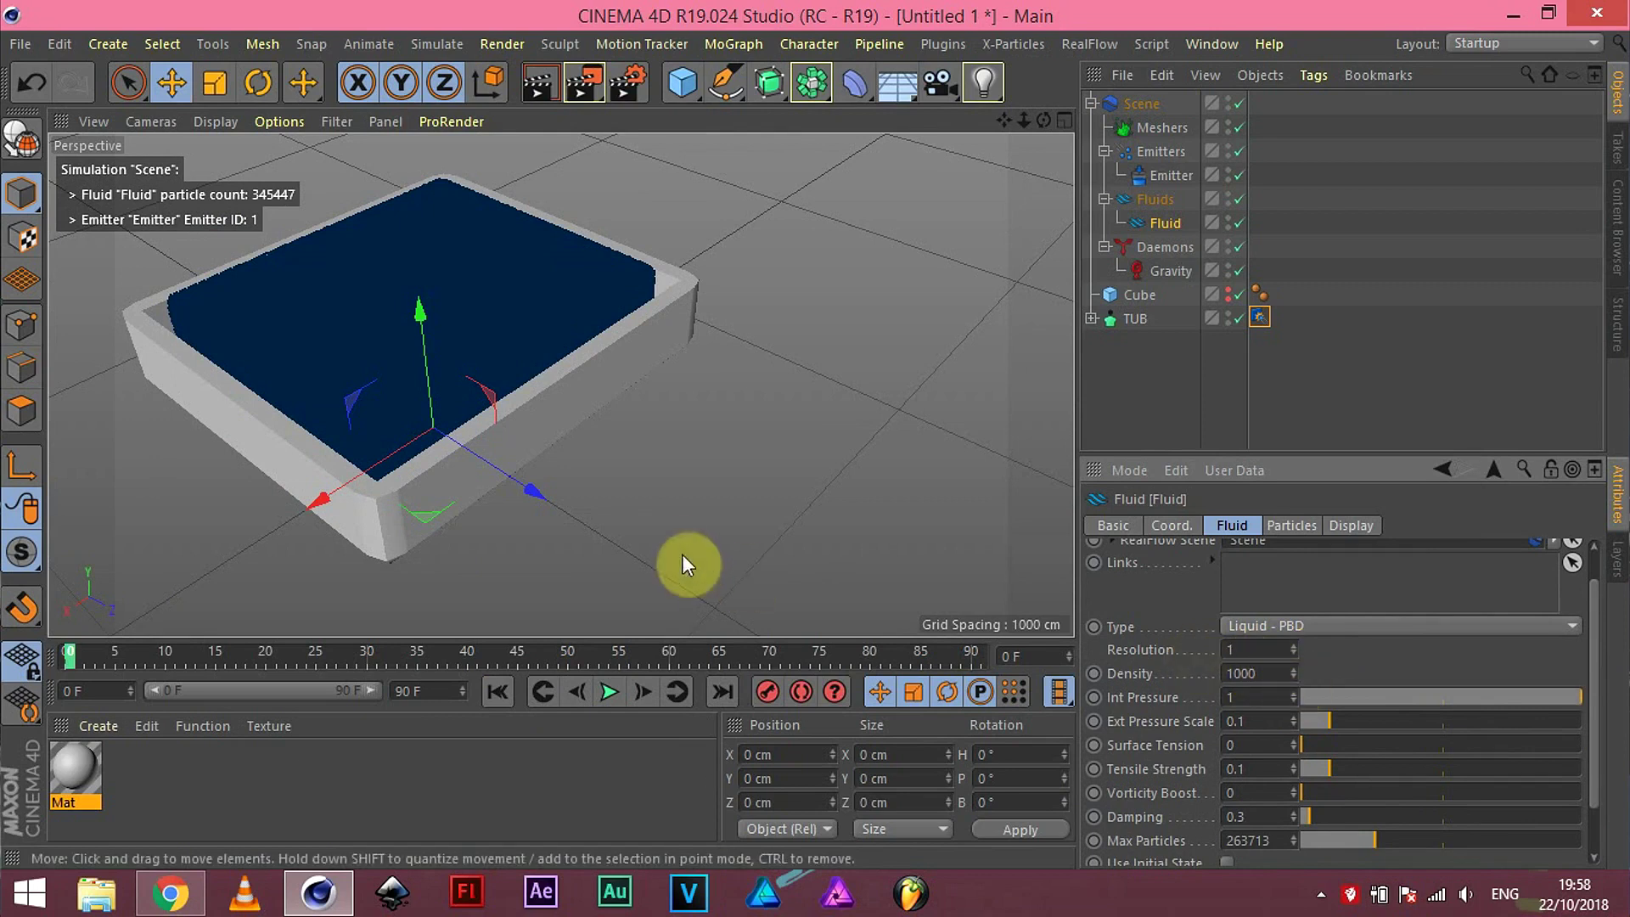
left_click(1240, 649)
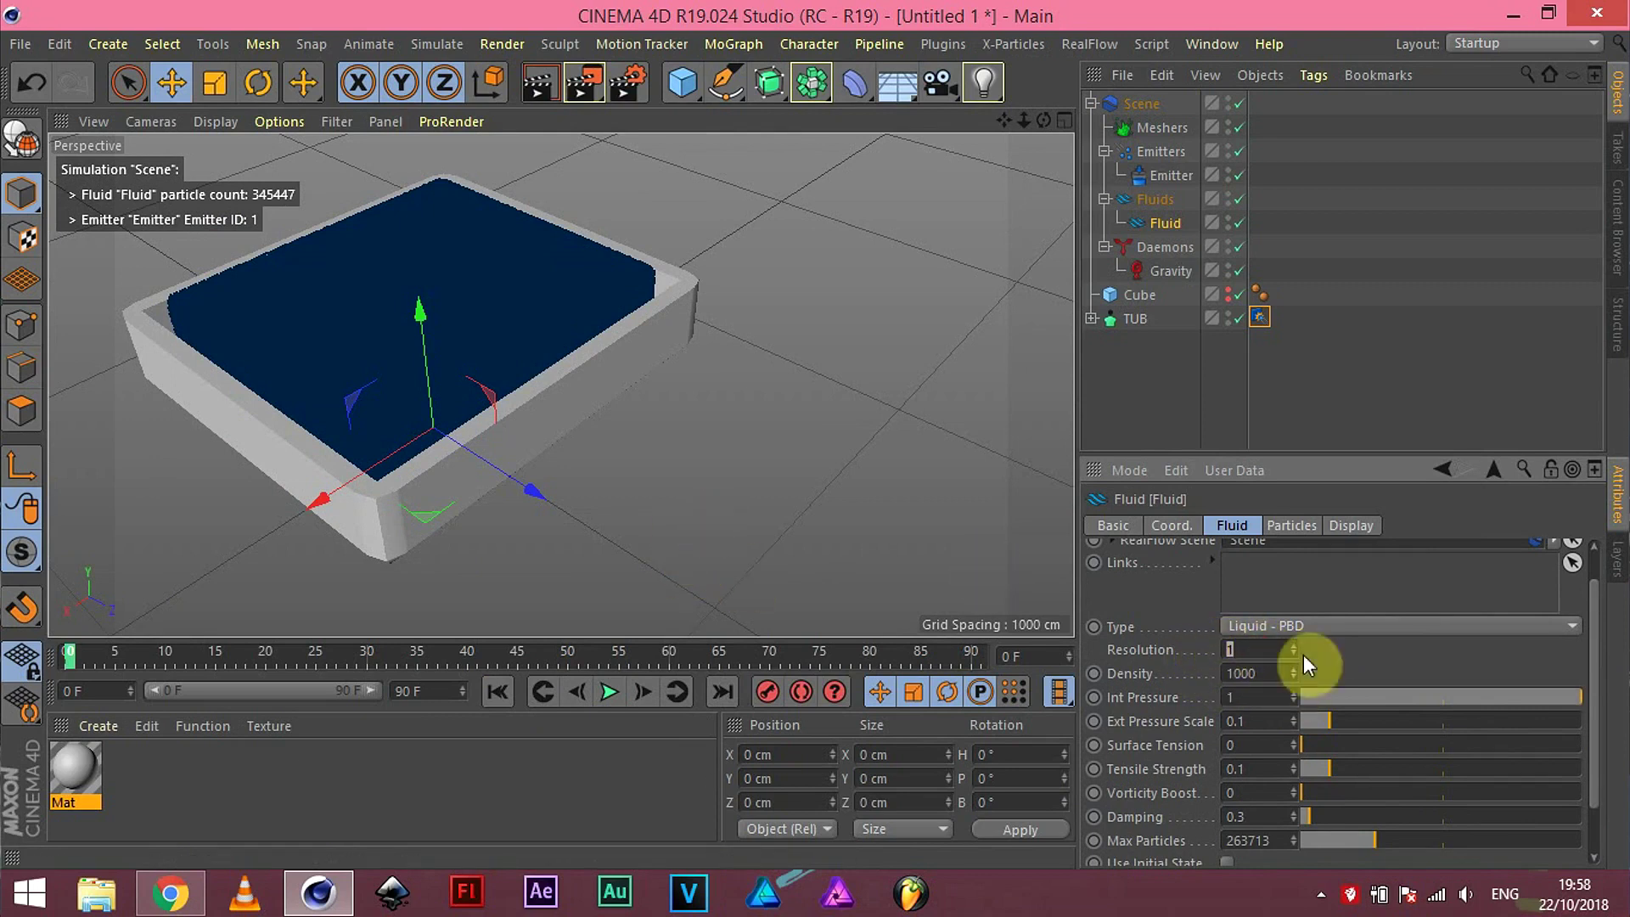
left_click(1330, 624)
left_click(1330, 628)
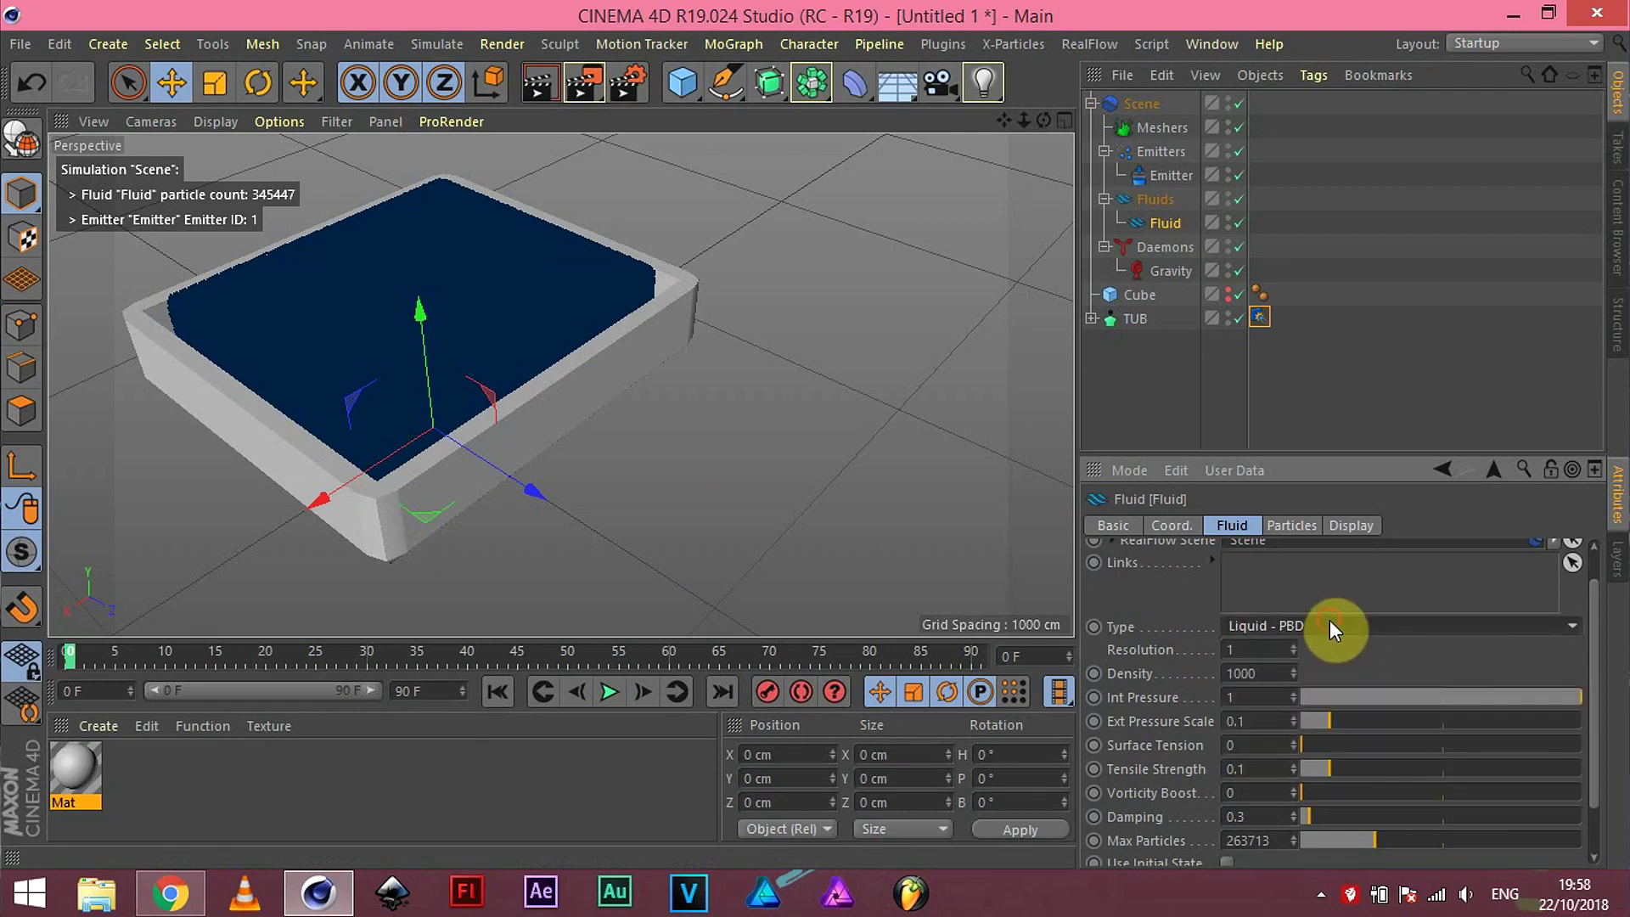
scroll(1596, 616, "up", 1)
left_click_drag(1596, 615, 1615, 660)
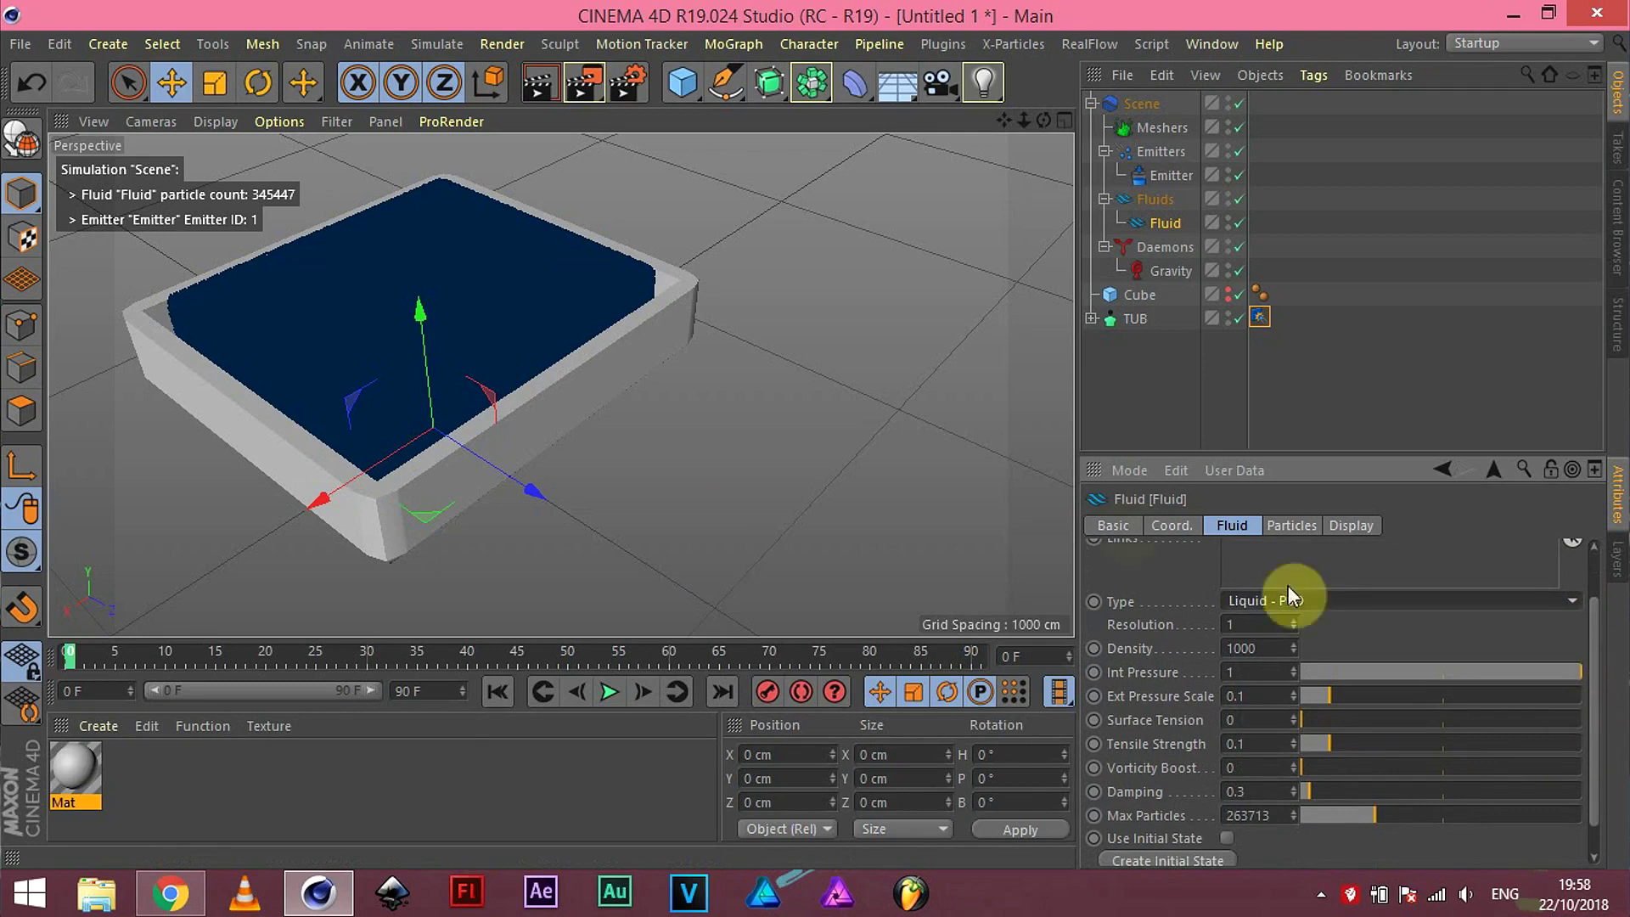
left_click(1291, 526)
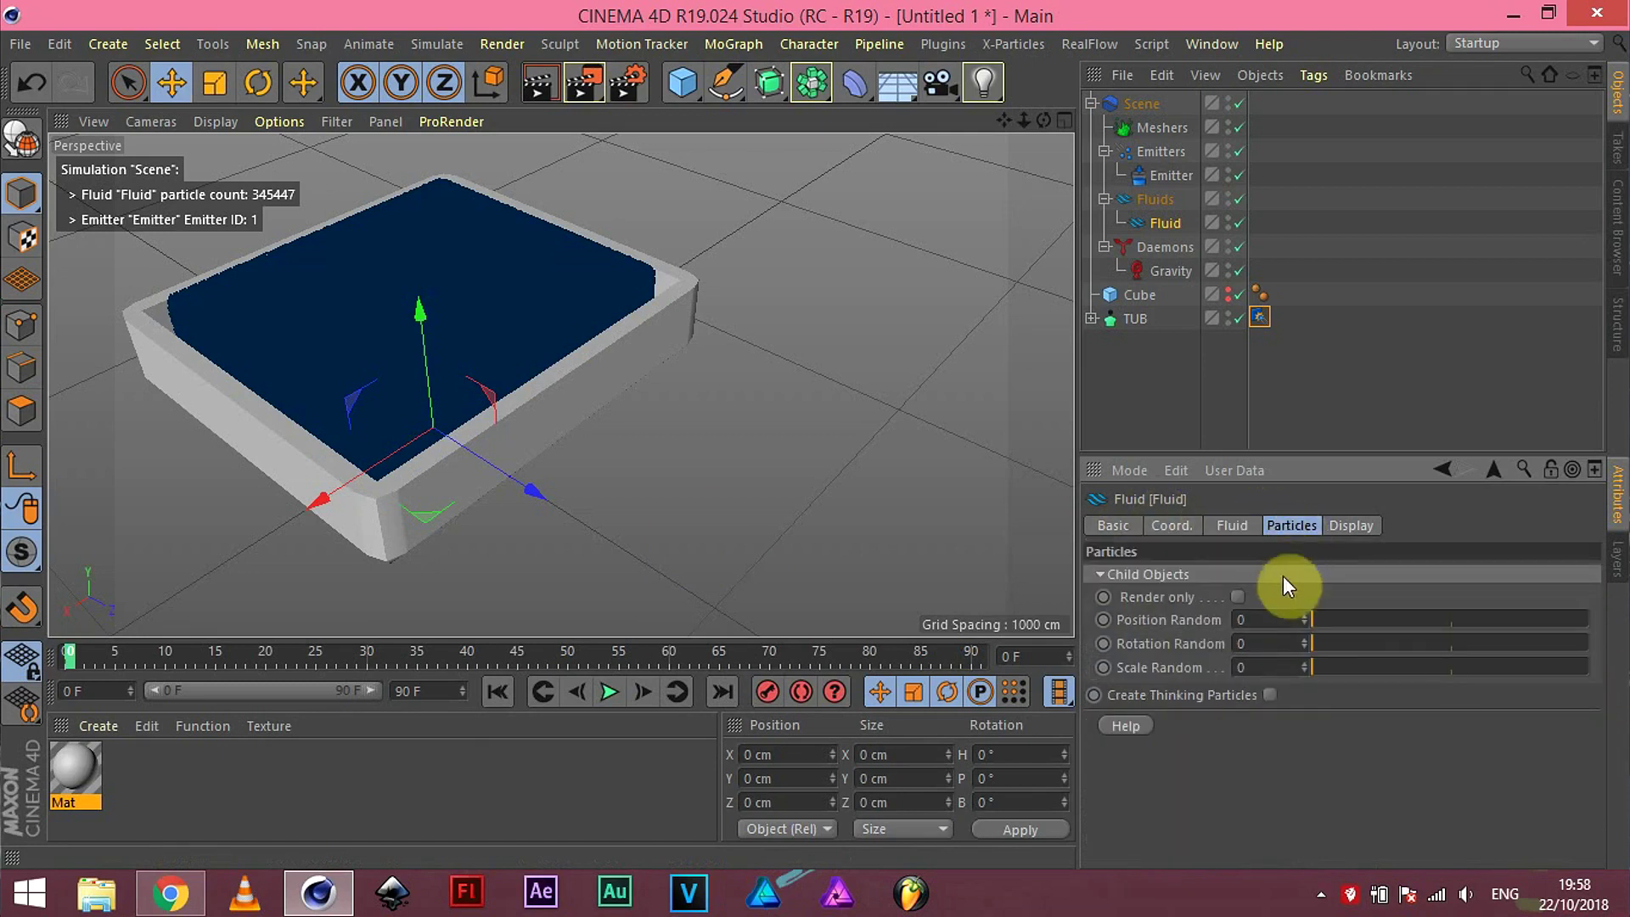
left_click(1338, 528)
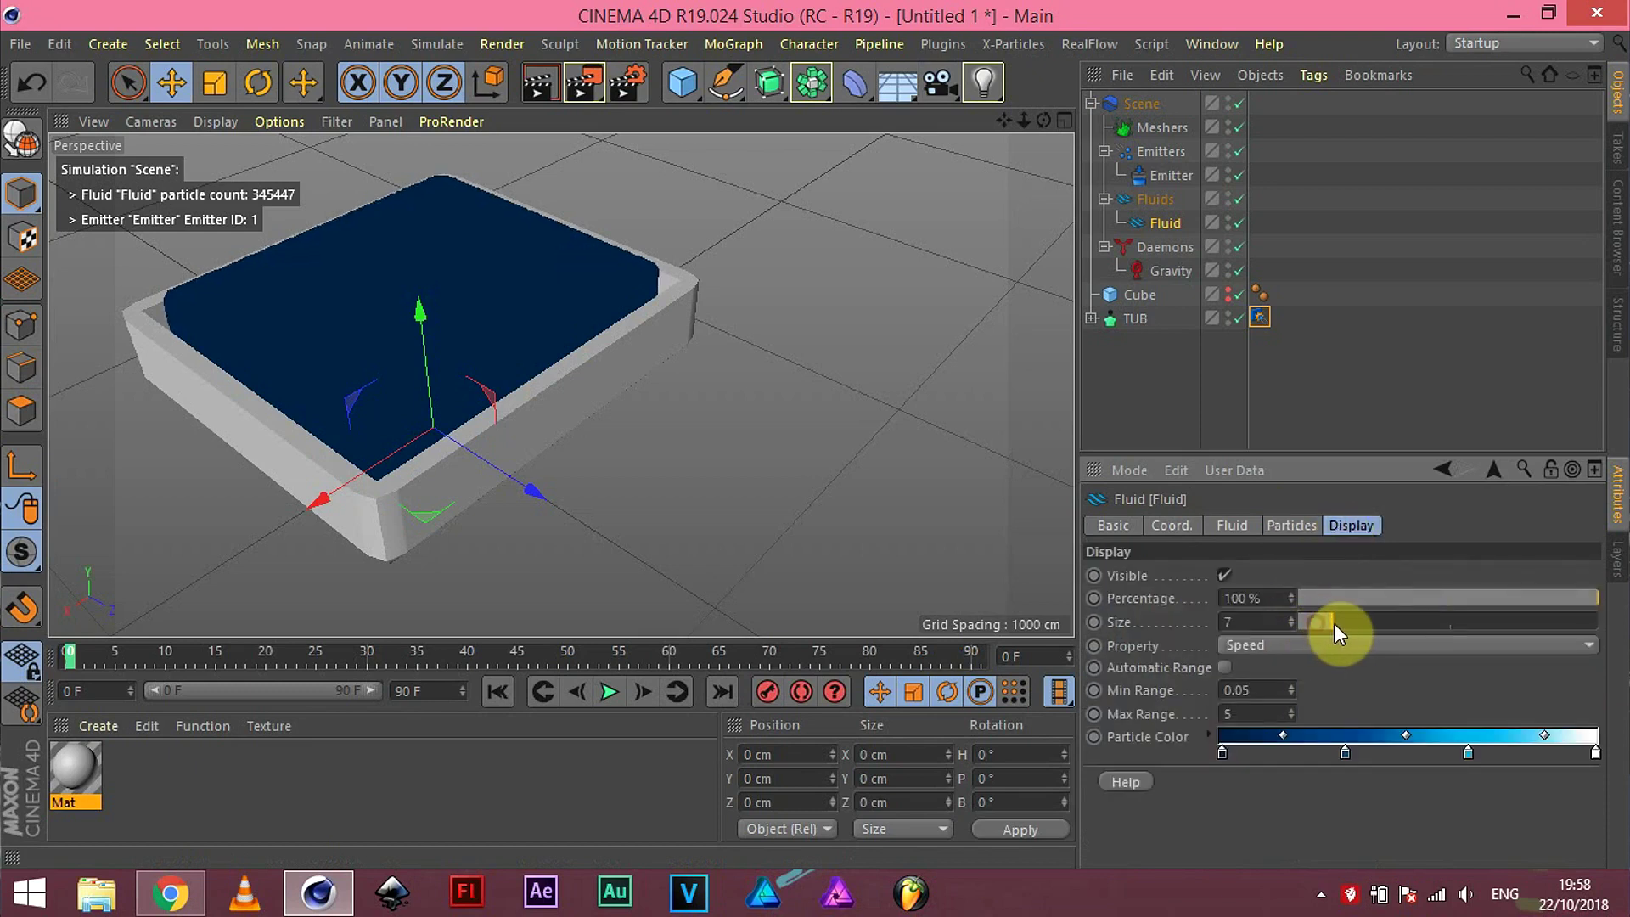
Step: Show fluid particles at Size 4 and 4%, then play the simulation to frame 18
mouse_move(1316, 623)
left_mouse_down()
mouse_move(1329, 625)
mouse_move(1270, 637)
left_mouse_up()
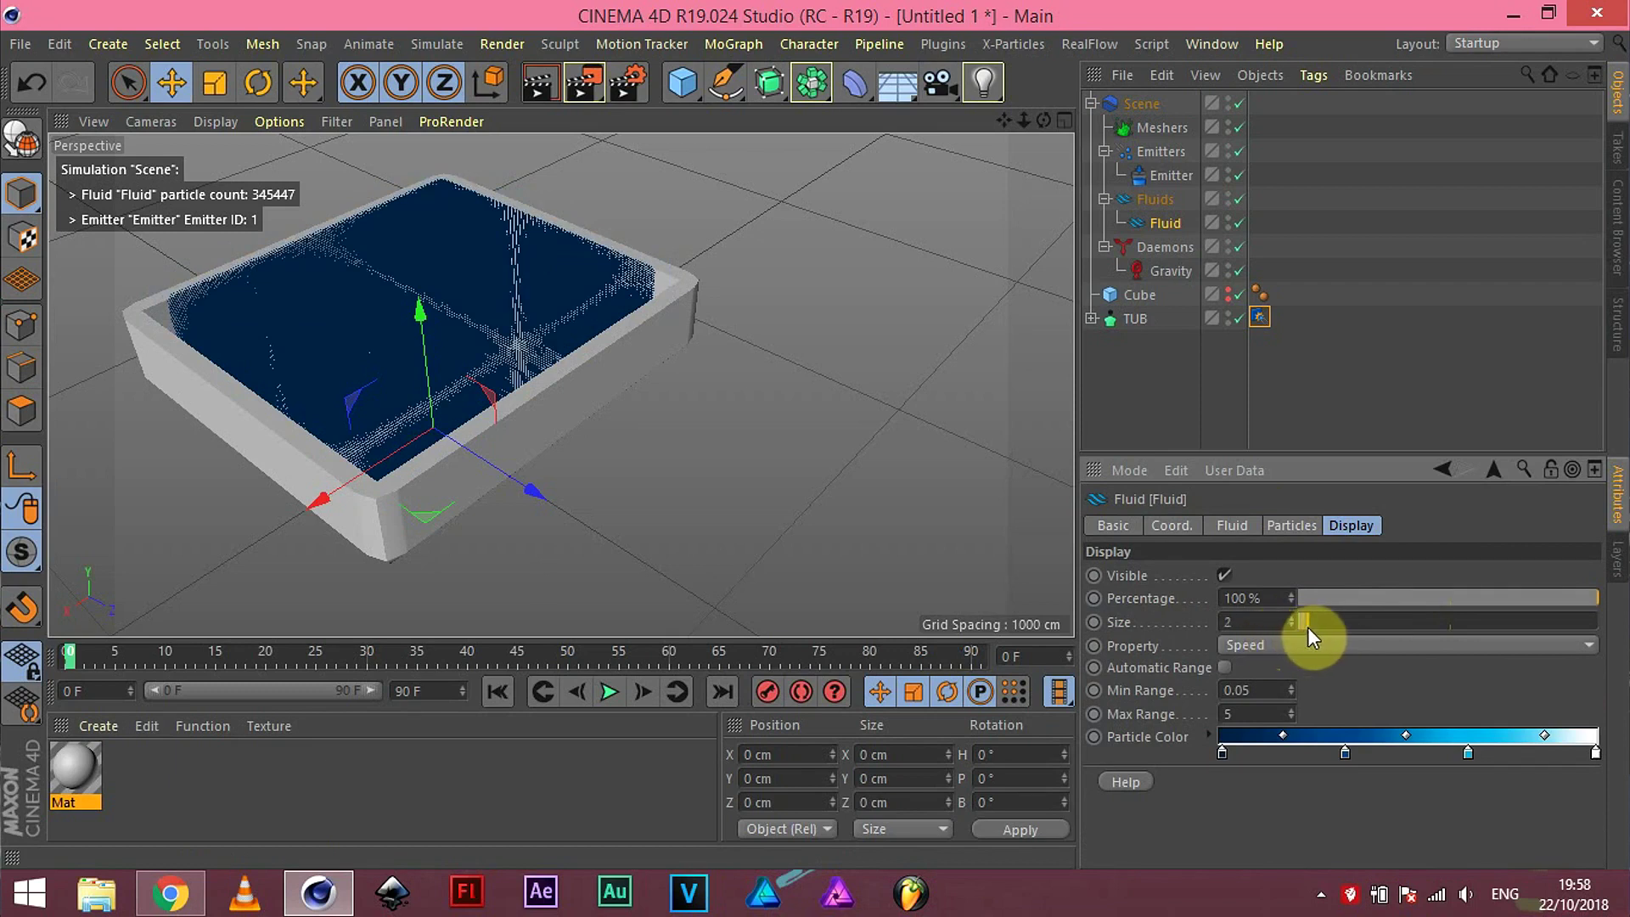
mouse_move(1313, 625)
left_mouse_down()
mouse_move(1361, 586)
mouse_move(1313, 598)
left_mouse_up()
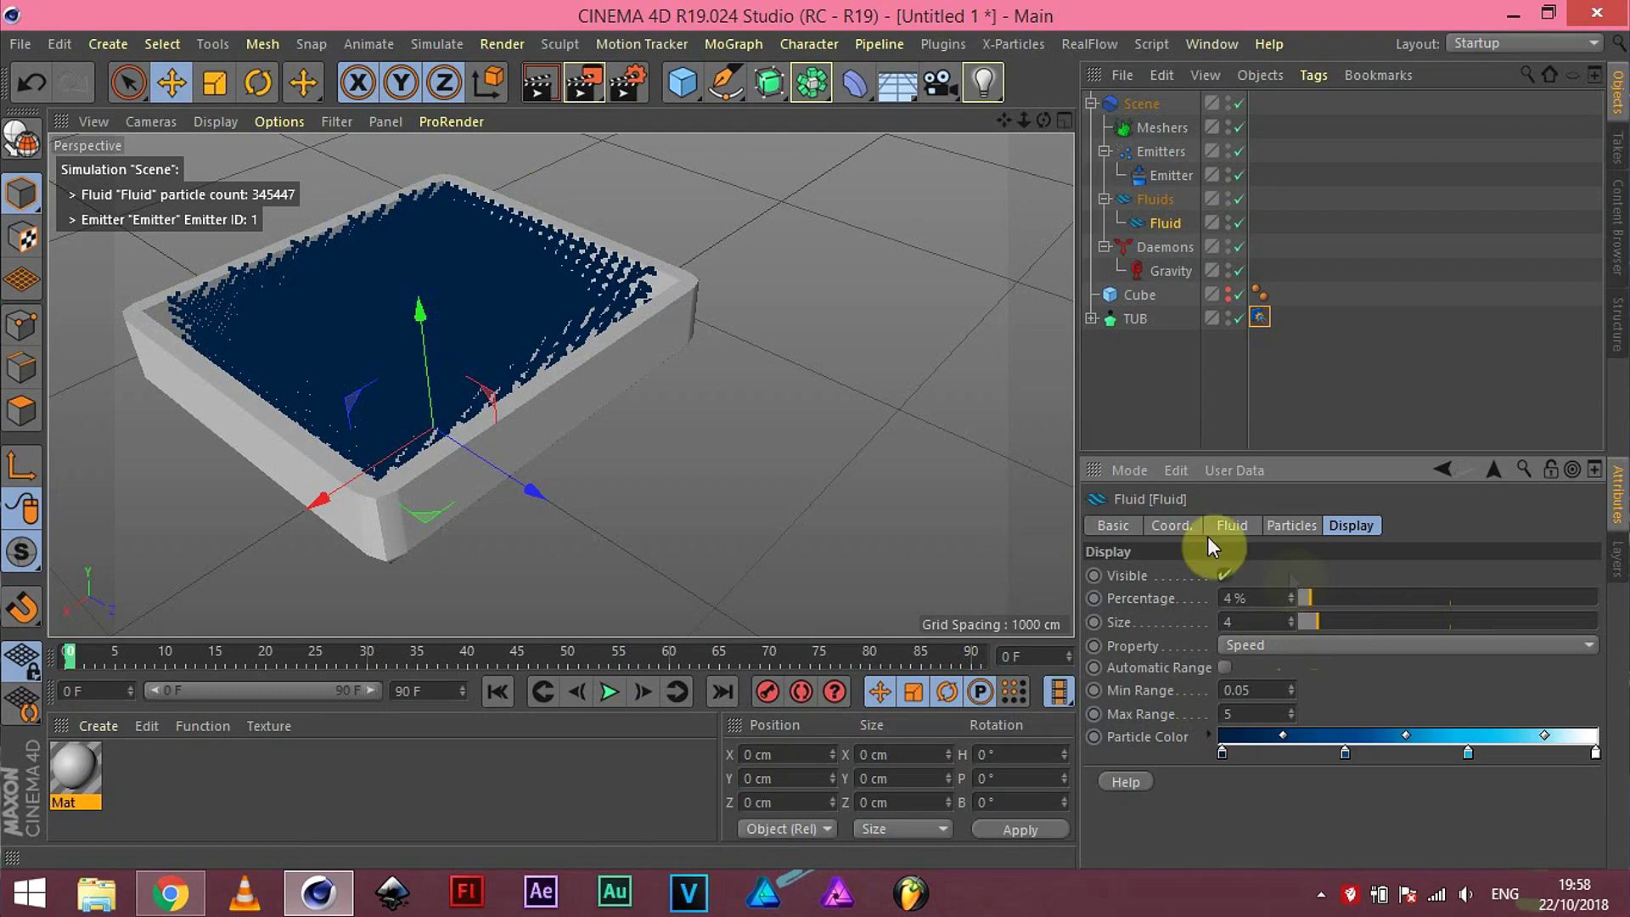
left_click(610, 692)
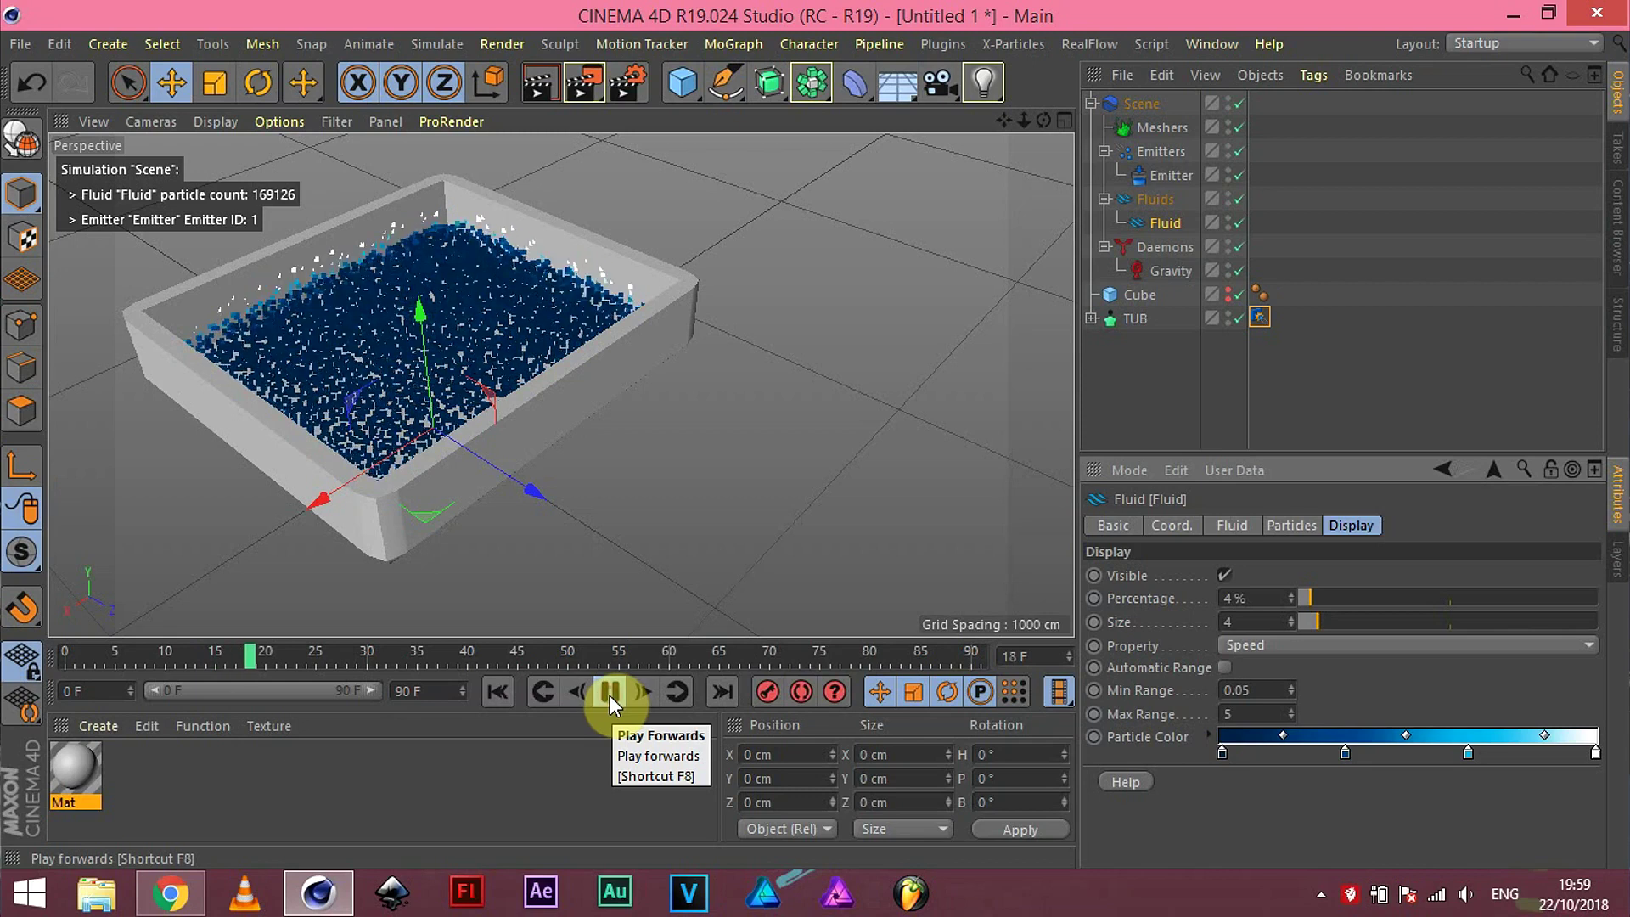
Step: Stop and reset the simulation to frame 0, then review the Fluid's Particles and Liquid settings
left_click(610, 696)
left_click(504, 692)
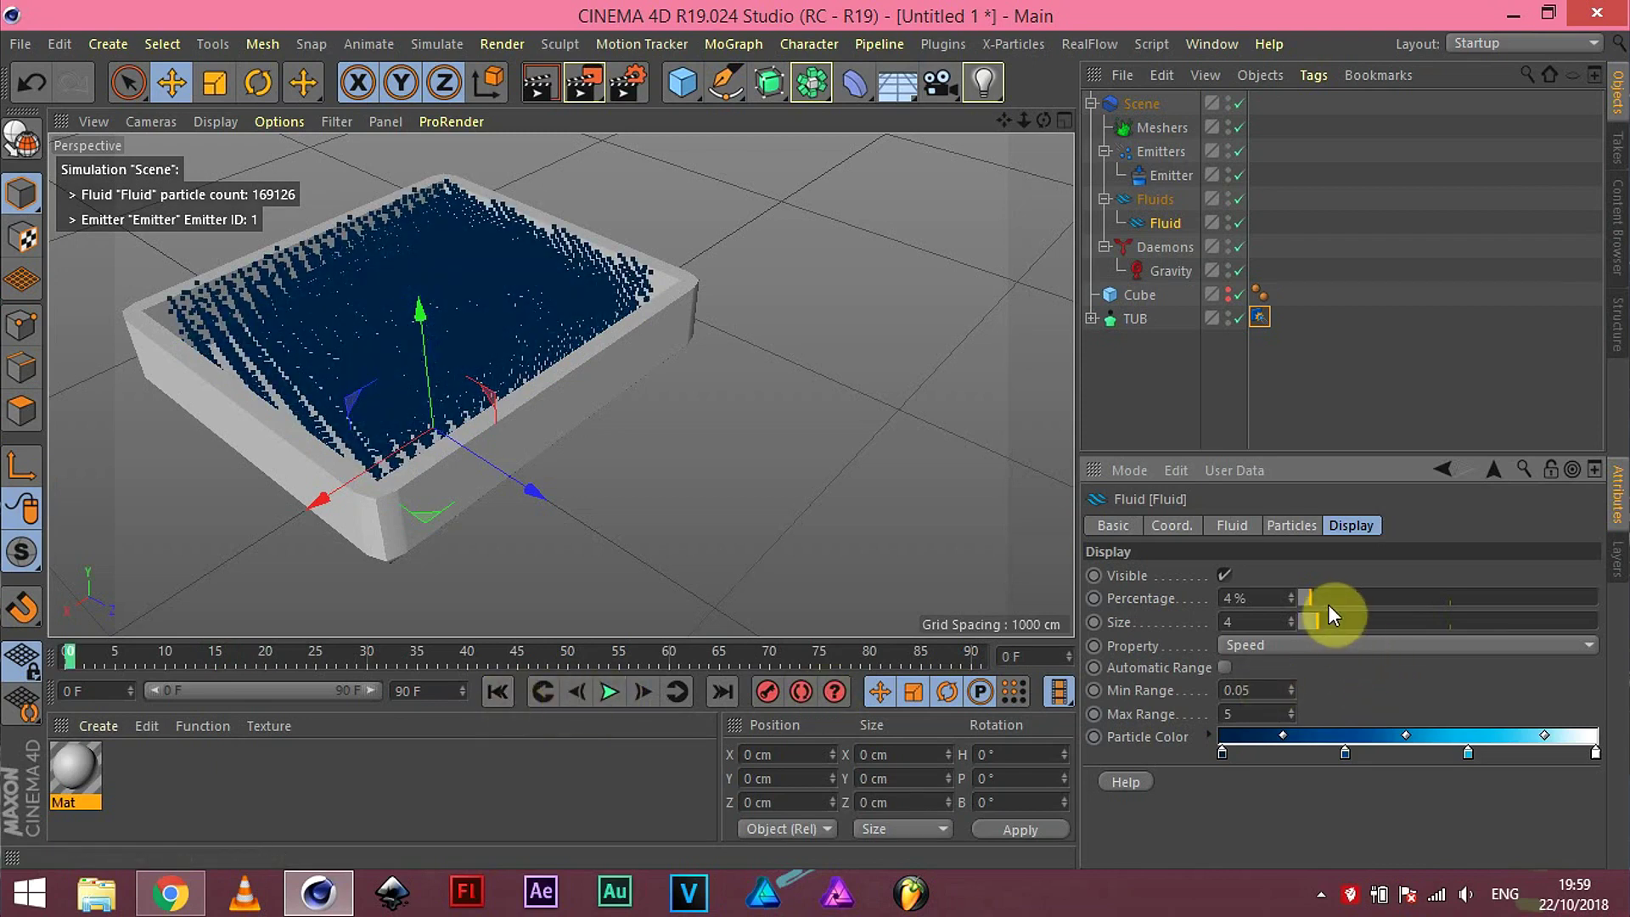
left_click(1293, 527)
left_click(1235, 525)
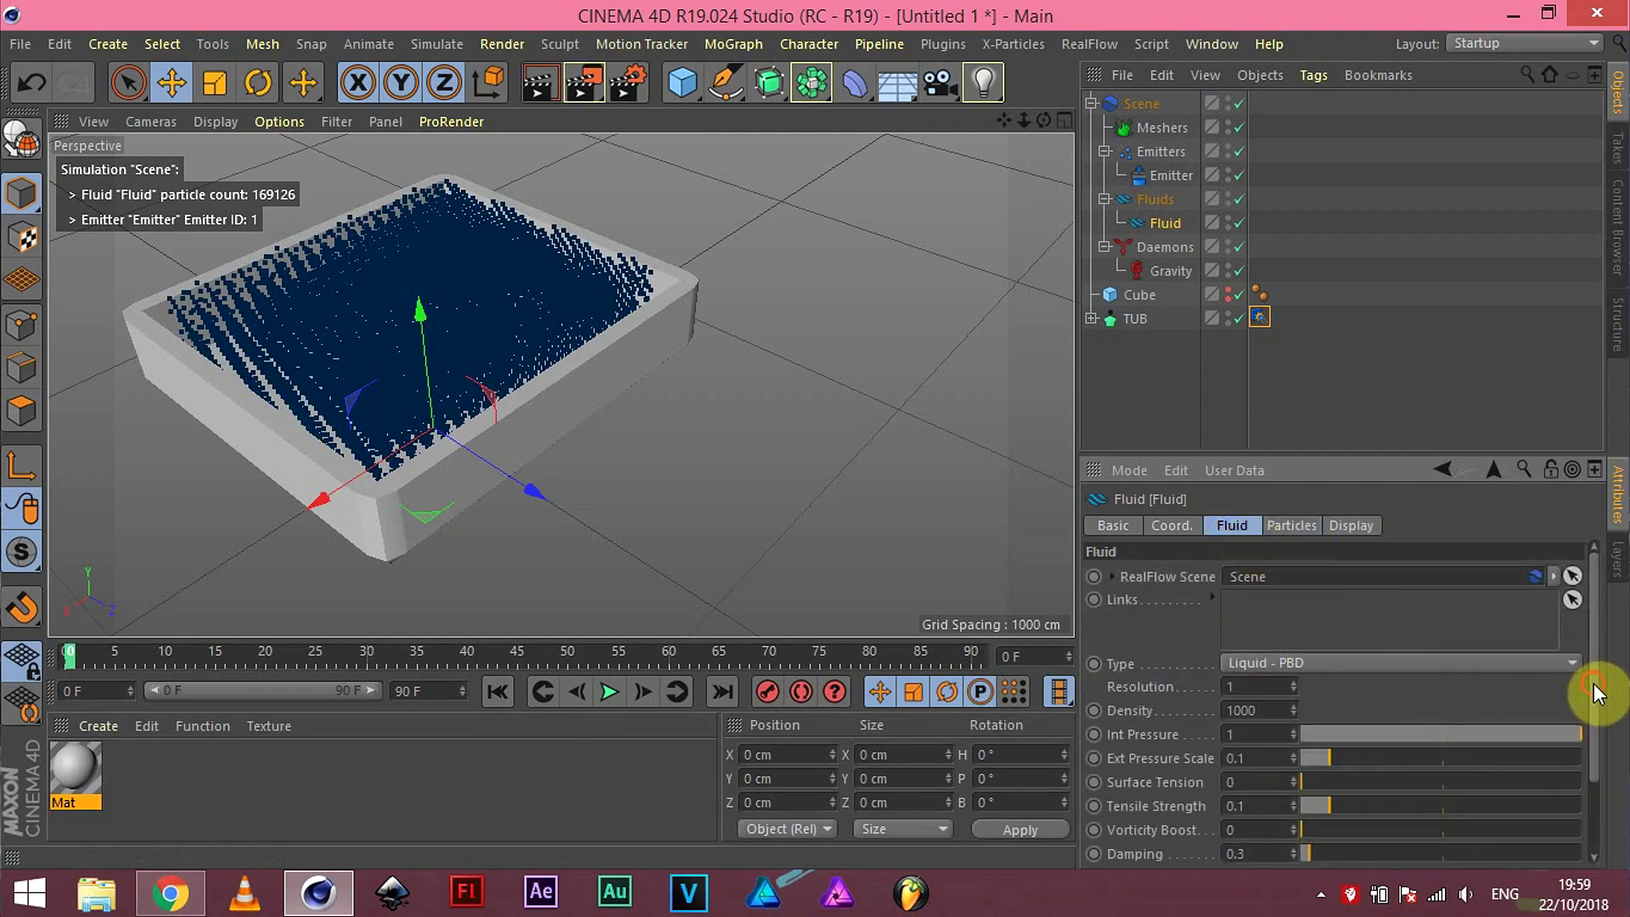
scroll(1601, 709, "down", 3)
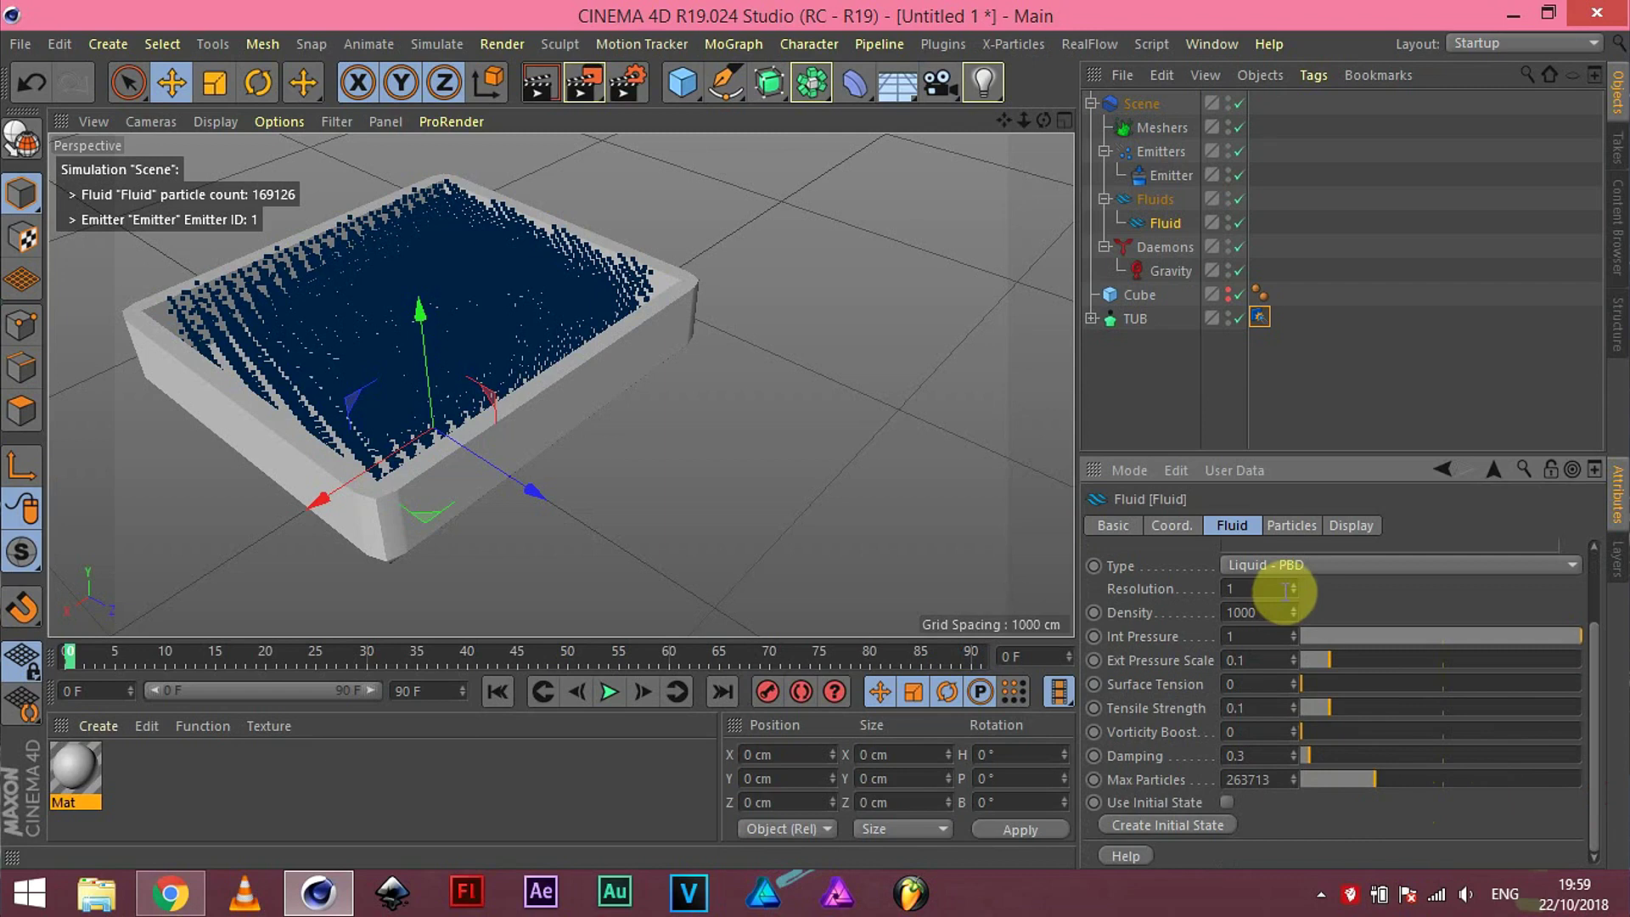
Step: Check the Fluid's Basic properties and select the Meshers group, keeping its name
left_click(1280, 527)
left_click(1174, 526)
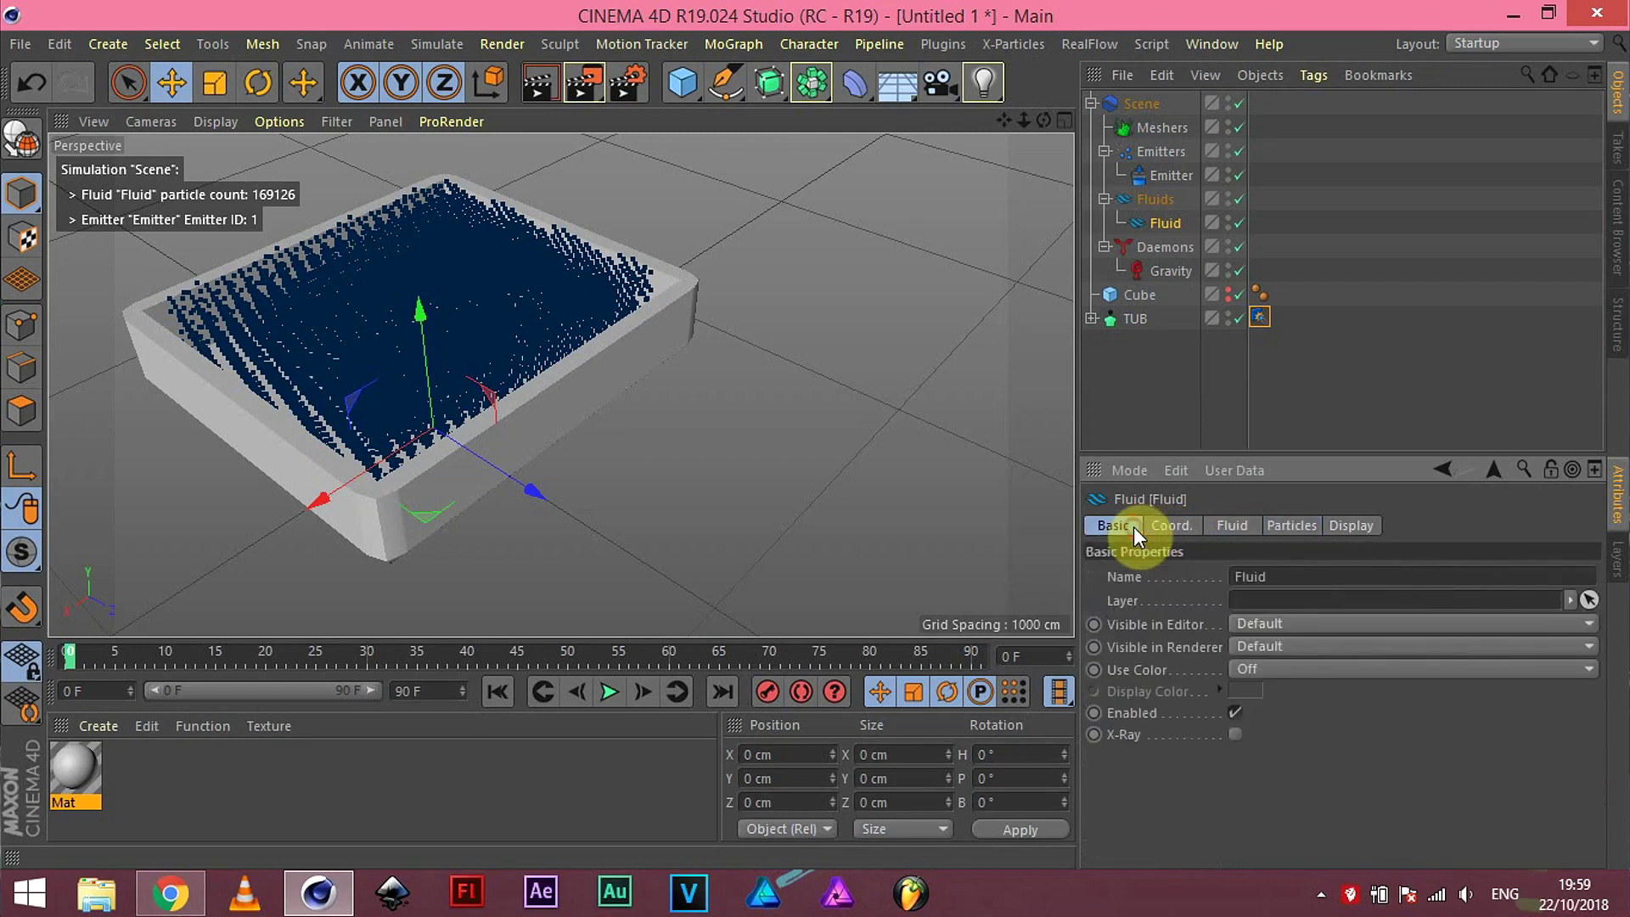
double_click(1165, 127)
key("Return")
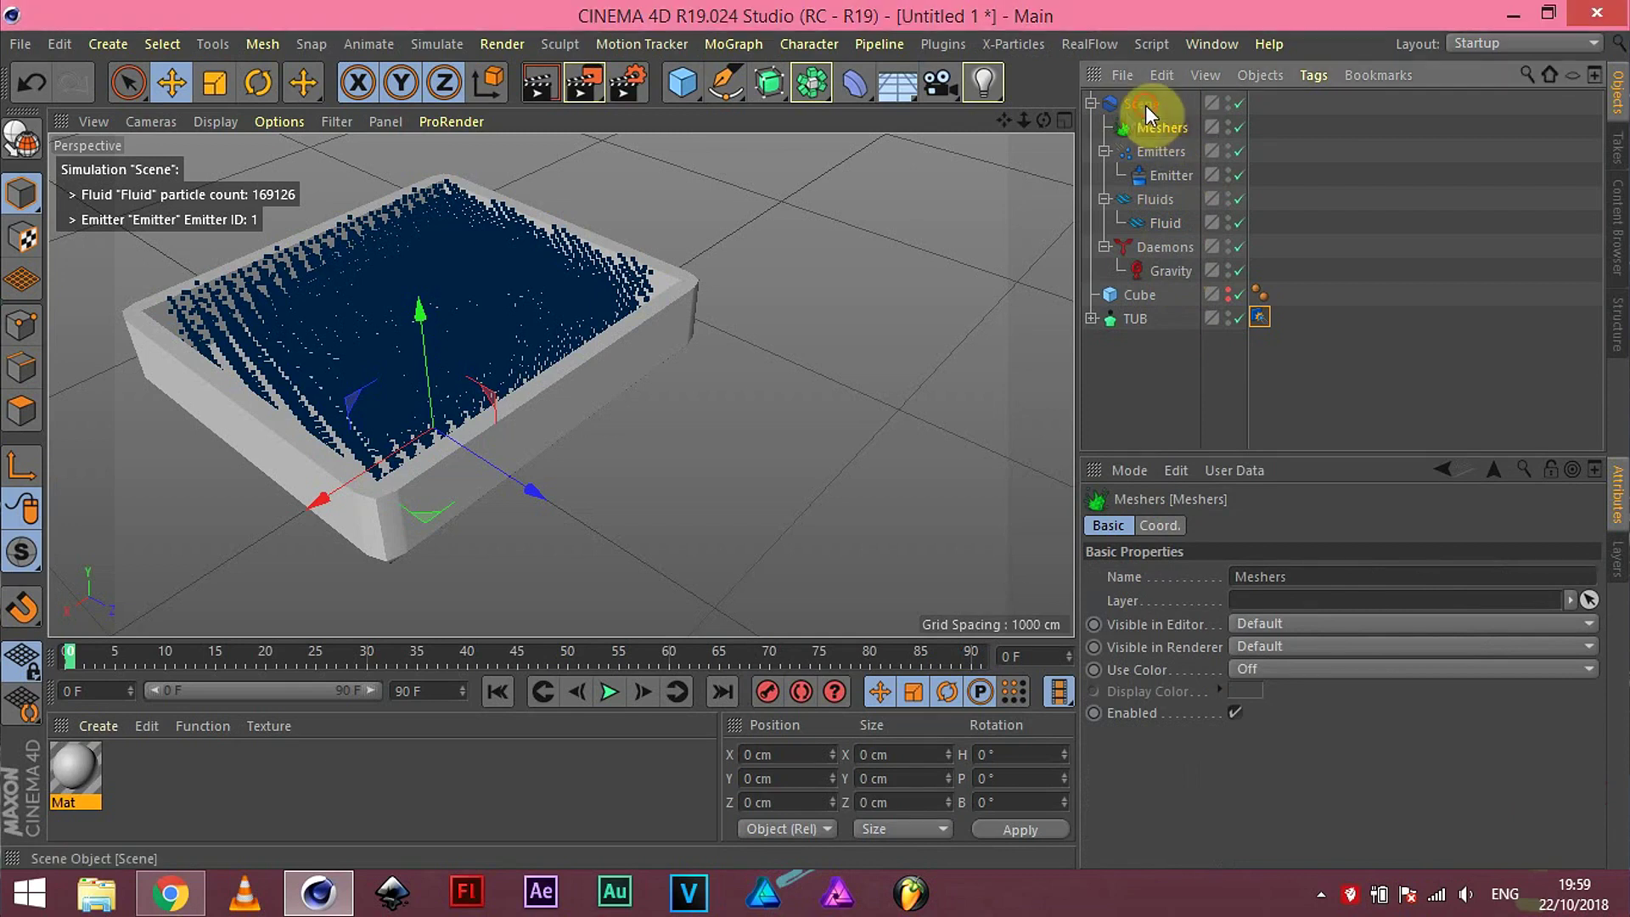
Step: Add a Mesher linked to the Fluid and review its Mesh and Scale settings
left_click(1055, 39)
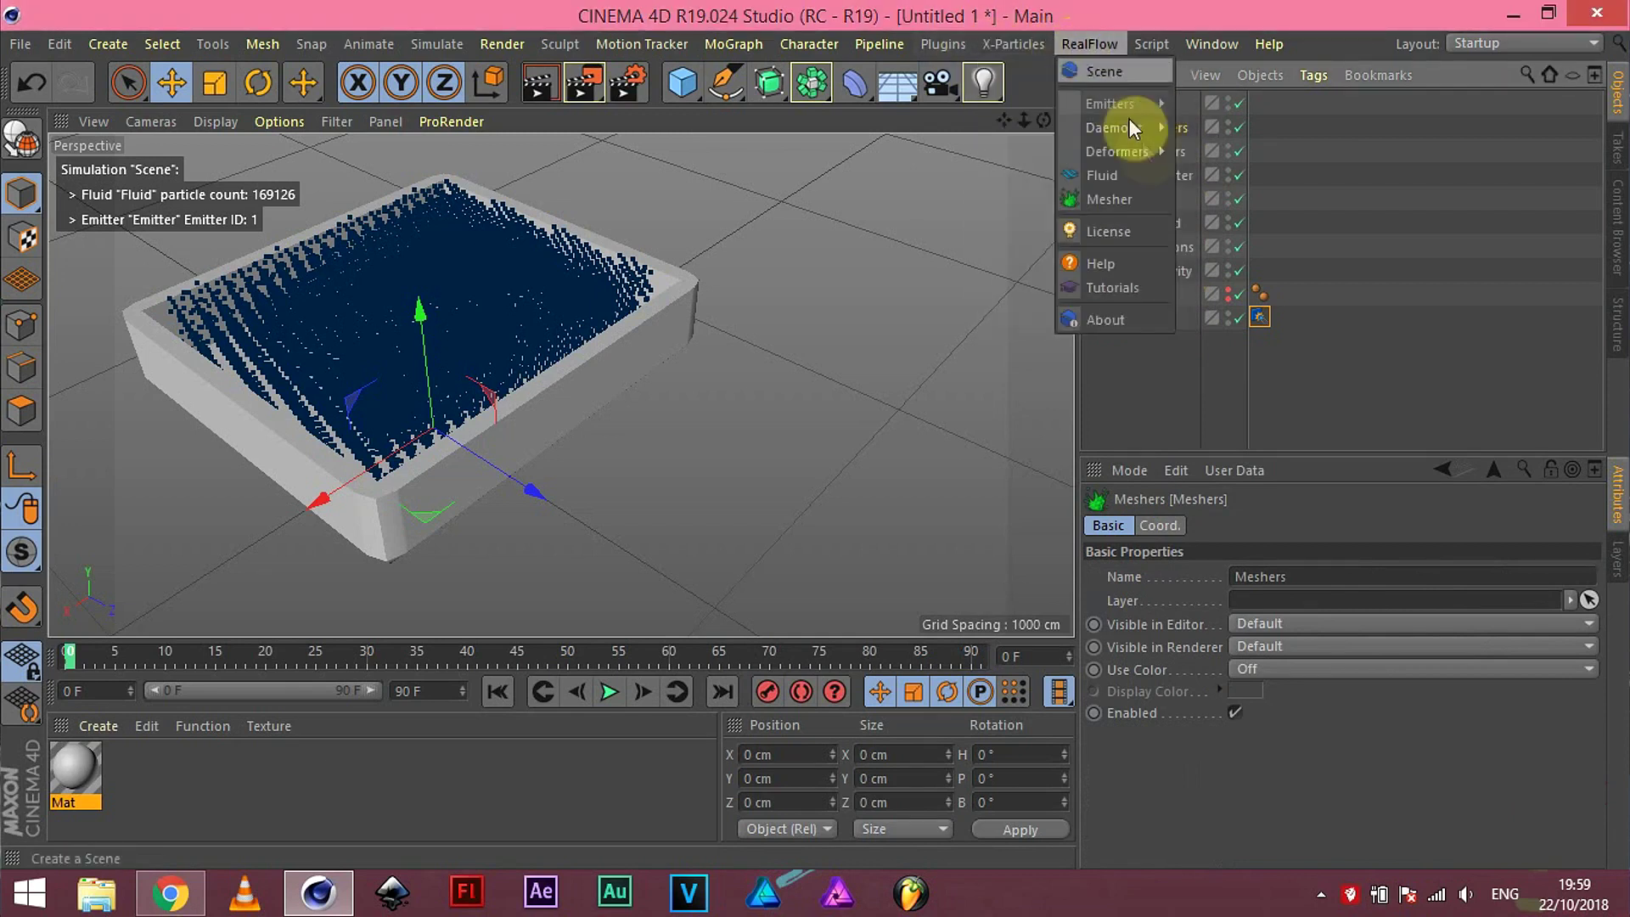
left_click(1144, 198)
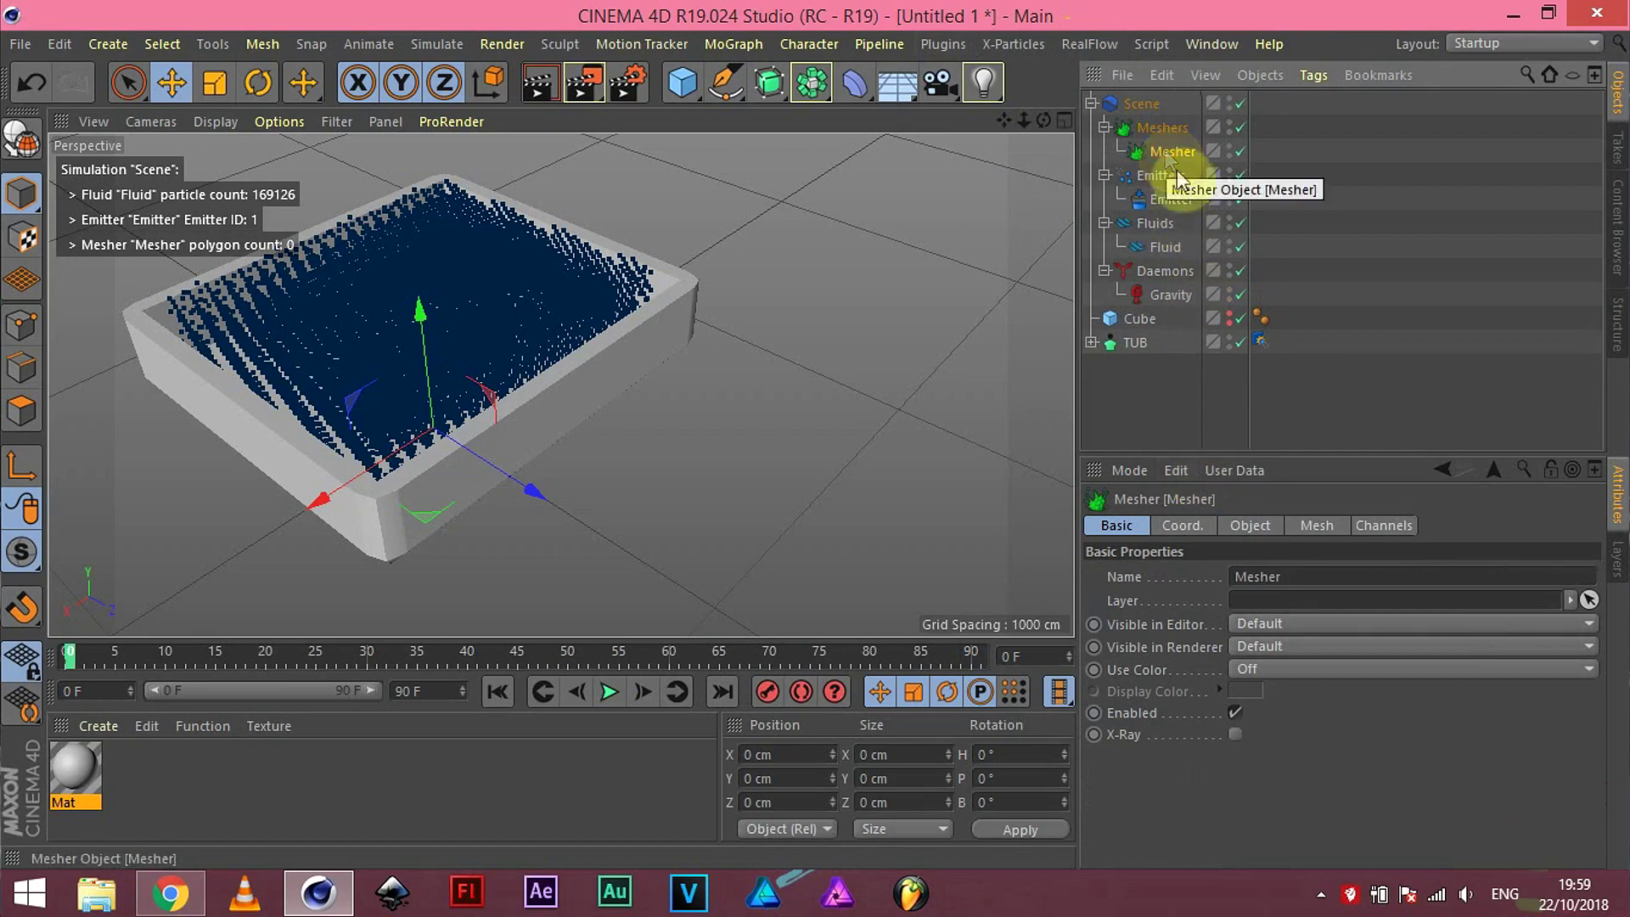
left_click(1261, 525)
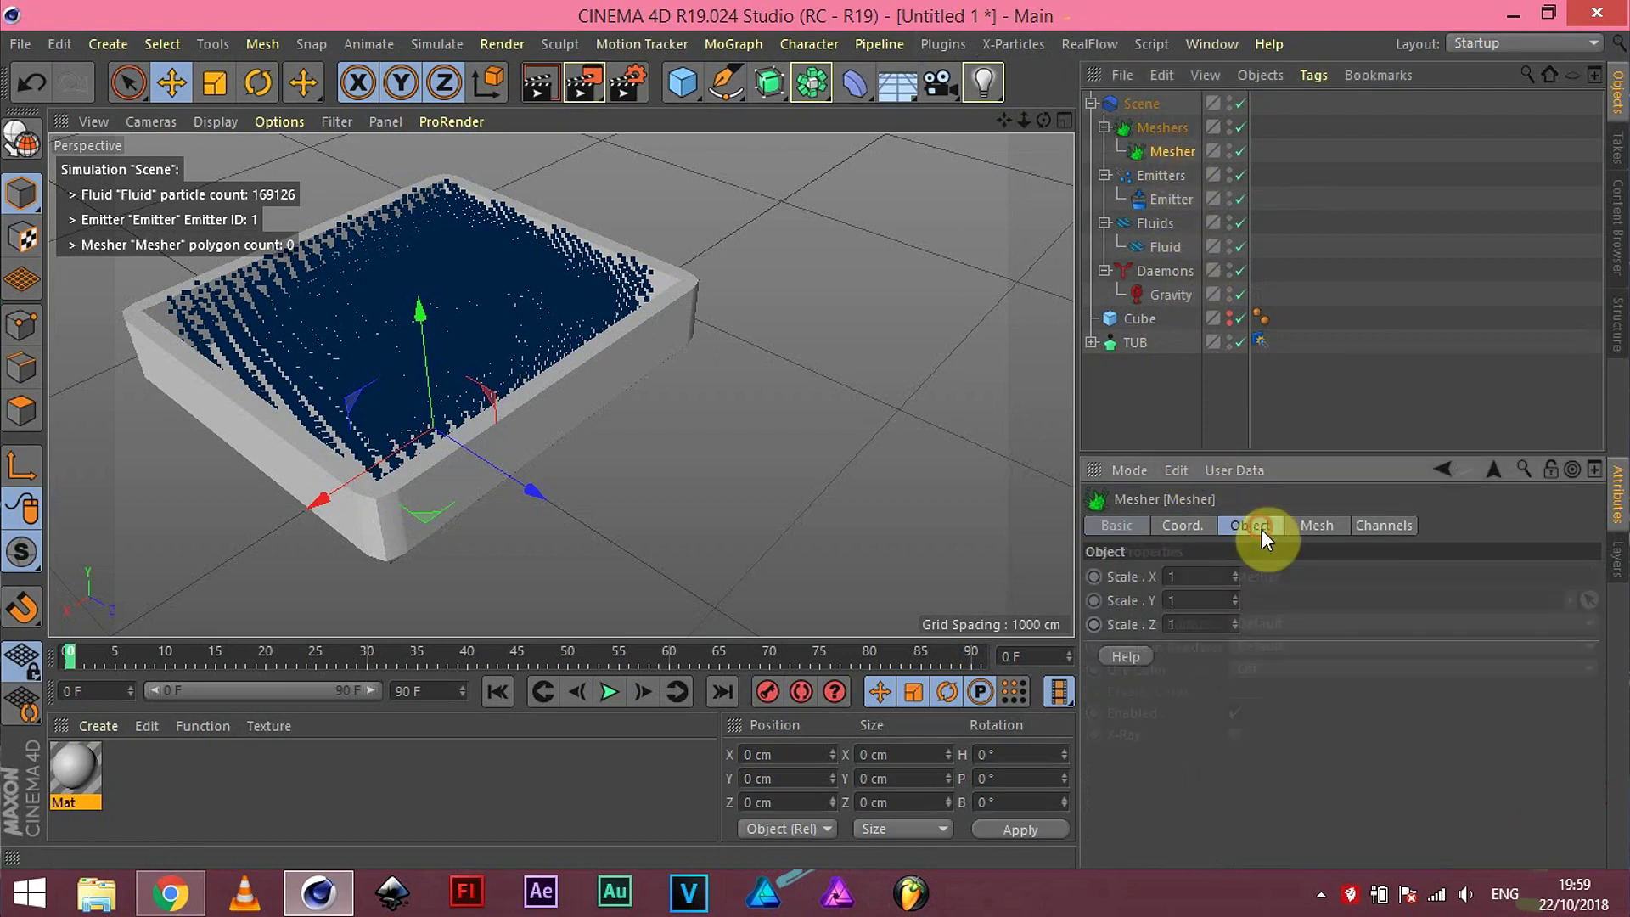
left_click(1312, 526)
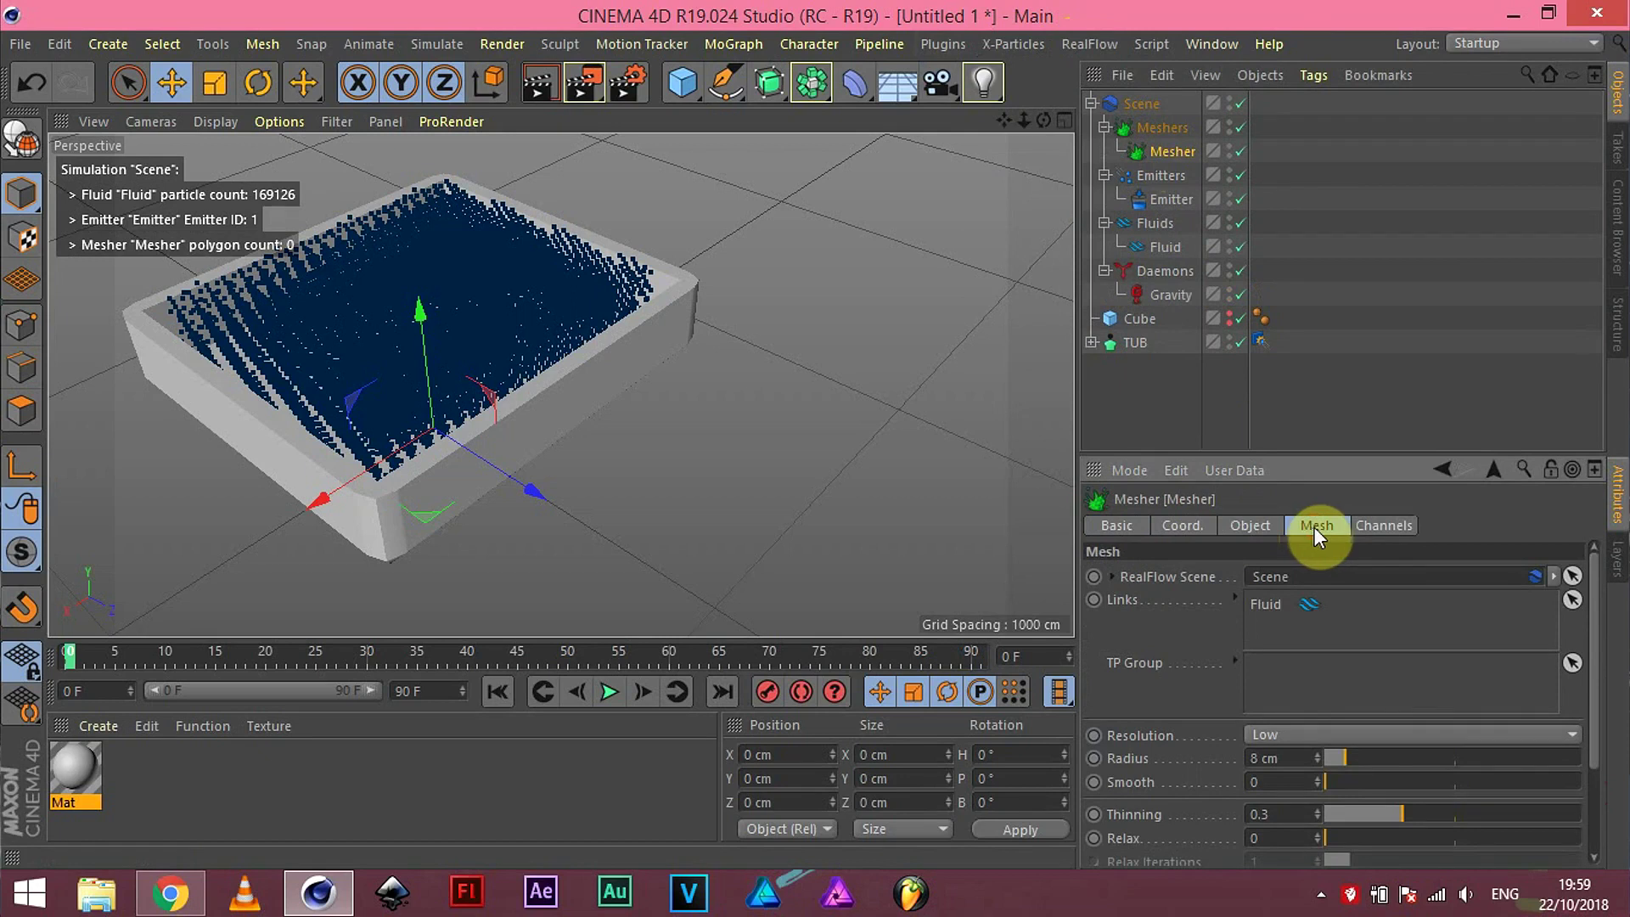
left_click(1369, 526)
left_click(1266, 526)
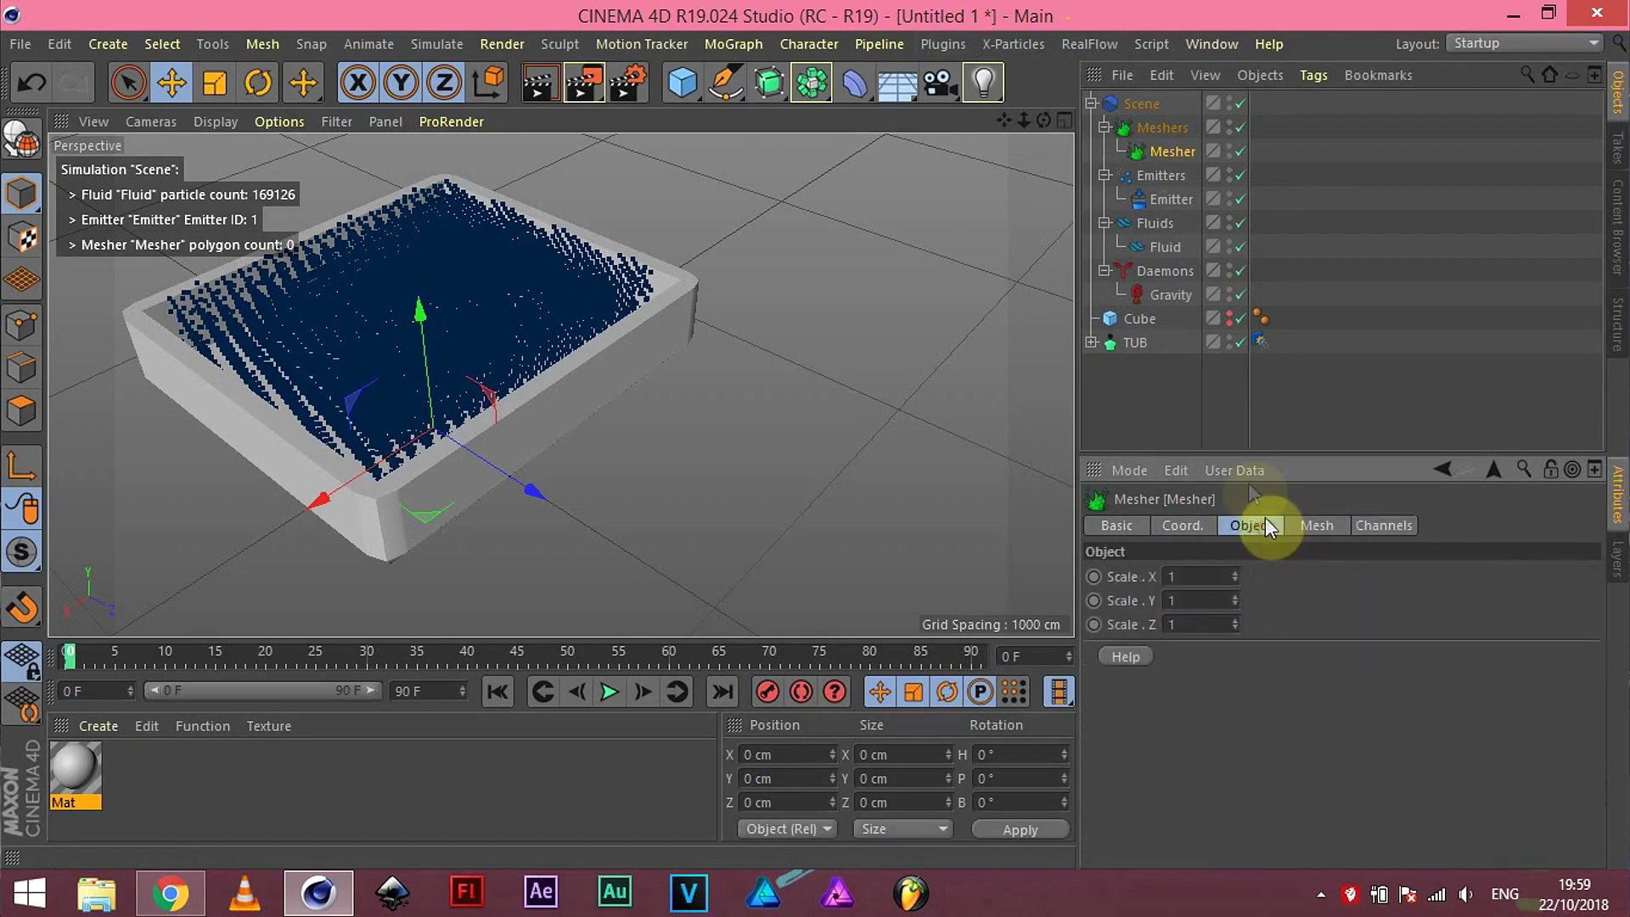
Step: Build the Mesher's fluid mesh at Low resolution with an 8 cm radius
left_click(1169, 132)
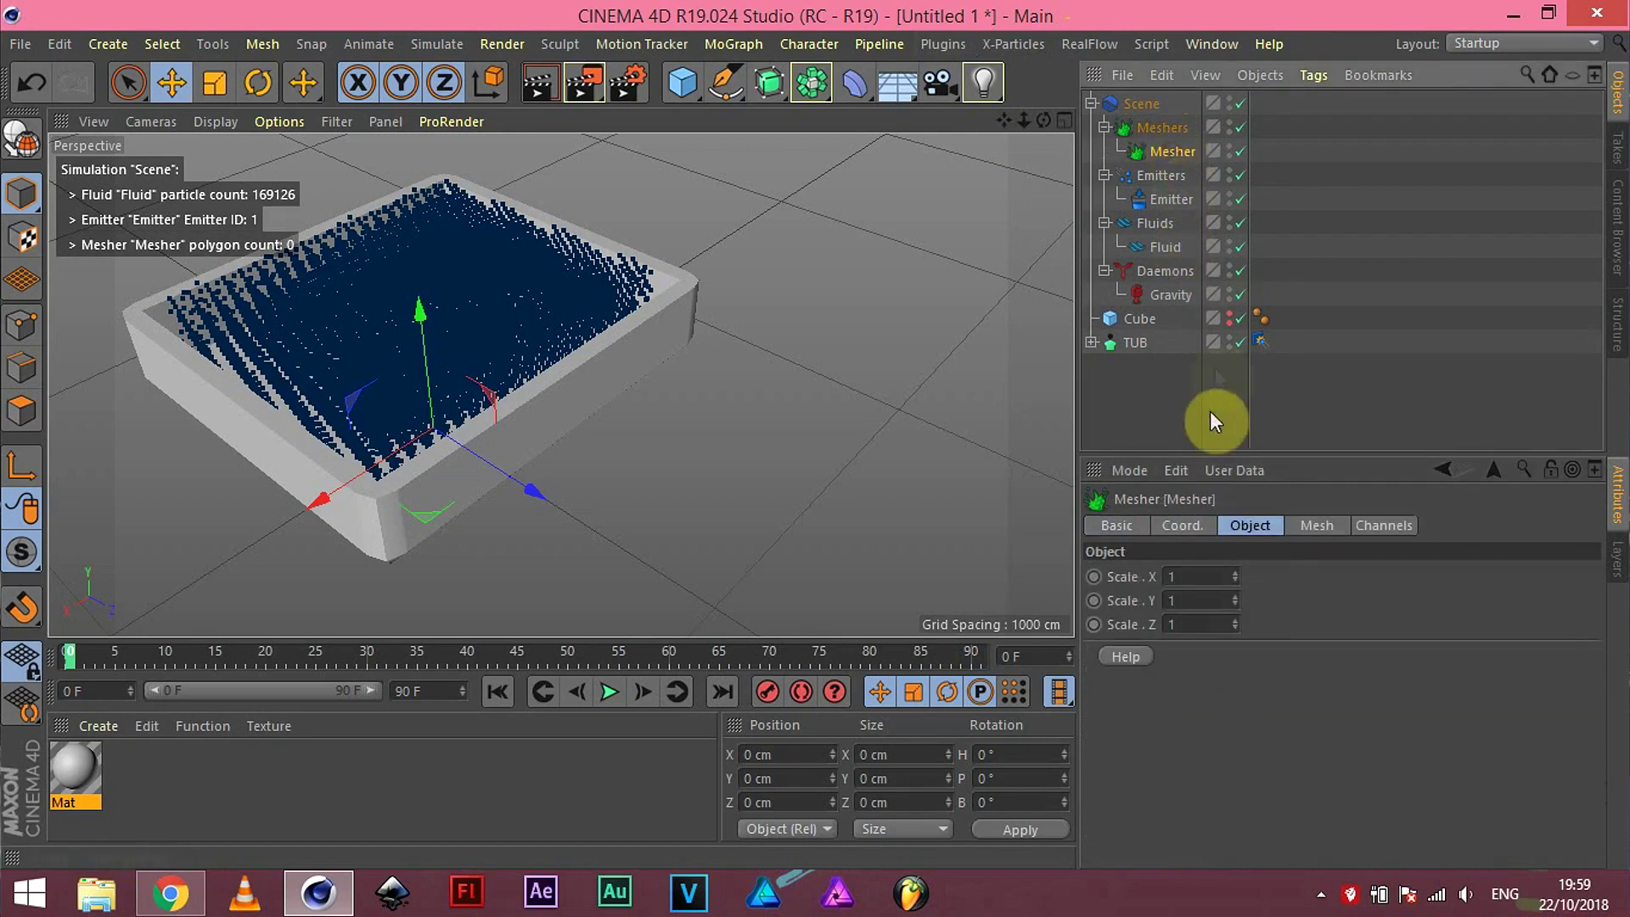
left_click(1312, 526)
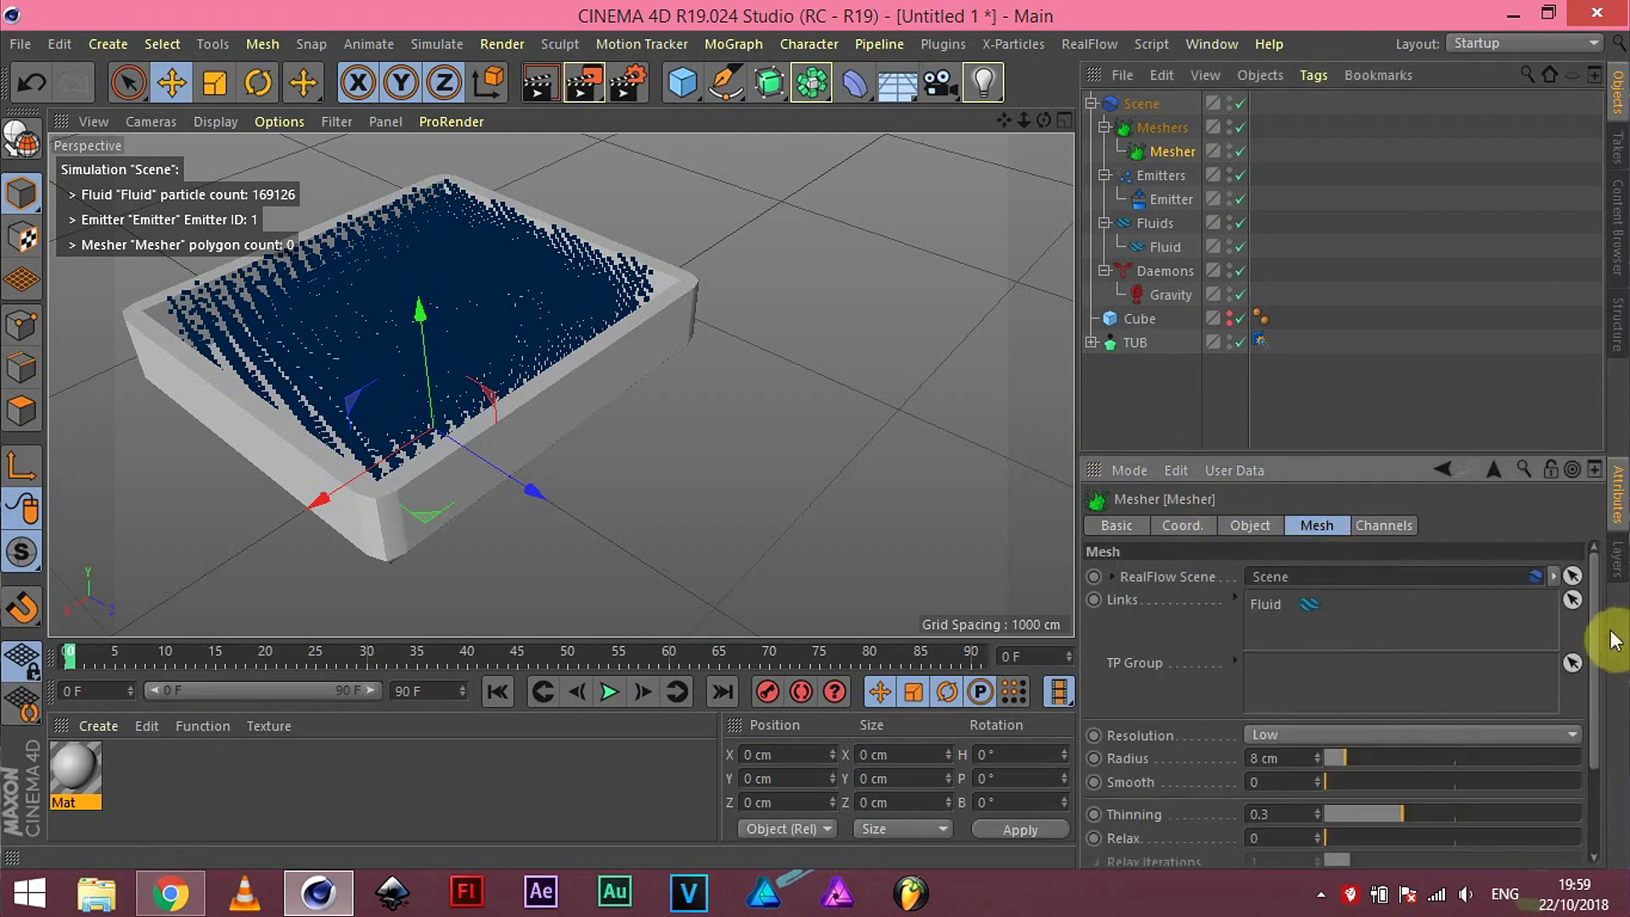
left_click_drag(1593, 653, 1593, 766)
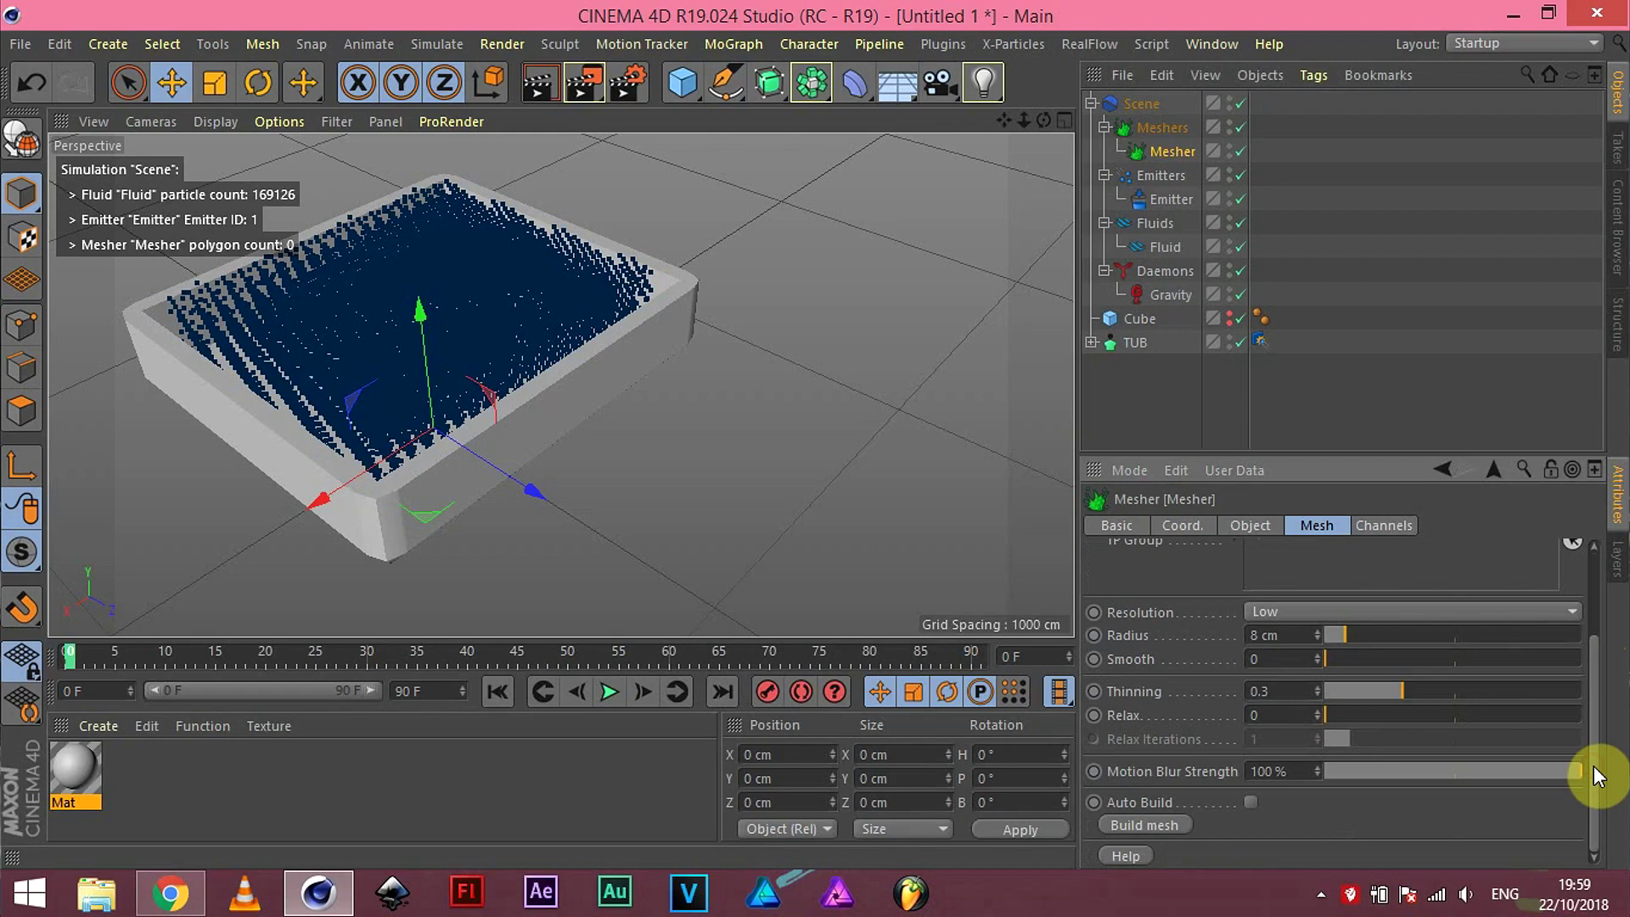
left_click(1175, 820)
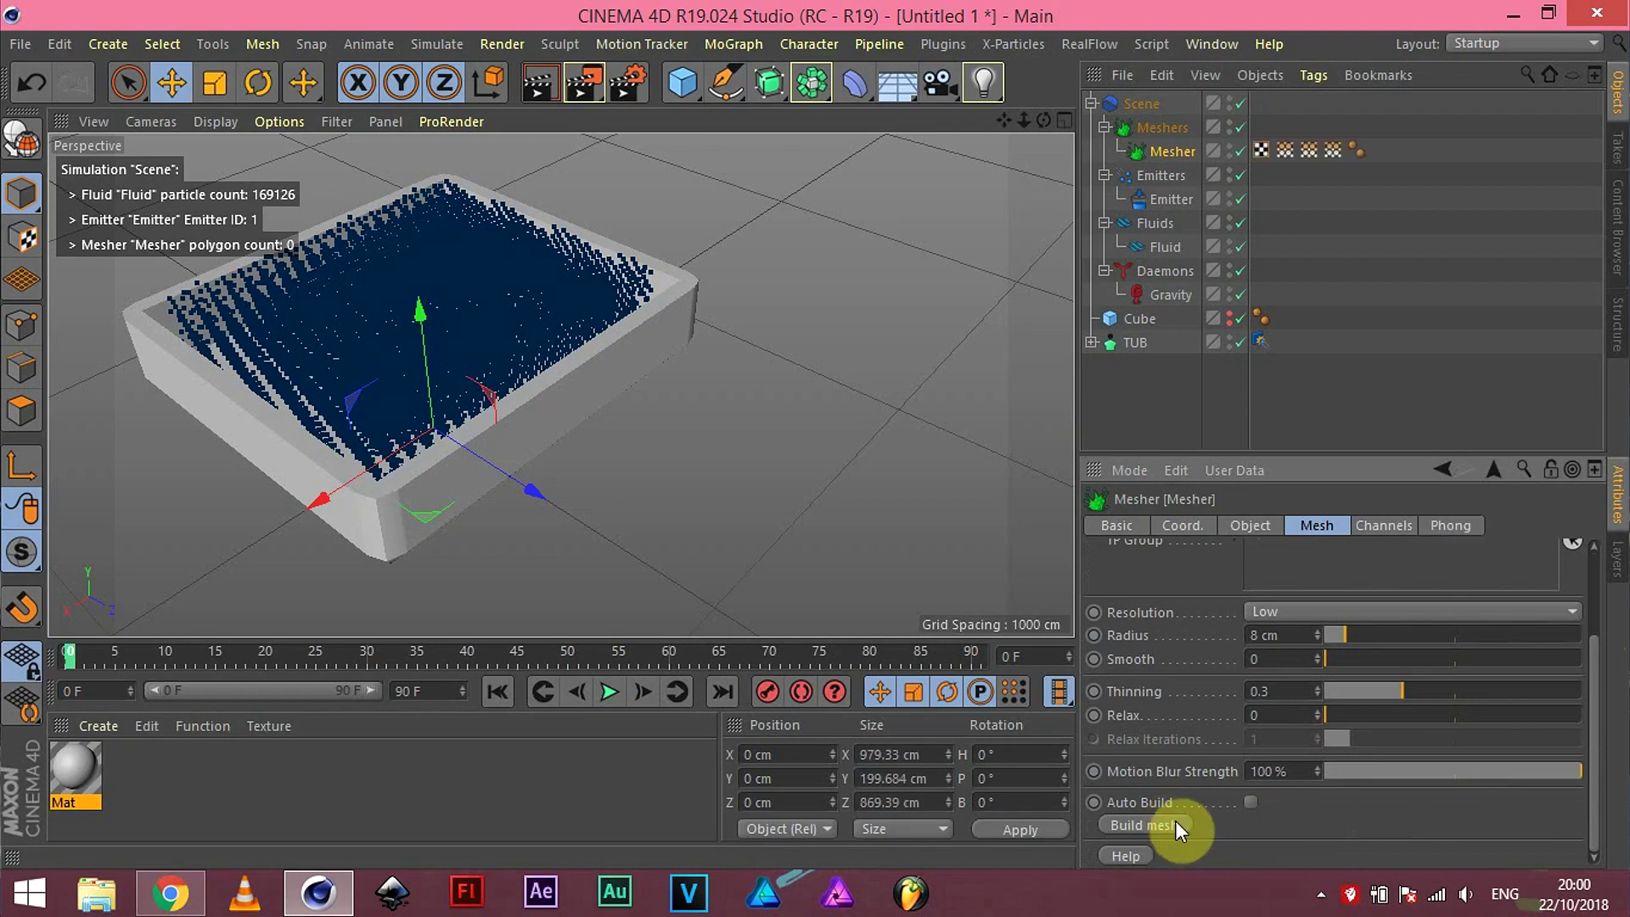
Step: Play the meshed simulation and watch the water slosh in the tub up to frame 67
left_click(609, 692)
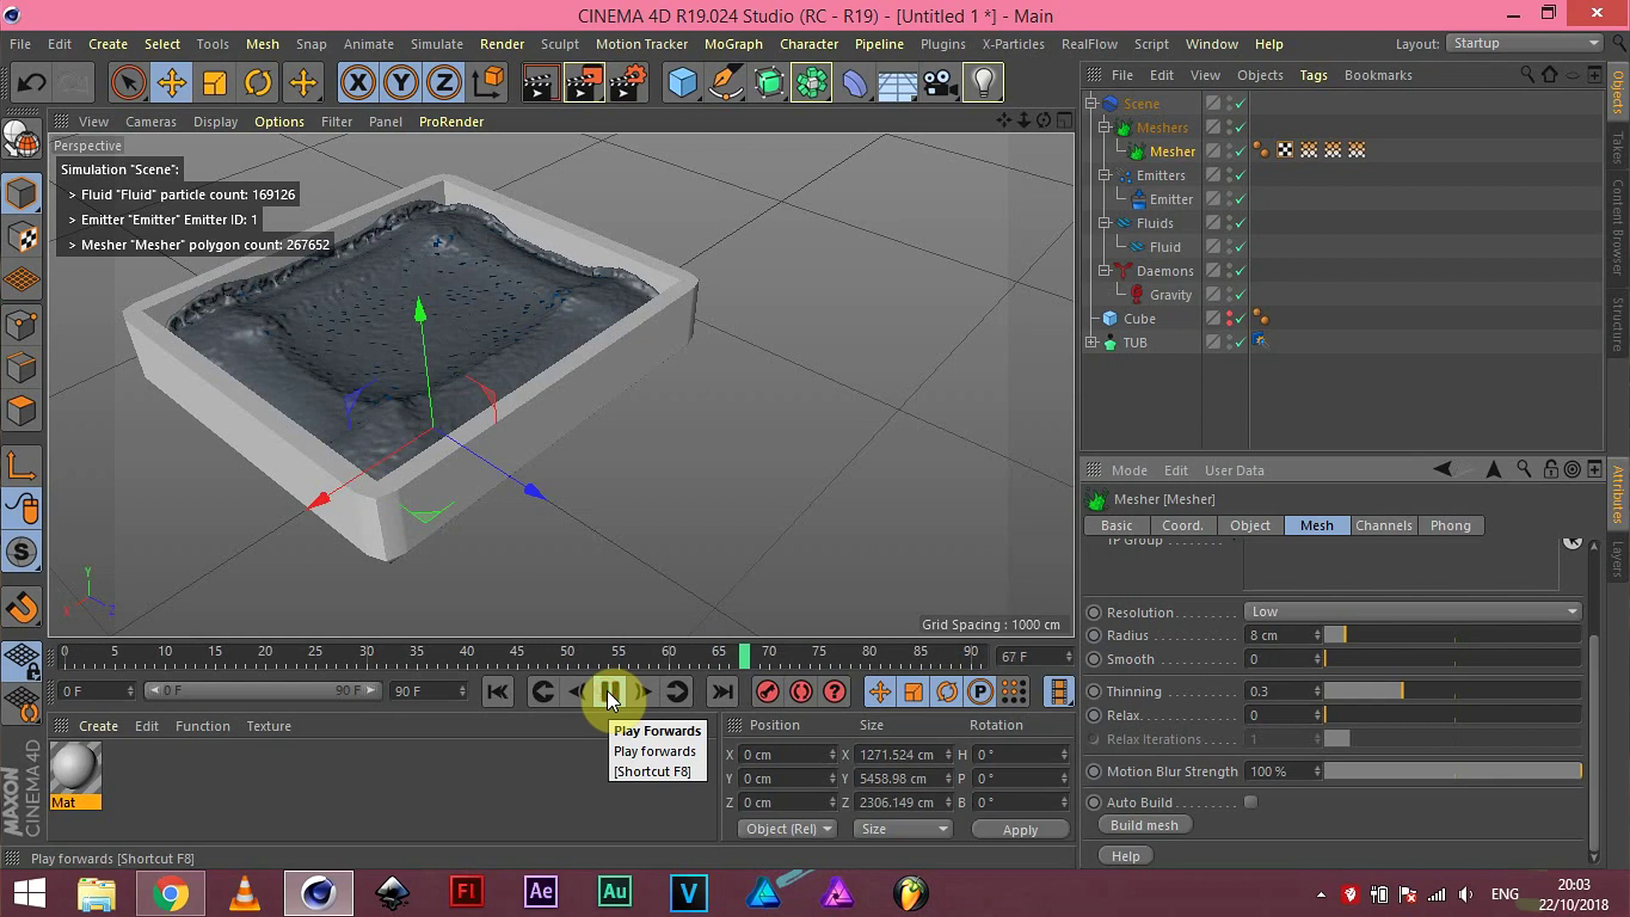
Step: Stop playback, turn on the Fluid's Use Initial State, rewind to frame 0, and reselect Mesher
left_click(609, 696)
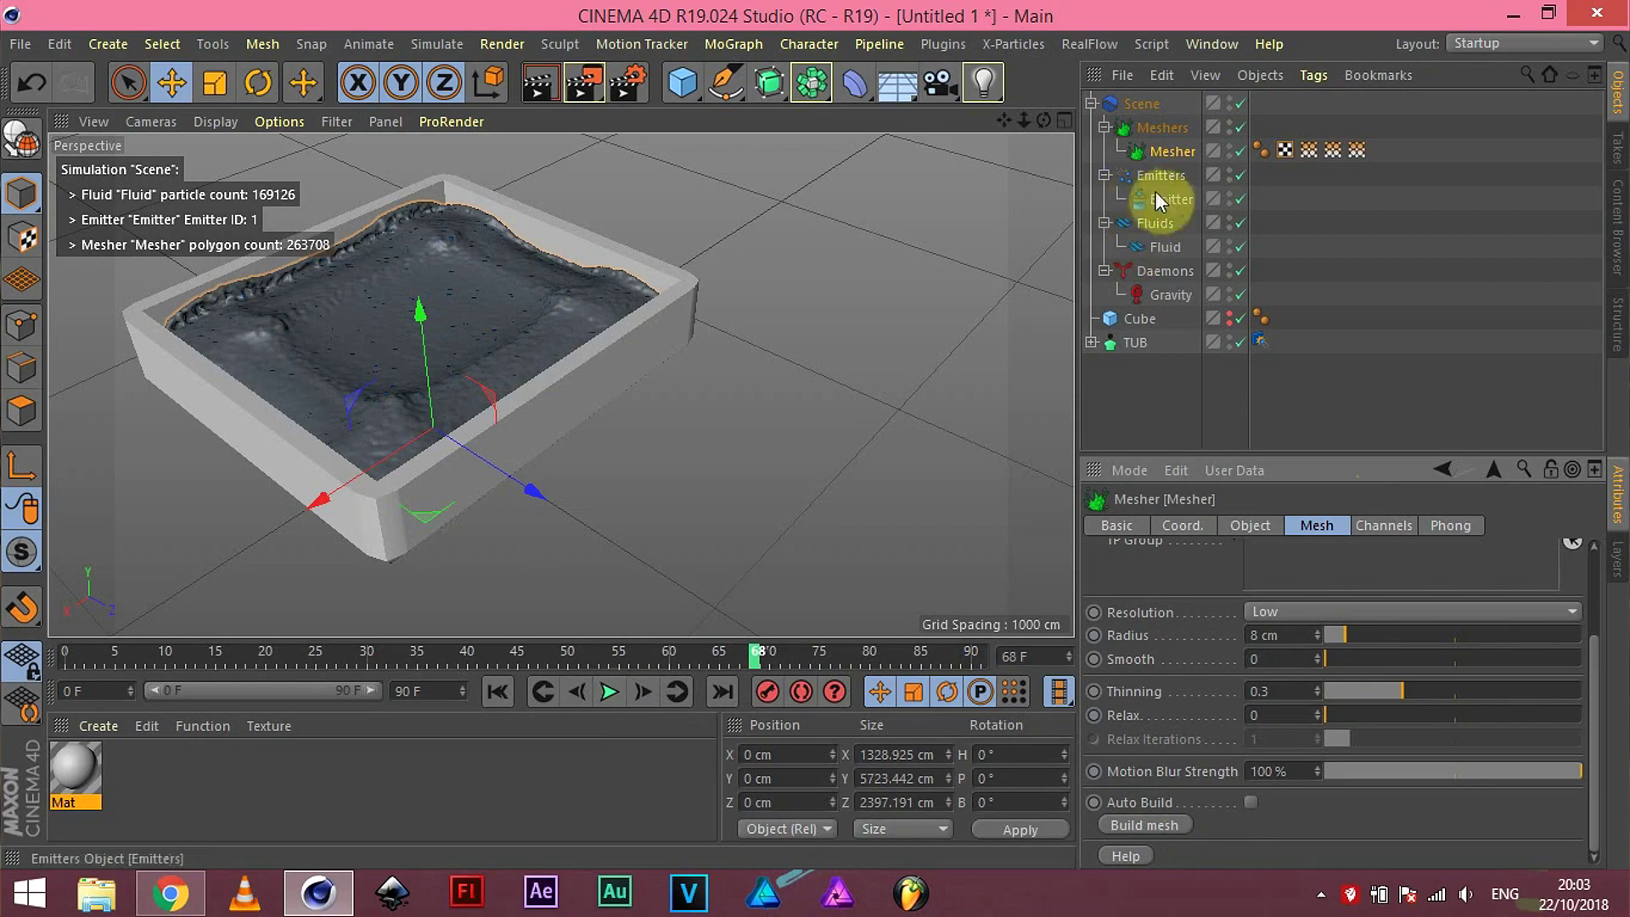
left_click(1163, 226)
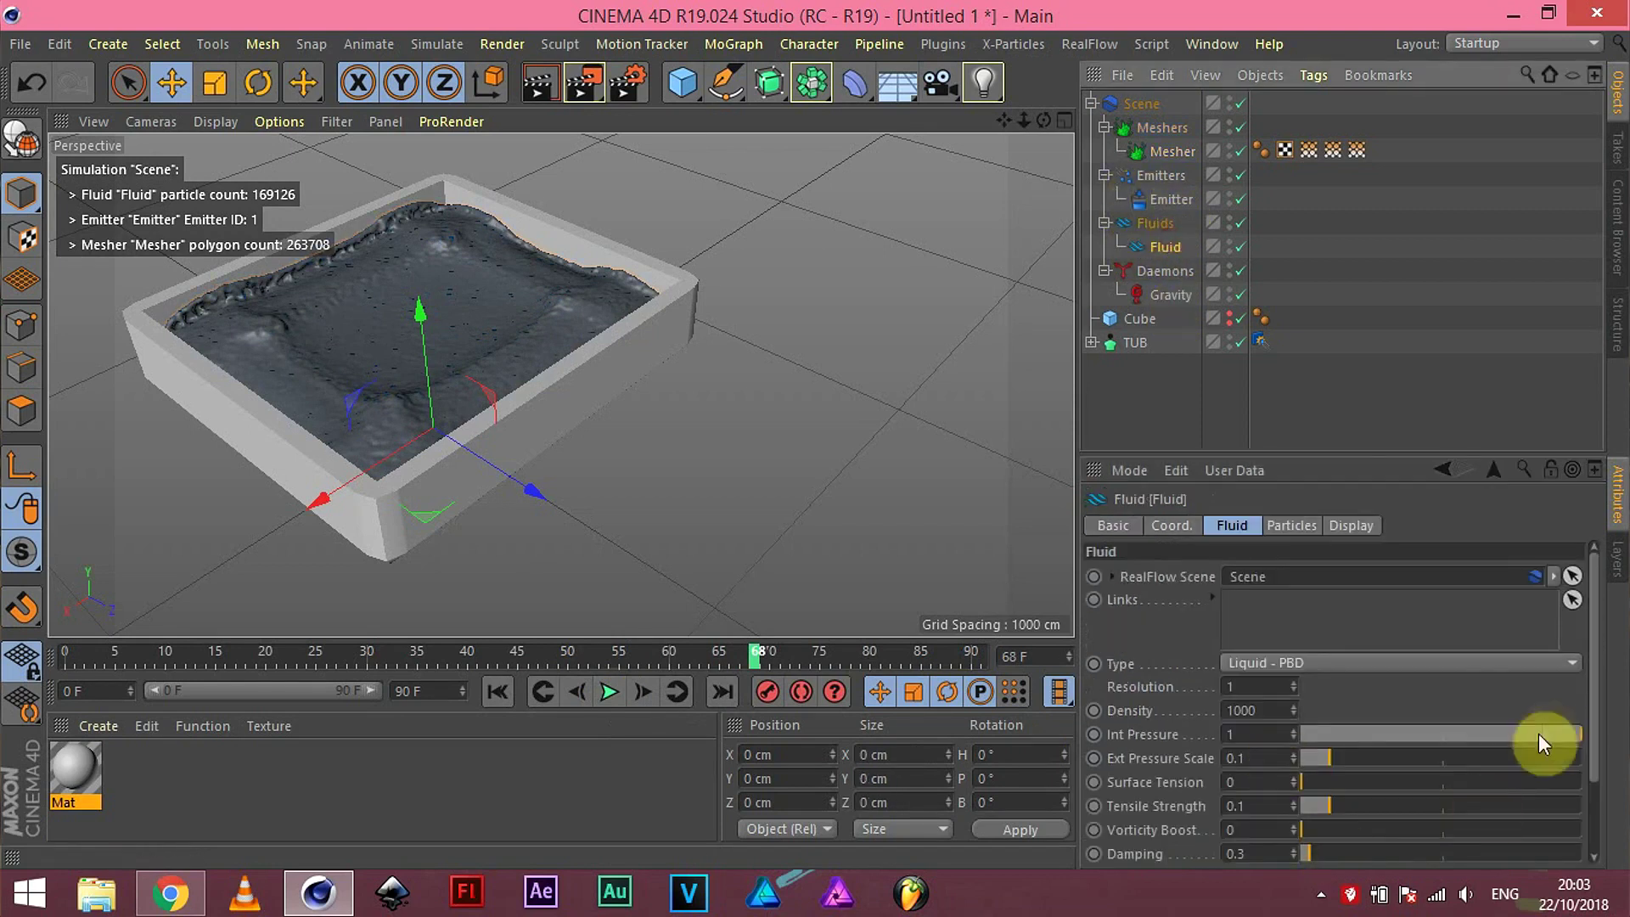
scroll(1599, 738, "down", 3)
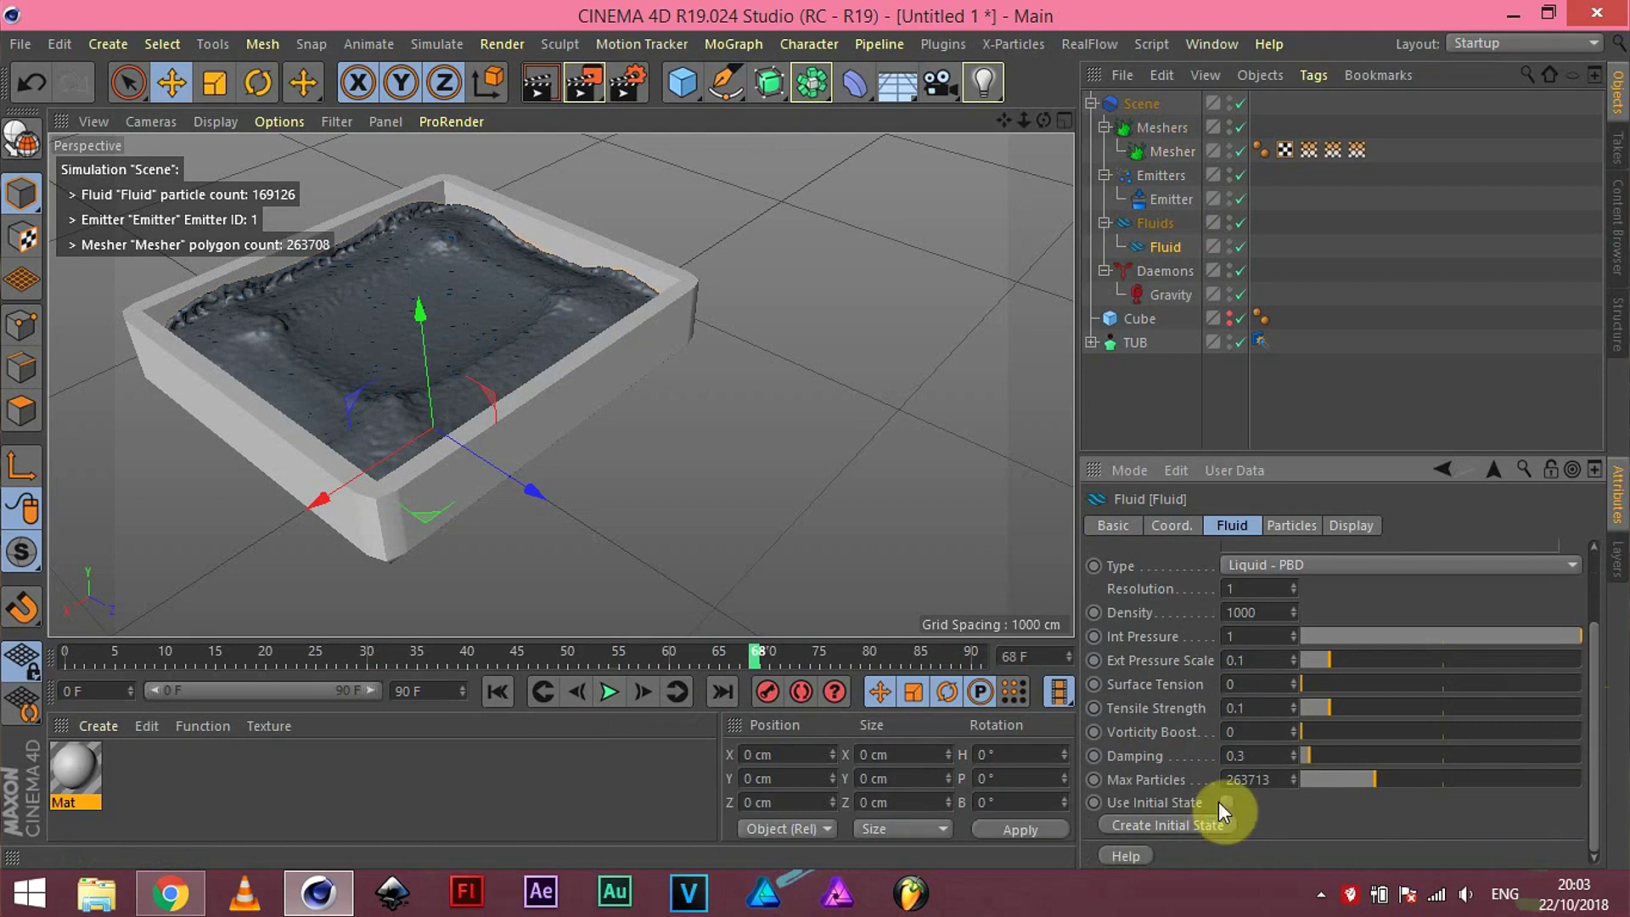
left_click(499, 690)
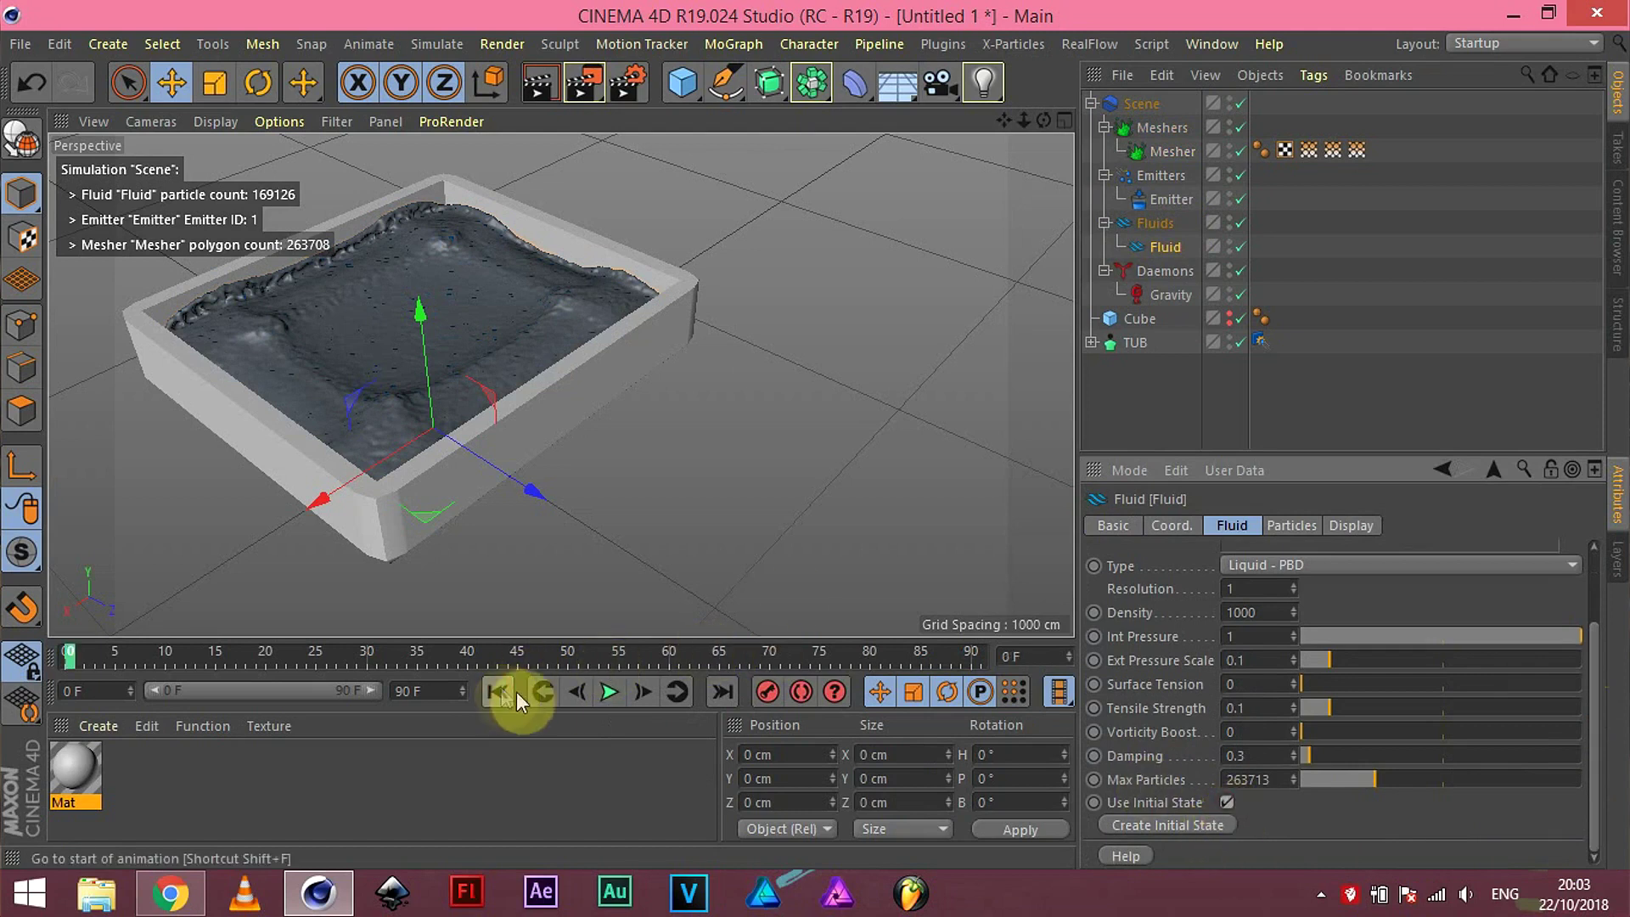
left_click(1174, 151)
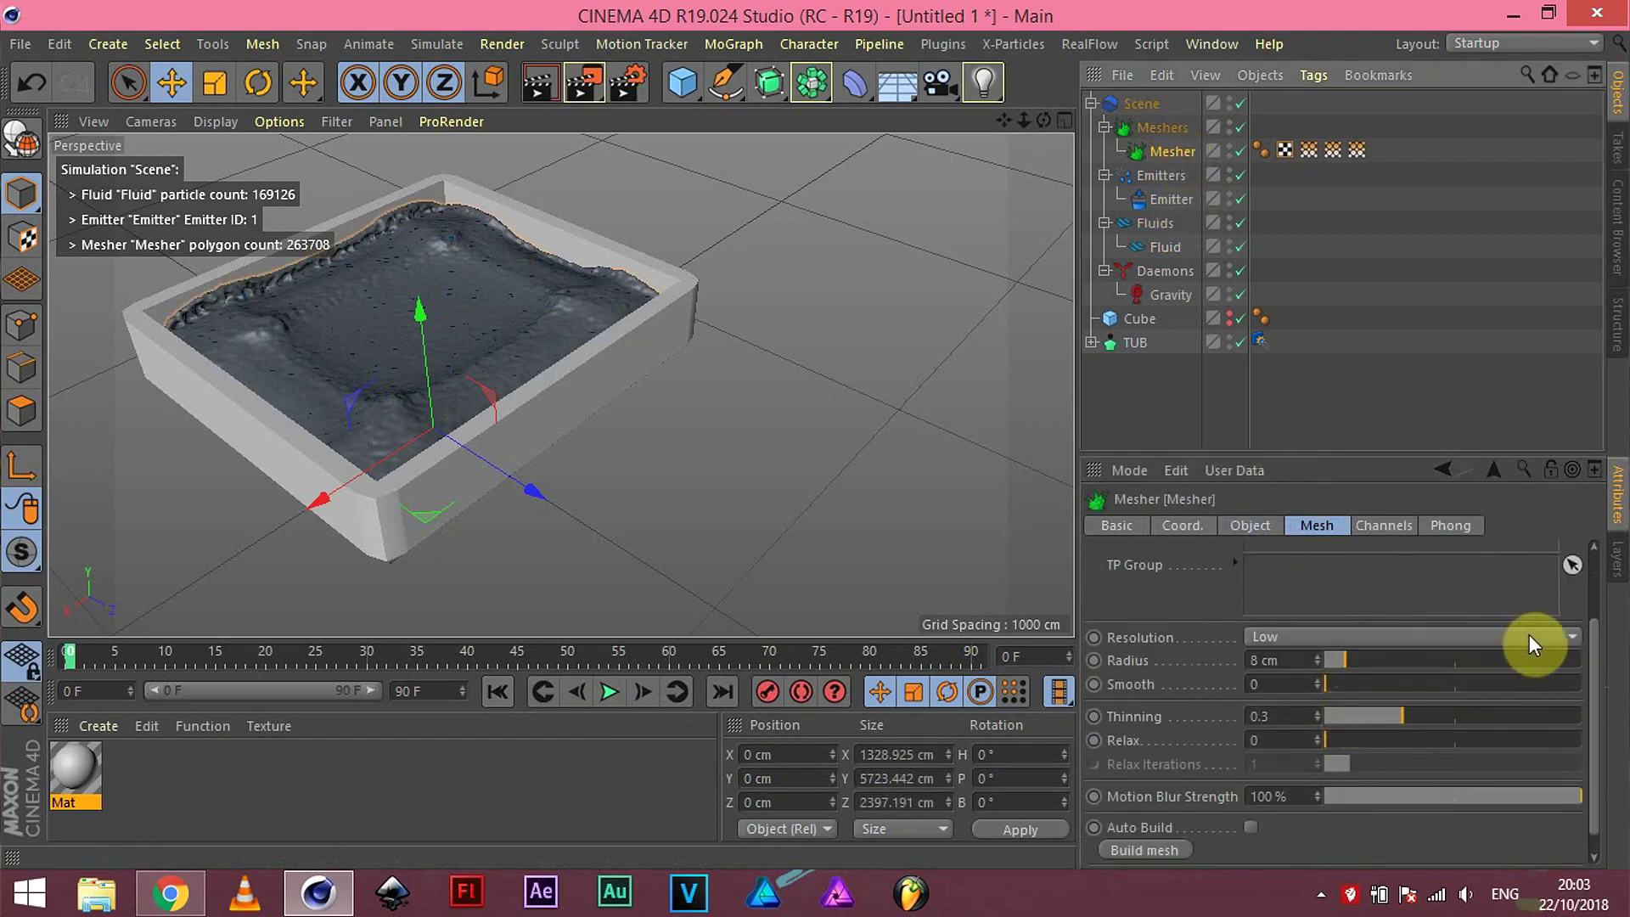
Step: Set the Mesher's Smooth value to 1
left_click_drag(1594, 660, 1583, 609)
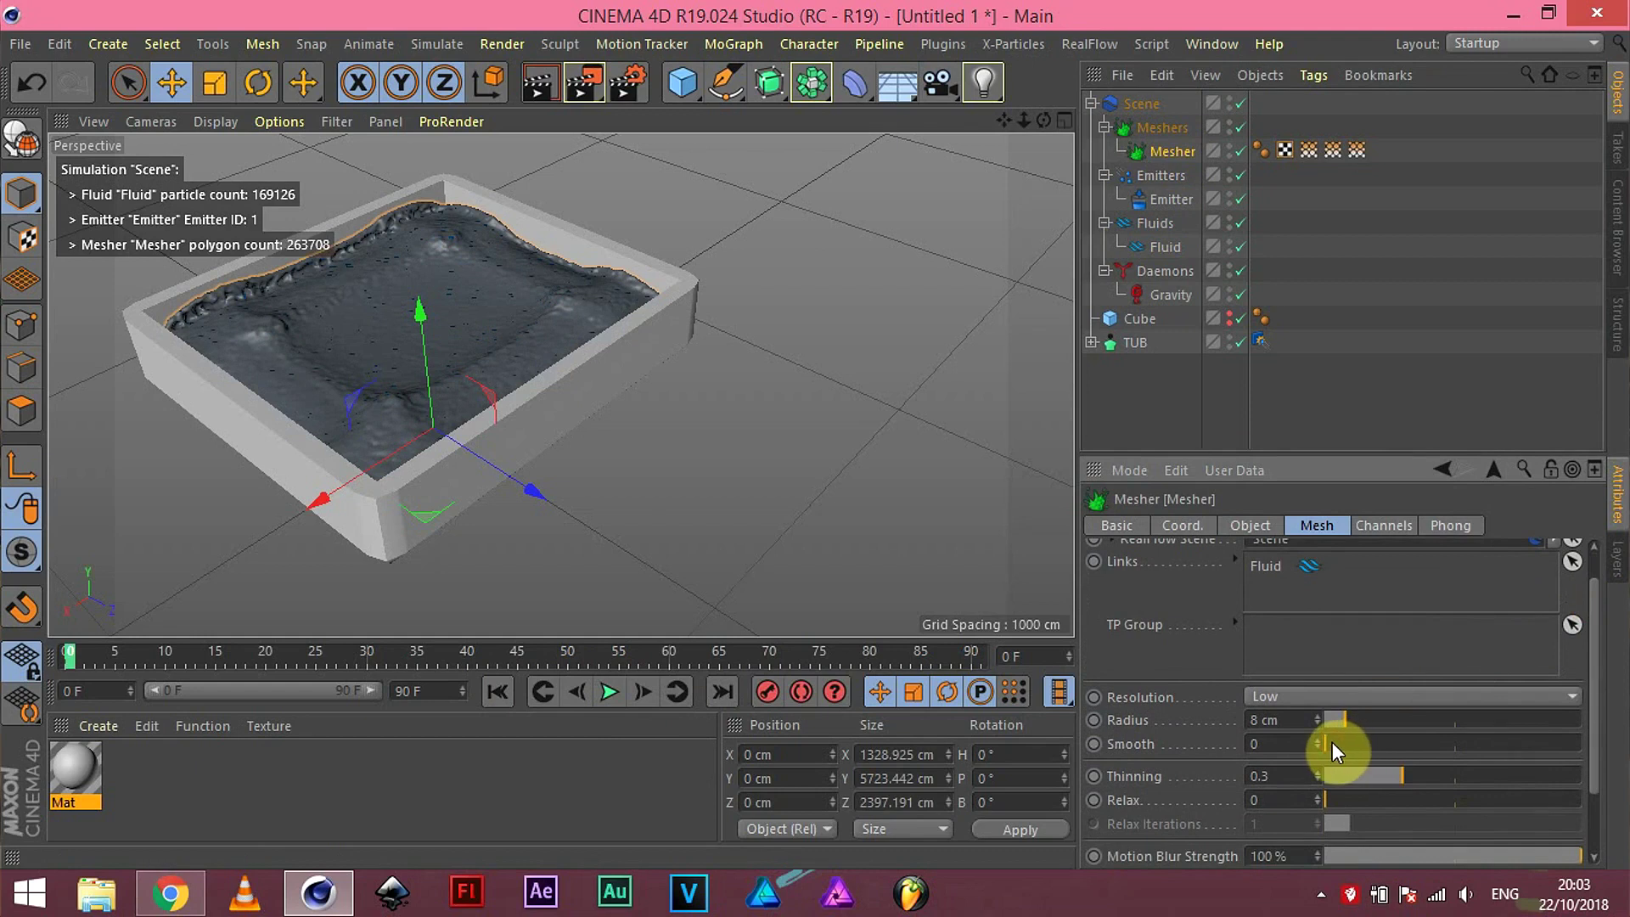
double_click(1278, 743)
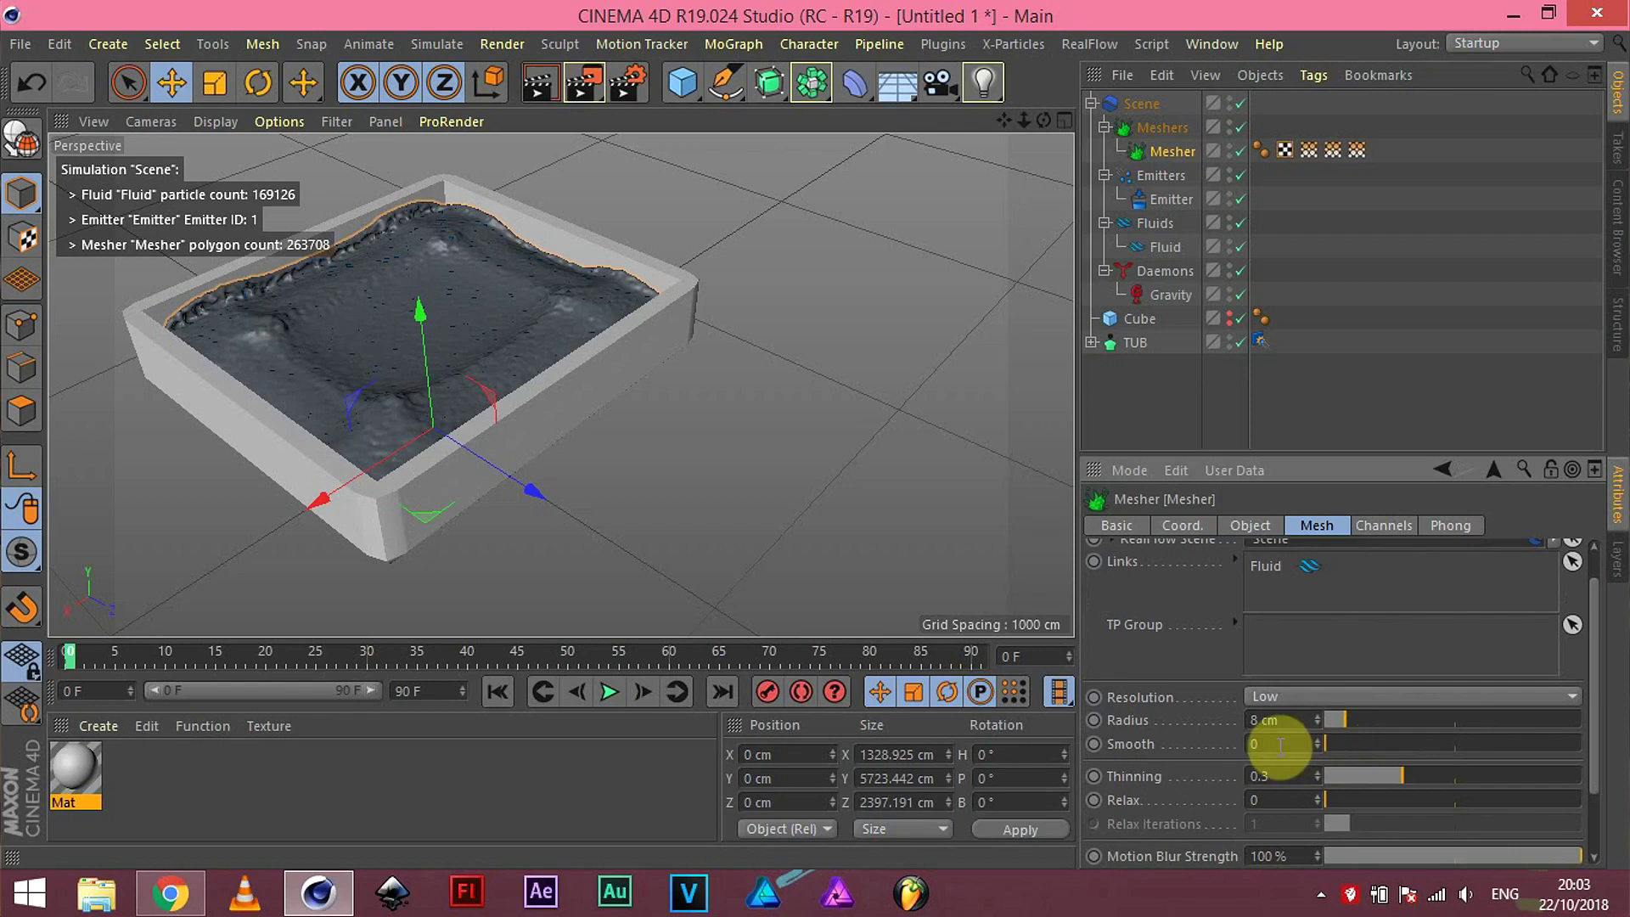
type("1")
key("Return")
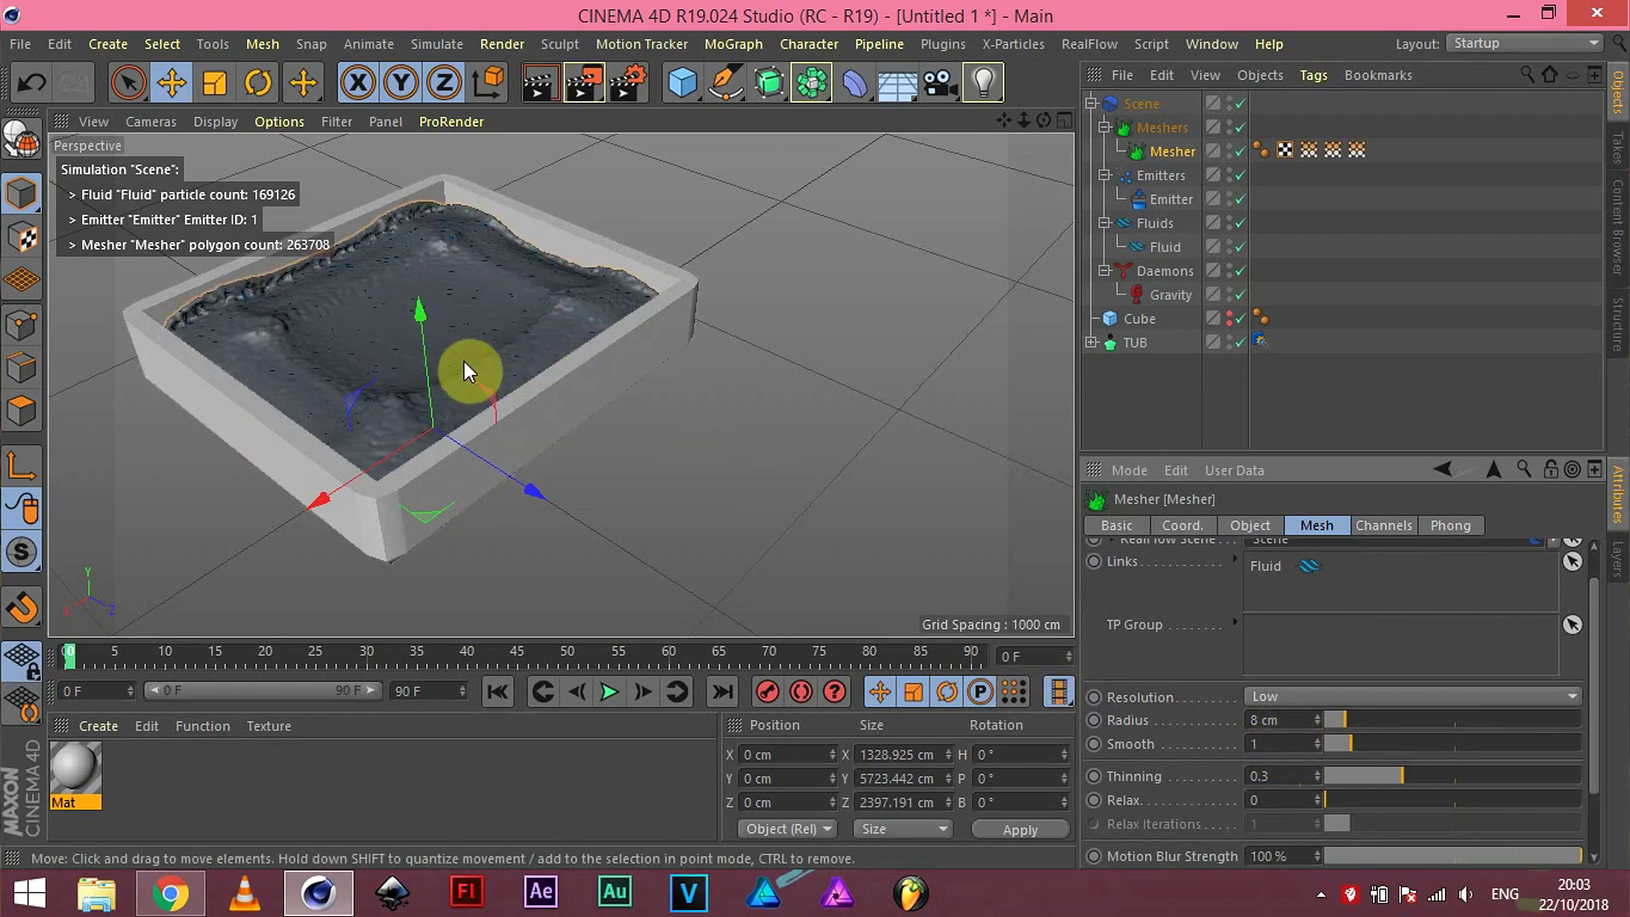
Step: Orbit to low side angles to inspect the smoothed water surface in the tub
scroll(402, 334, "up", 3)
scroll(395, 329, "up", 2)
mouse_move(432, 350)
left_mouse_down("alt")
mouse_move(625, 396)
mouse_move(555, 337)
mouse_move(565, 353)
mouse_move(418, 346)
mouse_move(511, 365)
mouse_move(526, 319)
left_mouse_up("alt")
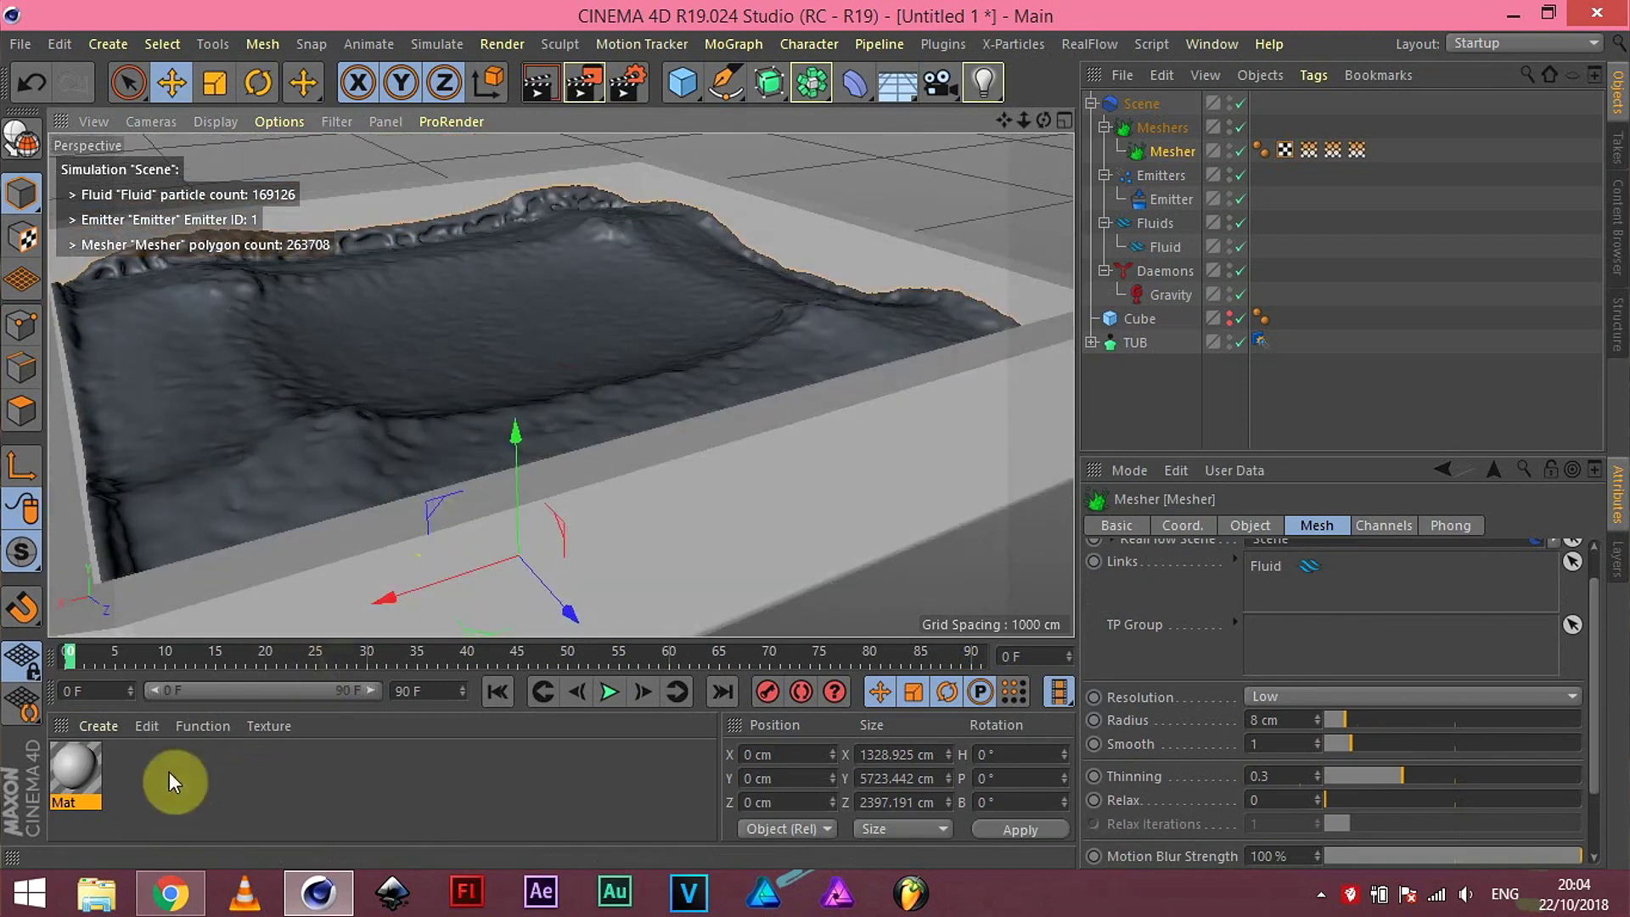
scroll(528, 401, "down", 5)
mouse_move(674, 255)
left_mouse_down("alt")
mouse_move(611, 353)
mouse_move(677, 393)
mouse_move(644, 330)
mouse_move(673, 229)
mouse_move(707, 380)
left_mouse_up("alt")
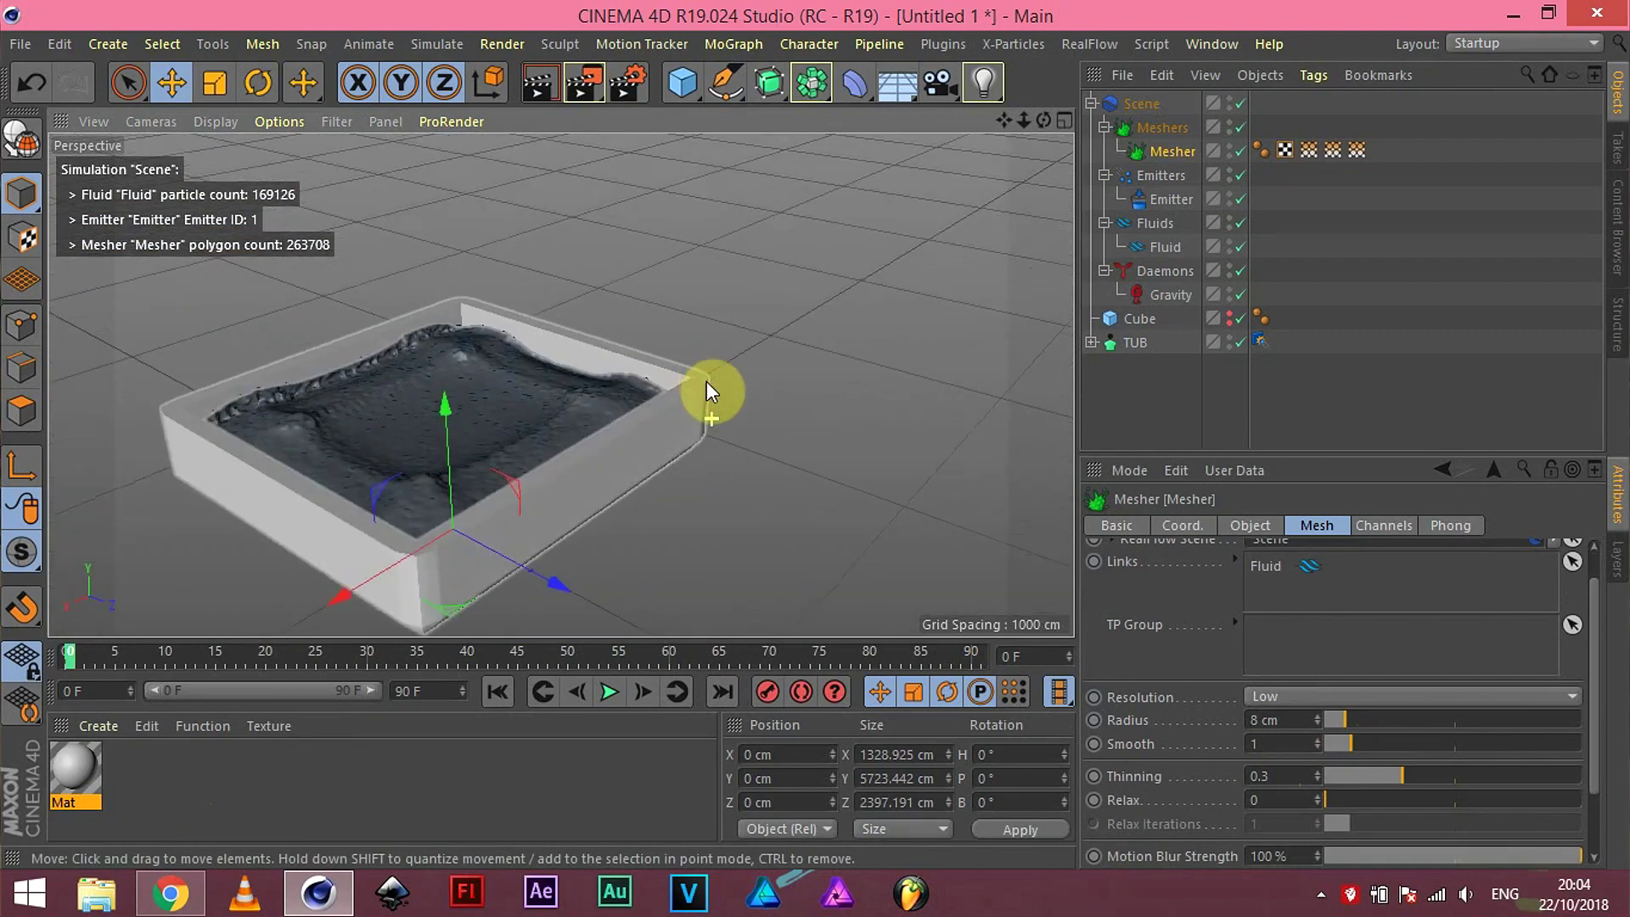
Step: Add a 100 cm radius Sphere and raise it to Y 1438.593 cm above the tub
left_click(679, 84)
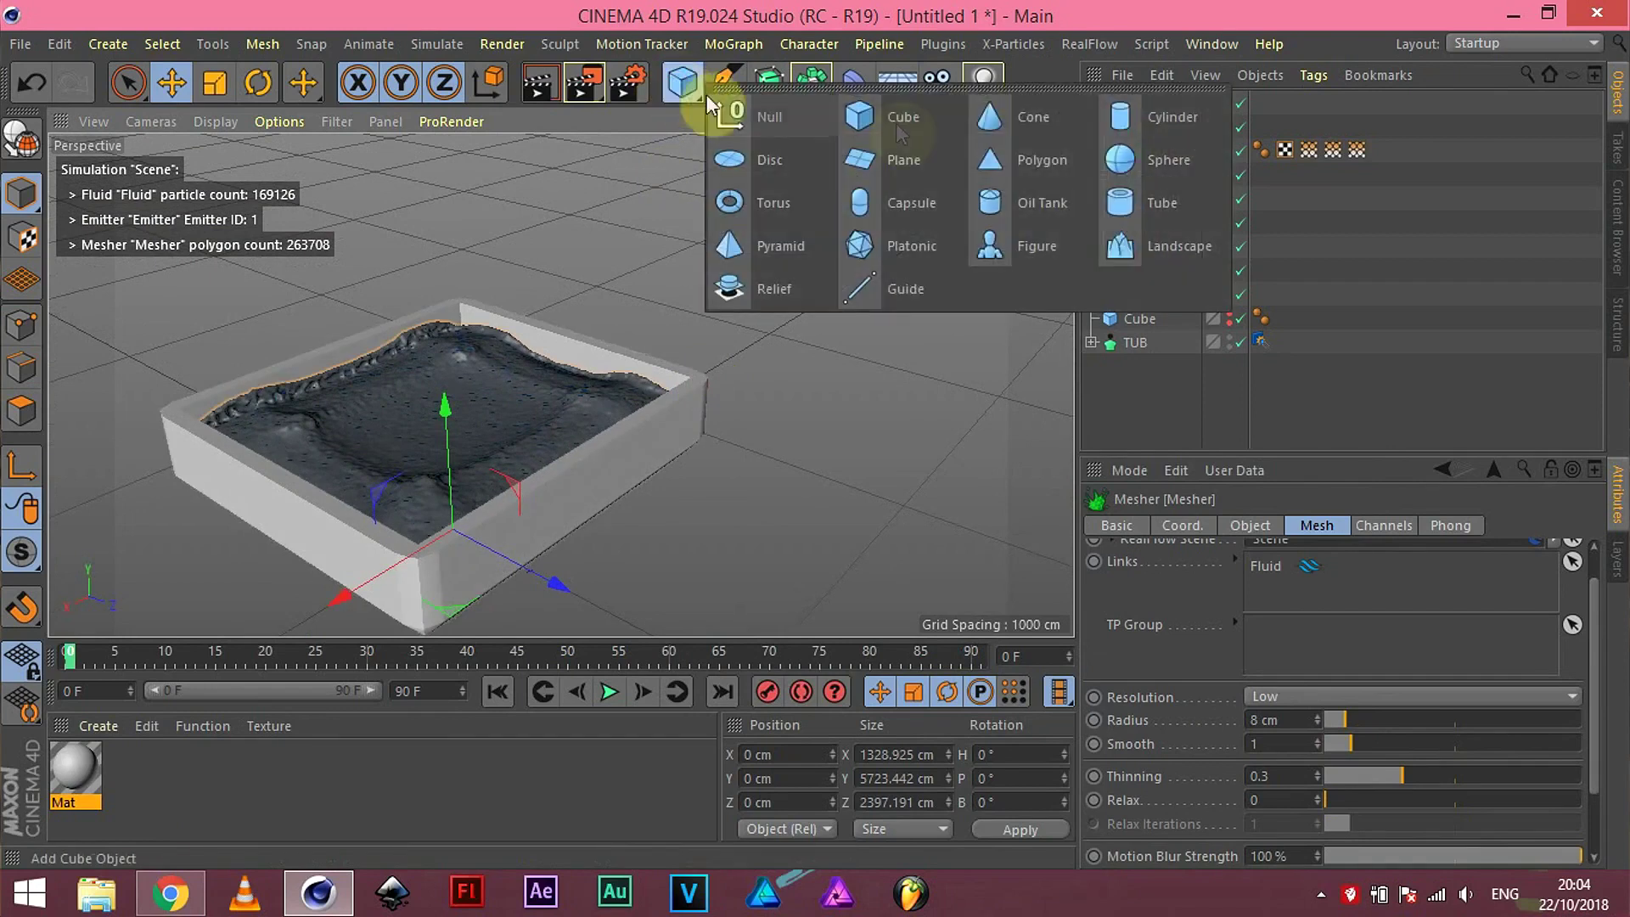
left_click(1104, 160)
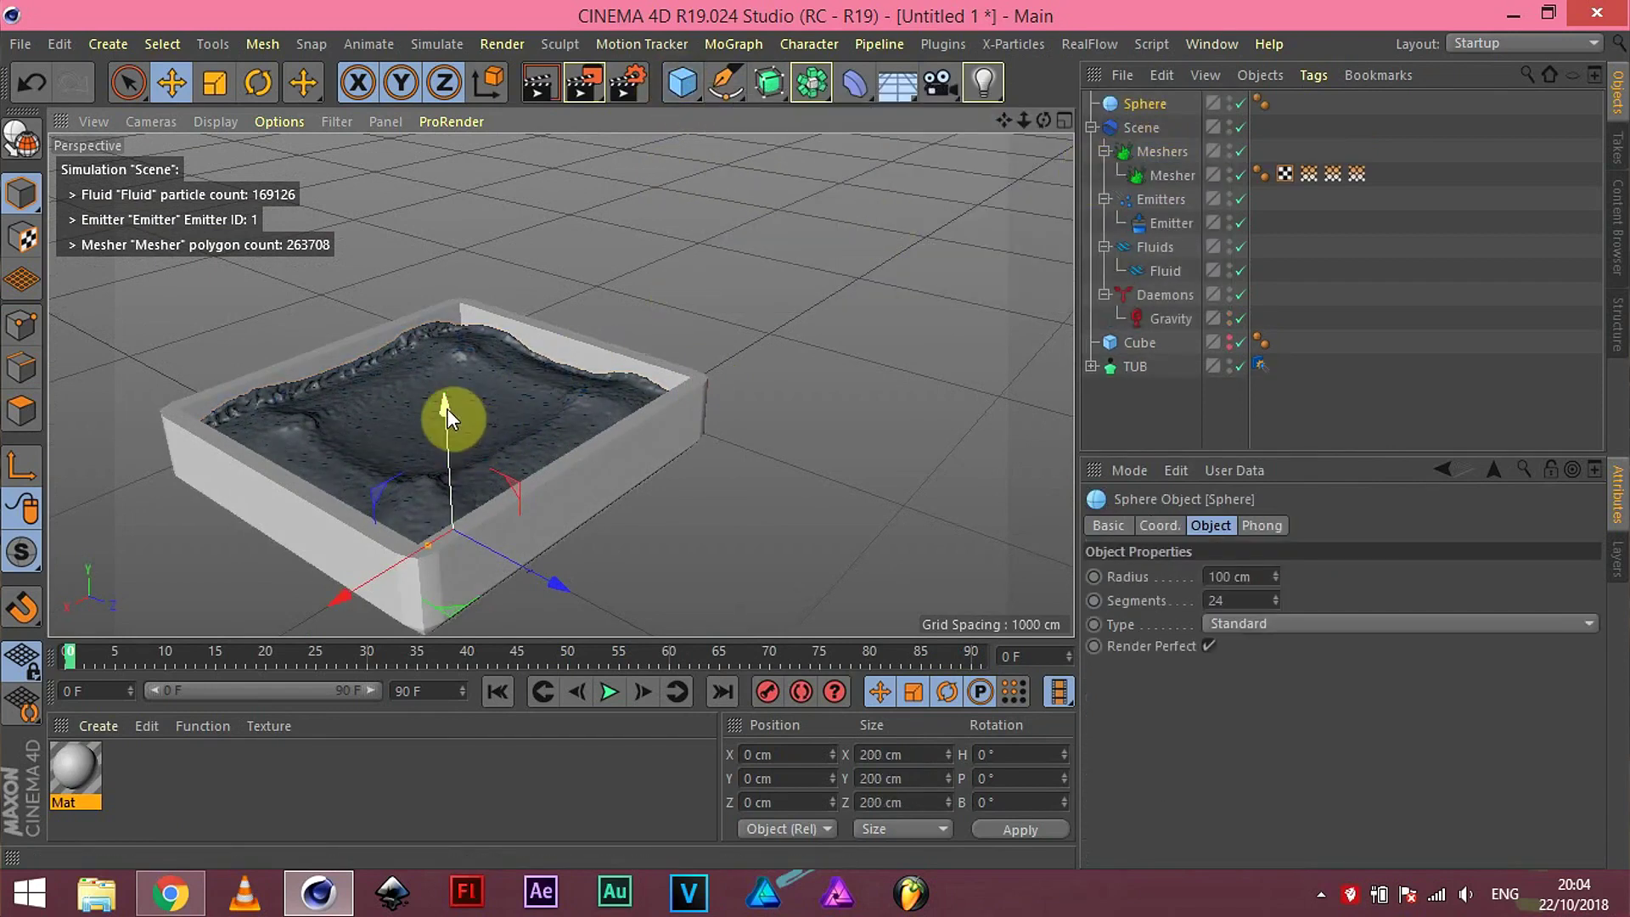
mouse_move(446, 408)
left_mouse_down()
mouse_move(429, 68)
mouse_move(430, 207)
left_mouse_up()
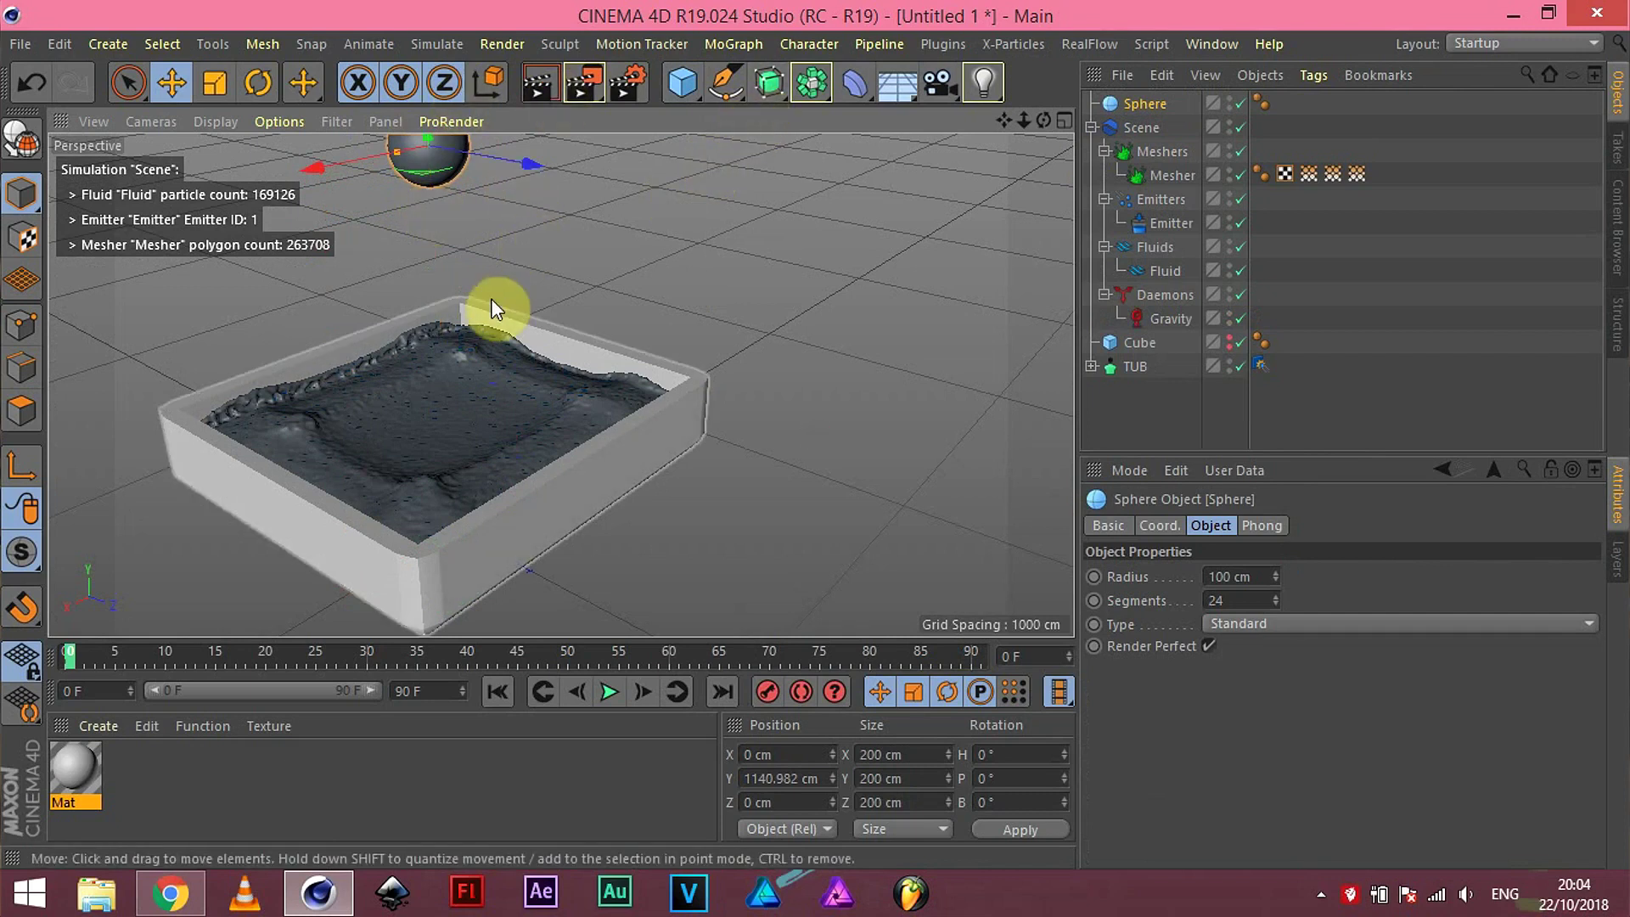
mouse_move(749, 159)
left_mouse_down("alt")
mouse_move(640, 183)
mouse_move(648, 359)
left_mouse_up("alt")
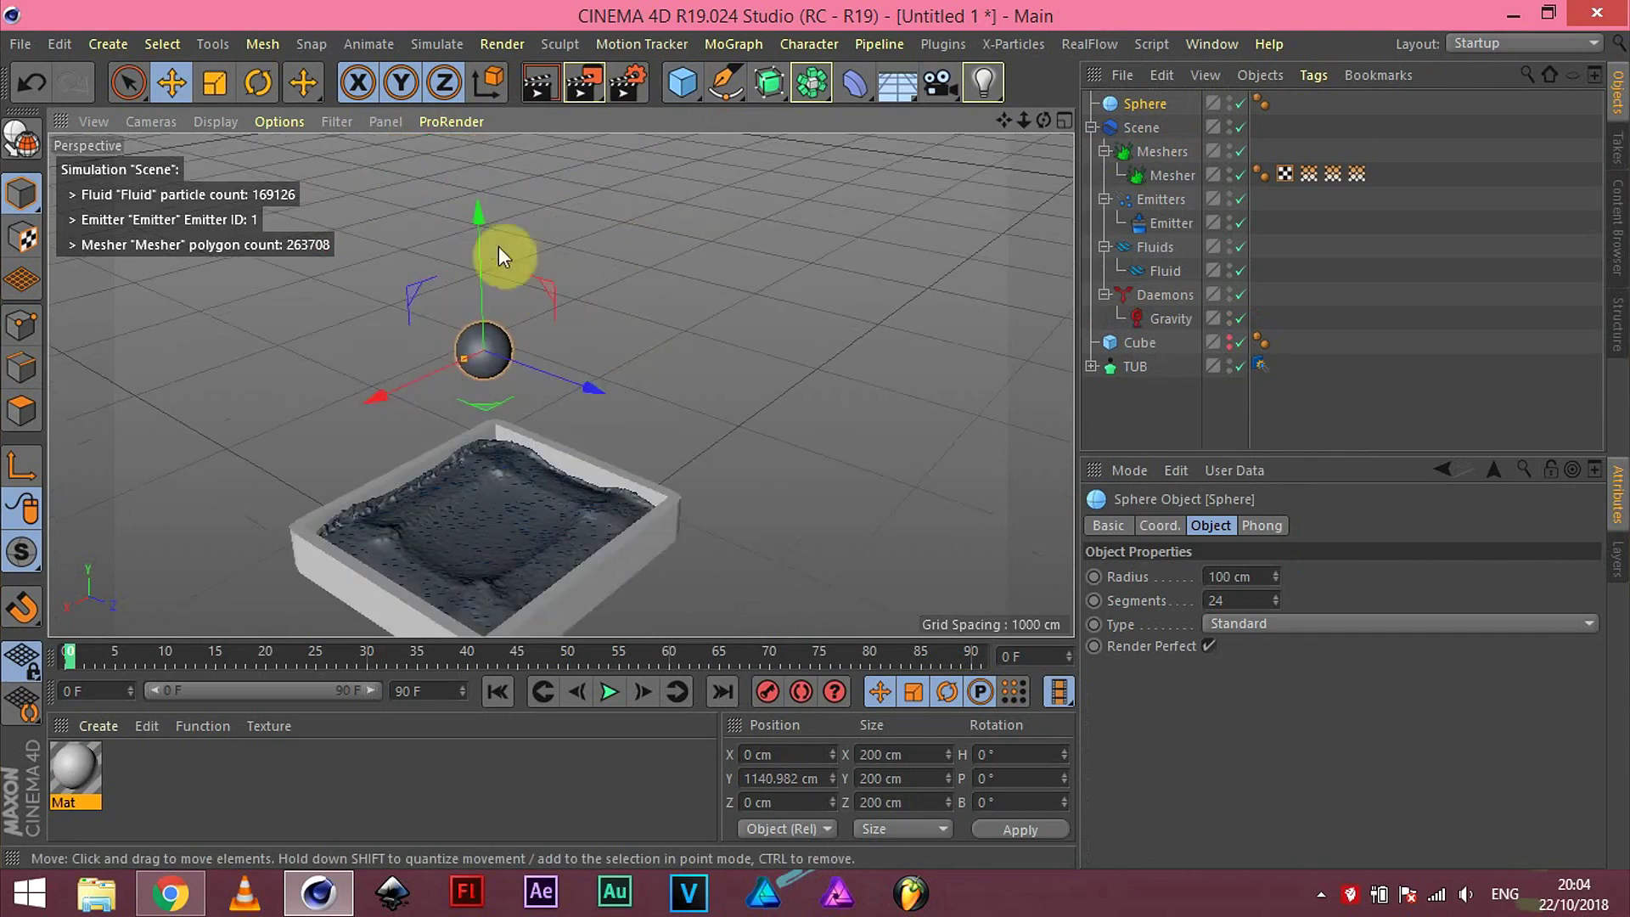
left_click_drag(476, 226, 484, 223)
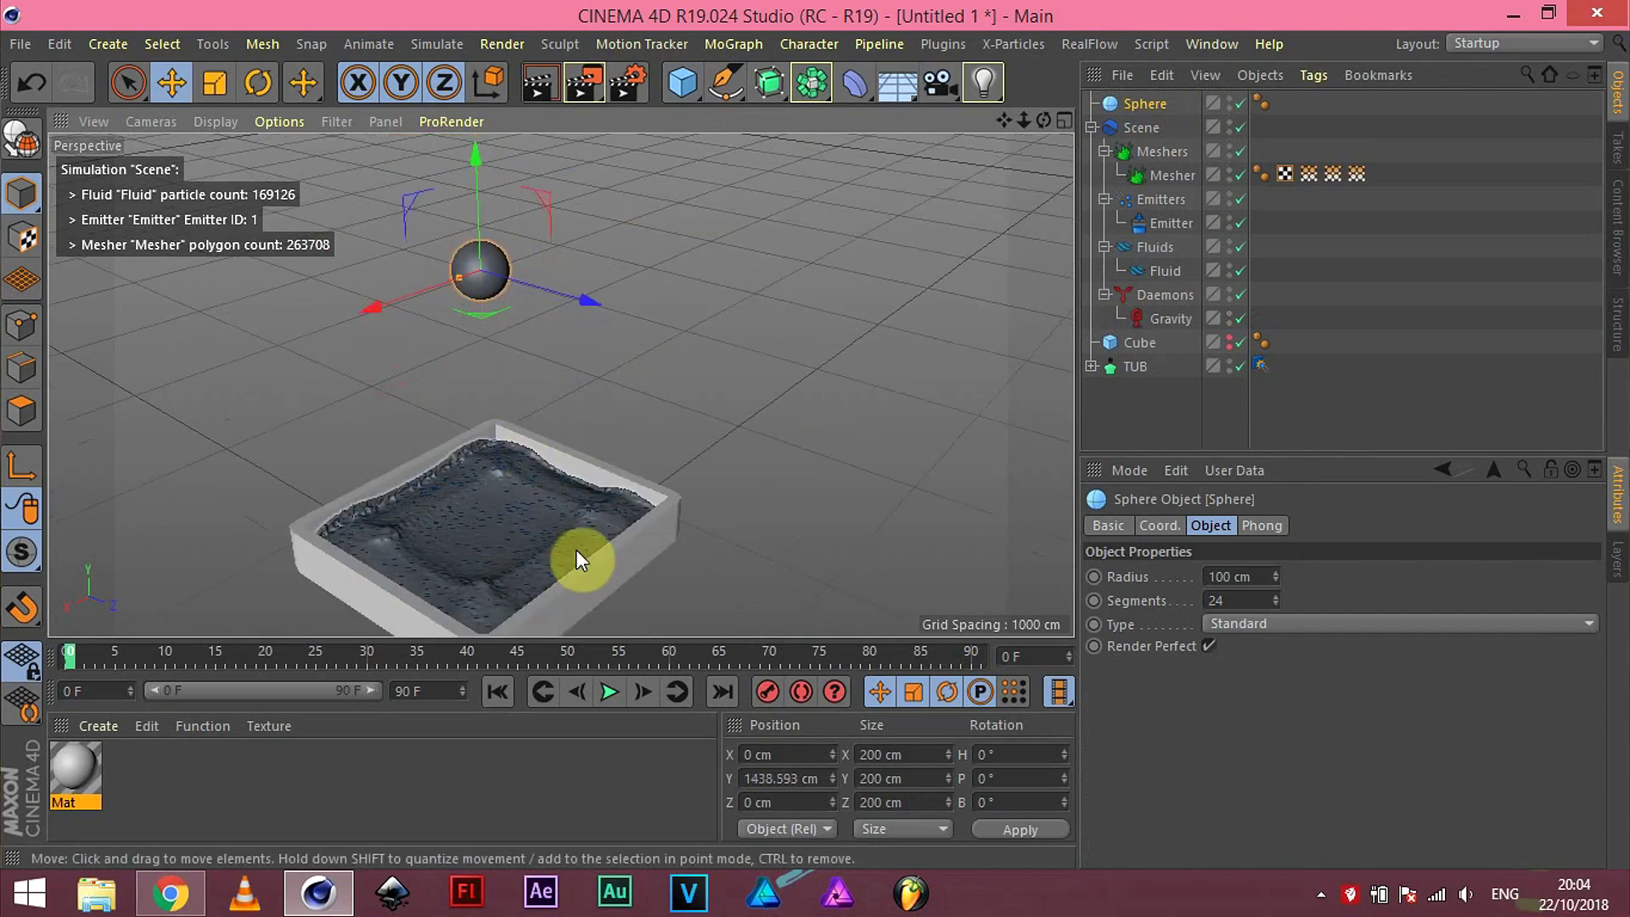
mouse_move(563, 502)
left_mouse_down("alt")
mouse_move(532, 451)
mouse_move(712, 509)
mouse_move(691, 491)
mouse_move(713, 484)
mouse_move(728, 419)
mouse_move(730, 467)
mouse_move(747, 451)
left_mouse_up("alt")
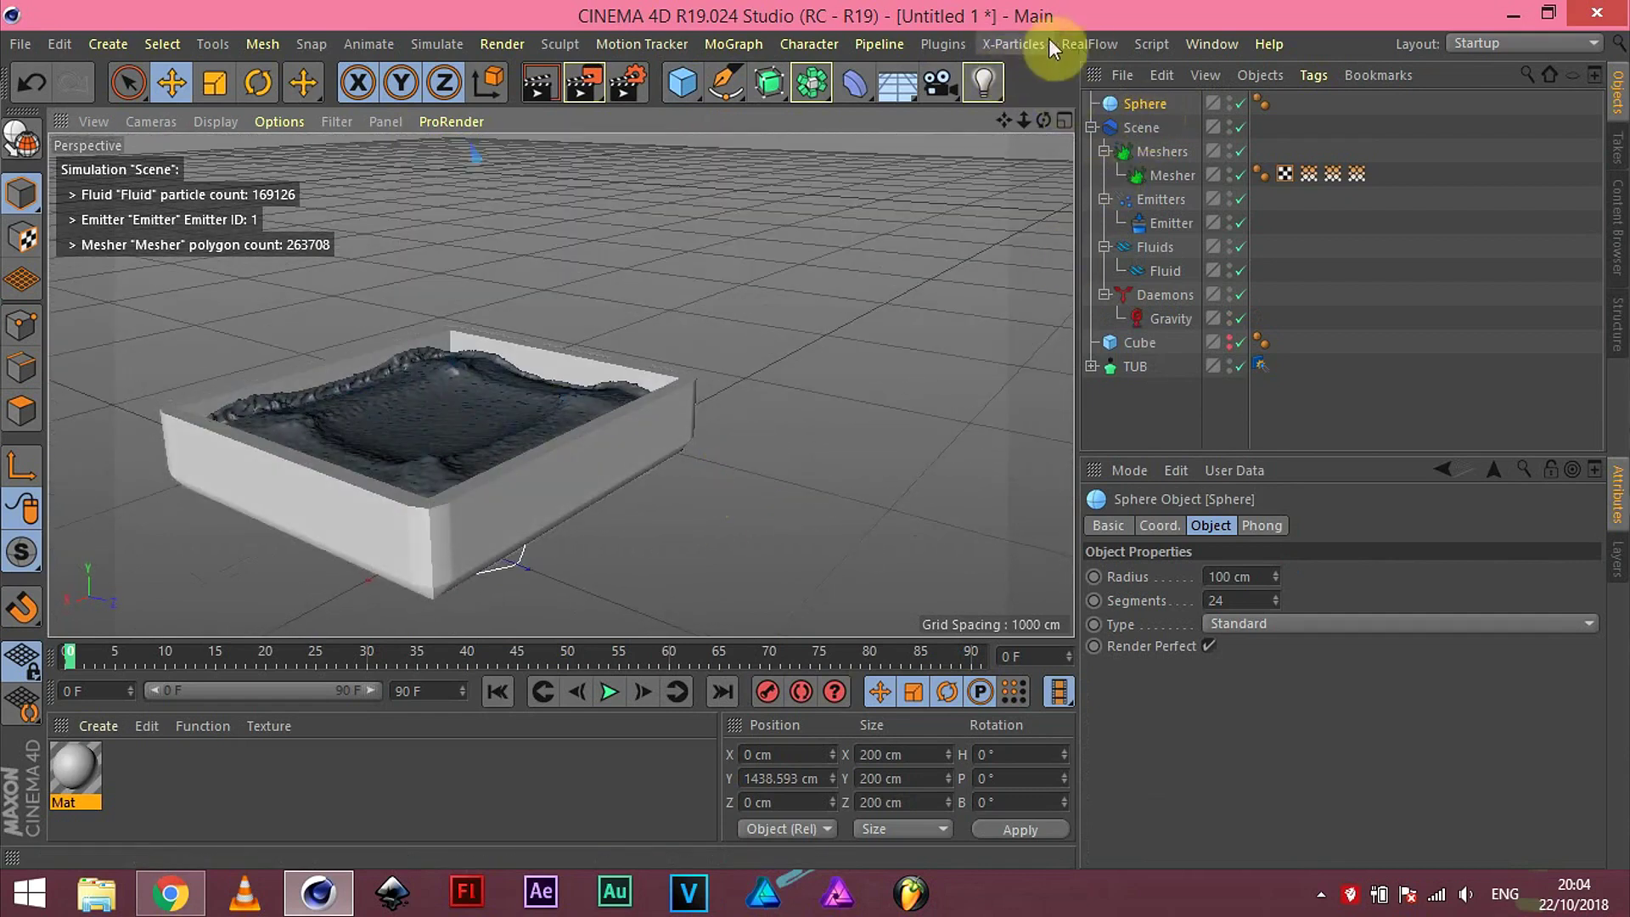
left_click(1080, 44)
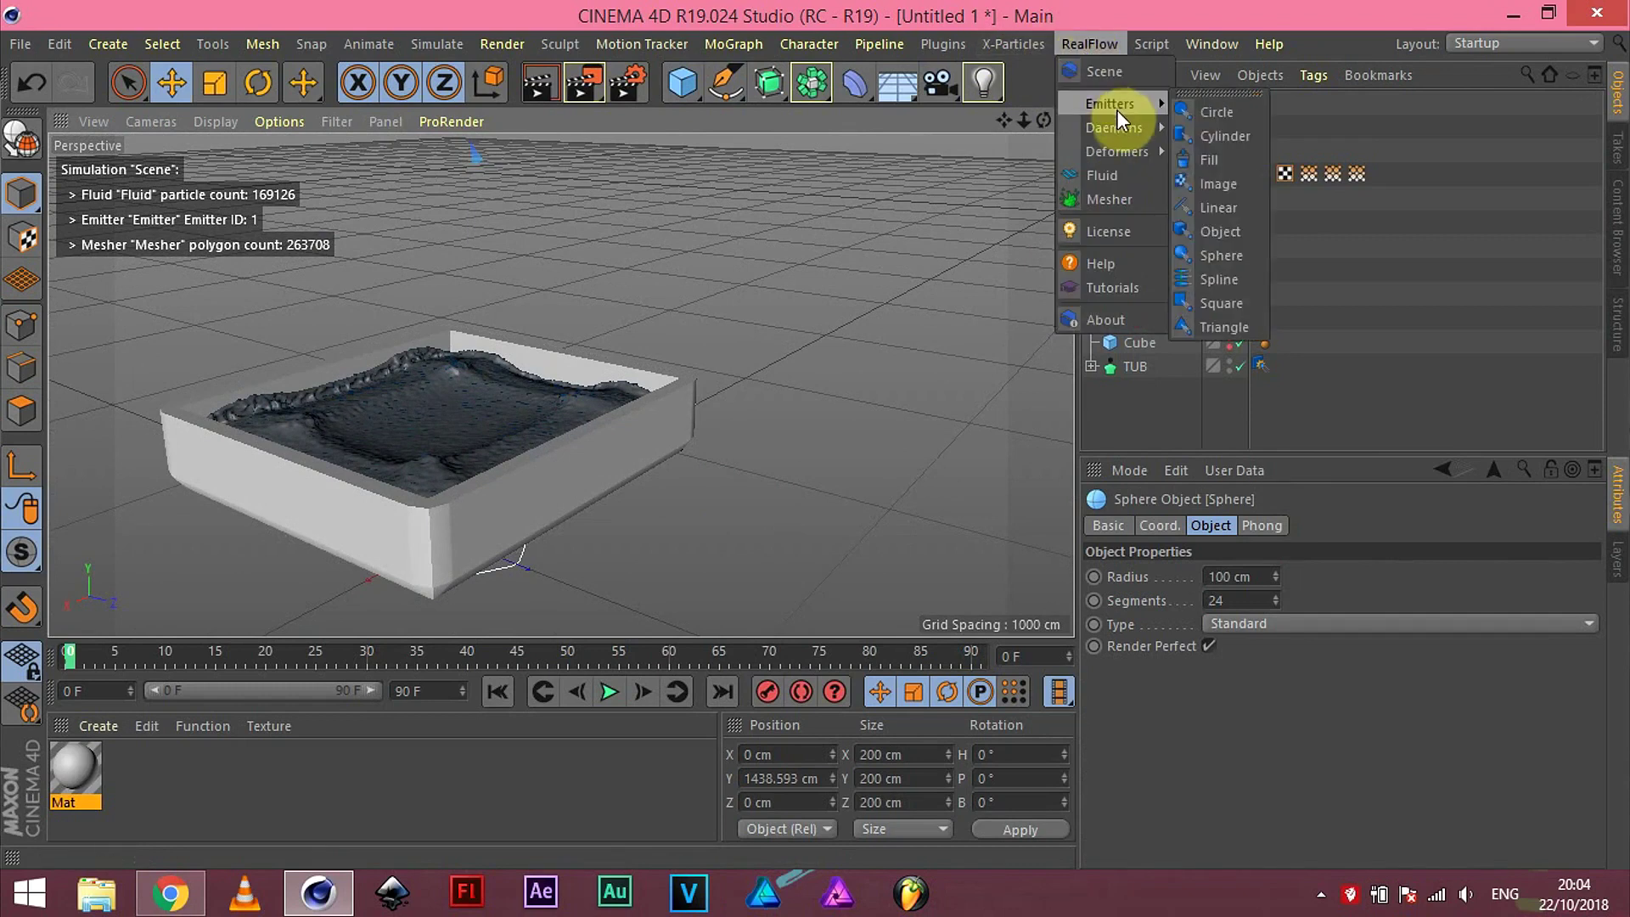
mouse_move(1118, 151)
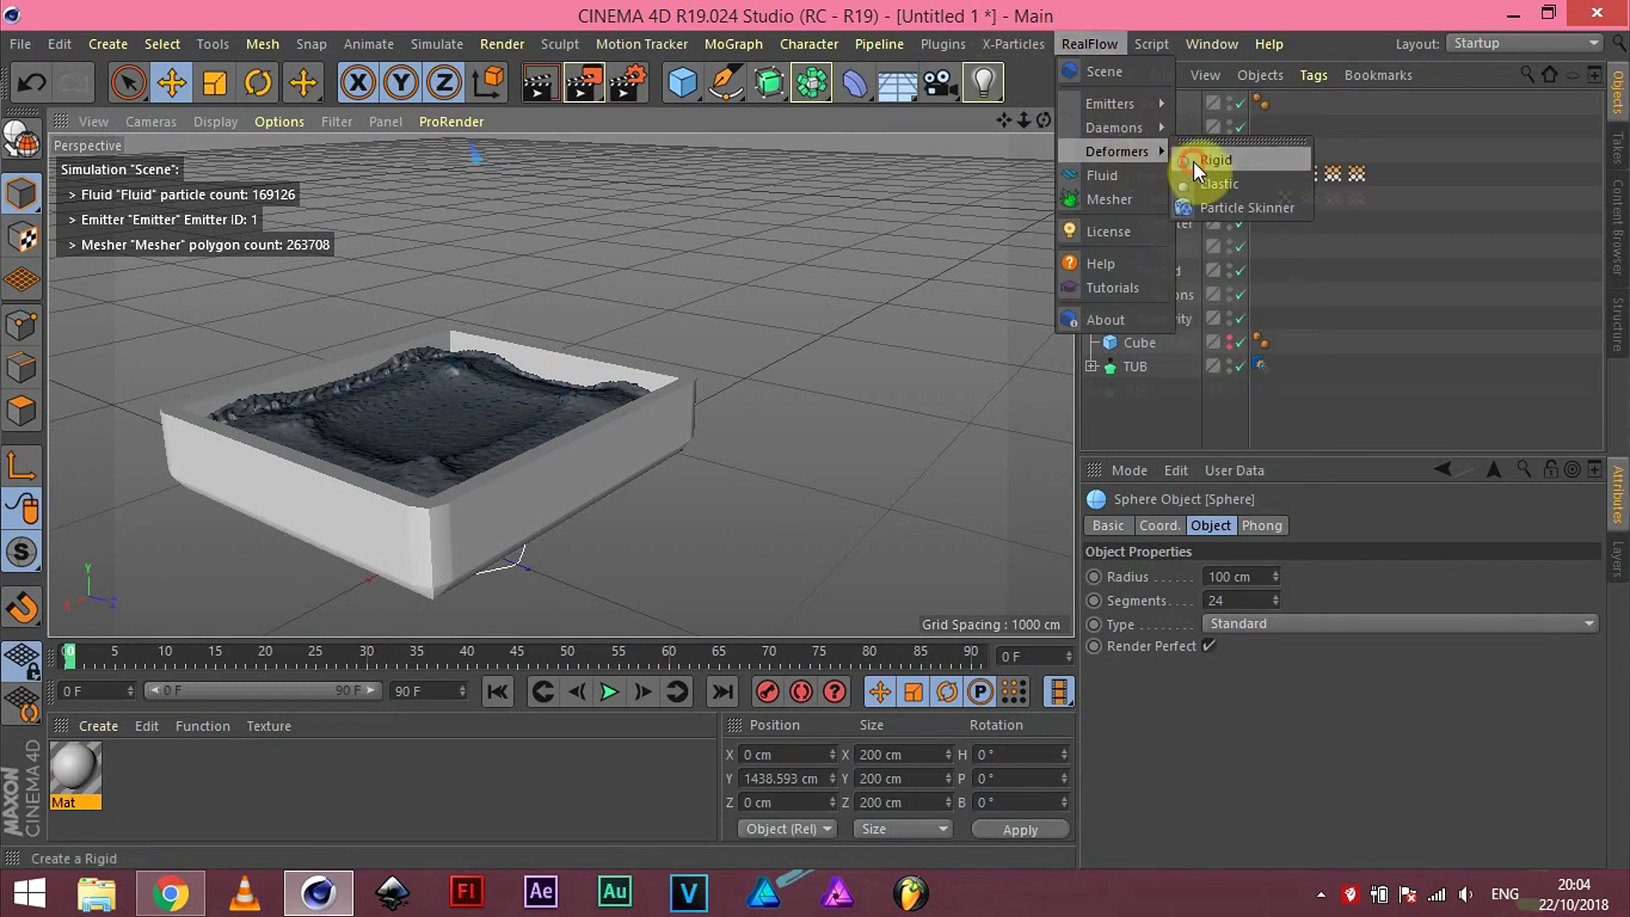
Step: Parent a RealFlow Rigid under the Sphere, linked to the Fluid and to TUB's collider
left_click(1194, 162)
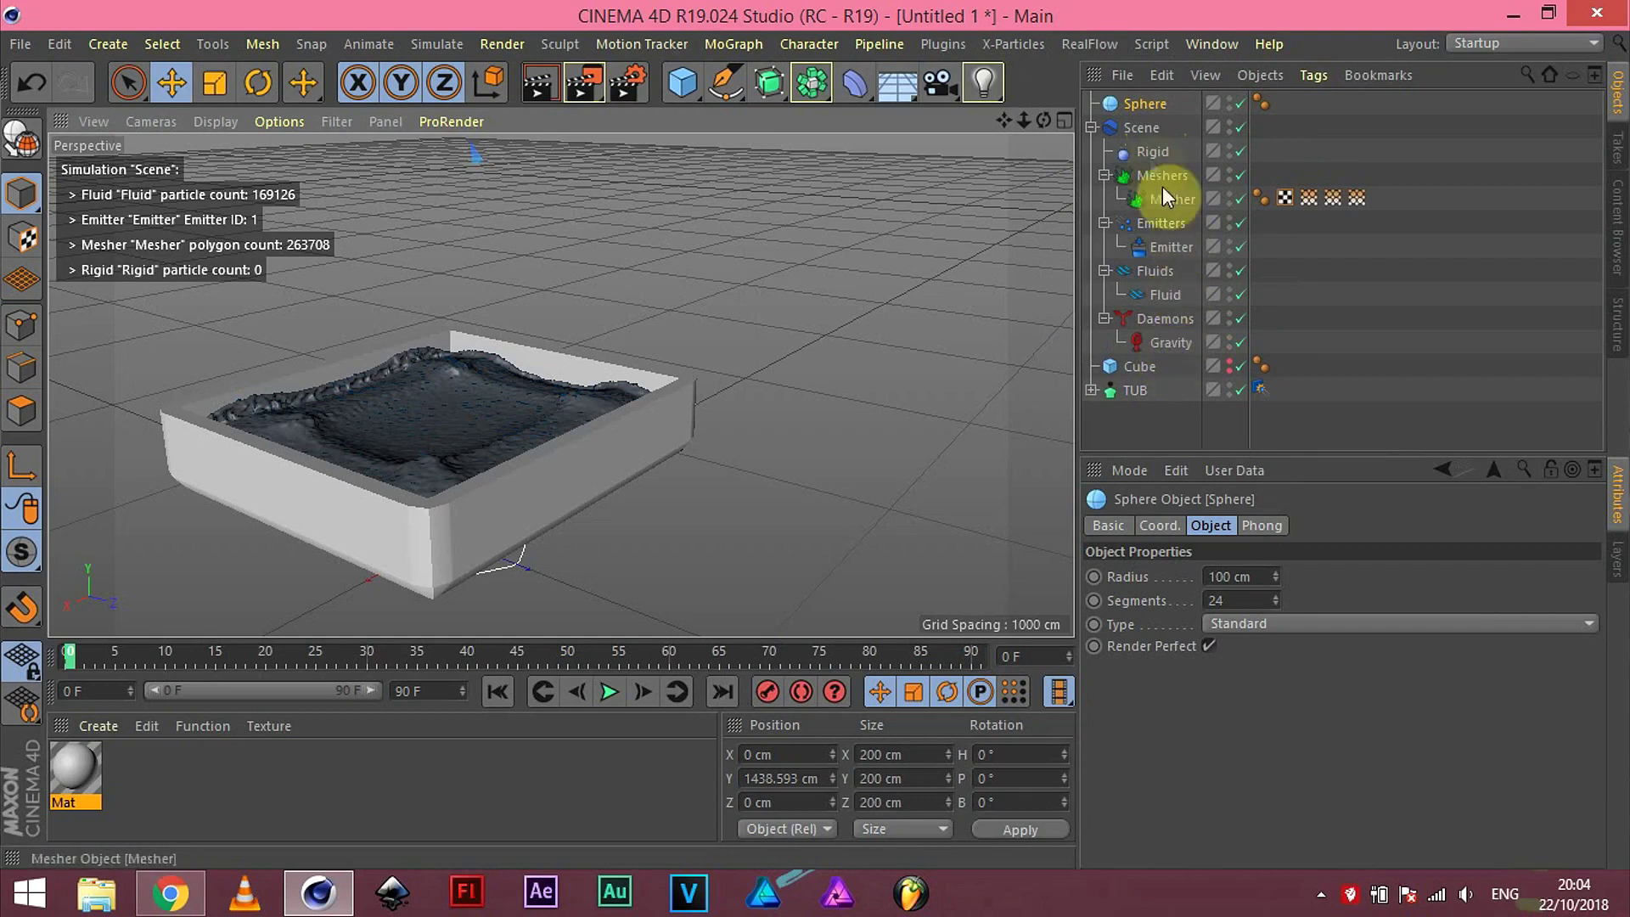
left_click_drag(1152, 153, 1151, 102)
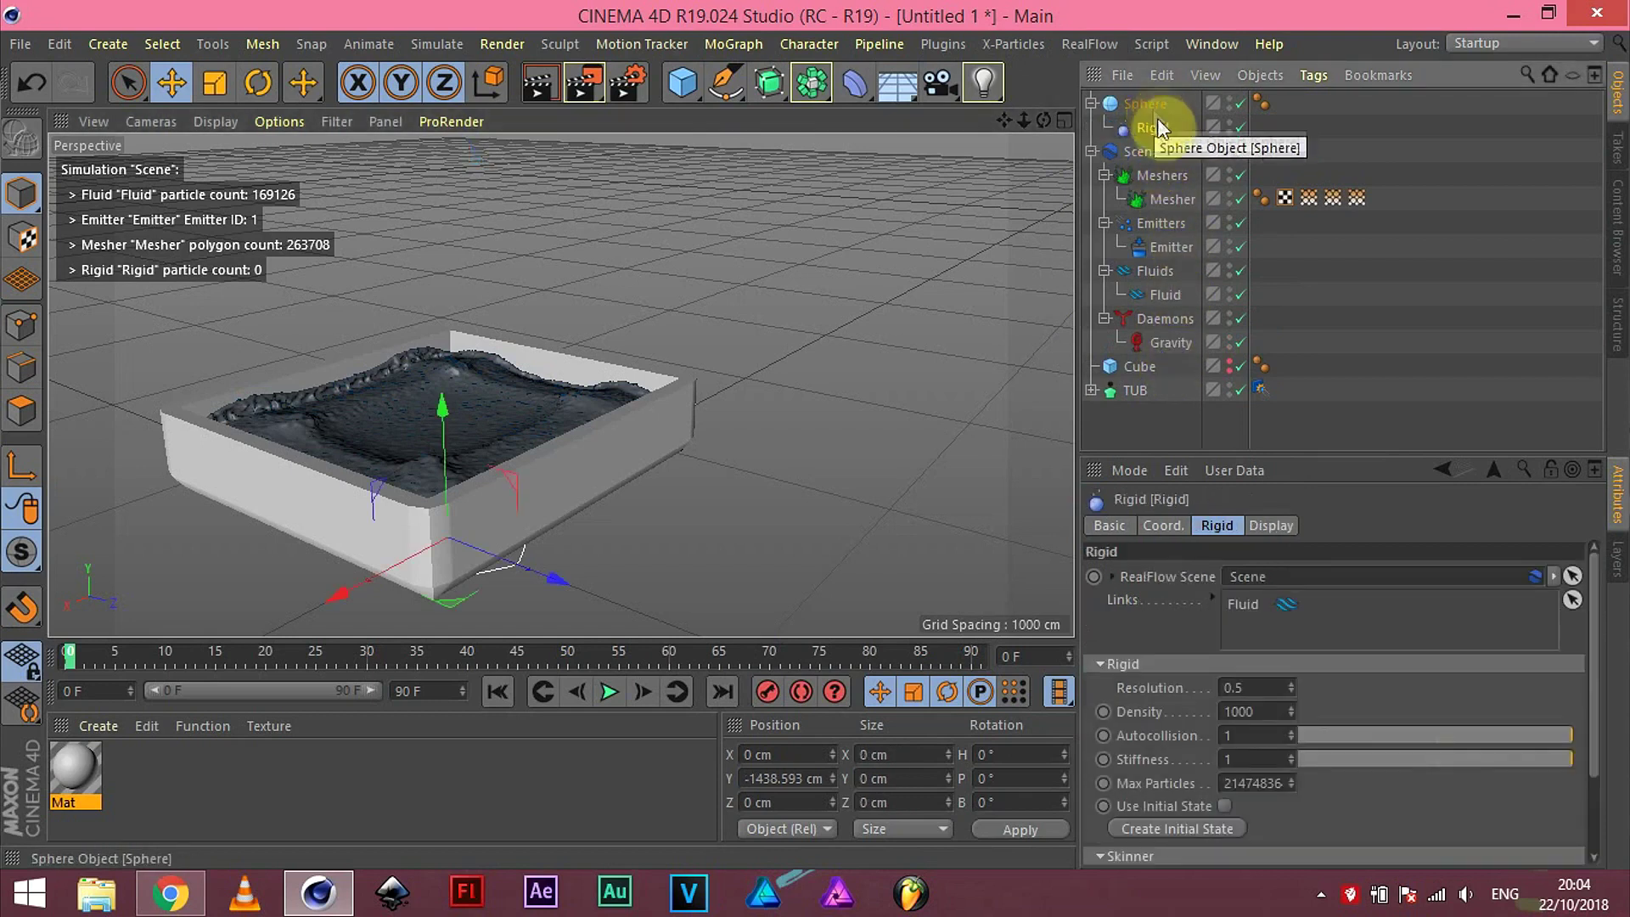
left_click(1157, 274)
left_click(1159, 289)
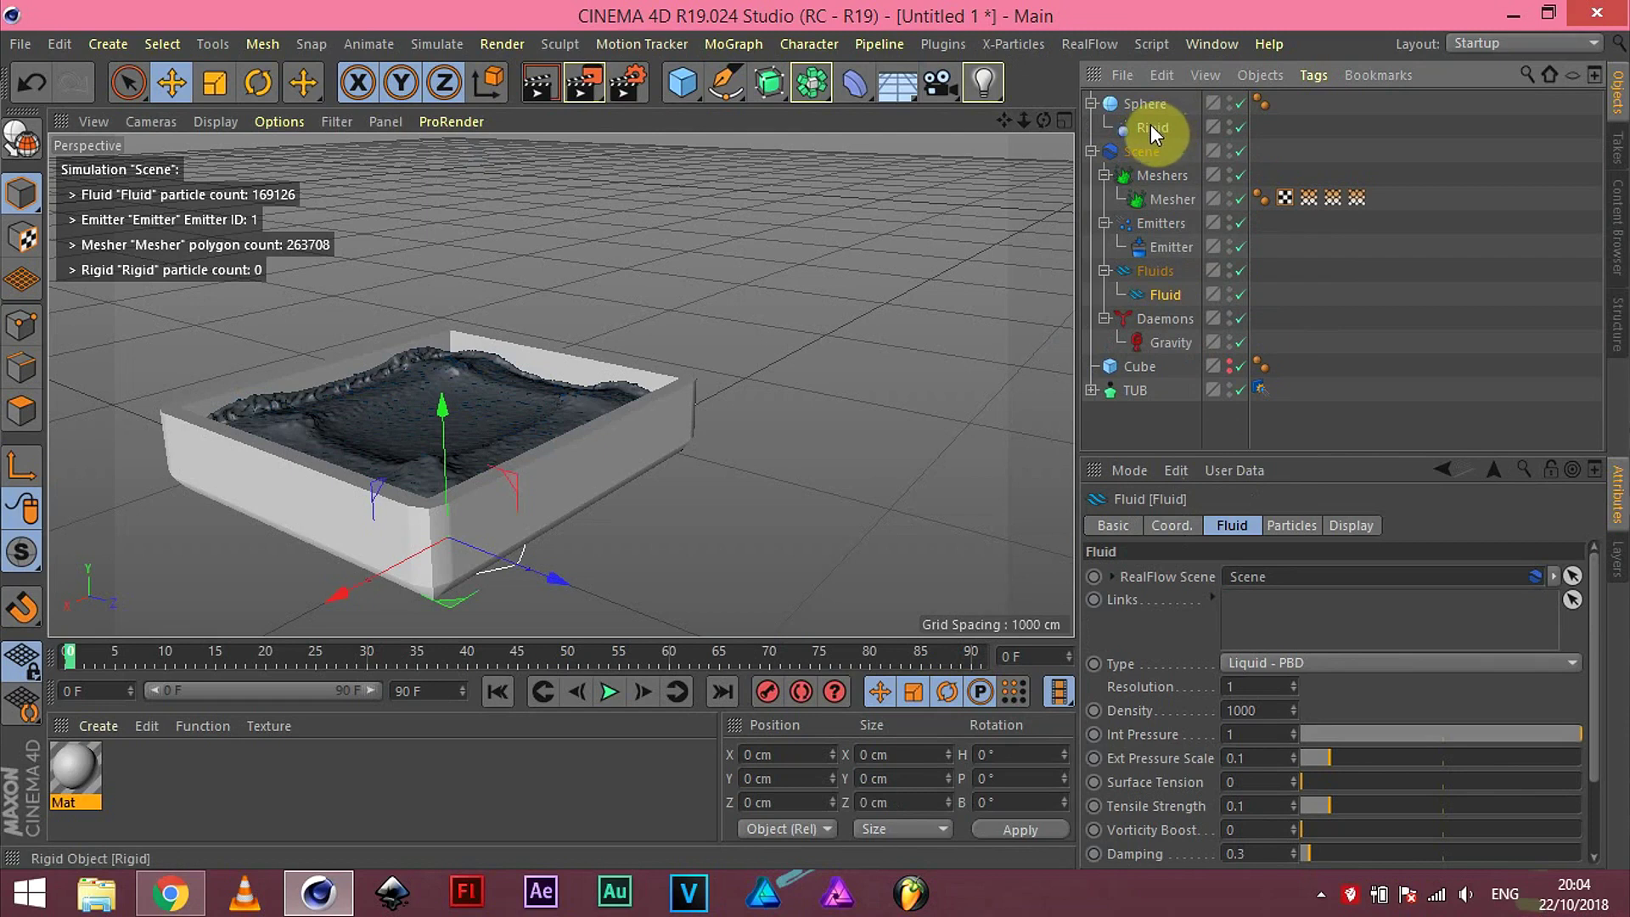
left_click_drag(1152, 132, 1303, 609)
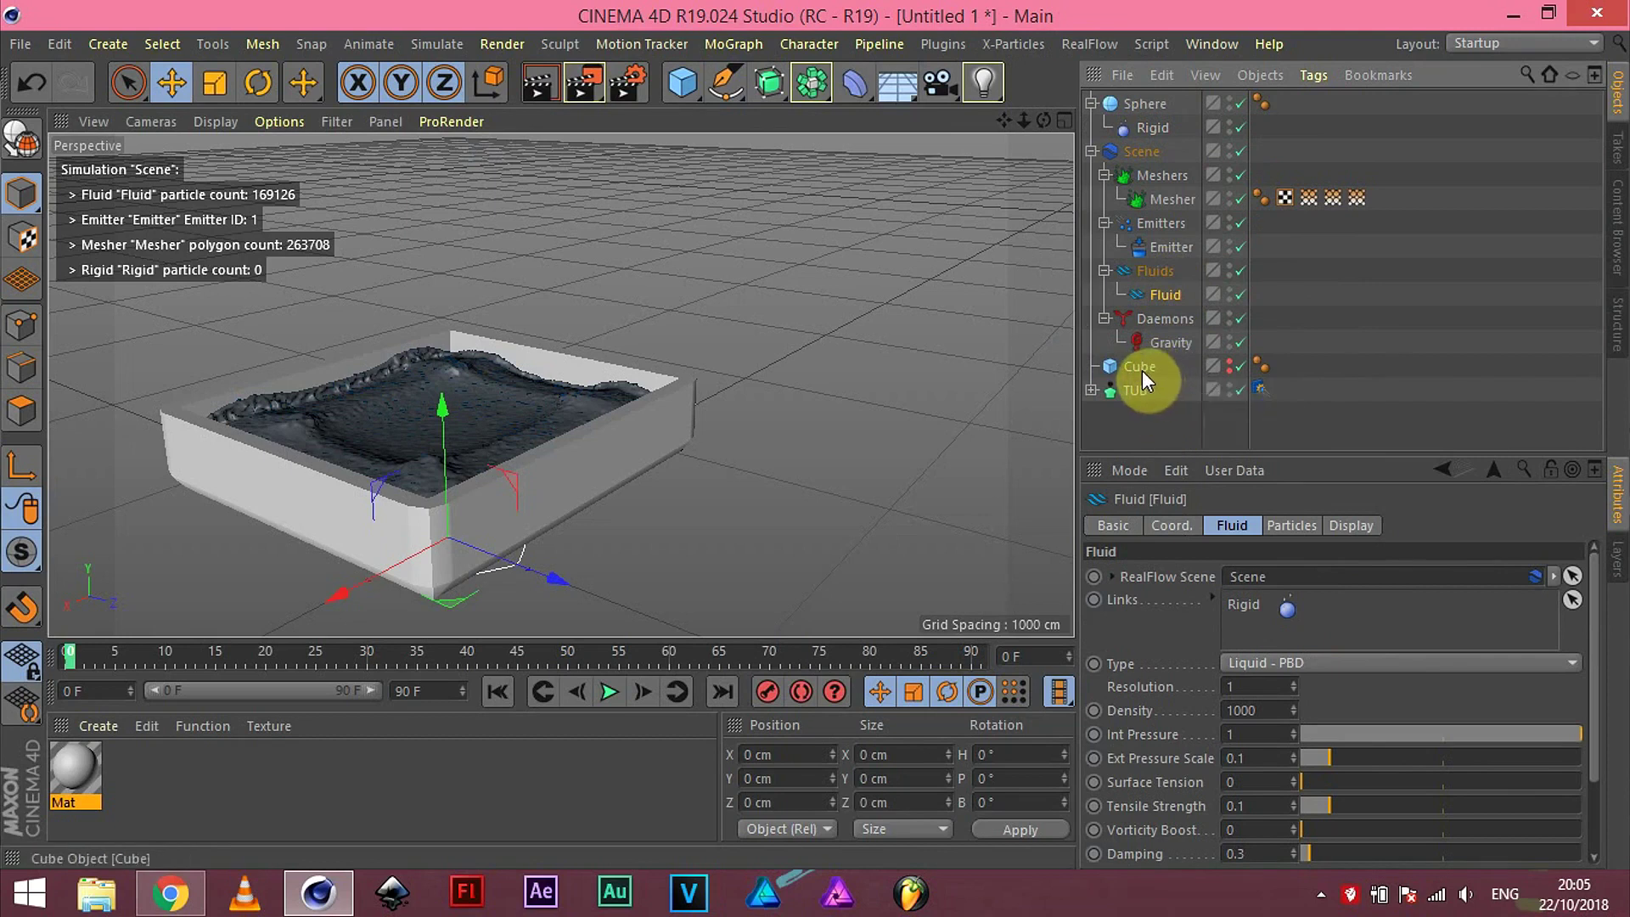
left_click(1264, 389)
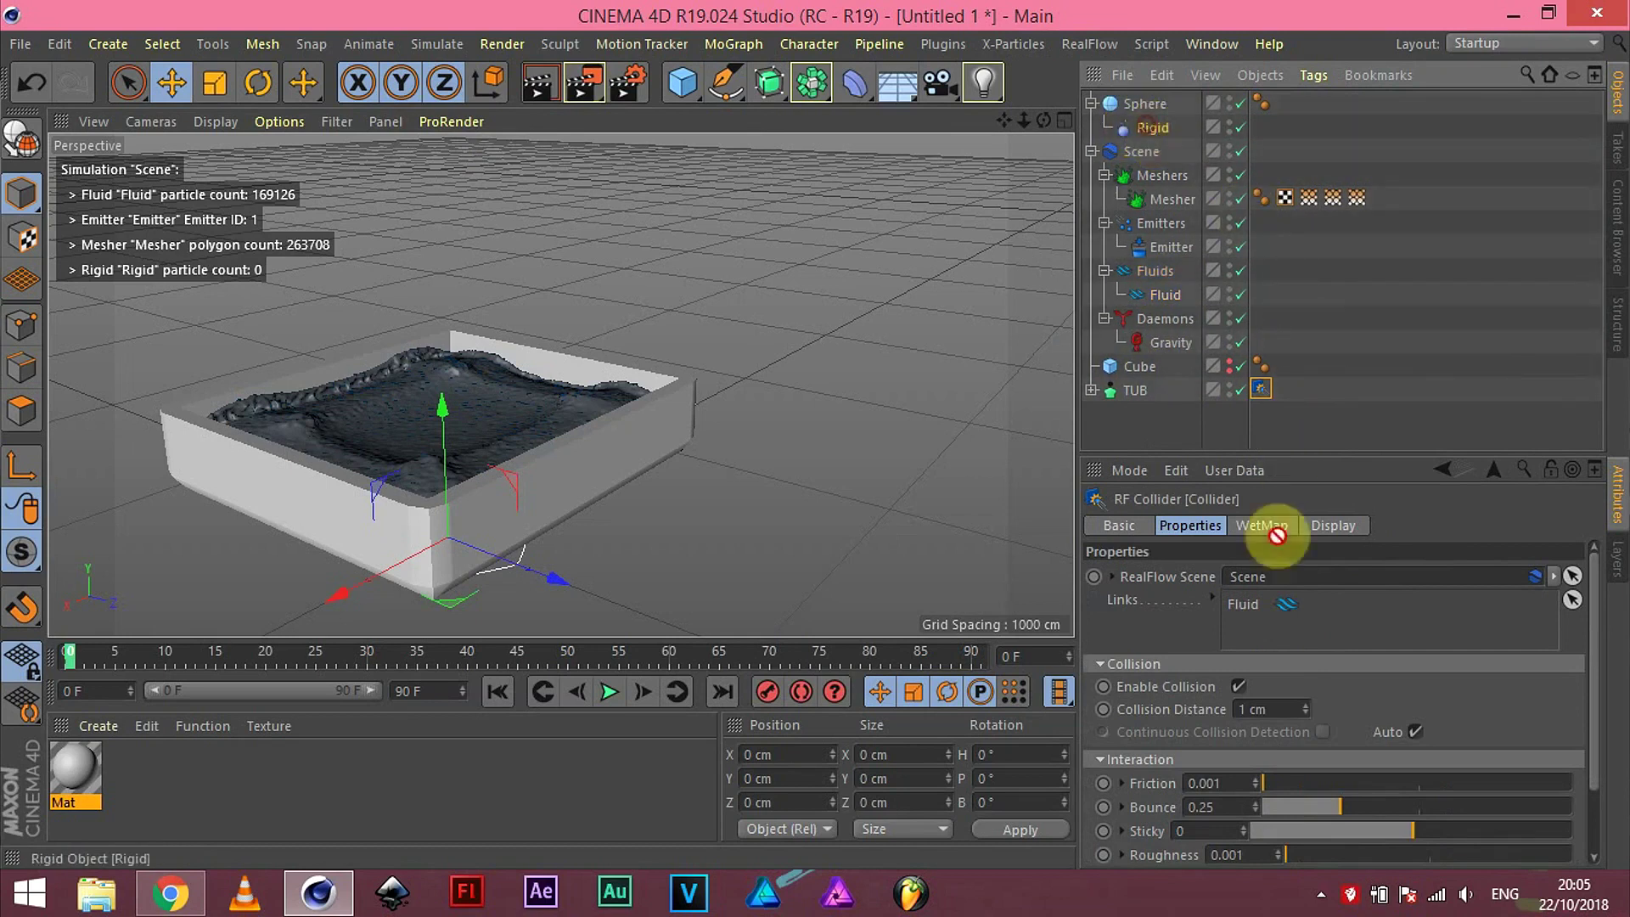
left_click_drag(1133, 123, 1260, 635)
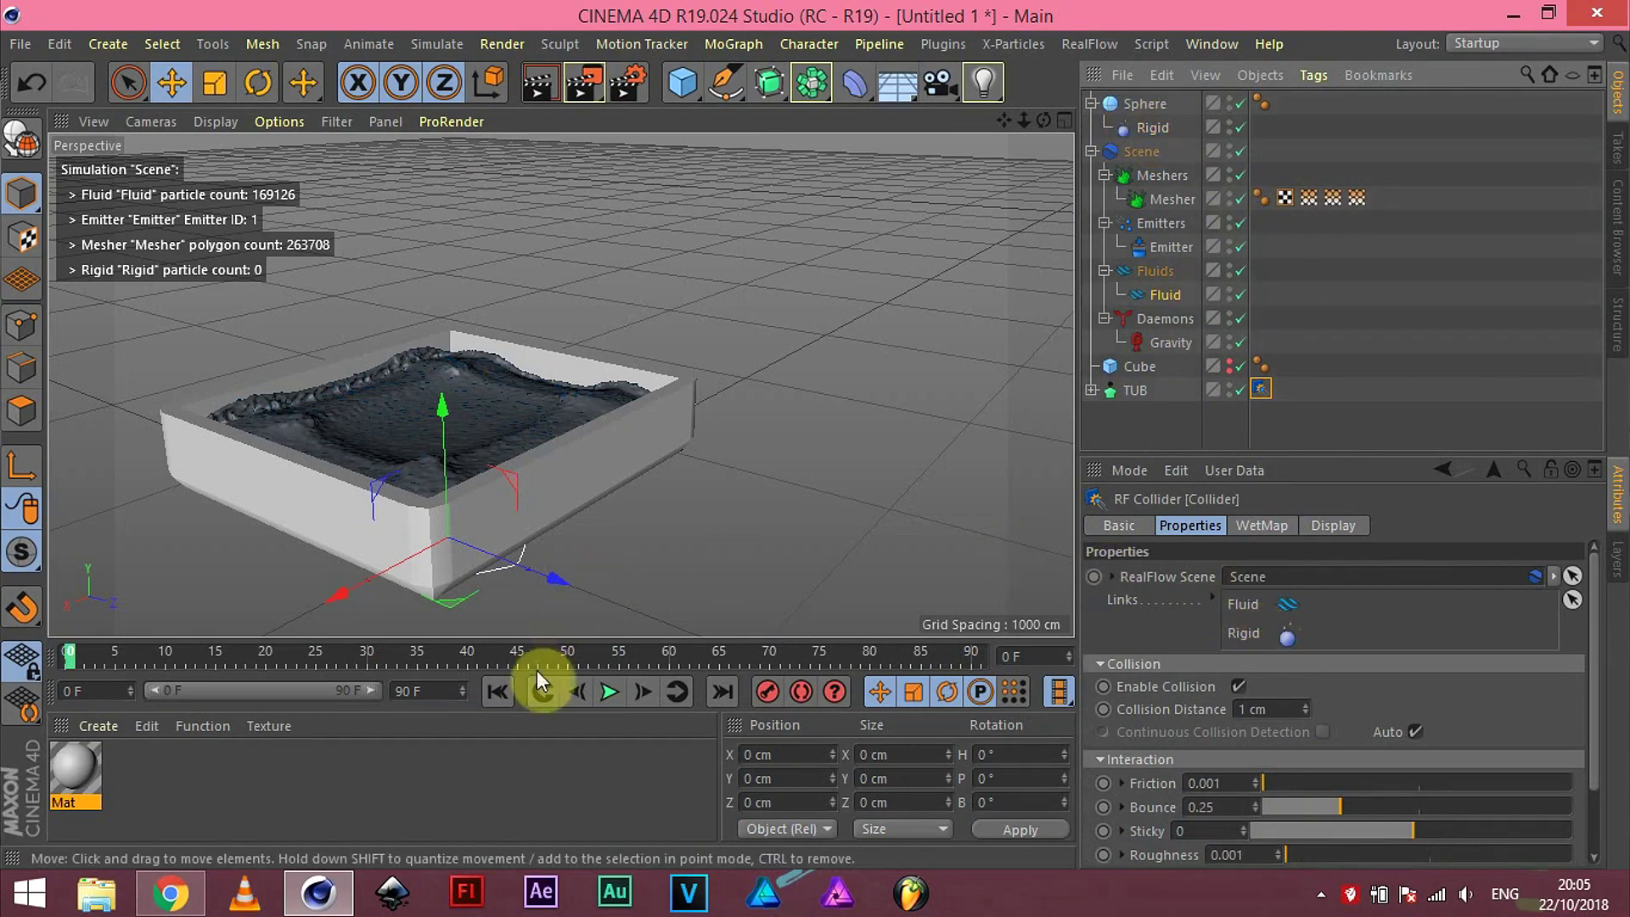
Step: Run the simulation to frame 3, yielding 2025 rigid particles, then inspect Emitter and Fluids
left_click(615, 694)
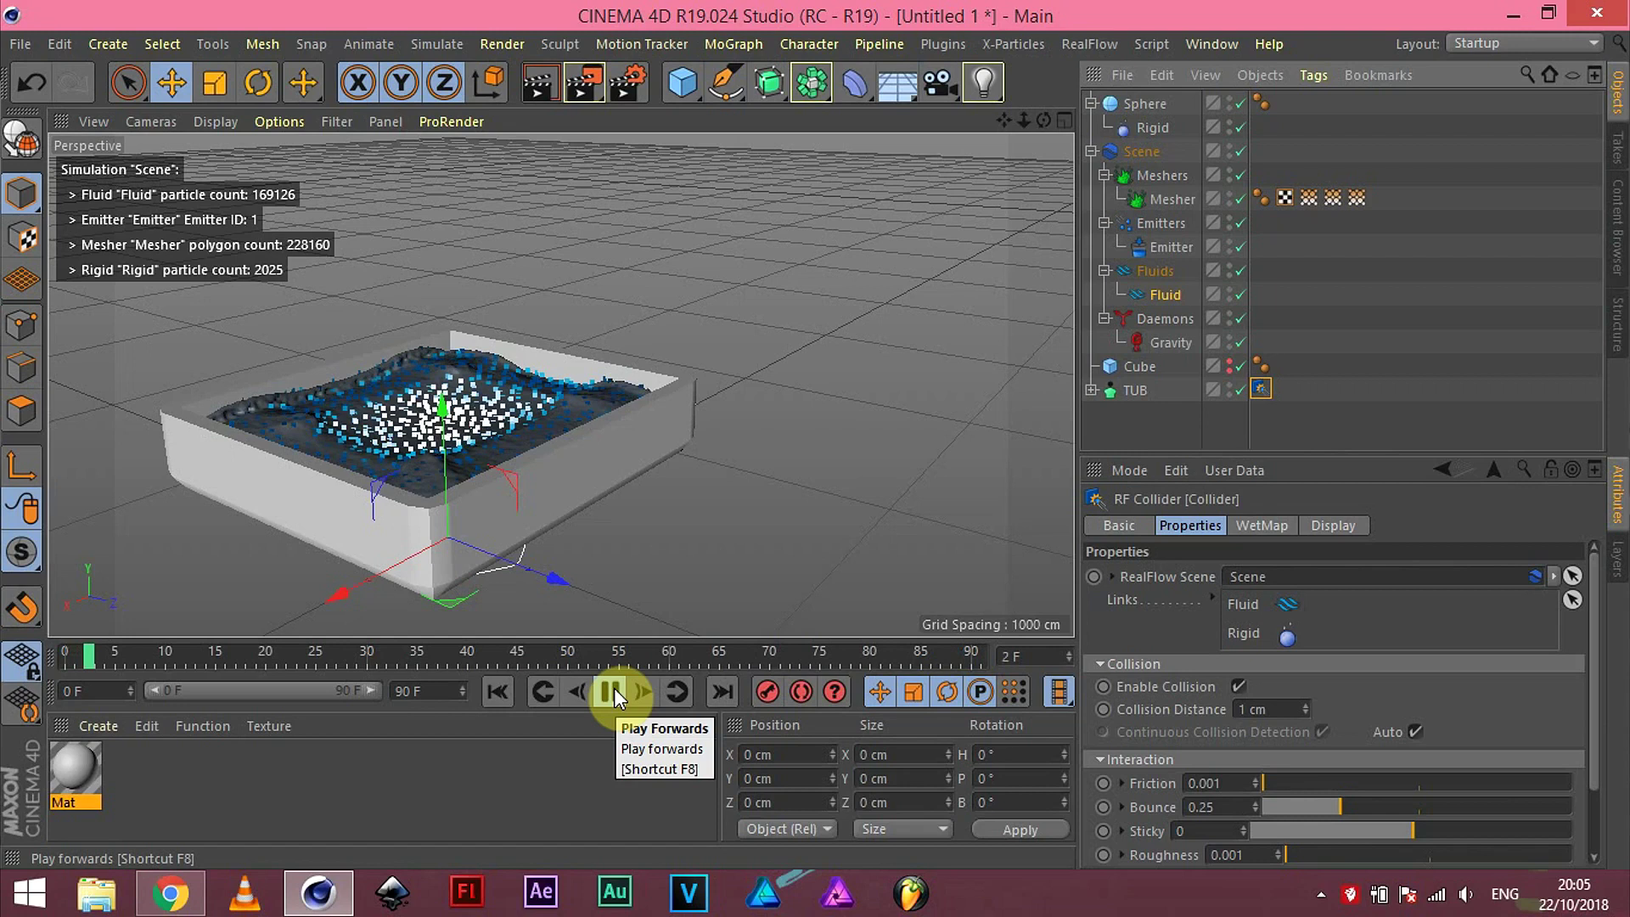
left_click(613, 692)
left_click(612, 692)
left_click(1163, 247)
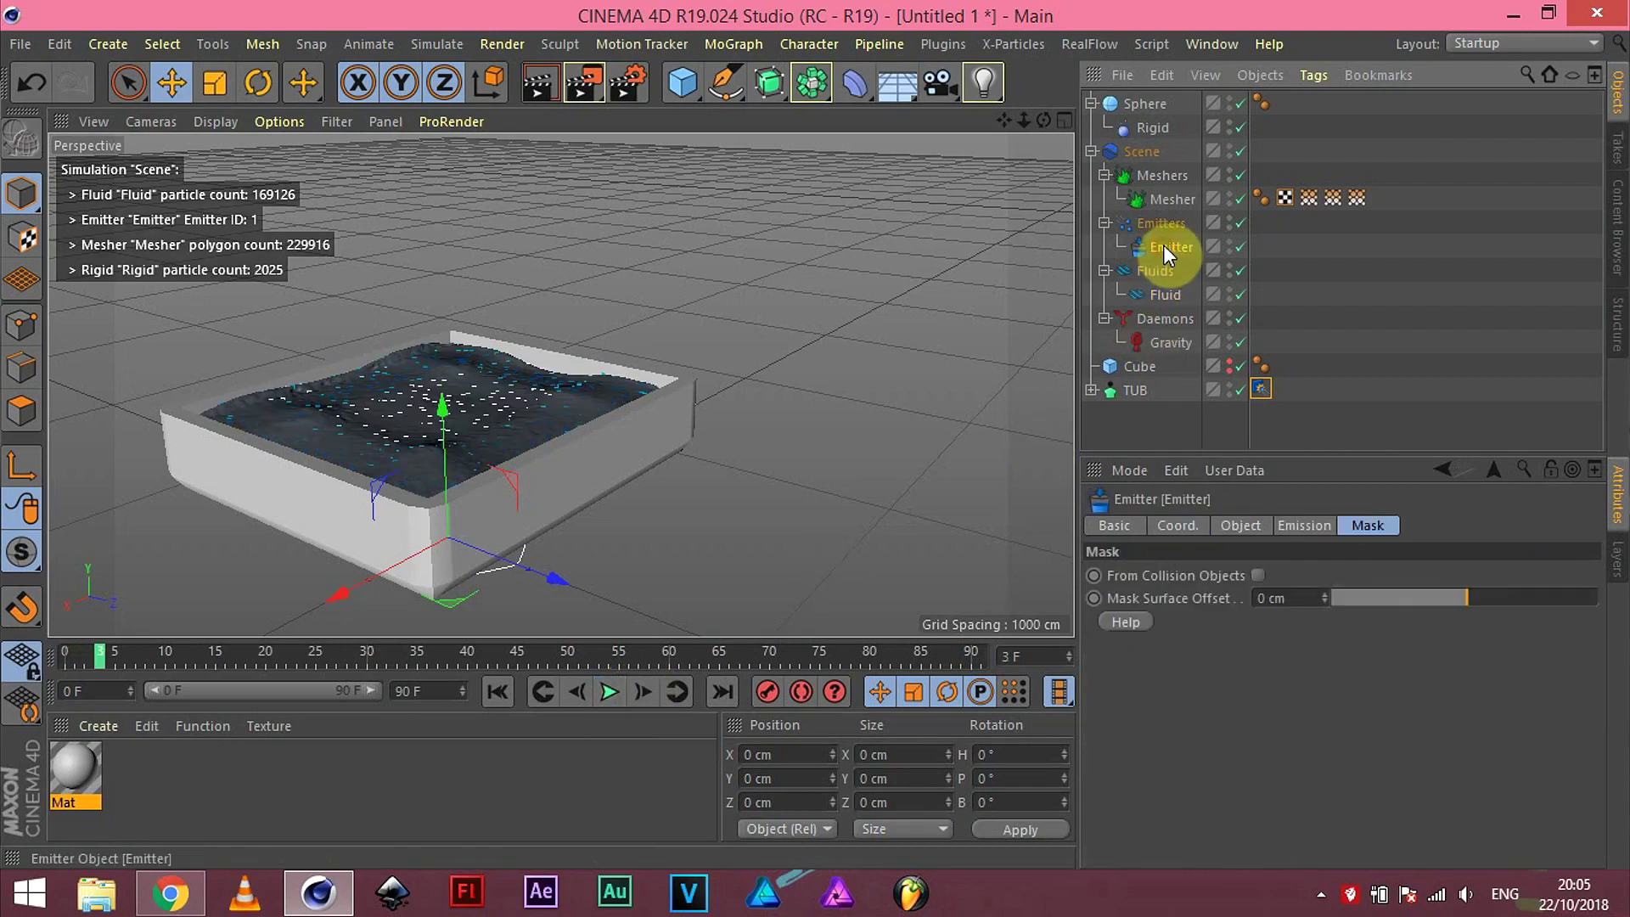
left_click(1169, 224)
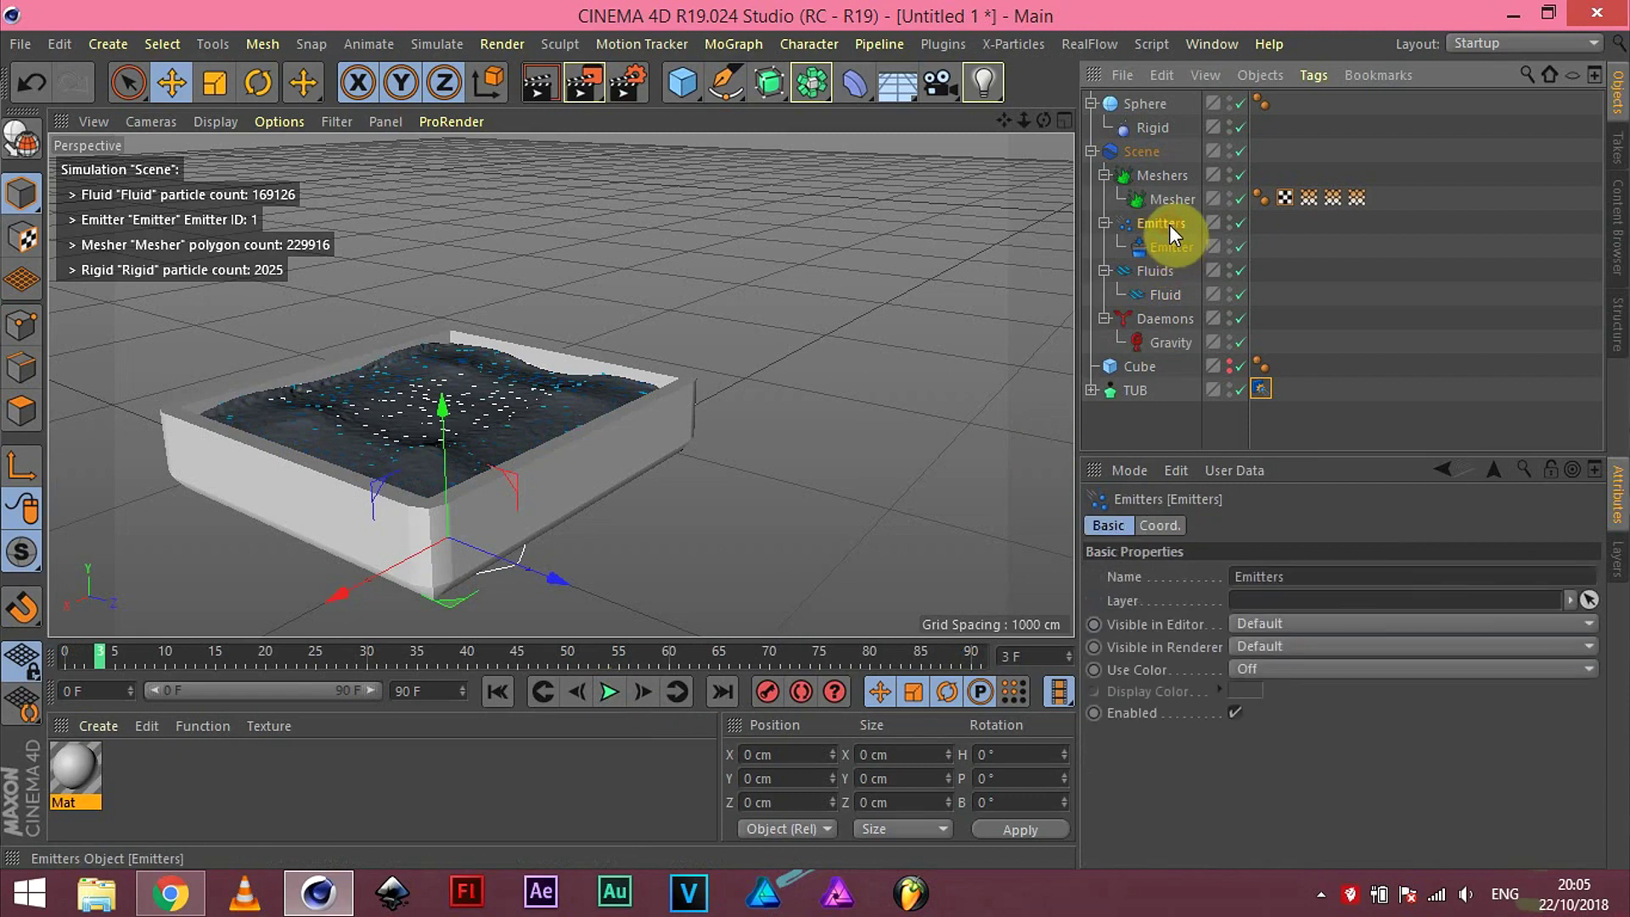
Step: Inspect Fluids, Mesher and Emitters, ending on the Emitter's Fill-type Emission settings with Cube body
left_click(1169, 272)
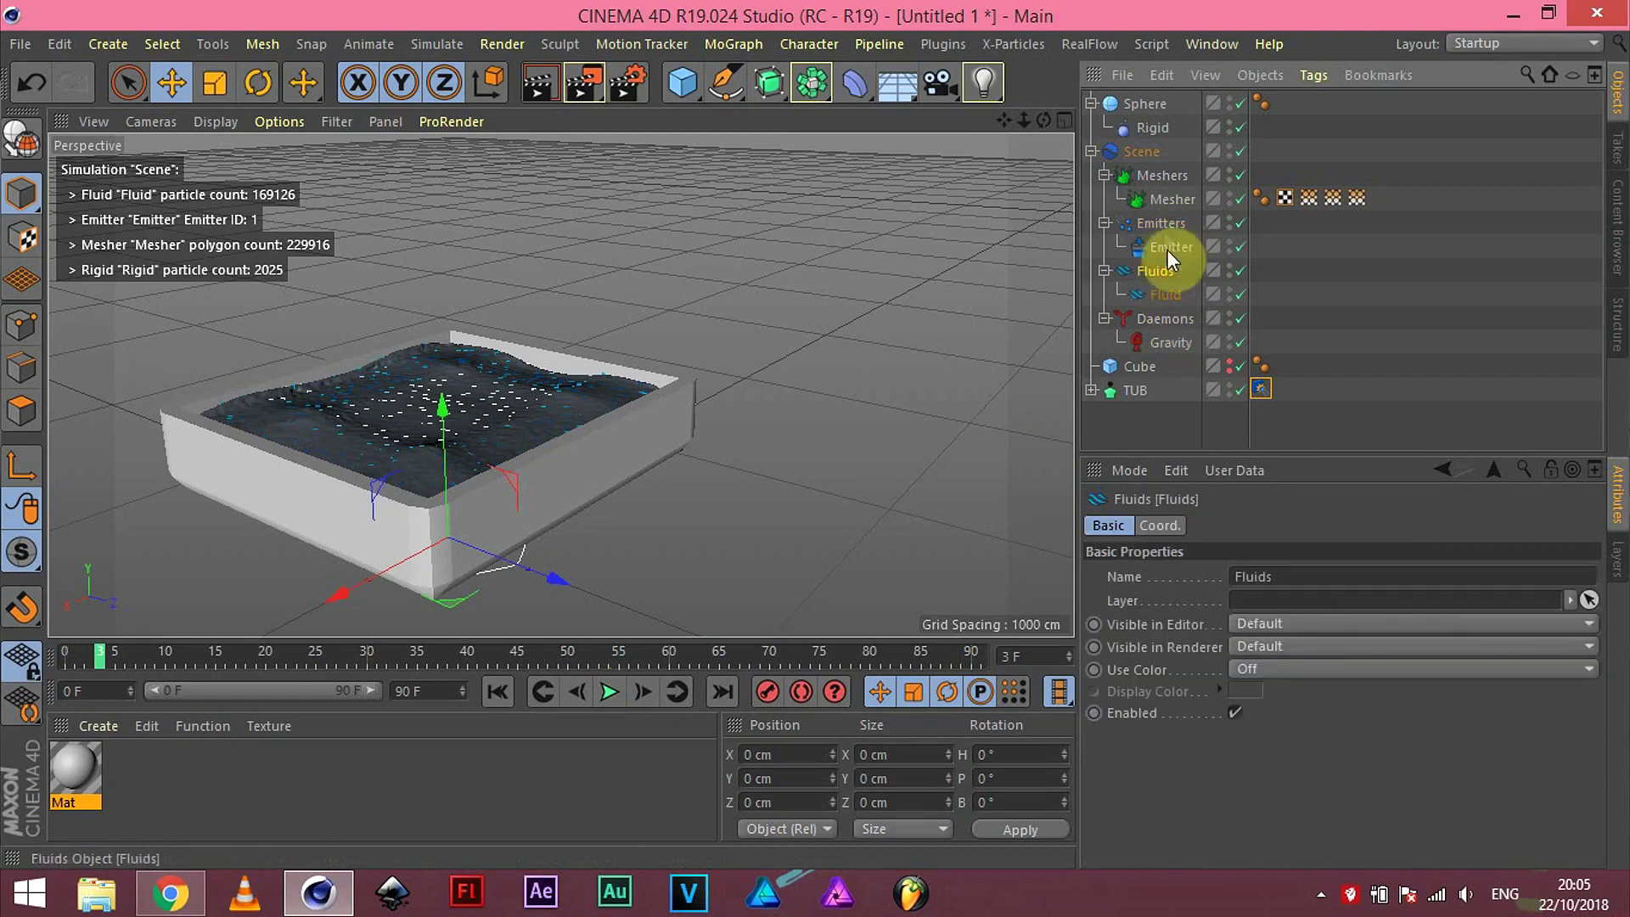
left_click(1162, 175)
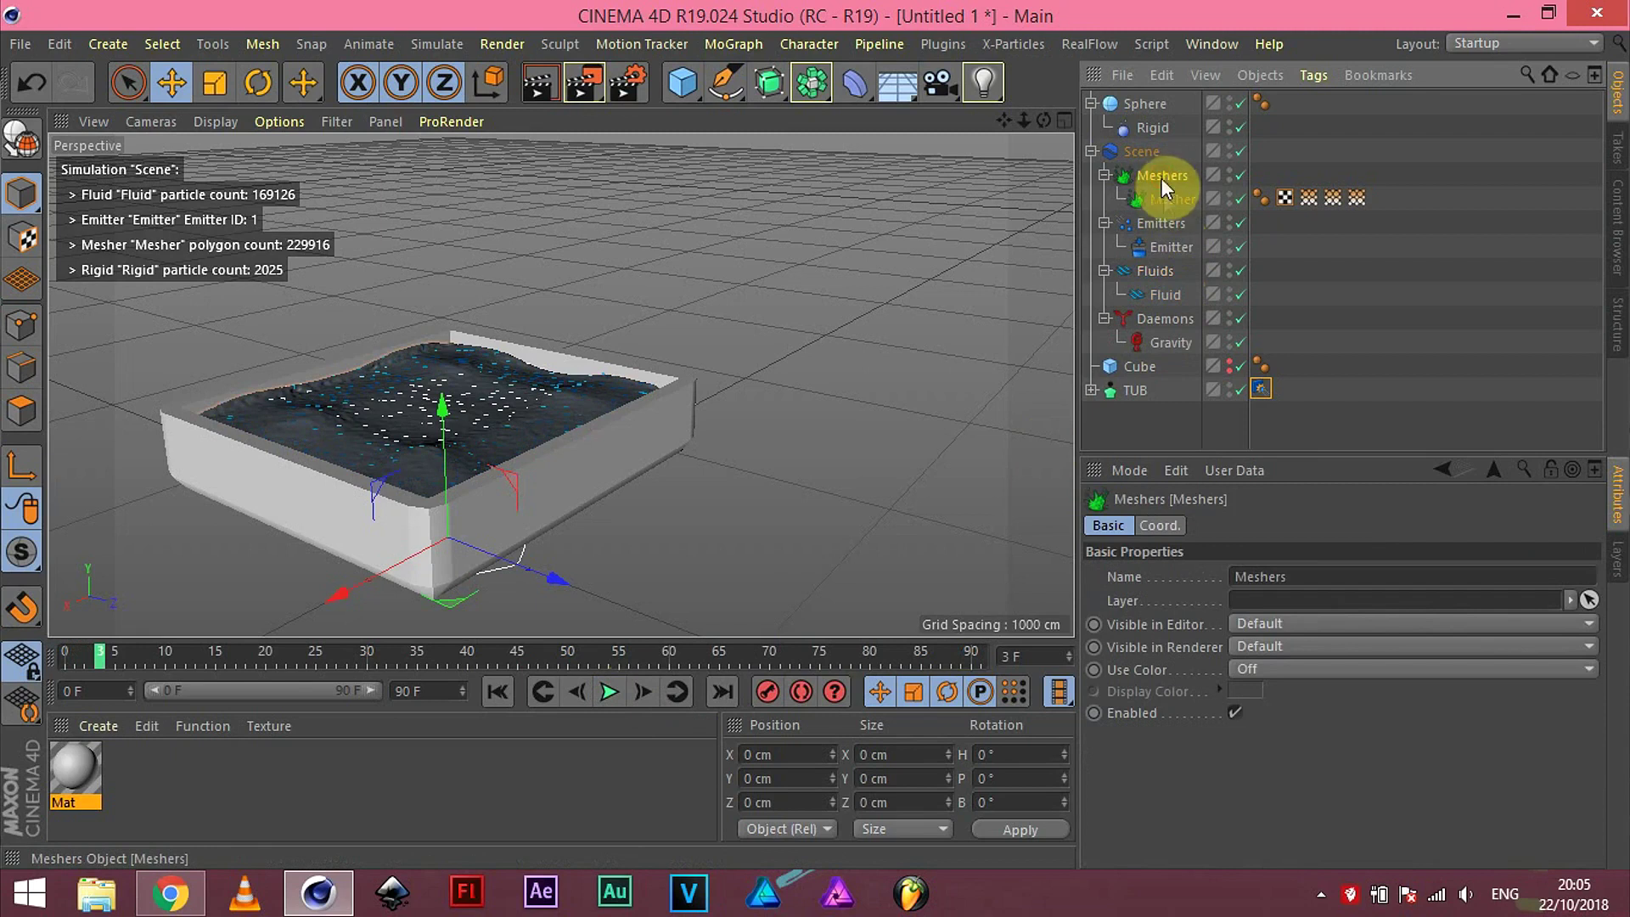
left_click(1172, 201)
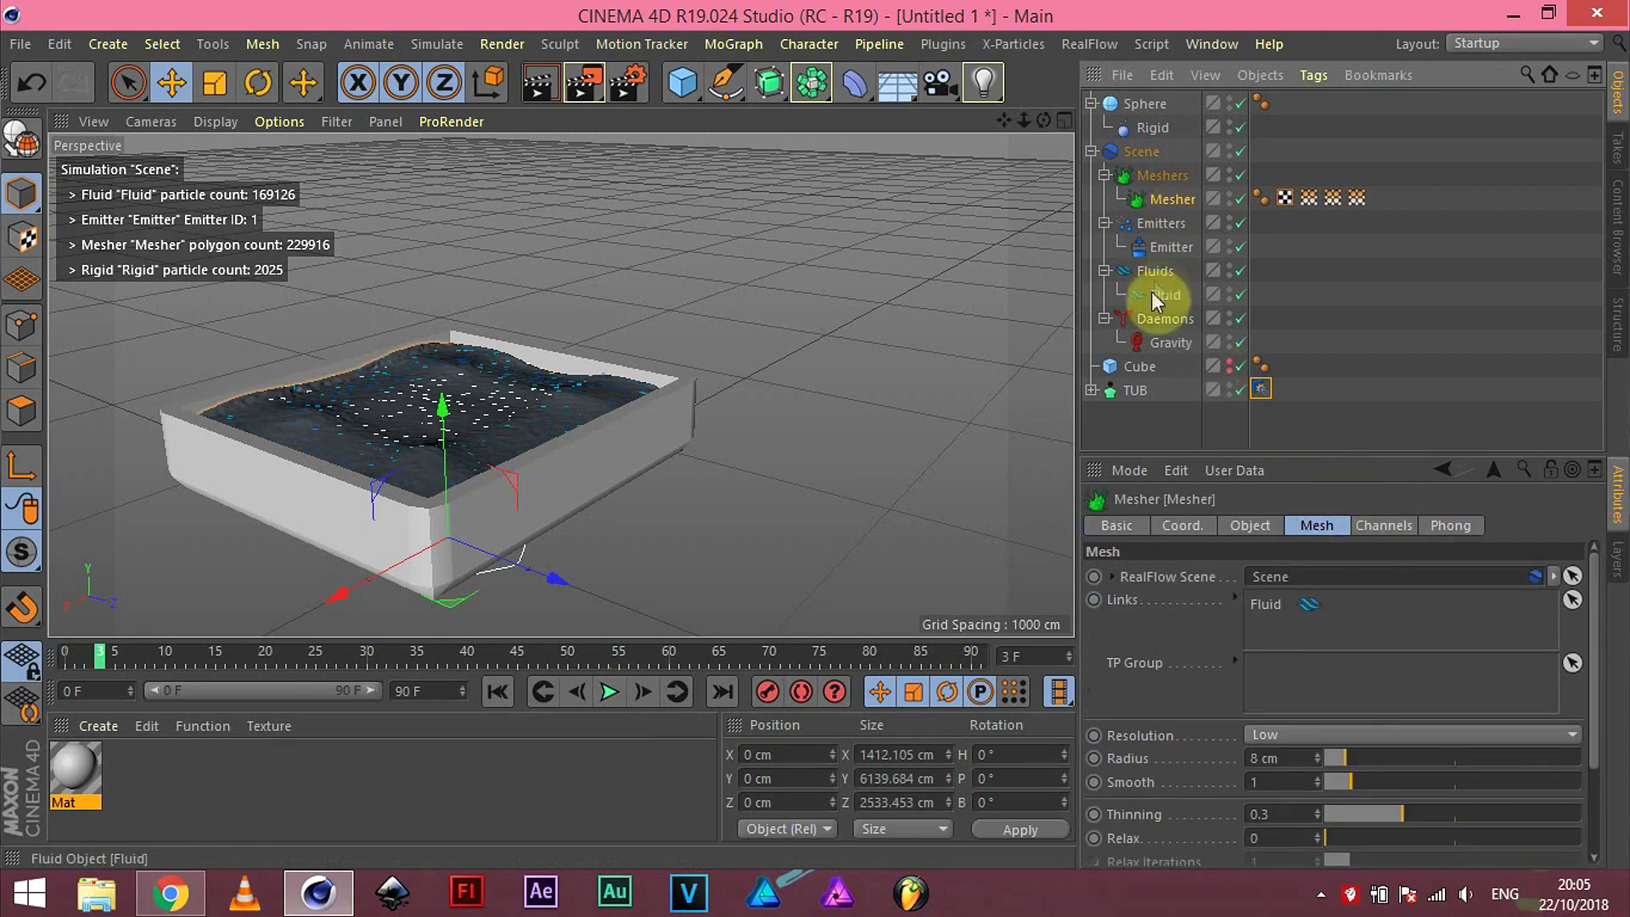
left_click(1163, 225)
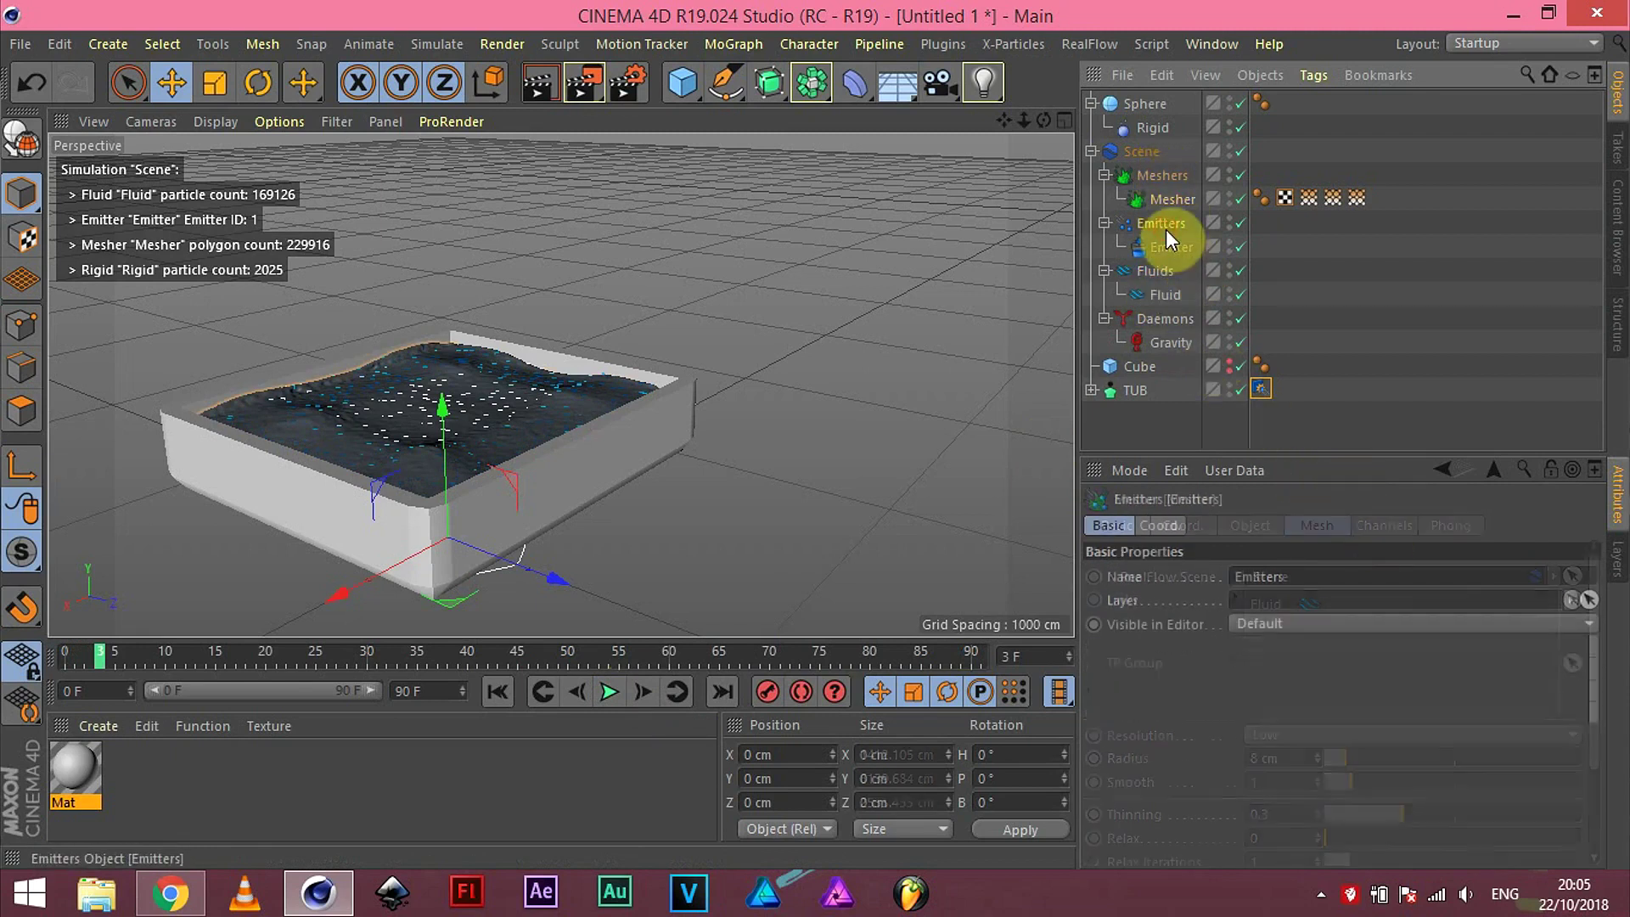
left_click(1296, 525)
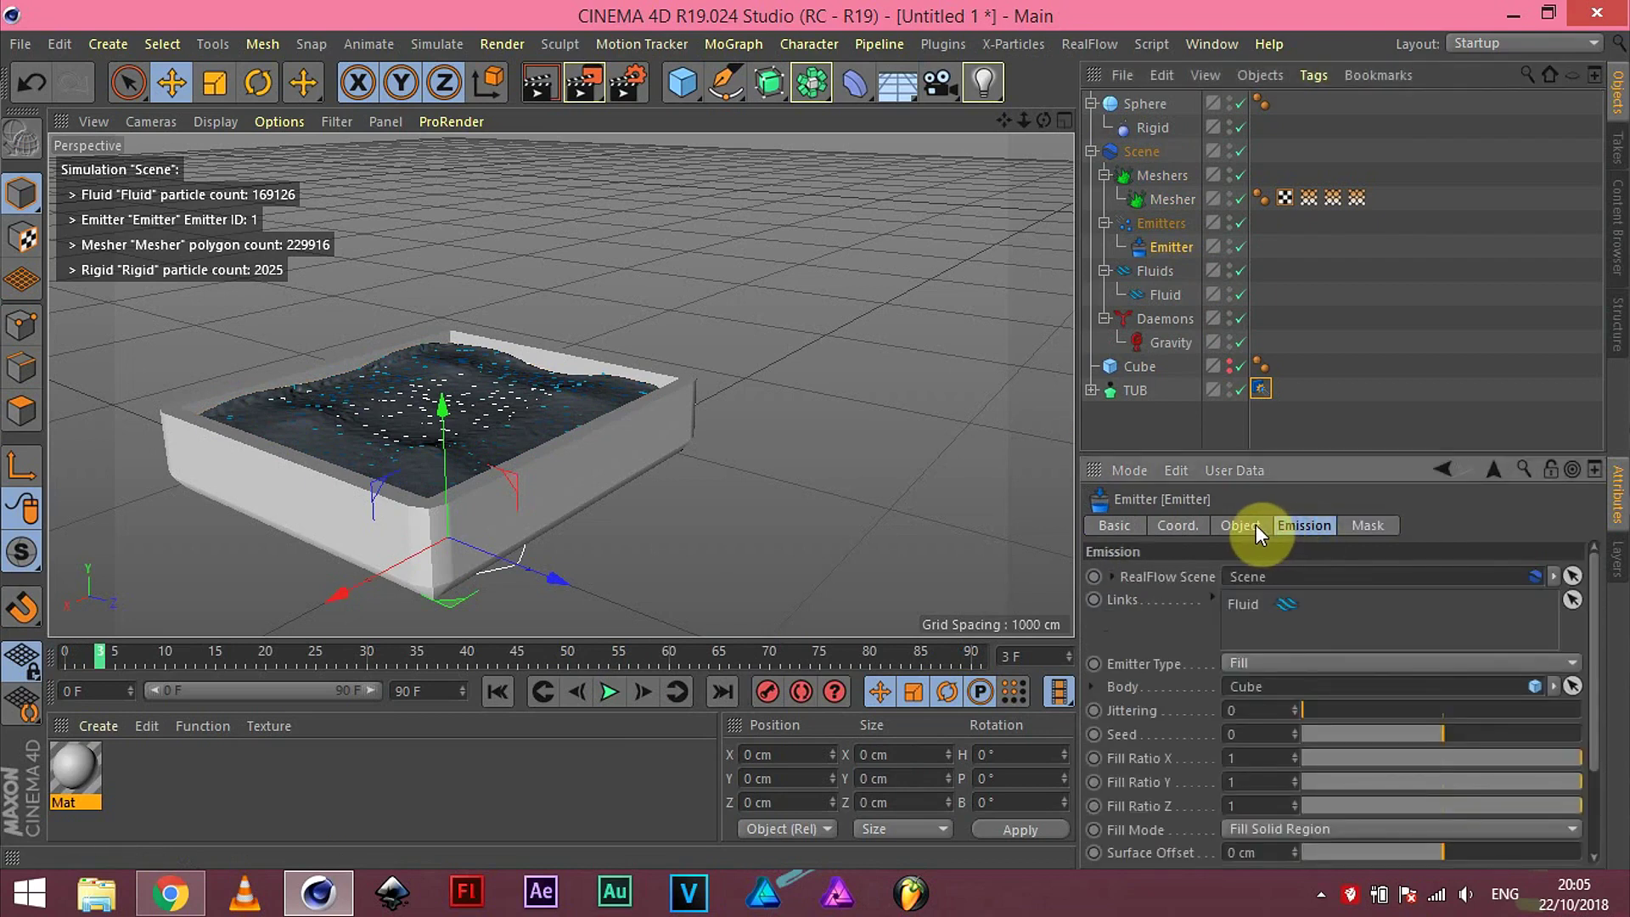
Step: Play the simulation briefly with the sphere above the tub, then rewind to frame 0
left_click(1256, 525)
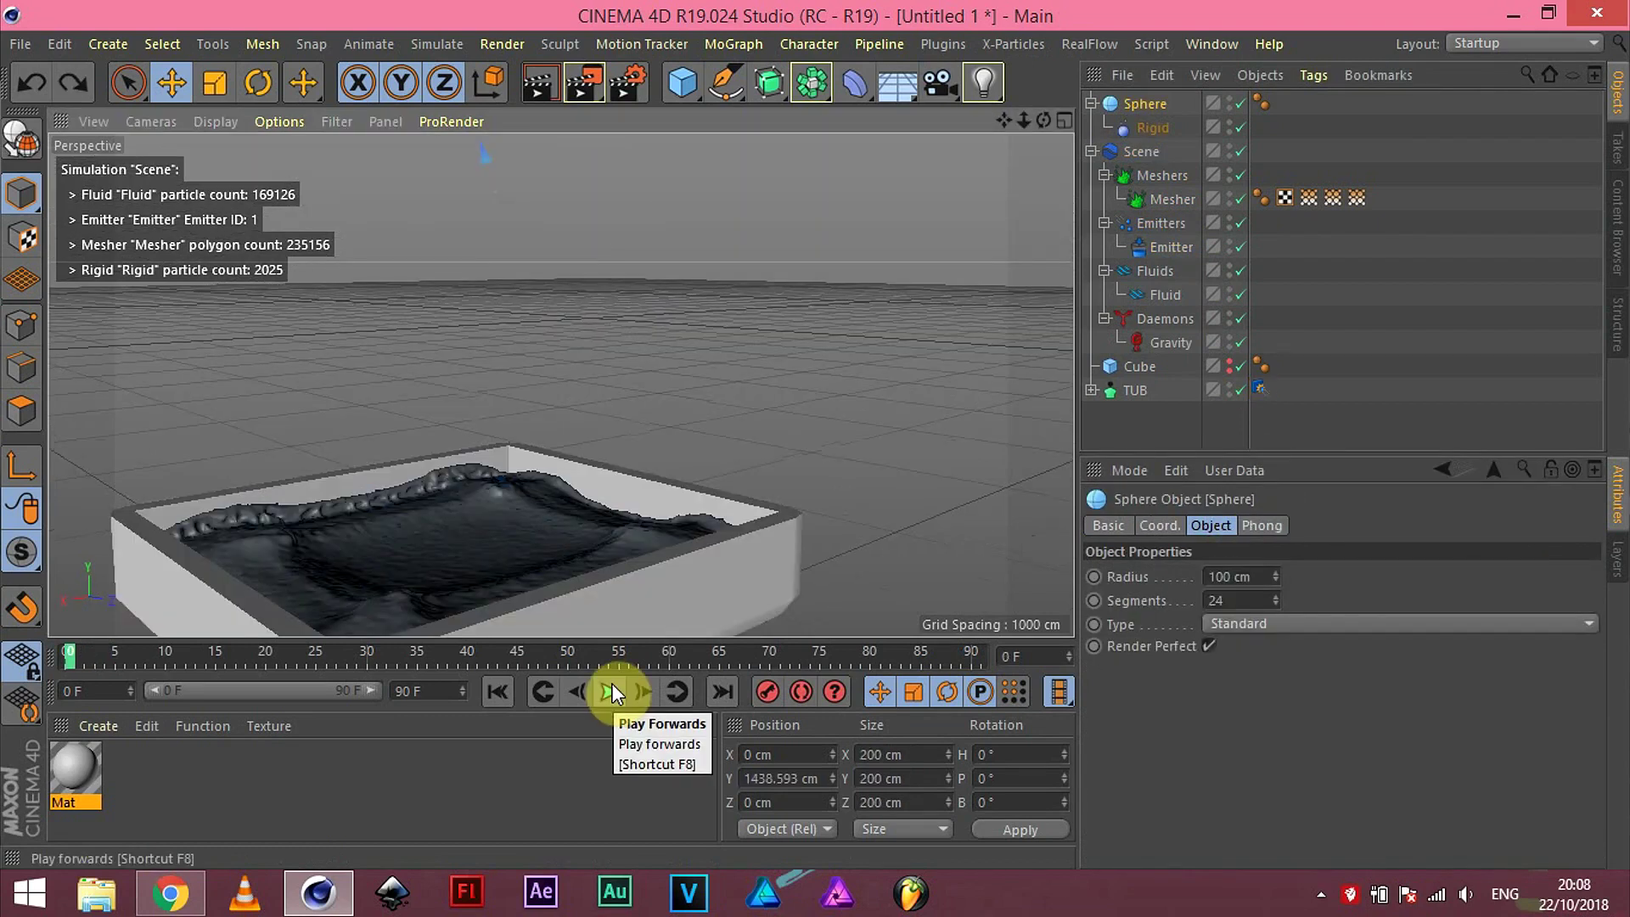
left_click(611, 692)
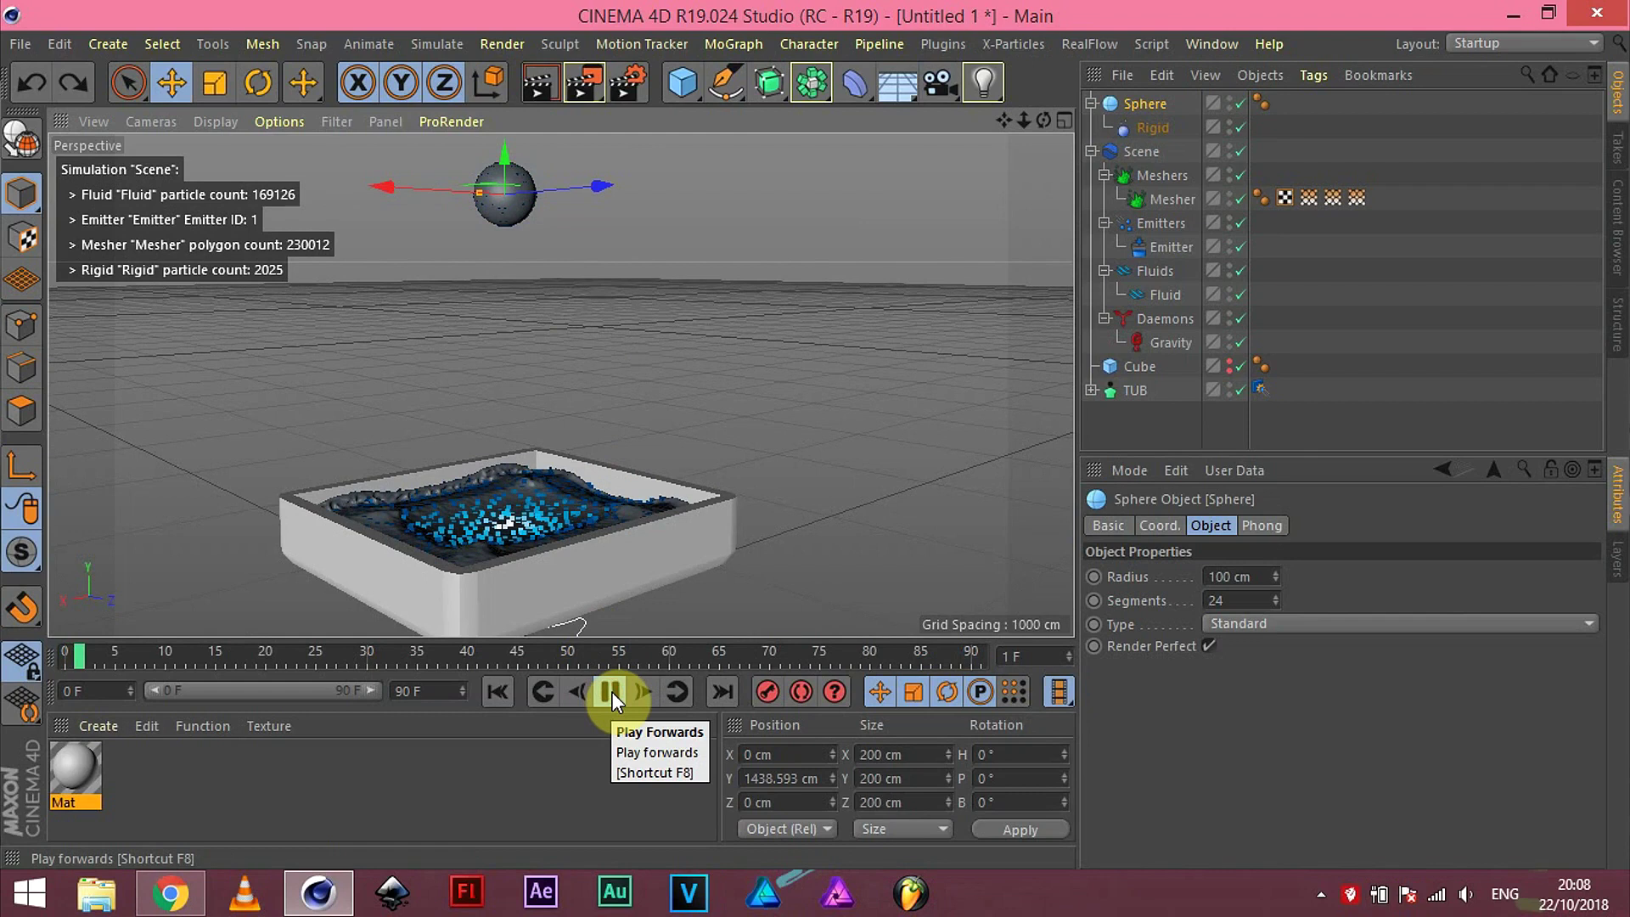
left_click(611, 693)
left_click(498, 692)
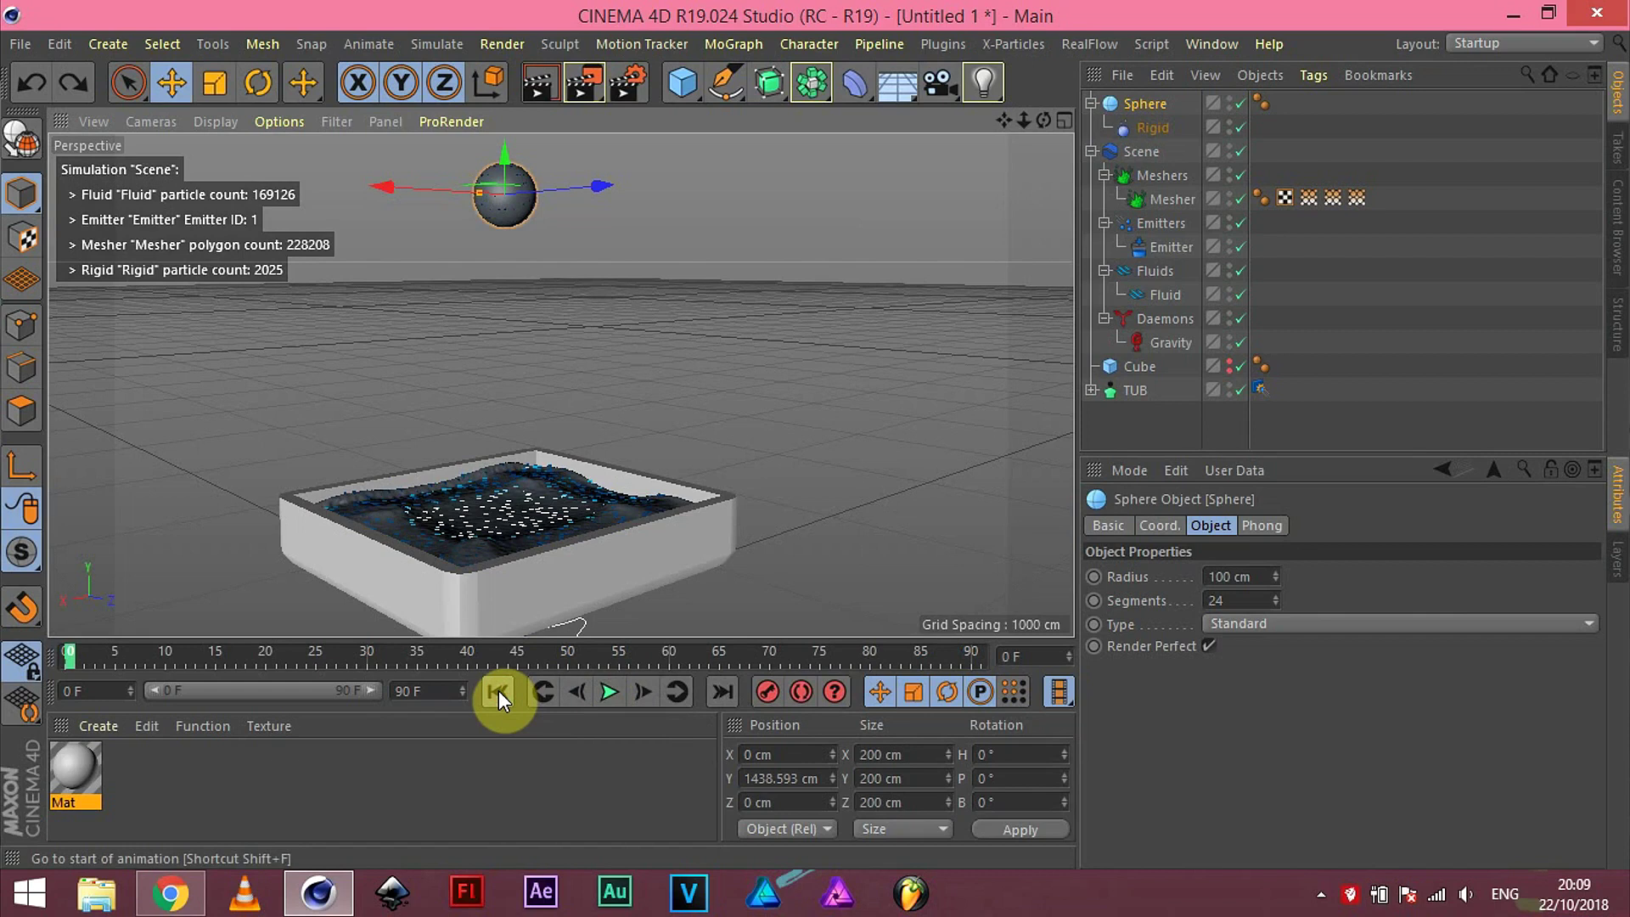
Step: Save the scene under the new name fluidtut.c4d
key("ctrl+s")
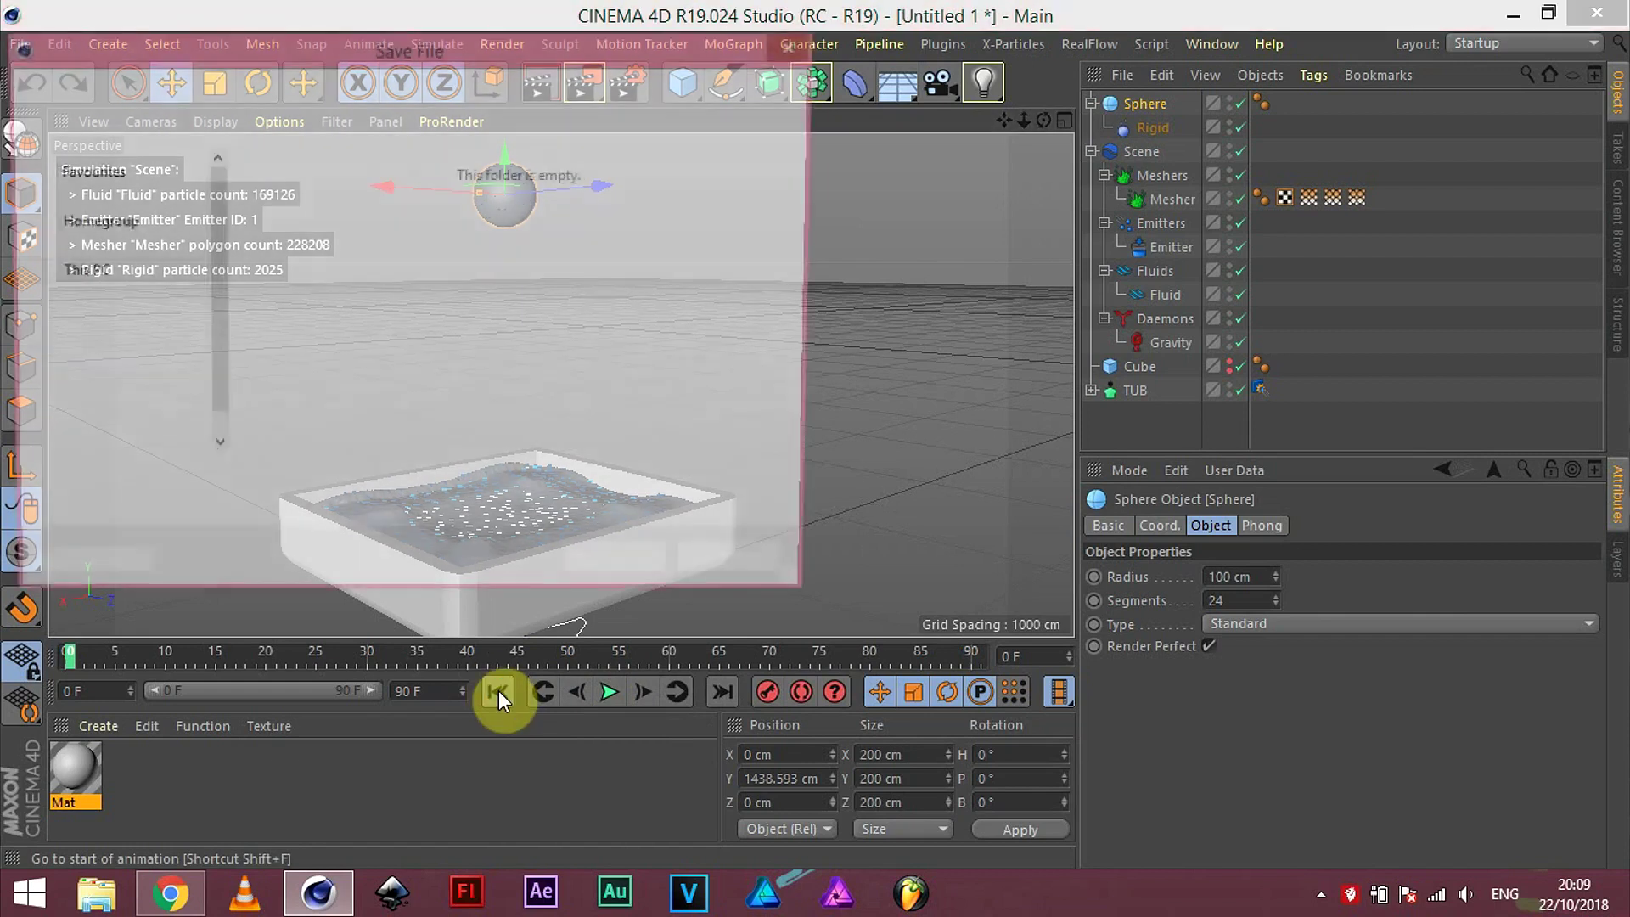
type("f")
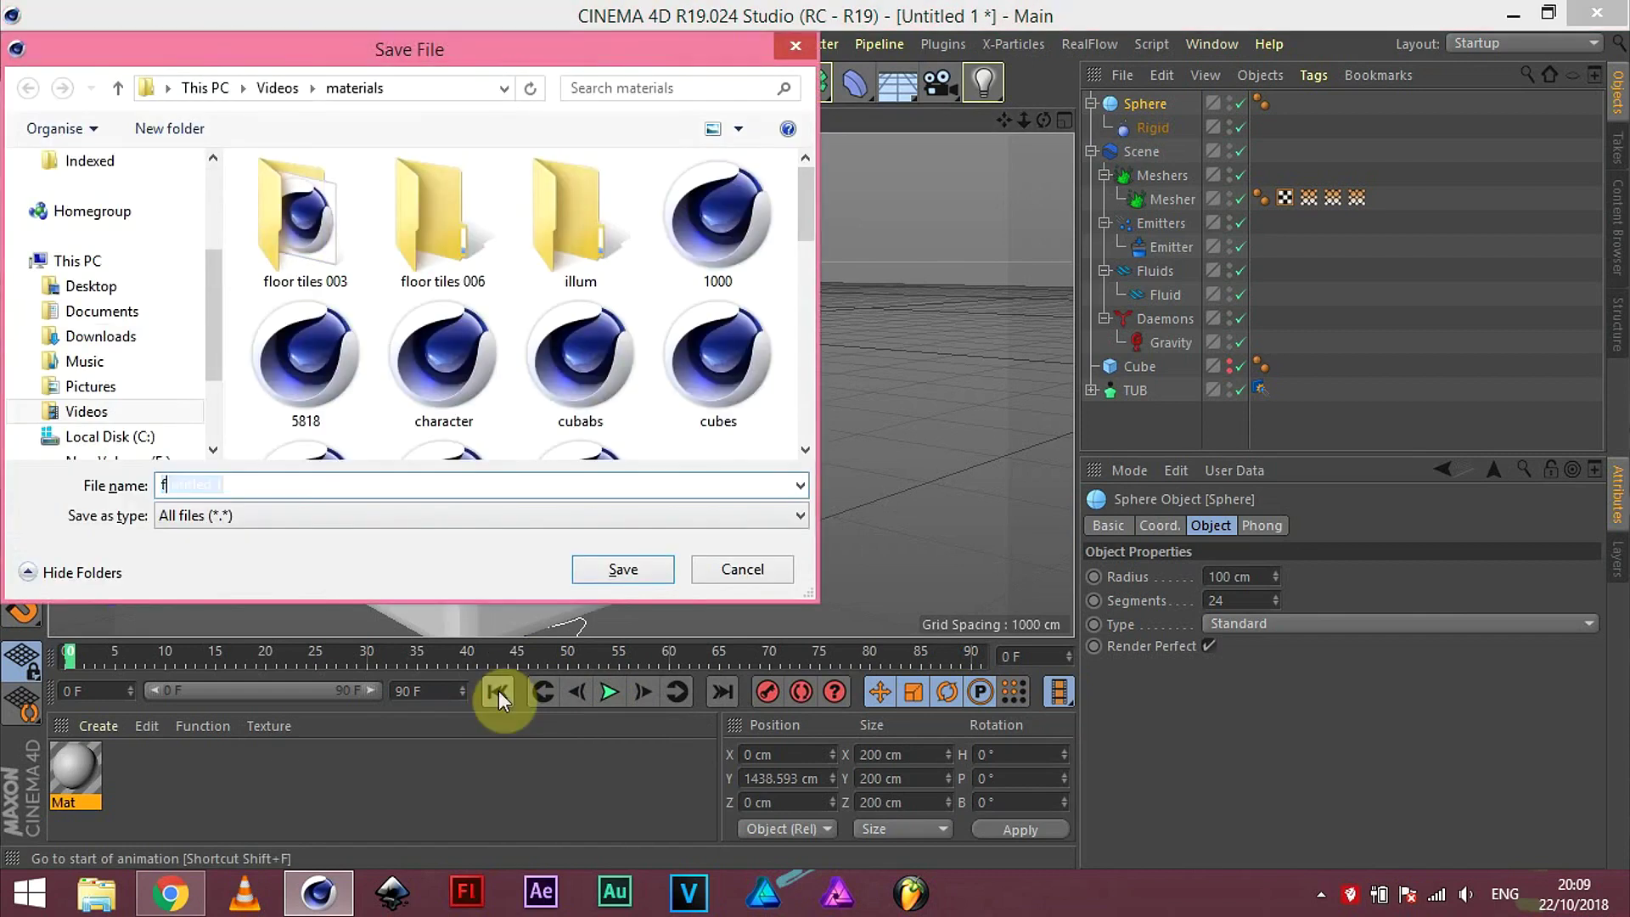
type("luidtut")
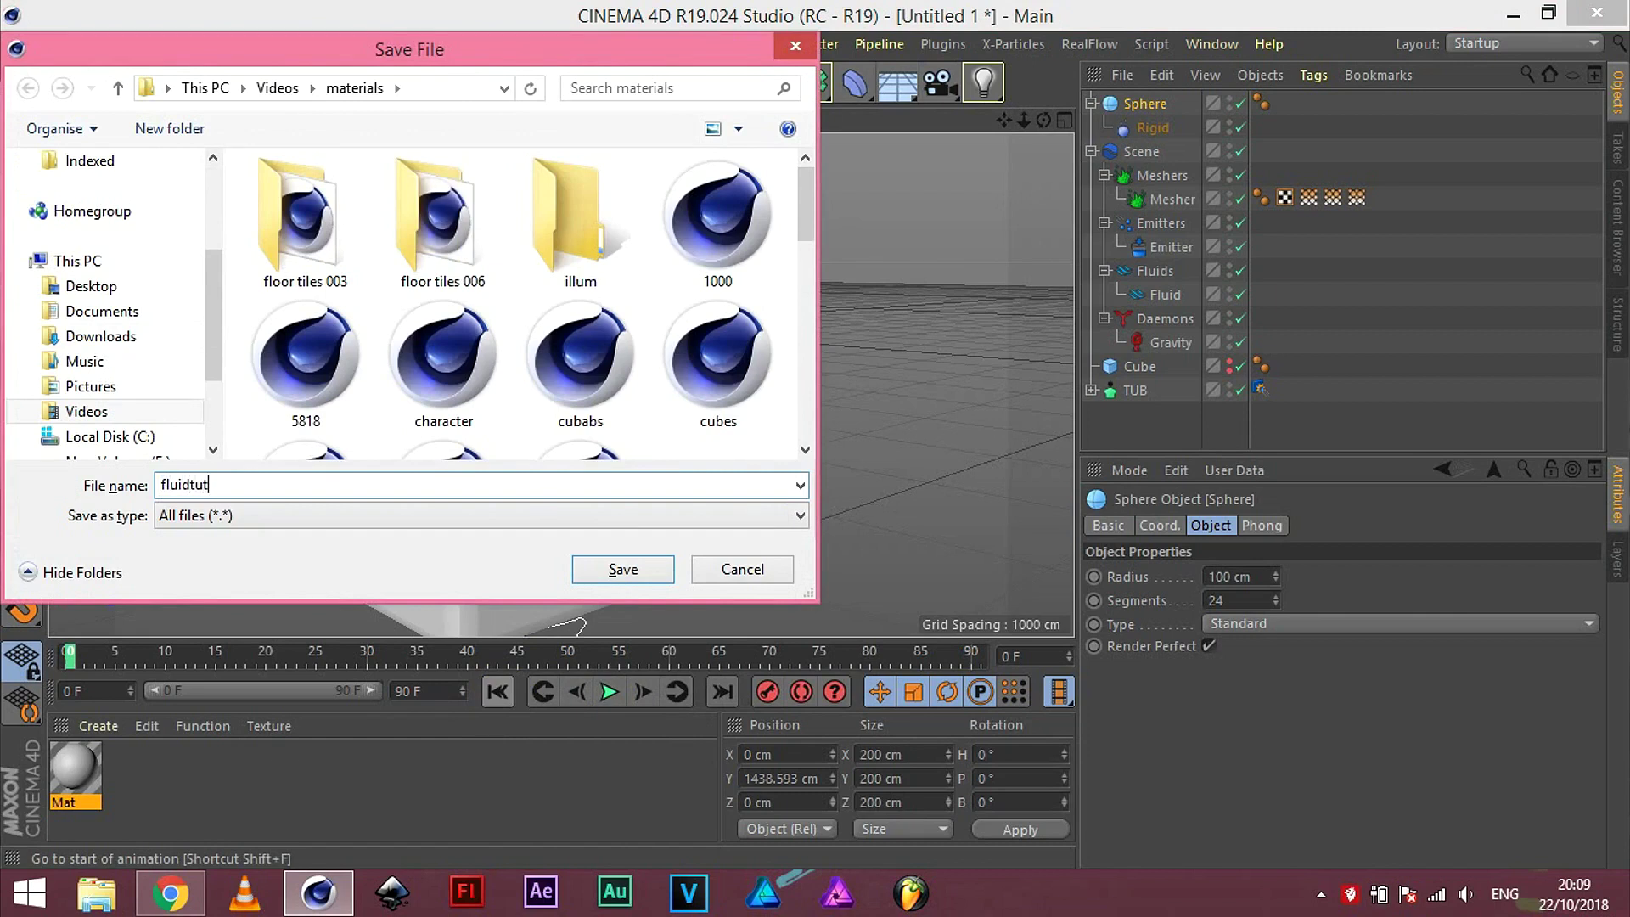
key("Return")
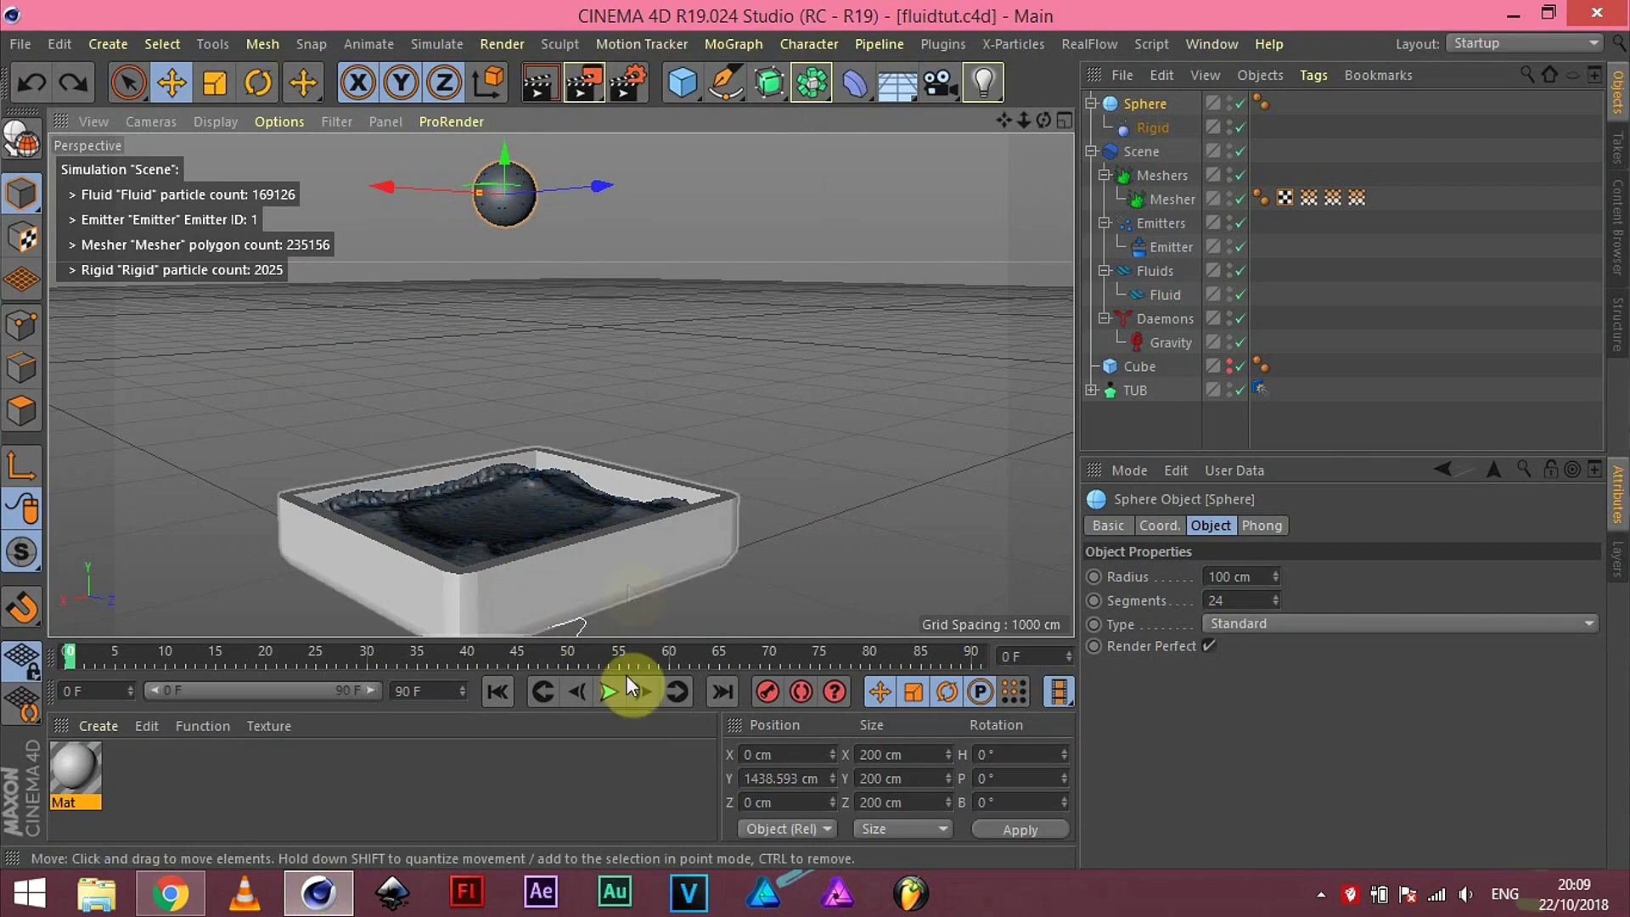
Step: Play the simulation across 200 frames, stop it, and rebuild the Mesher's fluid mesh
left_click(608, 693)
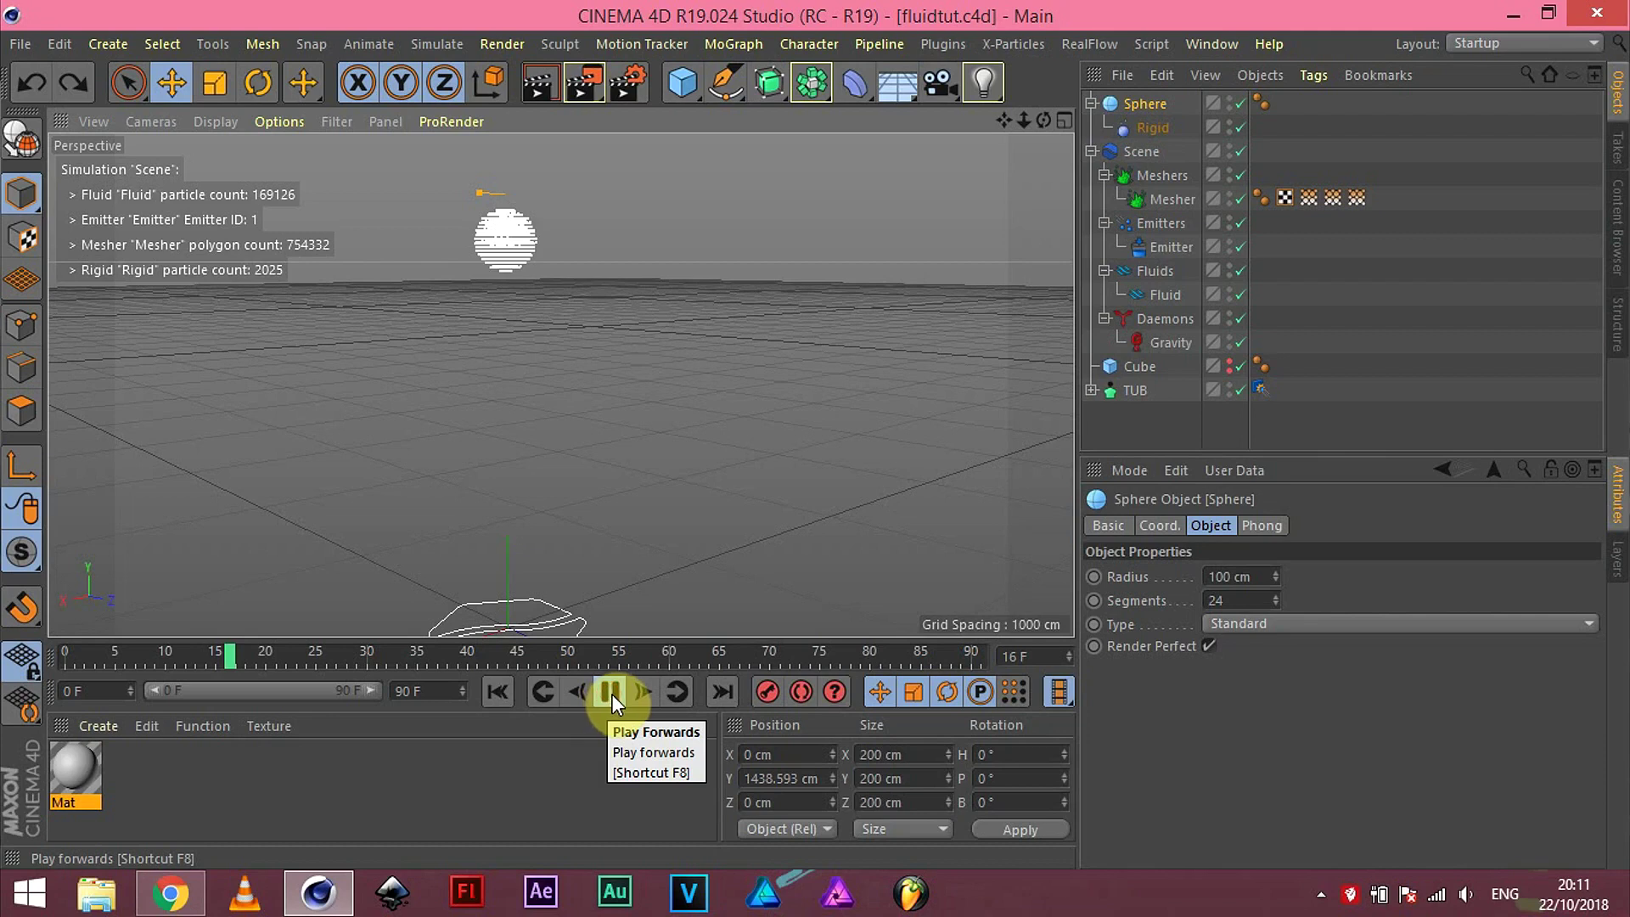
left_click(612, 701)
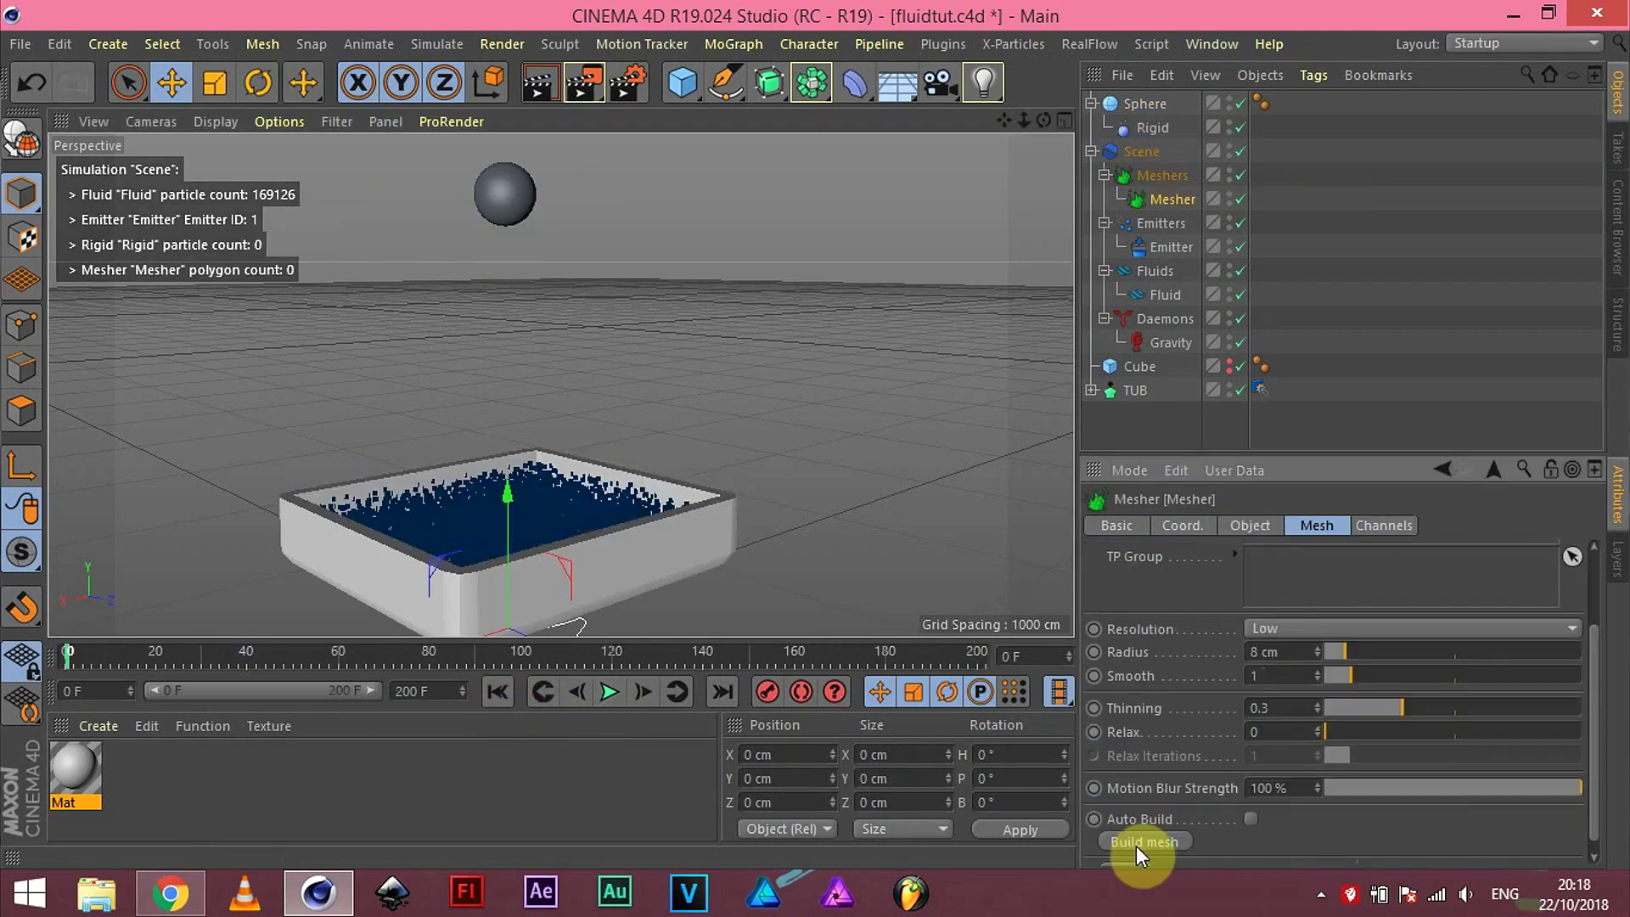
left_click(1142, 842)
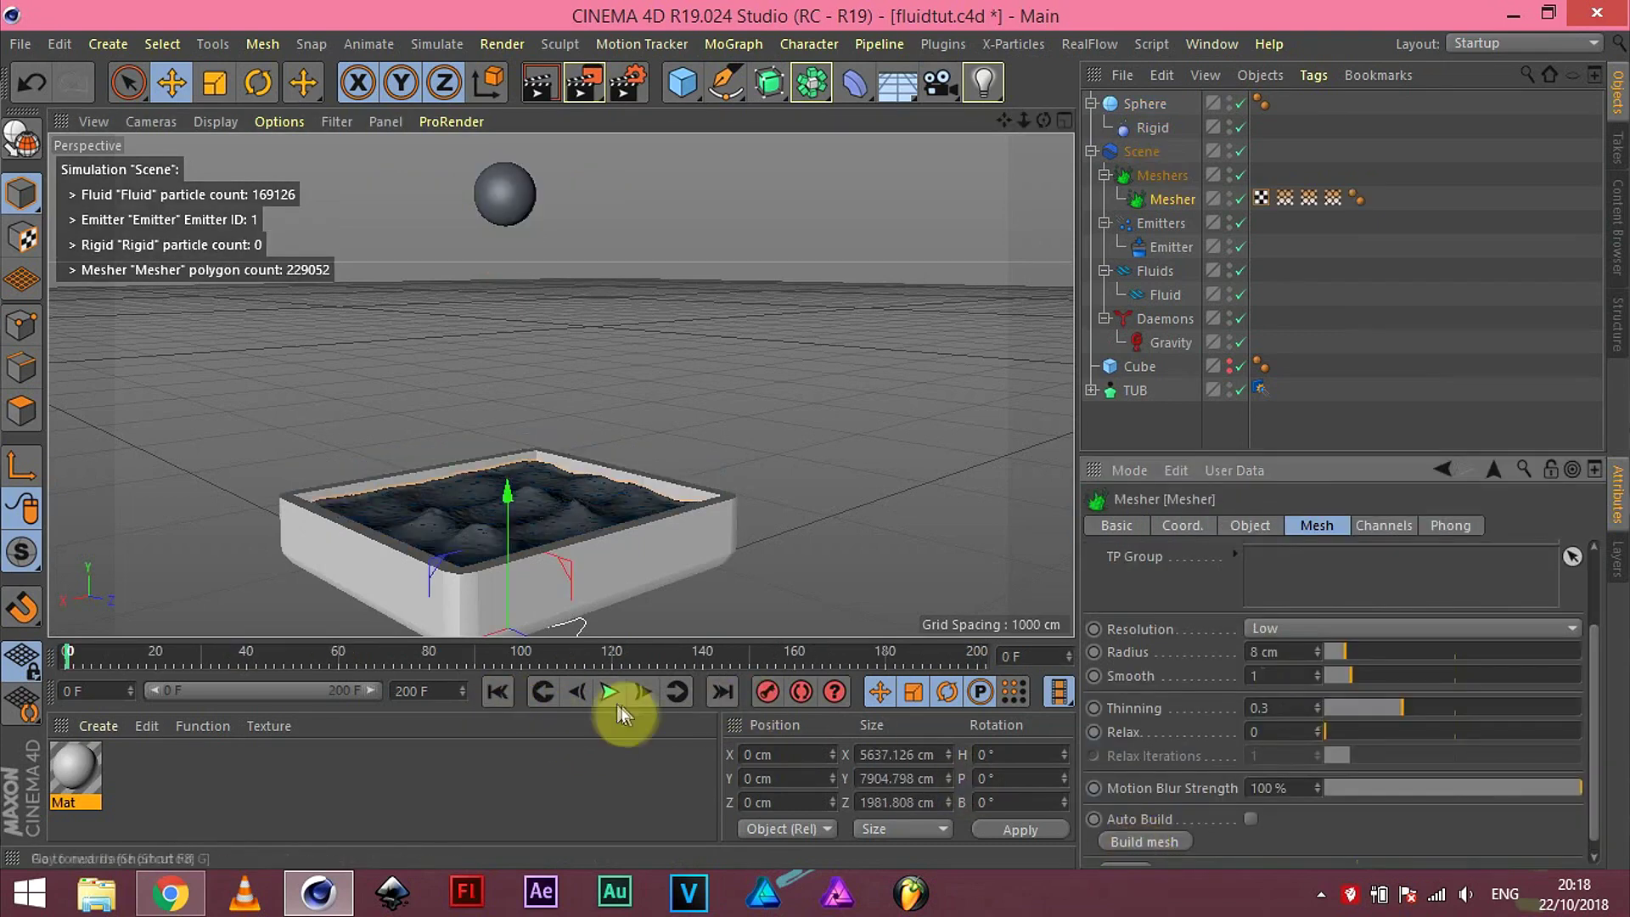
Step: Cache the simulation from the Scene's Cache settings
left_click(1142, 151)
left_click(1180, 699)
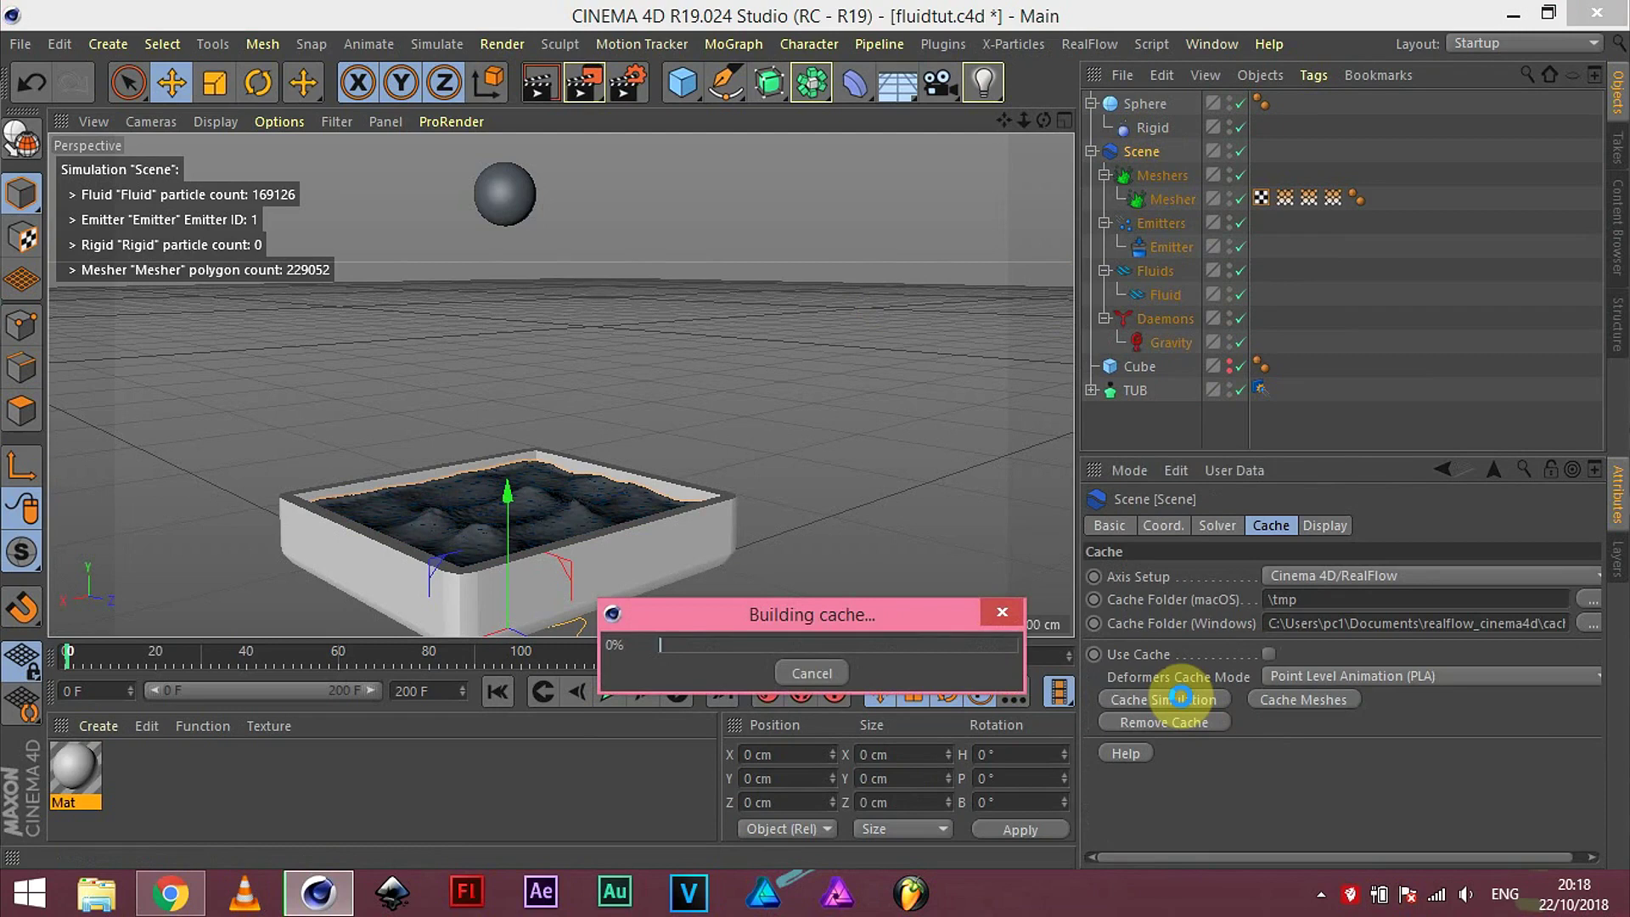
left_click(1321, 893)
right_click(1280, 774)
left_click(1343, 524)
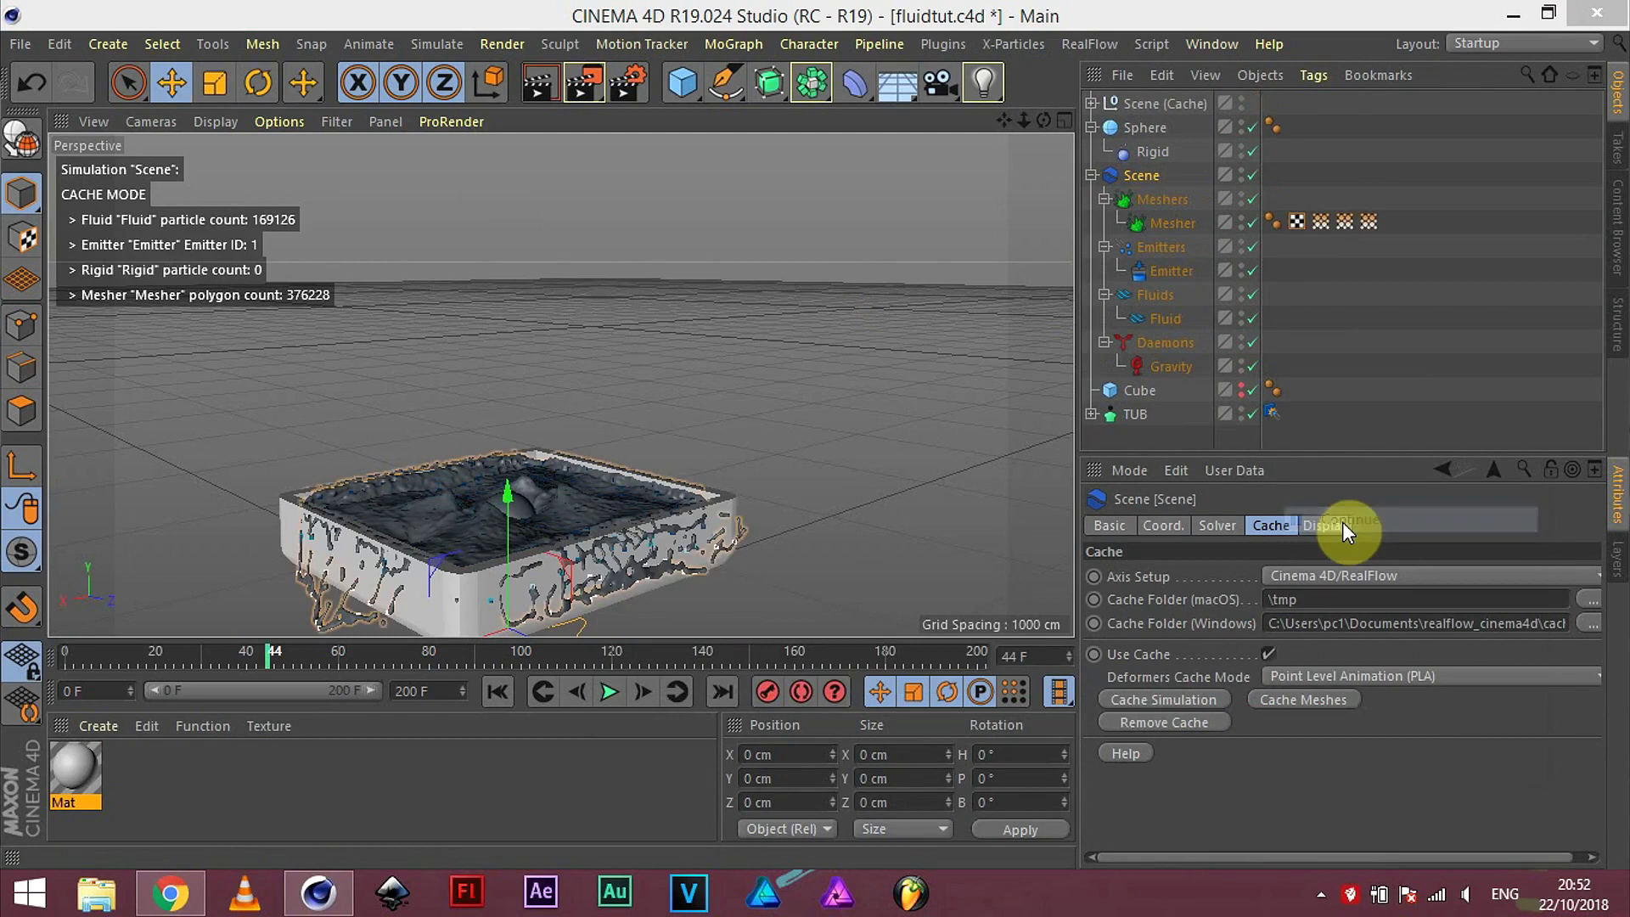
Step: Create a 2840.564 × 3306.124 cm Plane beneath the tub as a floor
mouse_move(553, 350)
left_mouse_down("alt")
mouse_move(599, 415)
mouse_move(554, 604)
mouse_move(546, 225)
mouse_move(430, 480)
mouse_move(254, 382)
mouse_move(501, 413)
left_mouse_up("alt")
left_click_drag(689, 83, 829, 189)
mouse_move(664, 409)
left_mouse_down("alt")
mouse_move(287, 547)
mouse_move(547, 528)
mouse_move(329, 493)
mouse_move(278, 445)
left_mouse_up("alt")
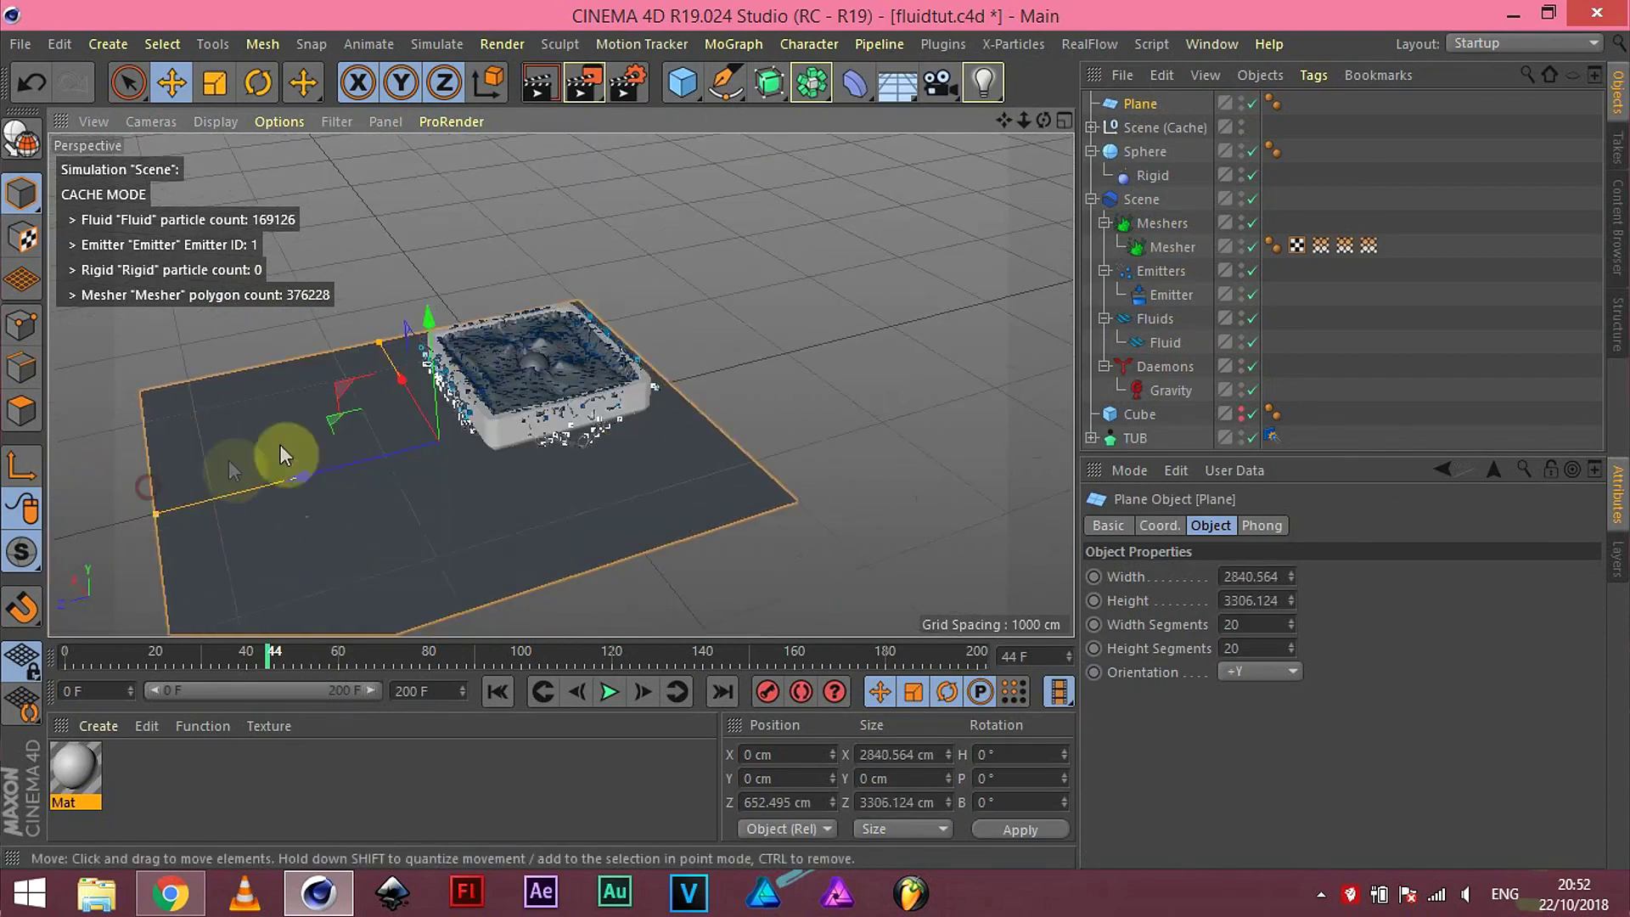
Step: Enlarge the floor Plane to 3873.943 × 3566.913 cm and position it under the tub
left_click_drag(399, 340, 444, 328)
left_click_drag(280, 475, 254, 482)
mouse_move(498, 450)
left_mouse_down("alt")
mouse_move(486, 370)
mouse_move(461, 523)
left_mouse_up("alt")
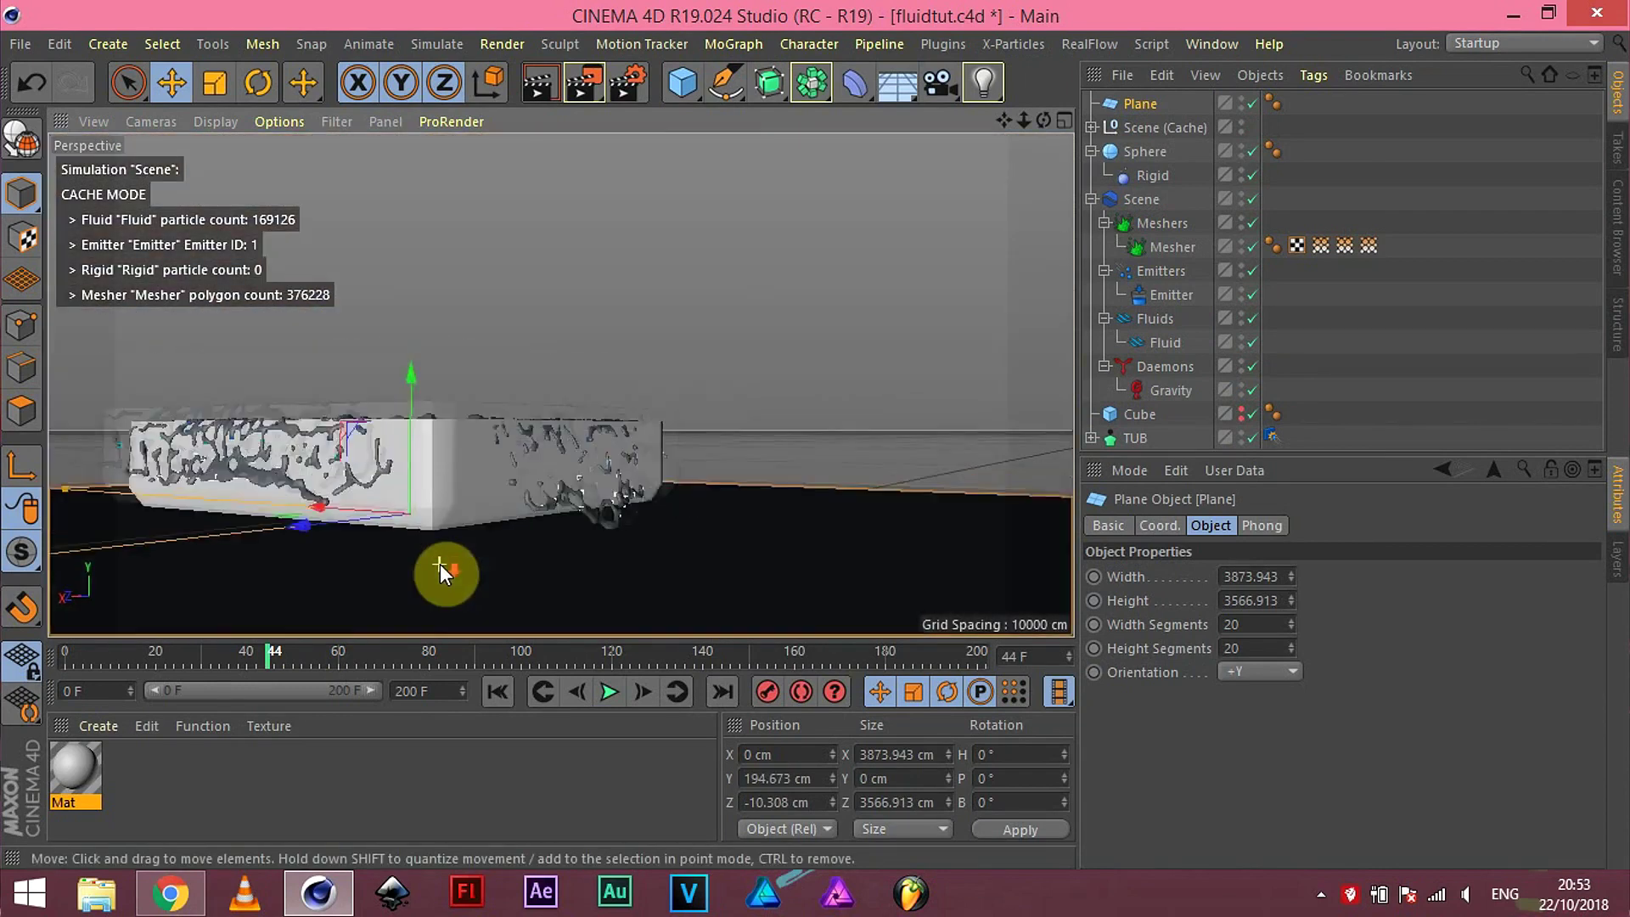
scroll(425, 398, "down", 3)
middle_click(452, 562)
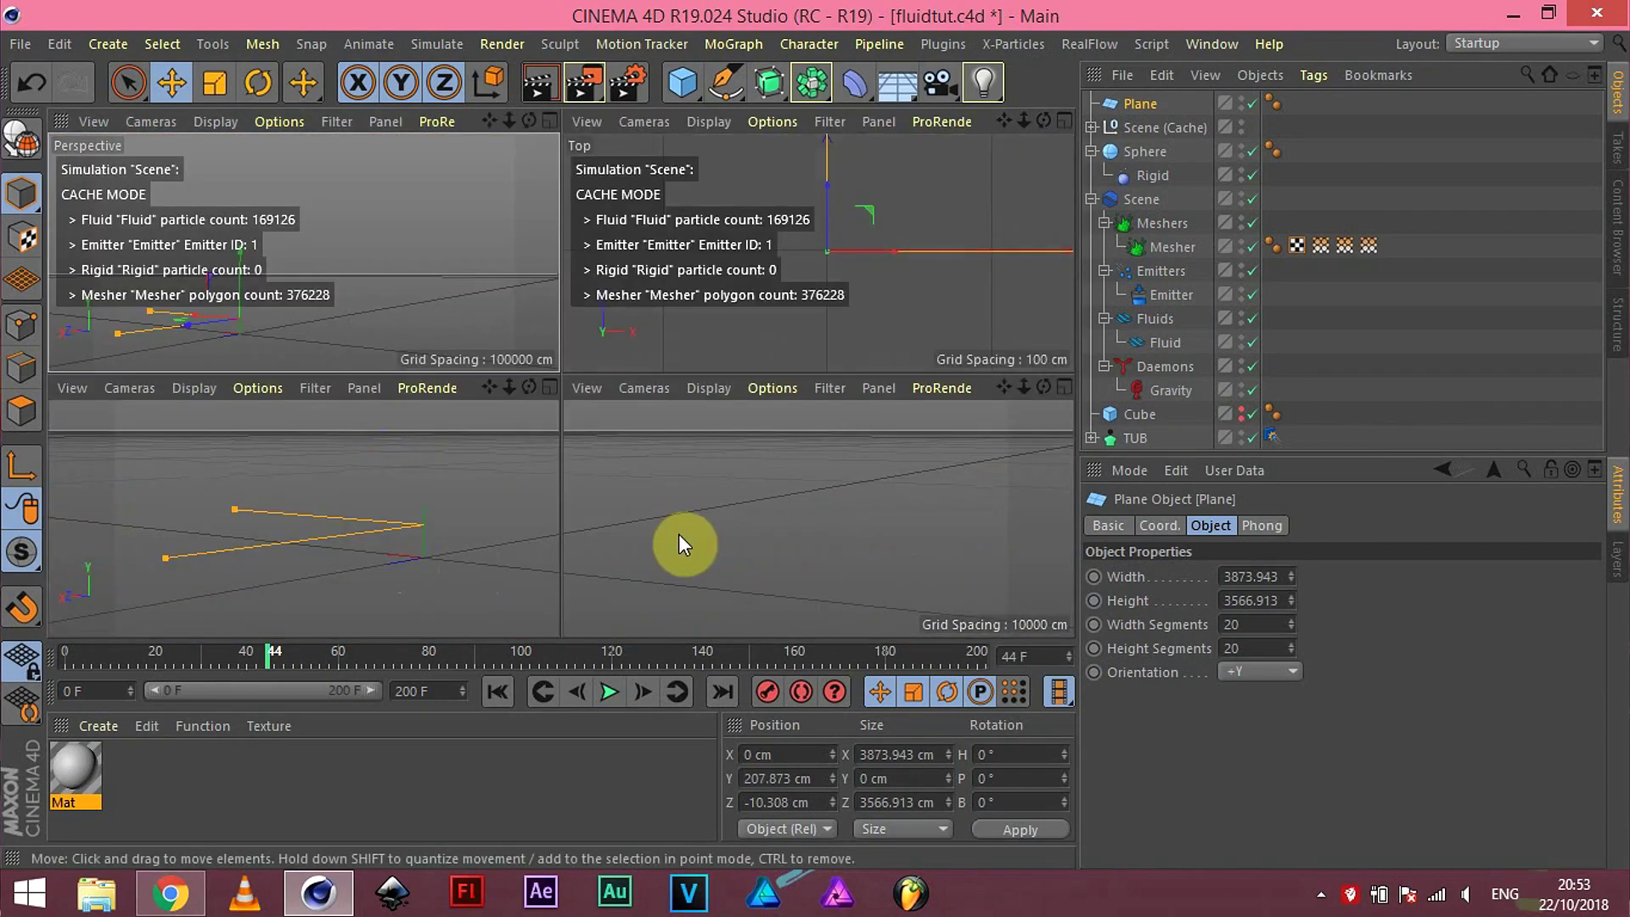
middle_click(442, 341)
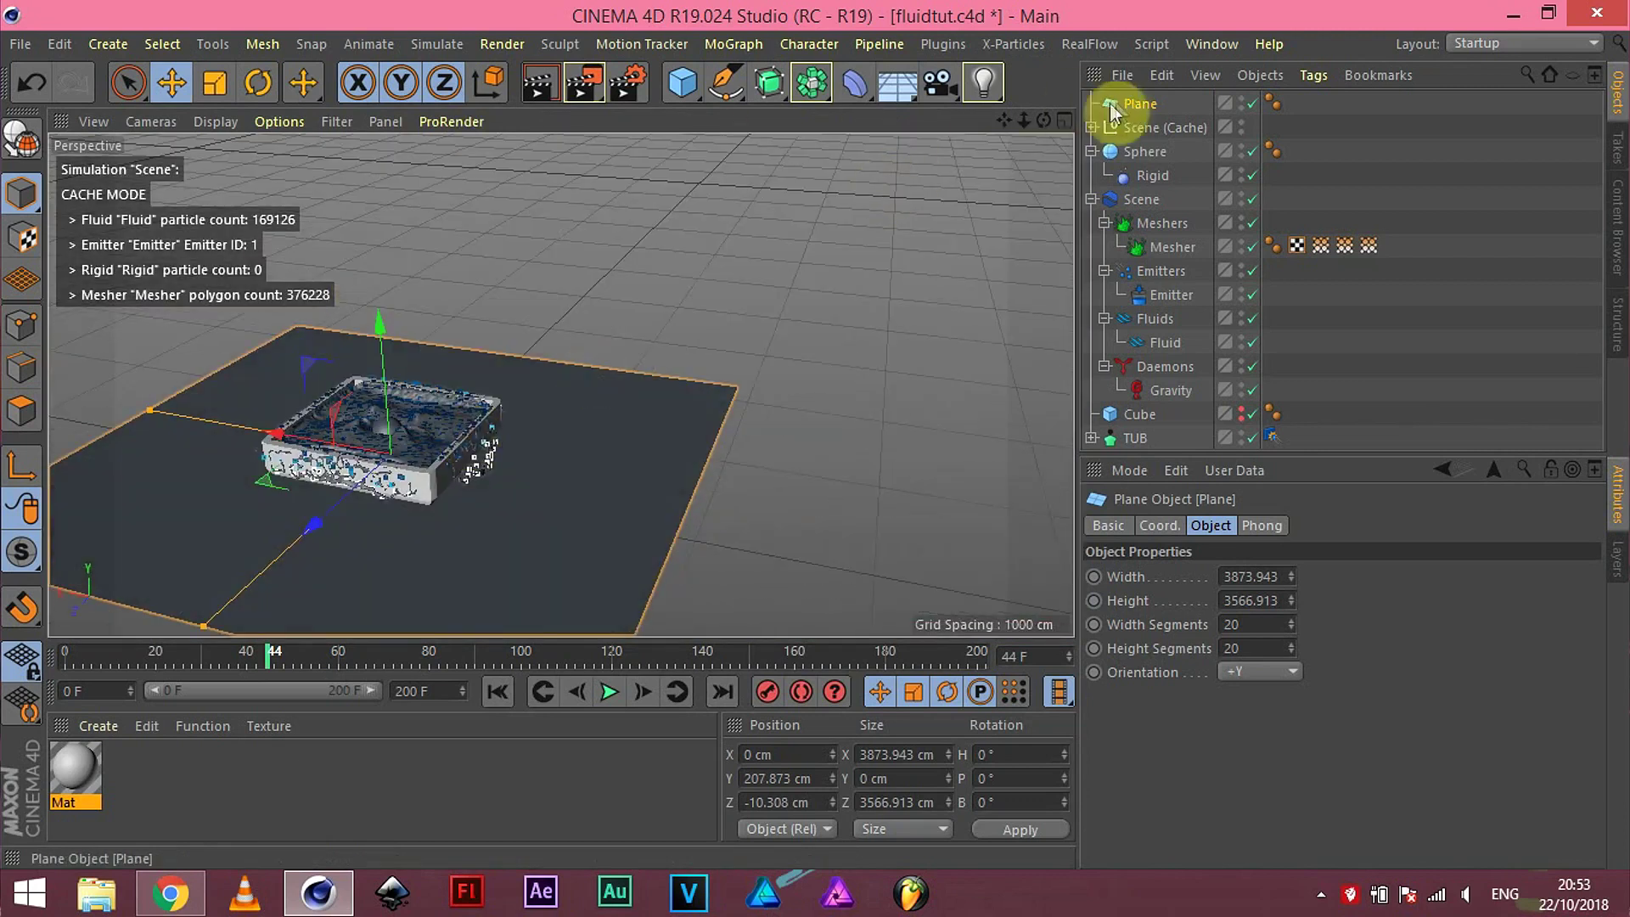
Step: Add a RealFlow Collider tag to the Plane, linked to Rigid and Fluid
right_click(1138, 102)
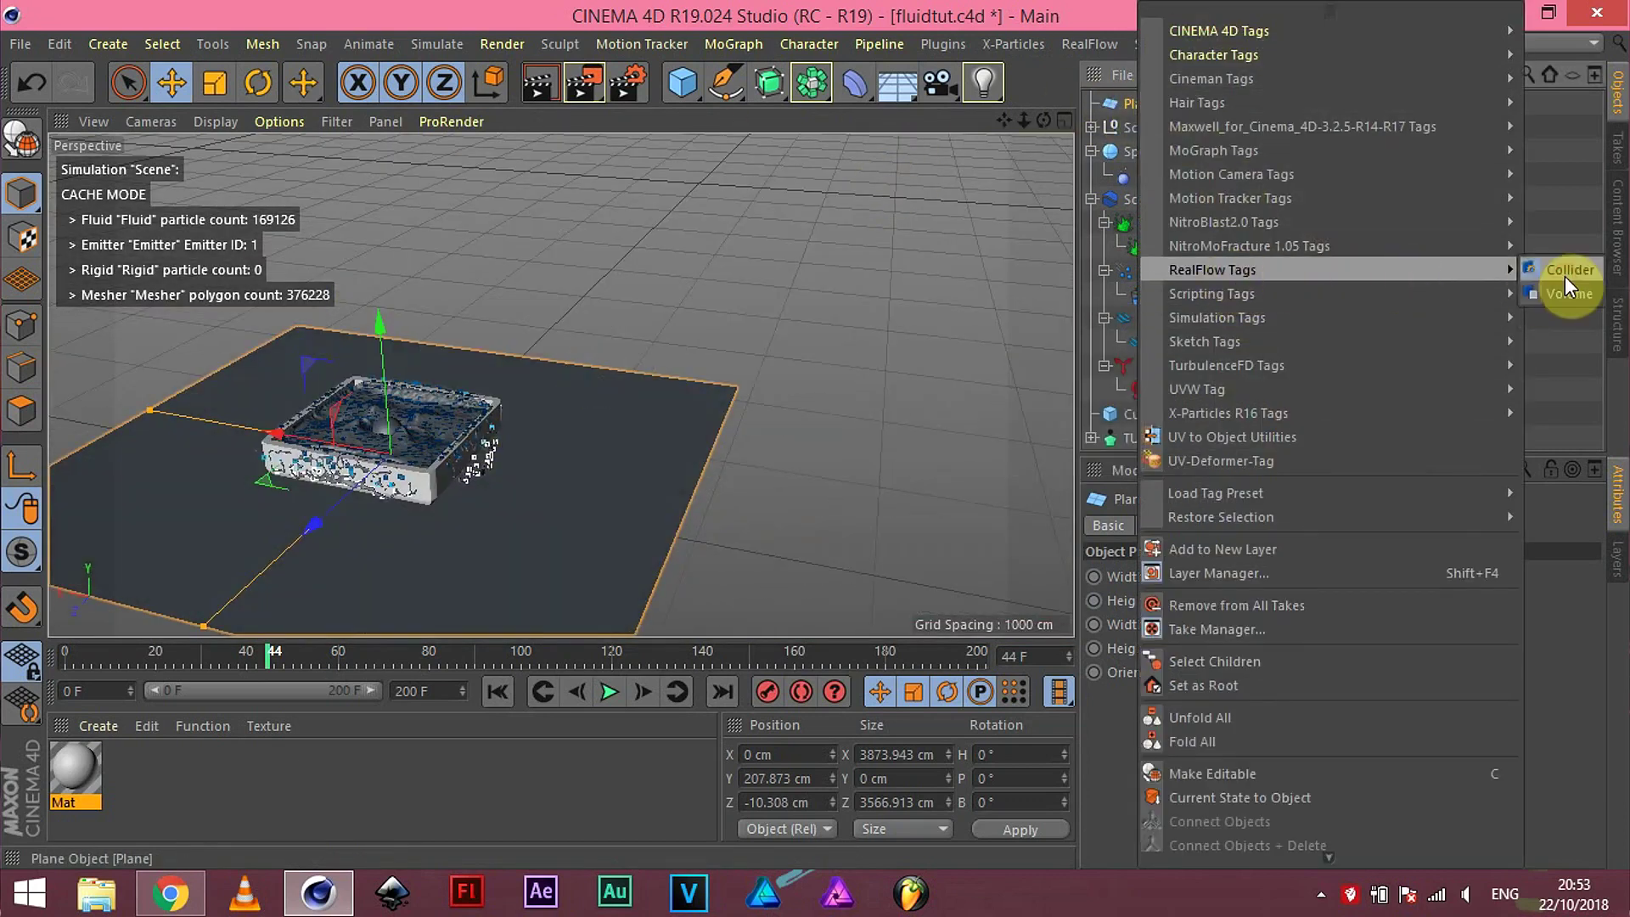
left_click(1571, 277)
left_click_drag(320, 402, 509, 419, "alt")
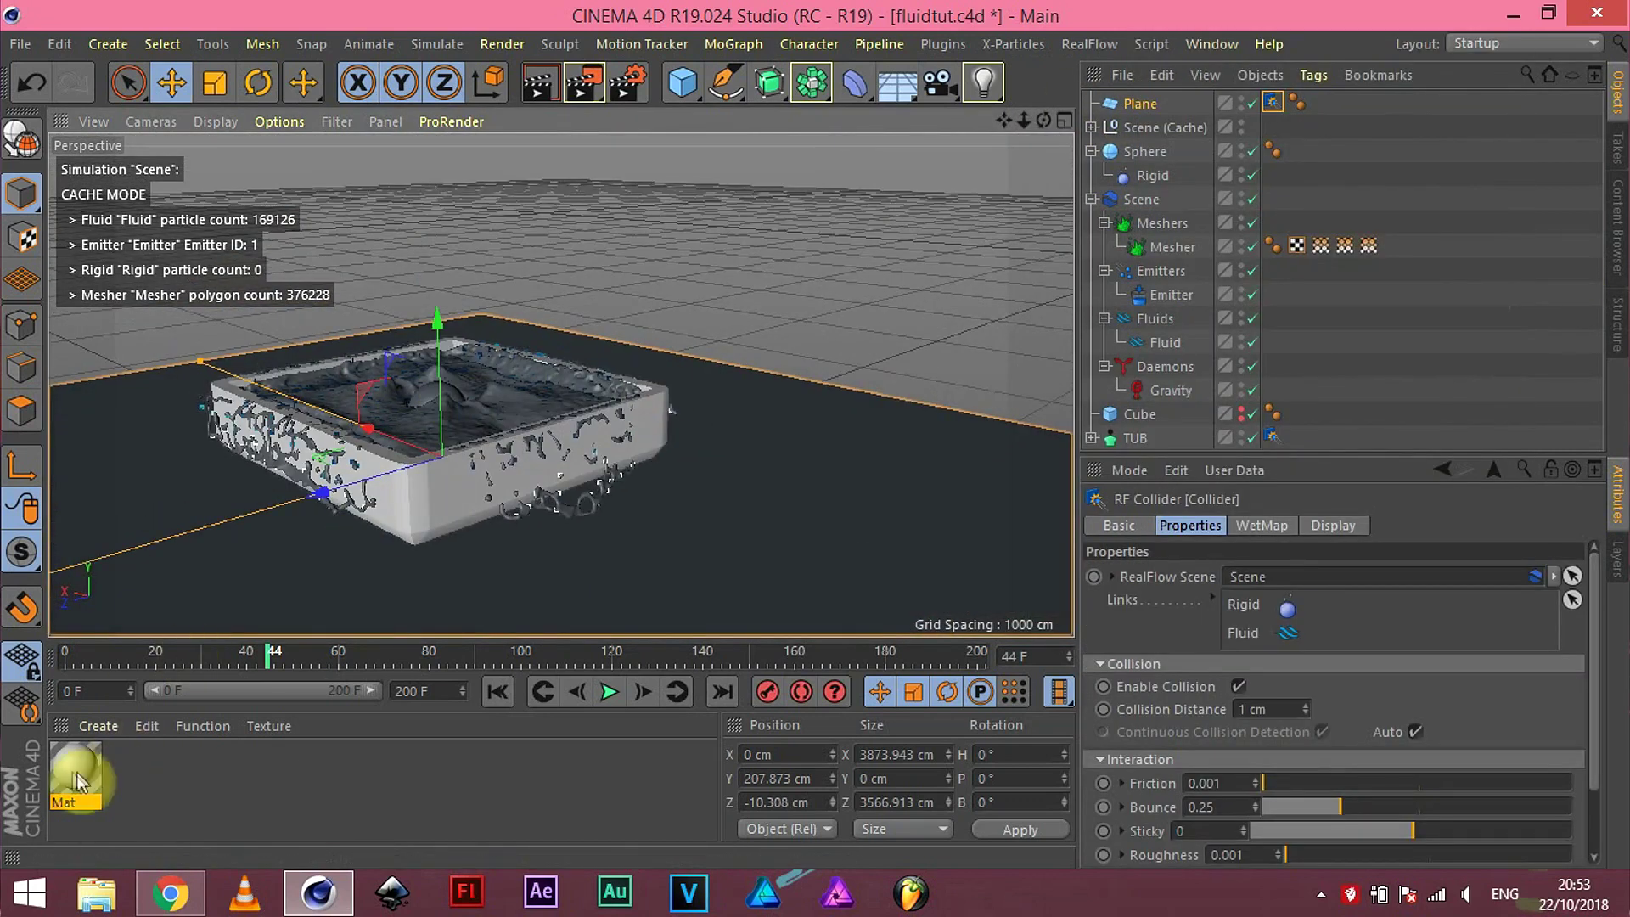
Step: Tint Mat.1 muted blue with a TopCoat Gloss layer, apply it to the Plane, and render
left_click(73, 777)
double_click(136, 779)
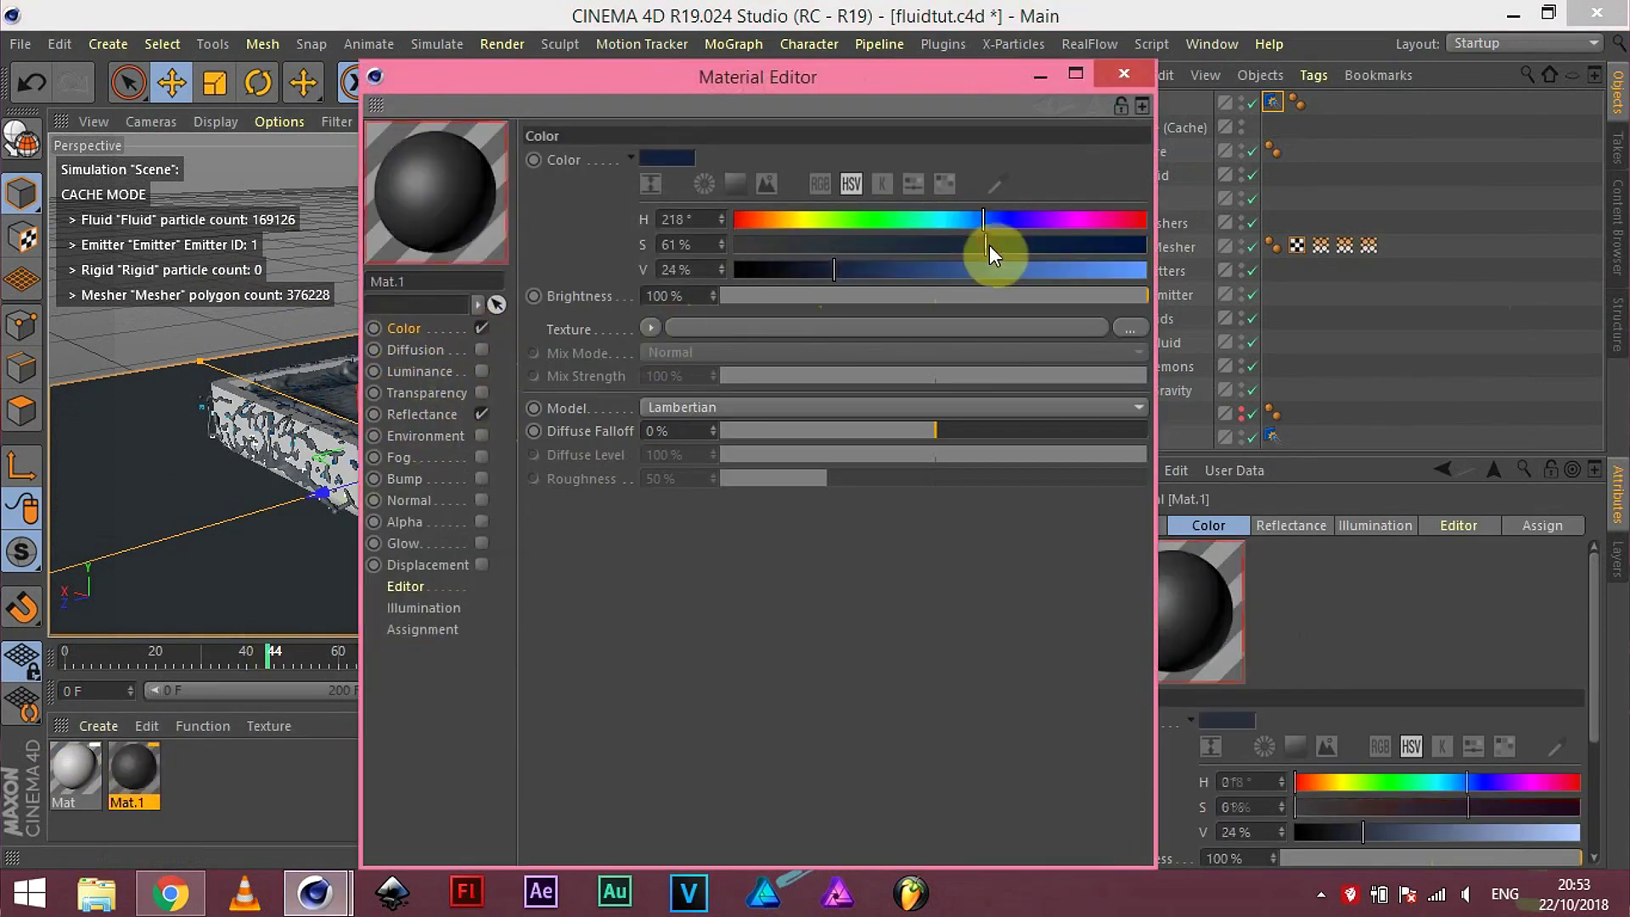
left_click_drag(833, 270, 914, 268)
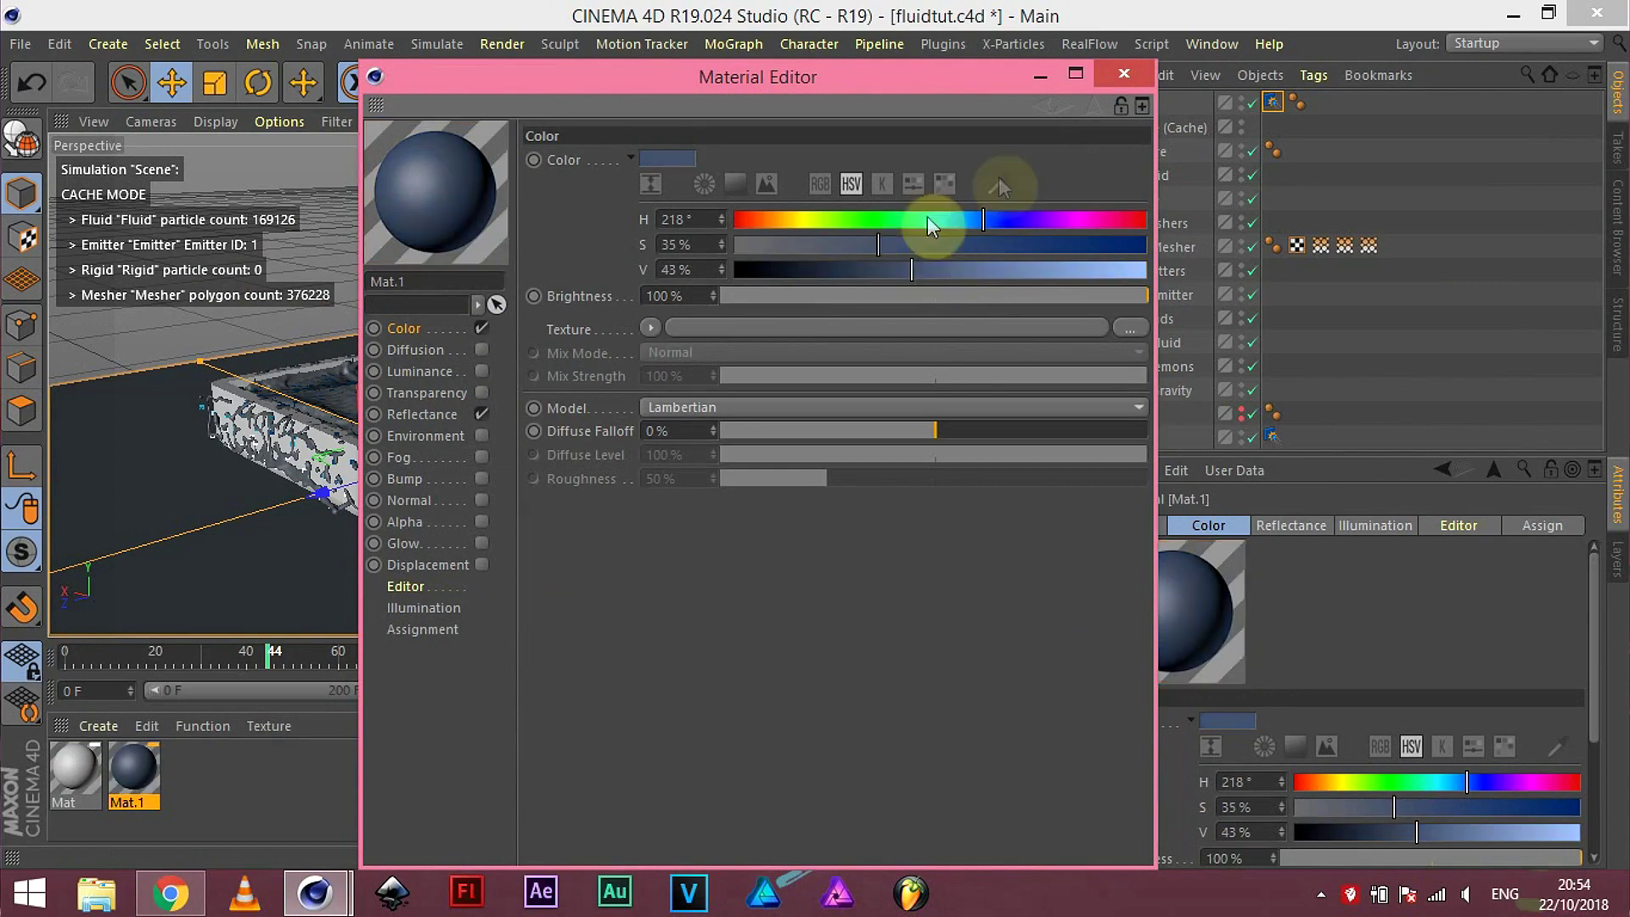
left_click(942, 44)
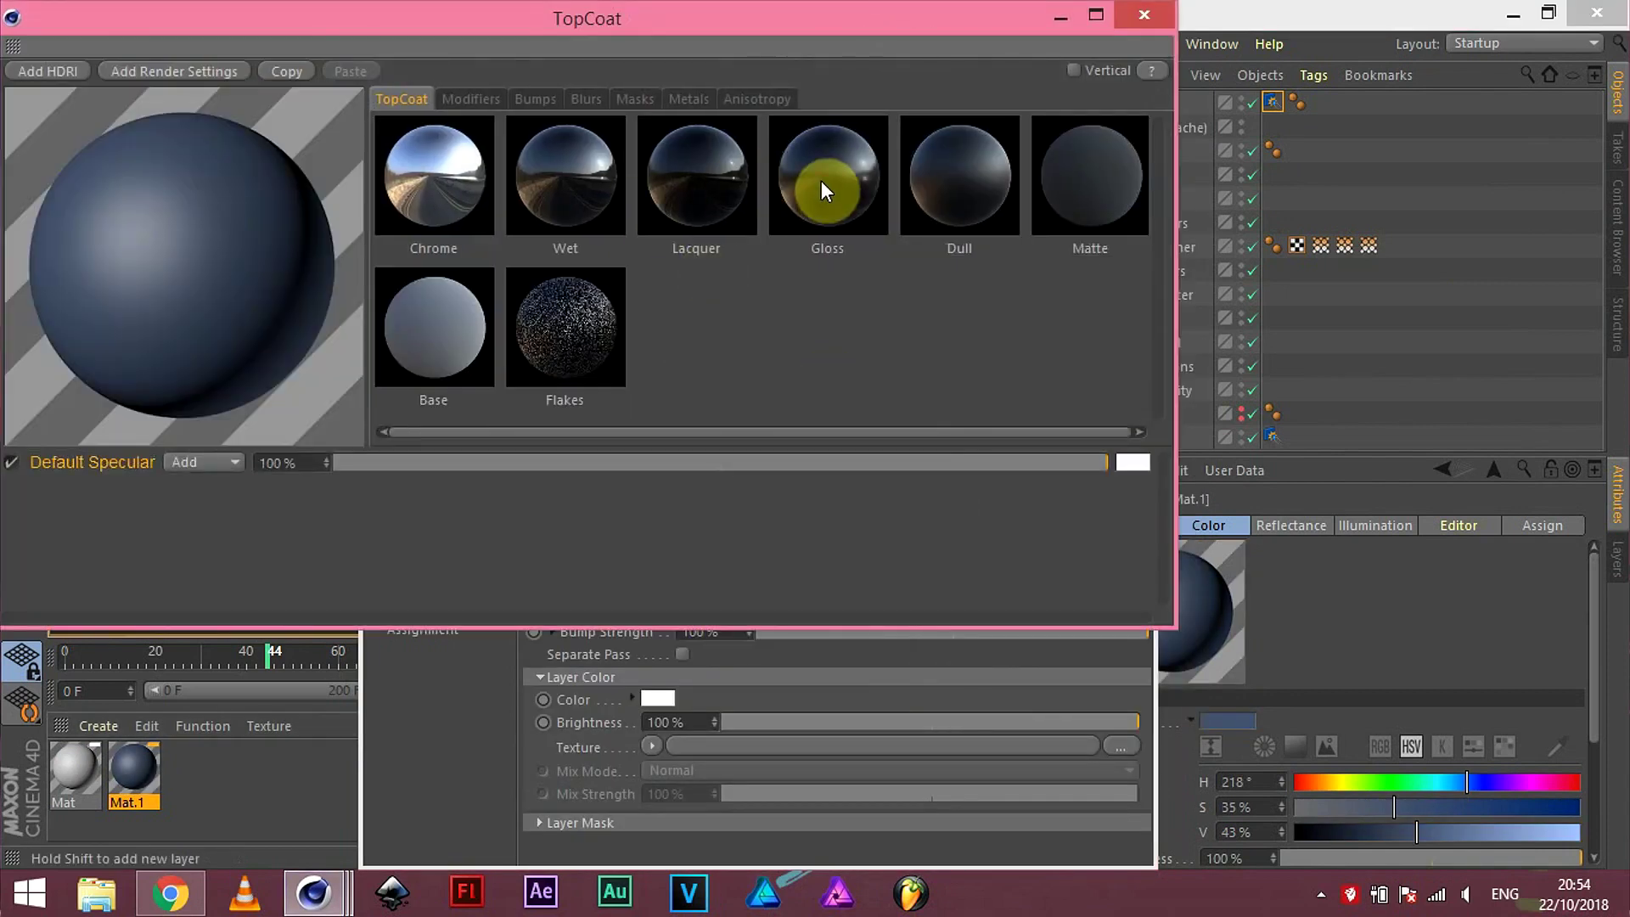
left_click(822, 180)
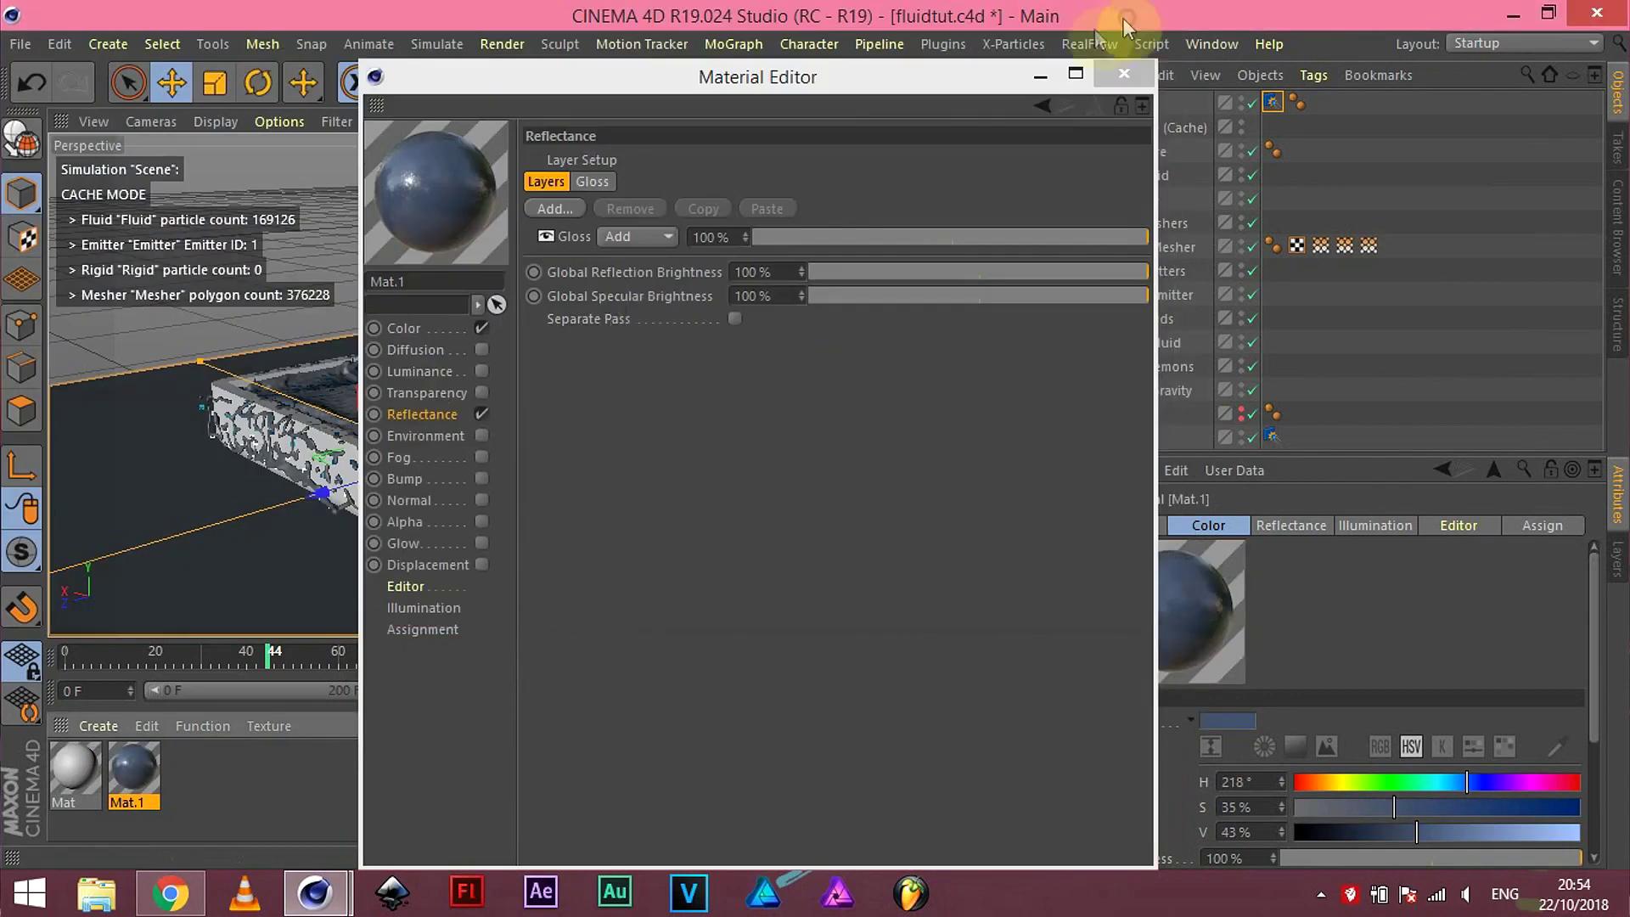
left_click(1112, 75)
left_click_drag(1031, 334, 968, 442)
key("ctrl+r")
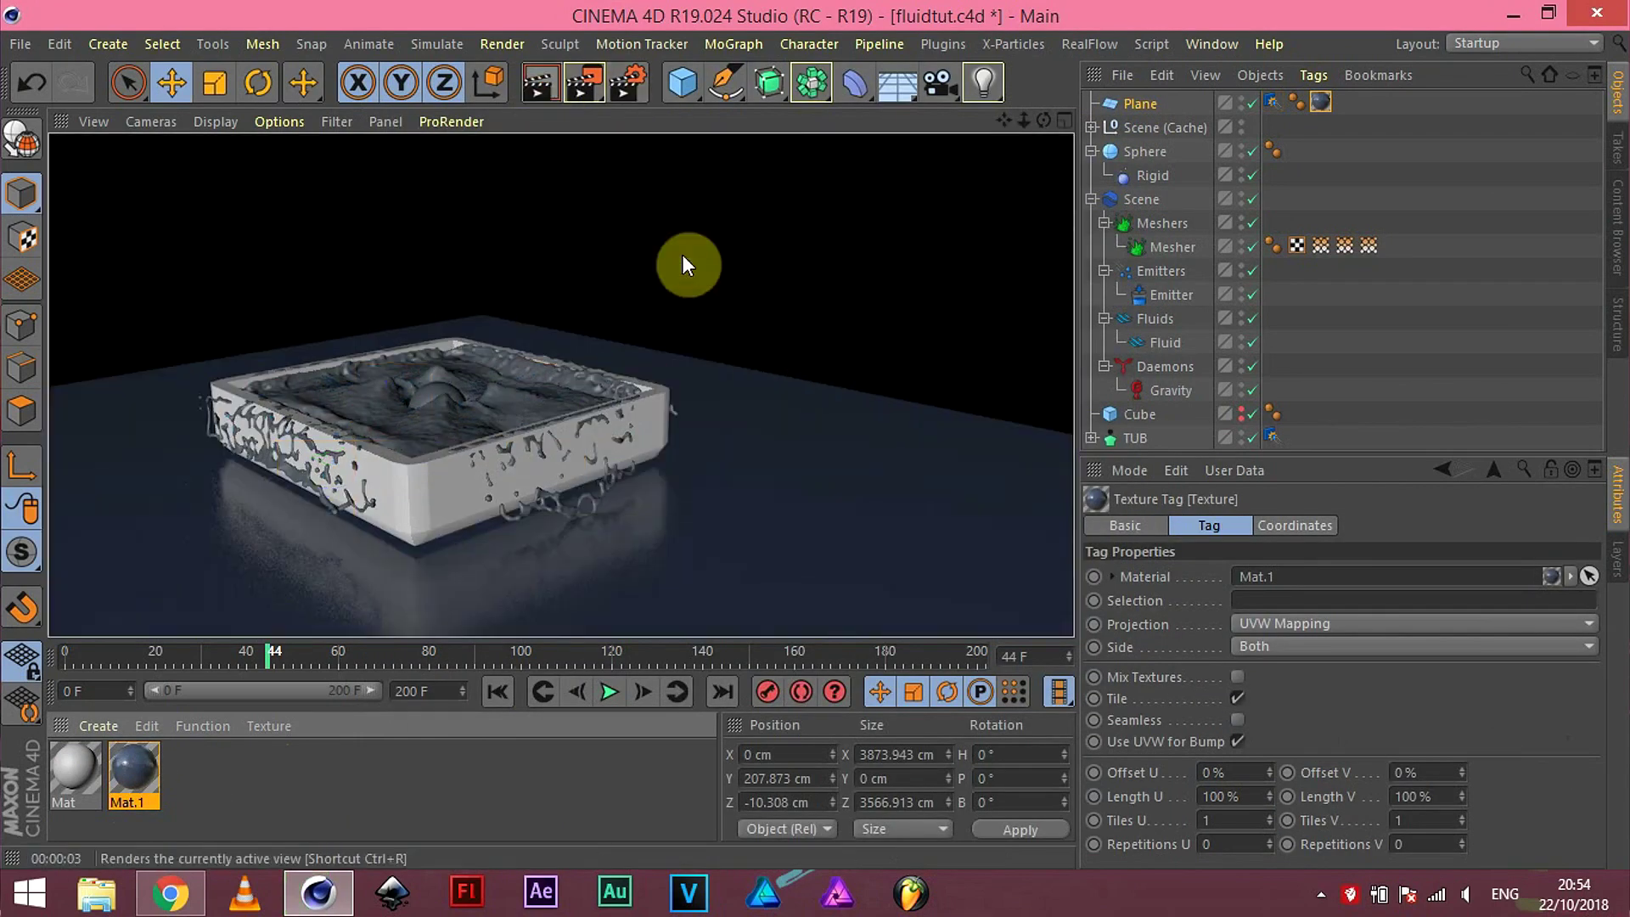
Step: Apply the TopCoat Lacquer preset to the white Mat material
double_click(75, 772)
left_click(943, 44)
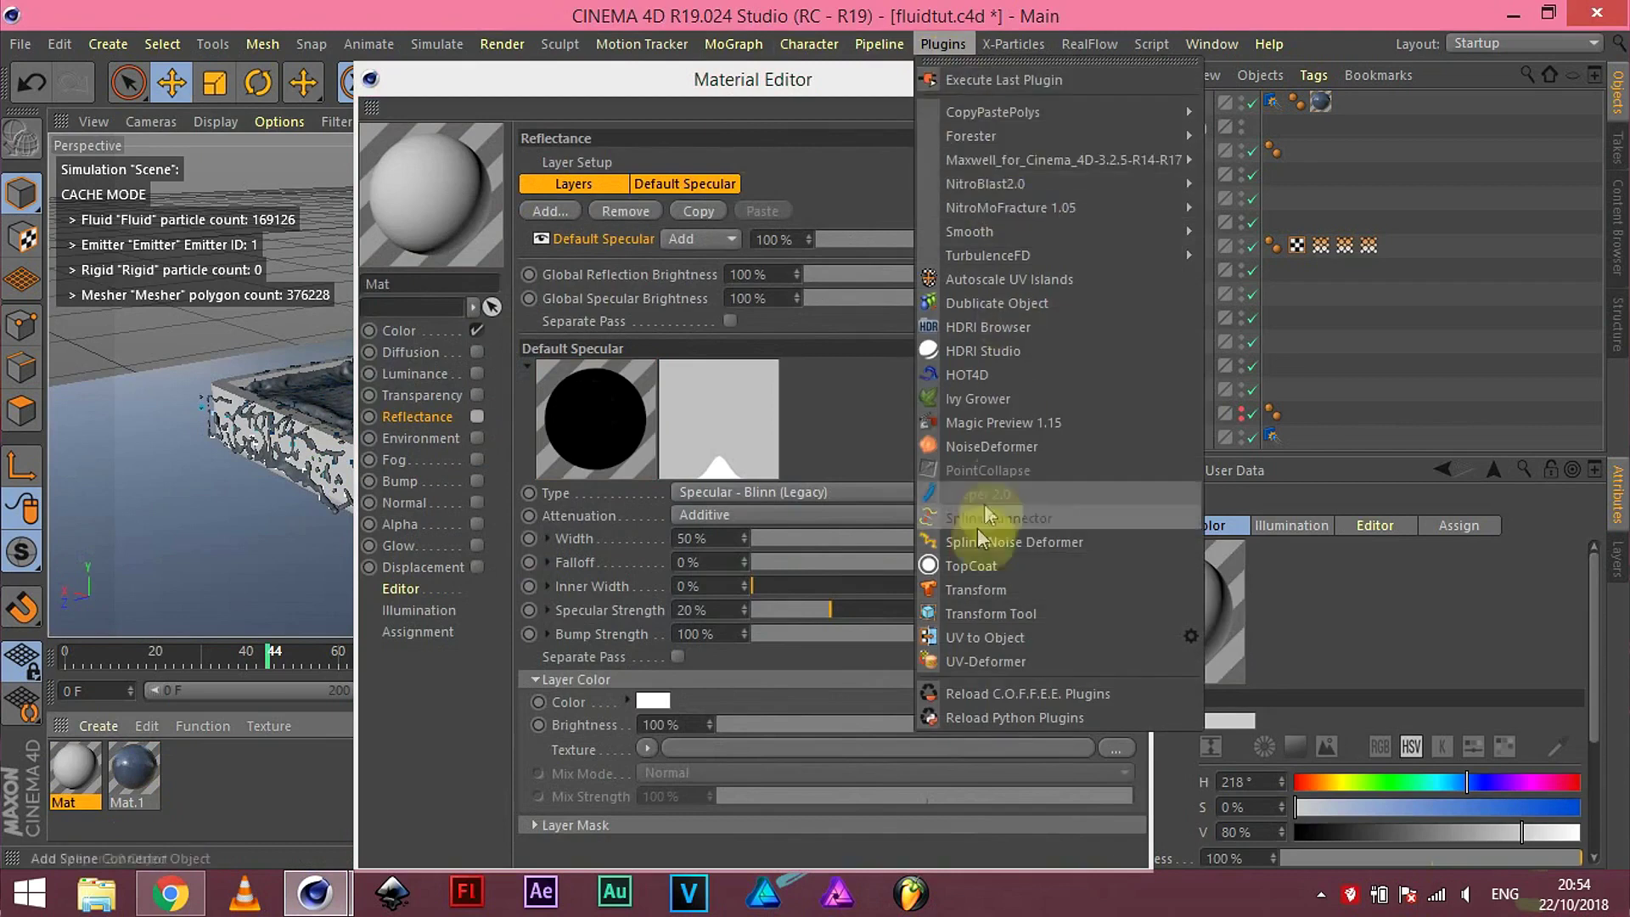
left_click(976, 519)
left_click(690, 168)
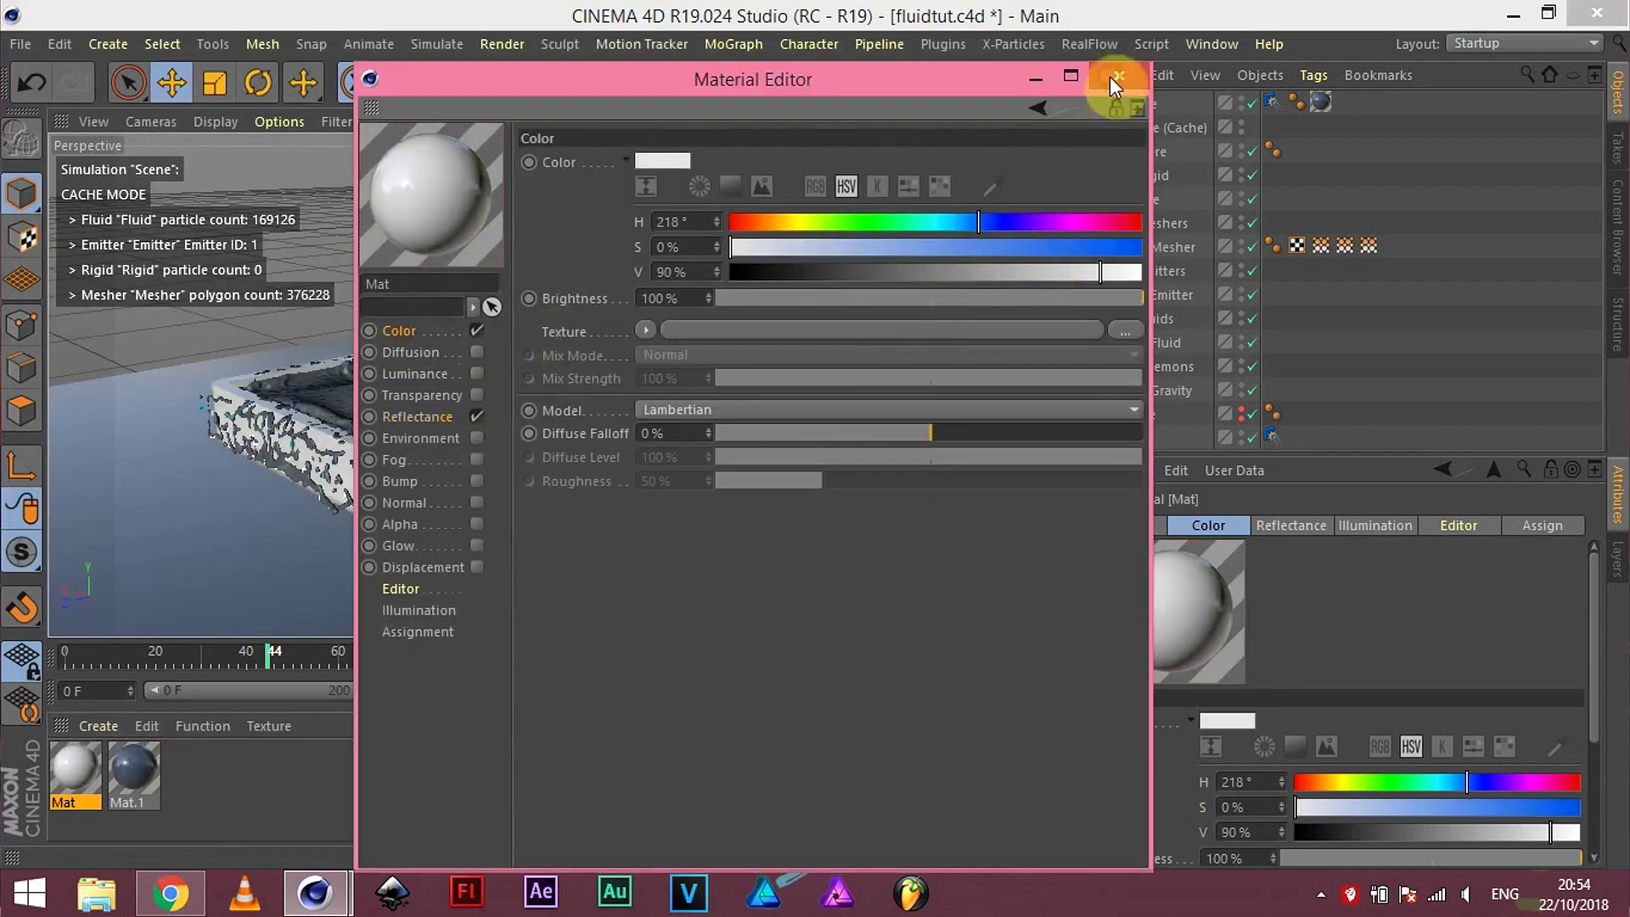
left_click(1112, 76)
left_click(732, 360)
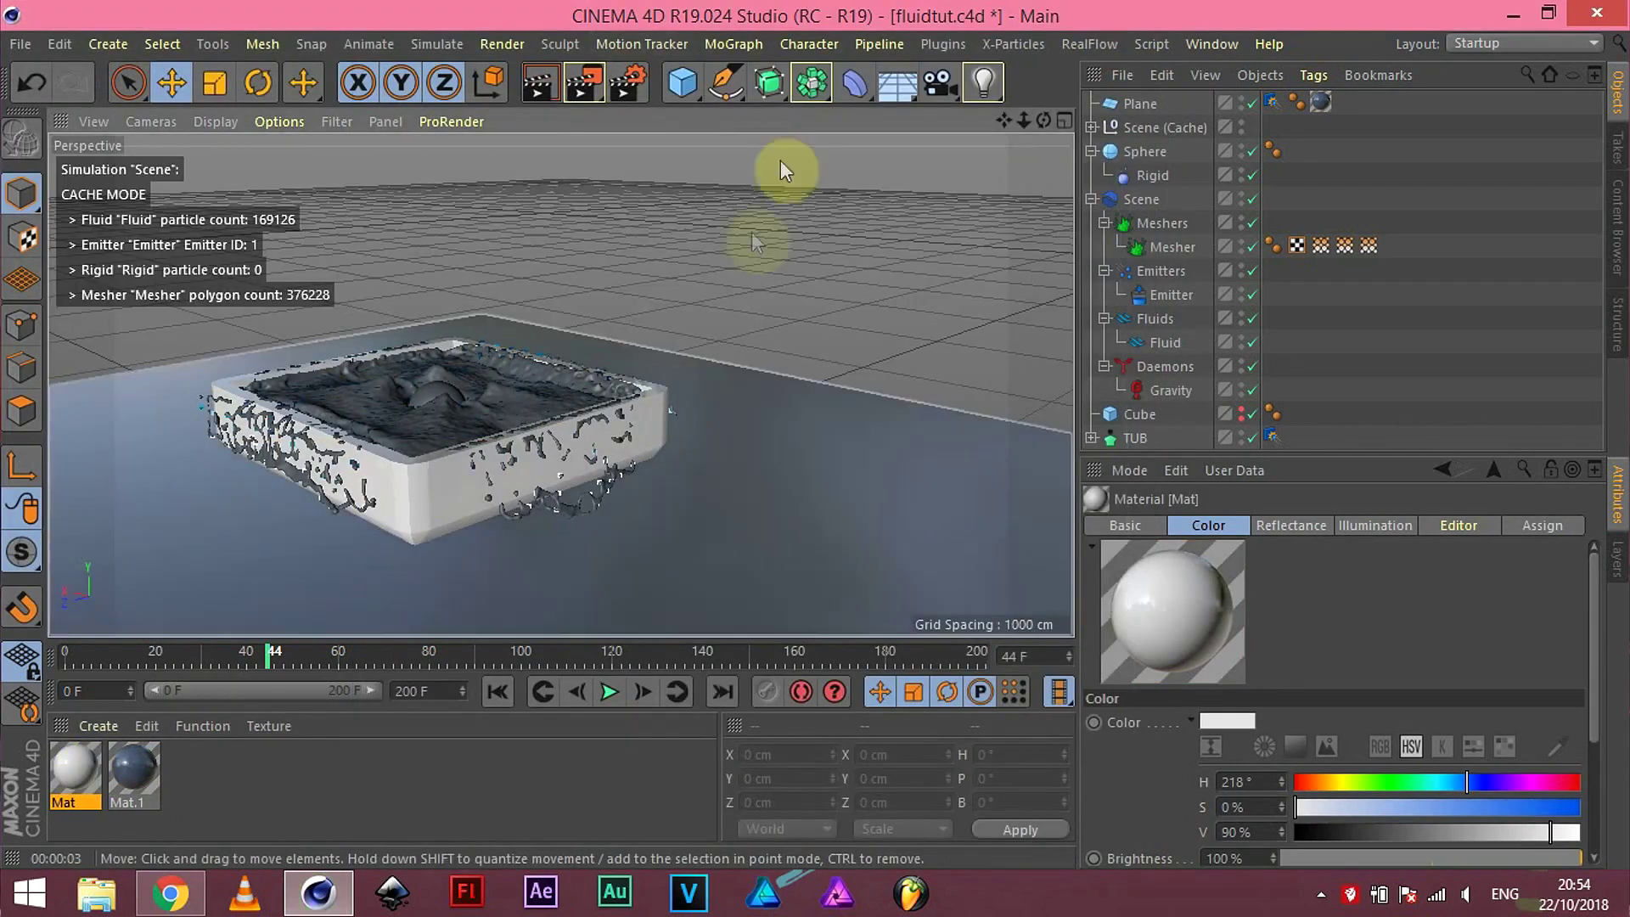
left_click(1212, 44)
Step: Load the Liquid > Water material presets from the Content Browser
left_click(1252, 162)
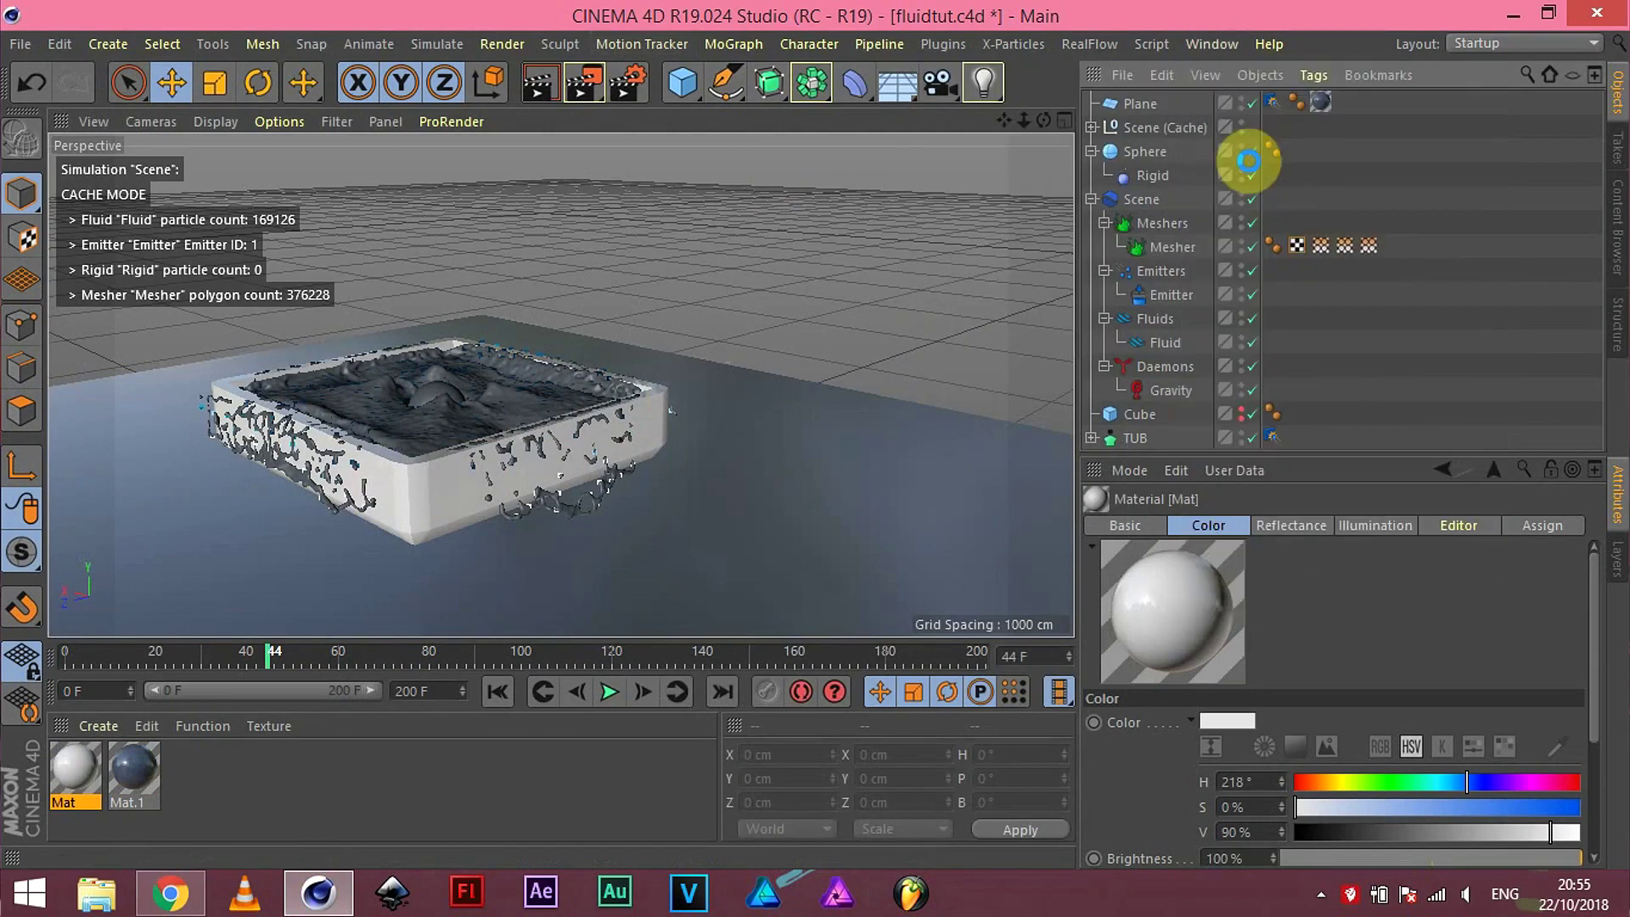
left_click(680, 241)
double_click(965, 106)
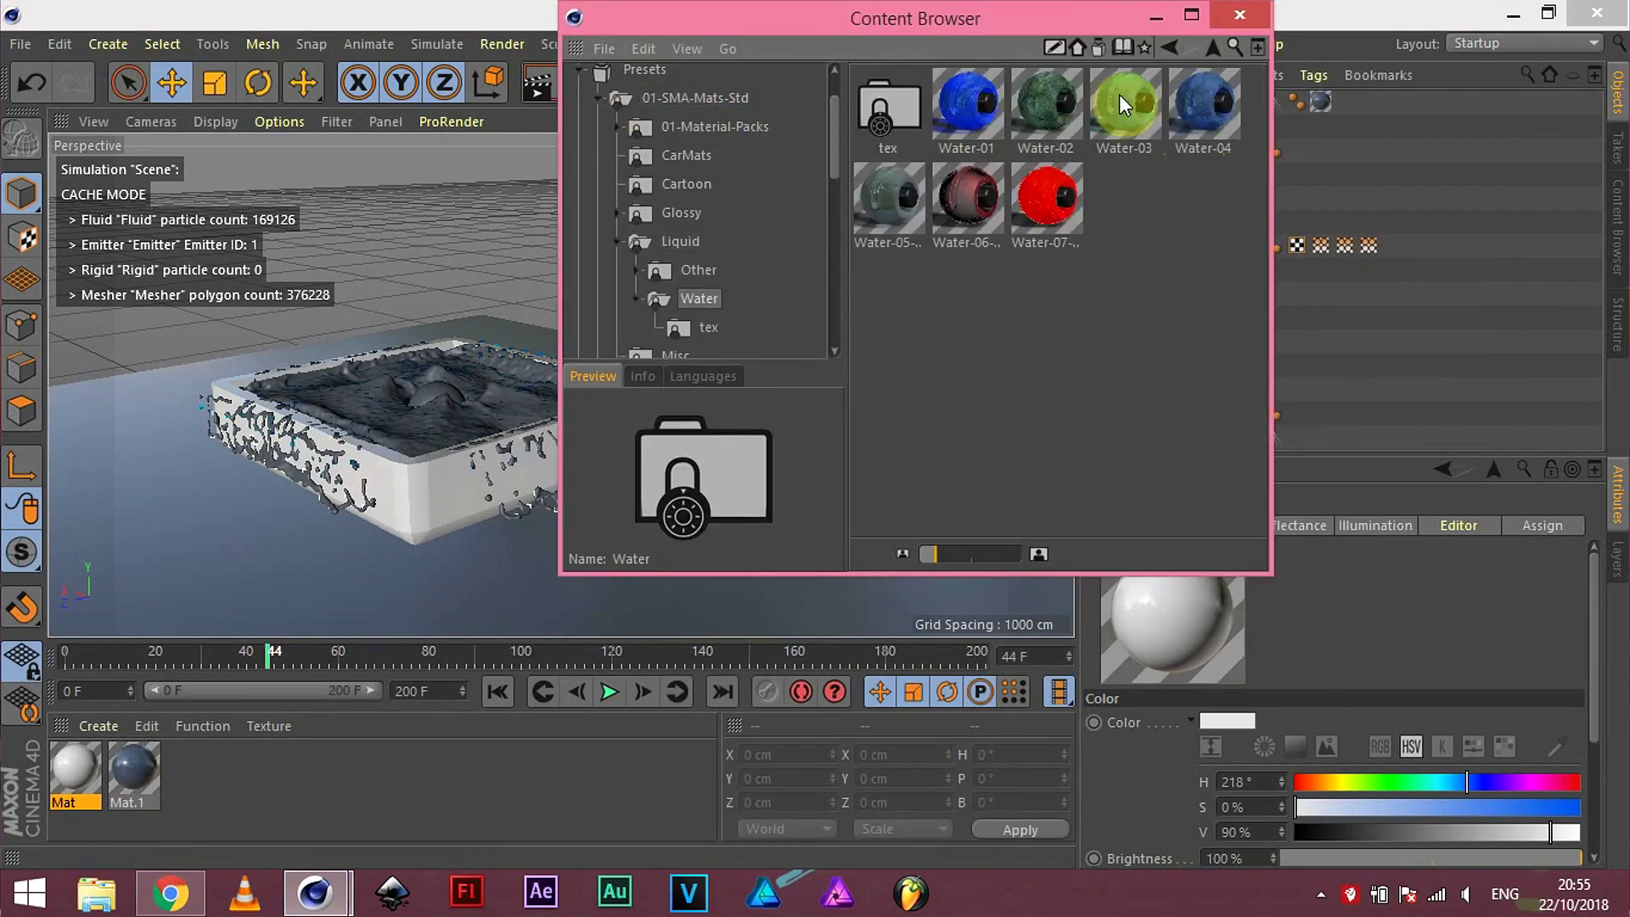
left_click(1240, 14)
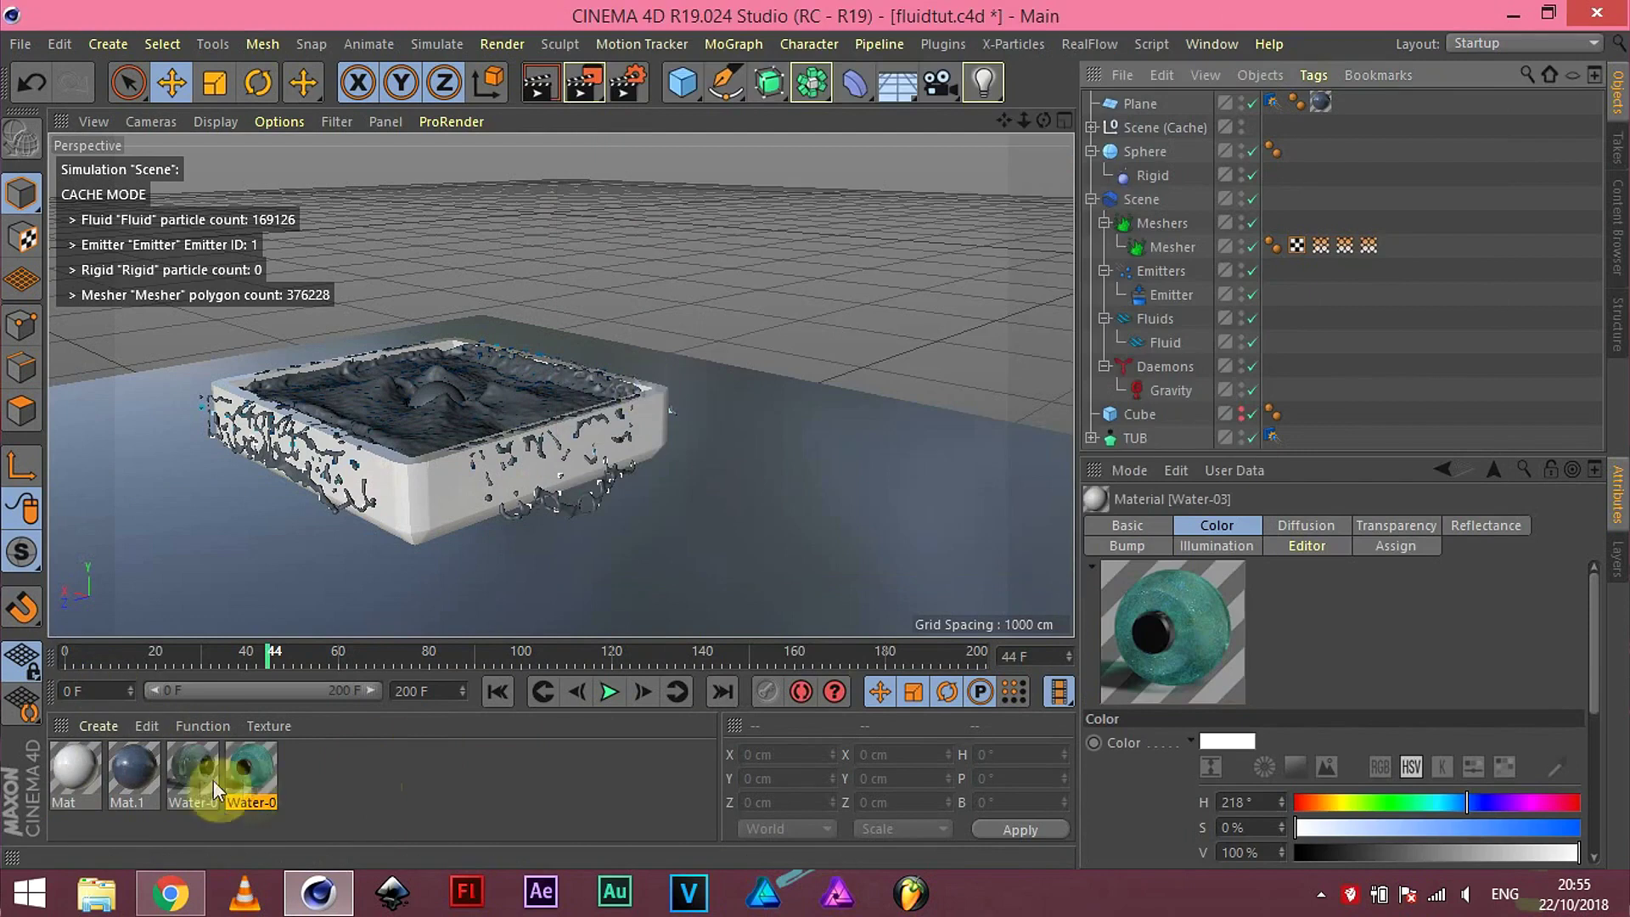
Step: Inspect Water-05-Turbulent's bump, transparency, diffusion, reflectance and colour channels
double_click(194, 768)
left_click(399, 480)
left_click(422, 395)
left_click(410, 352)
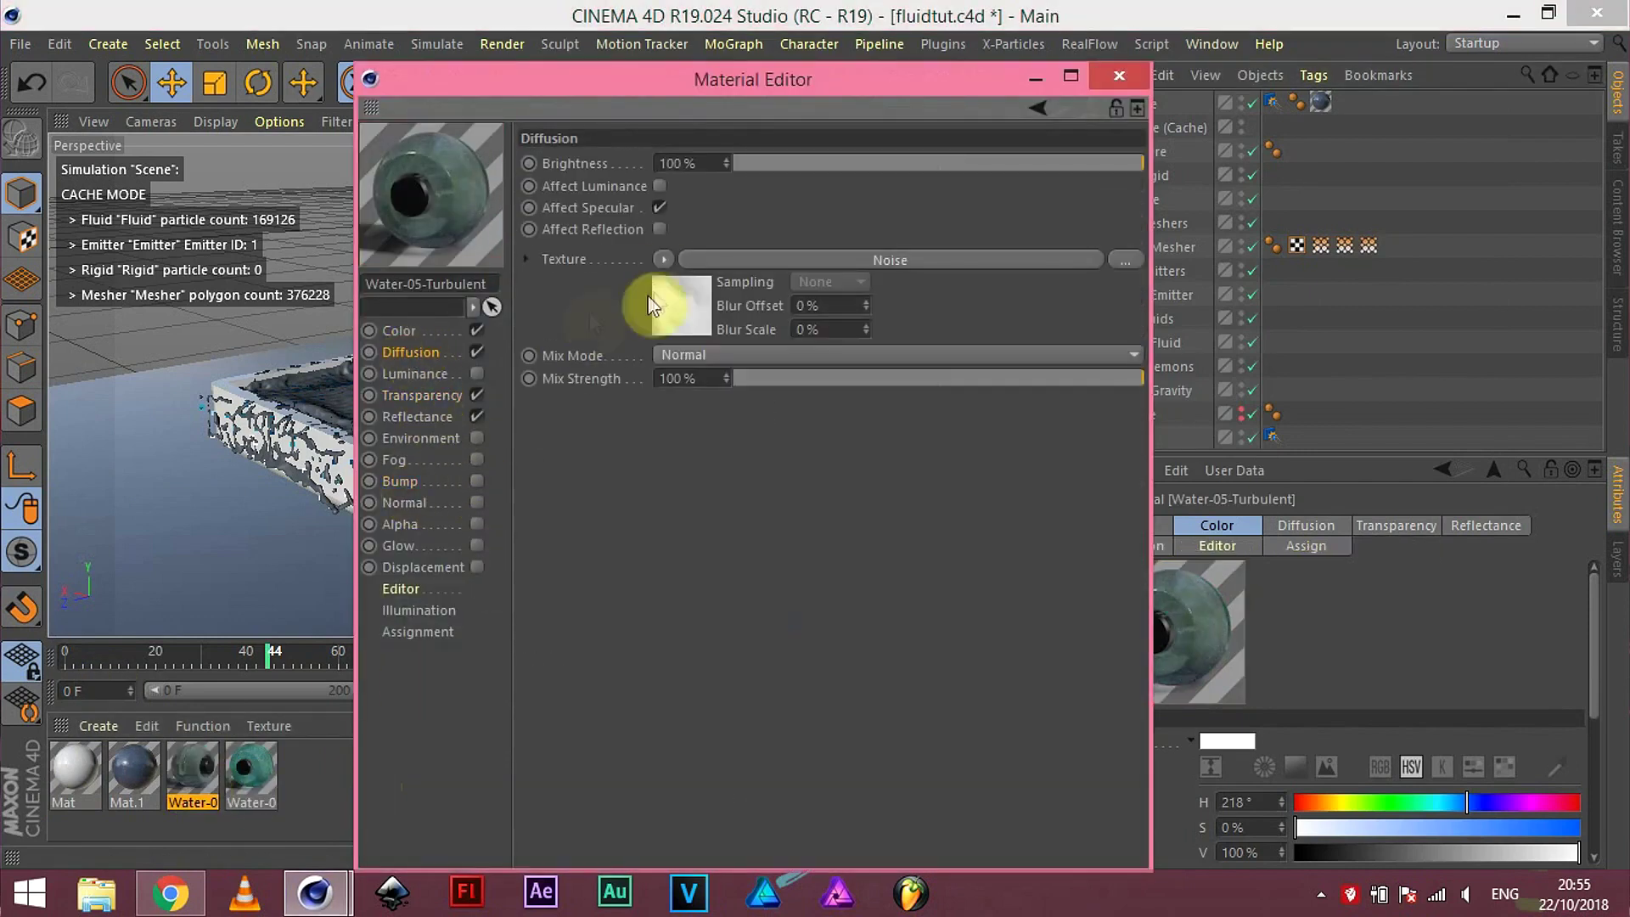
left_click(665, 264)
left_click(630, 238)
left_click(416, 395)
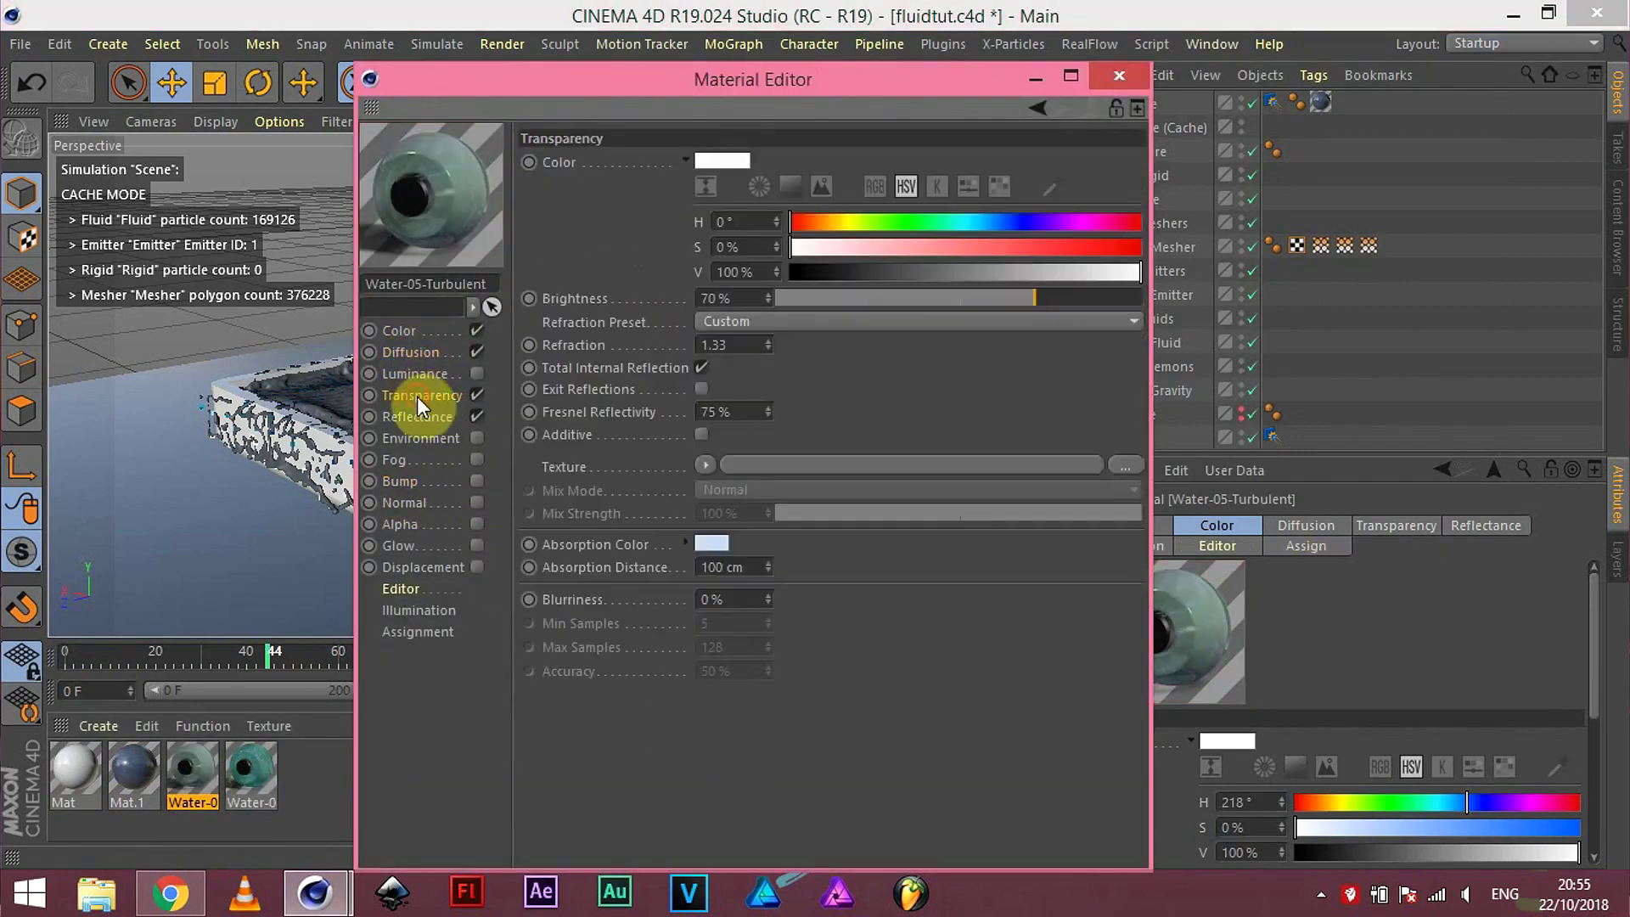
left_click(399, 331)
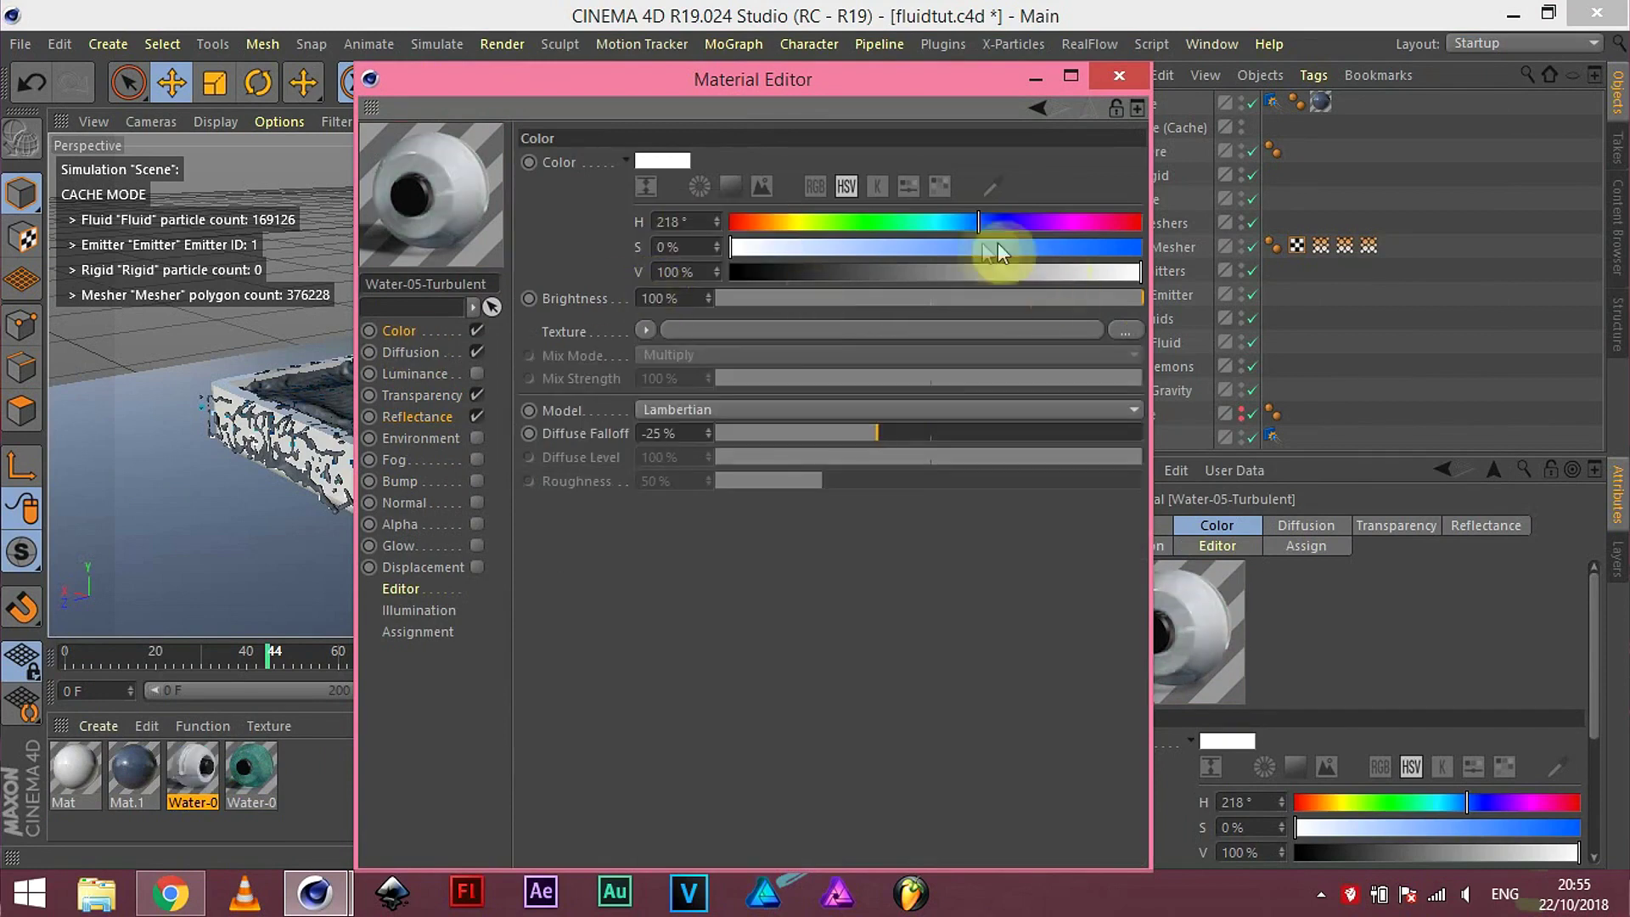
Step: Tint Water-05-Turbulent's colour light blue
left_click_drag(997, 247, 811, 248)
left_click(945, 222)
left_click(438, 397)
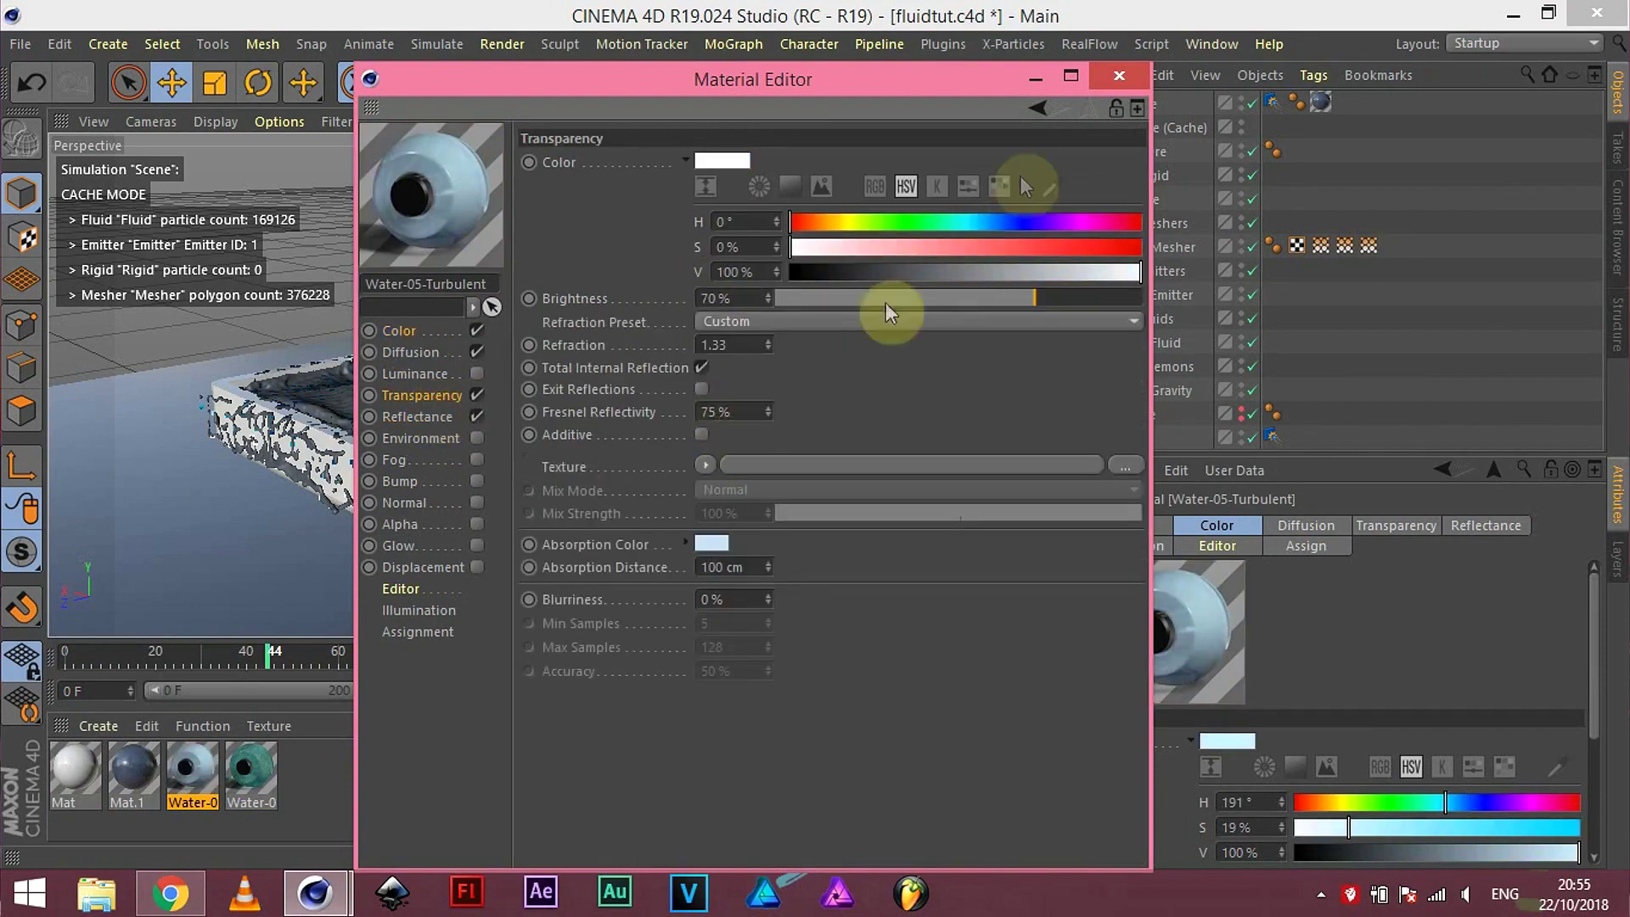
left_click(202, 764)
Step: Test-render Water-05-Turbulent on the Mesher, then delete that material tag
left_click_drag(1005, 363, 1173, 247)
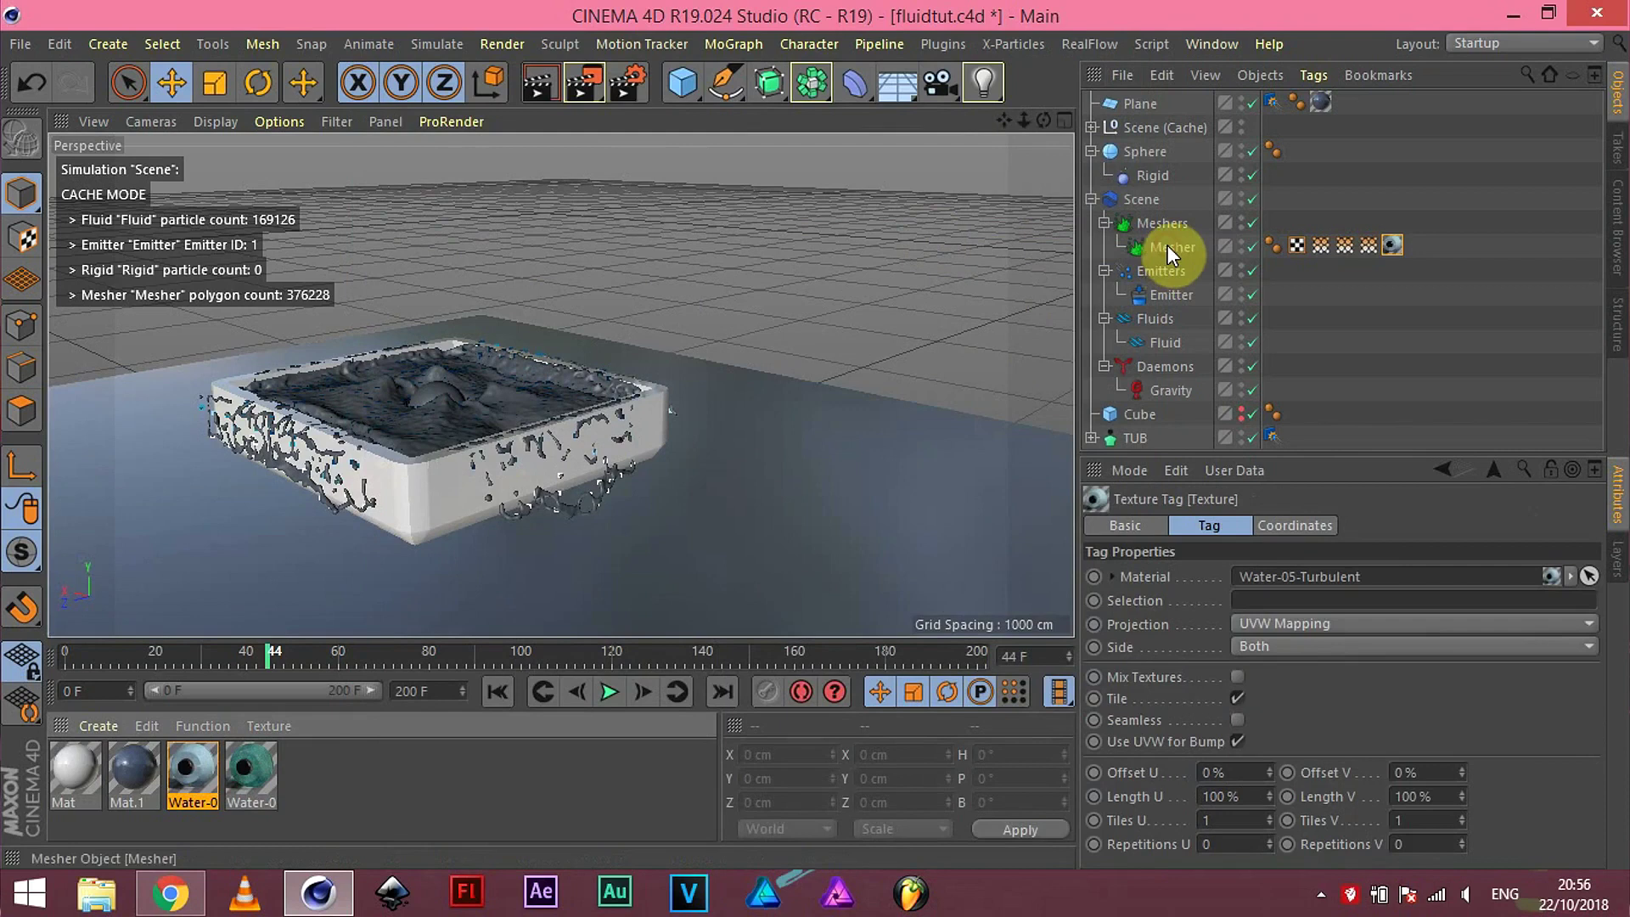
key("ctrl+r")
left_click(1392, 244)
key("Delete")
Step: Remove the colour texture image from the Water-03 material
double_click(251, 768)
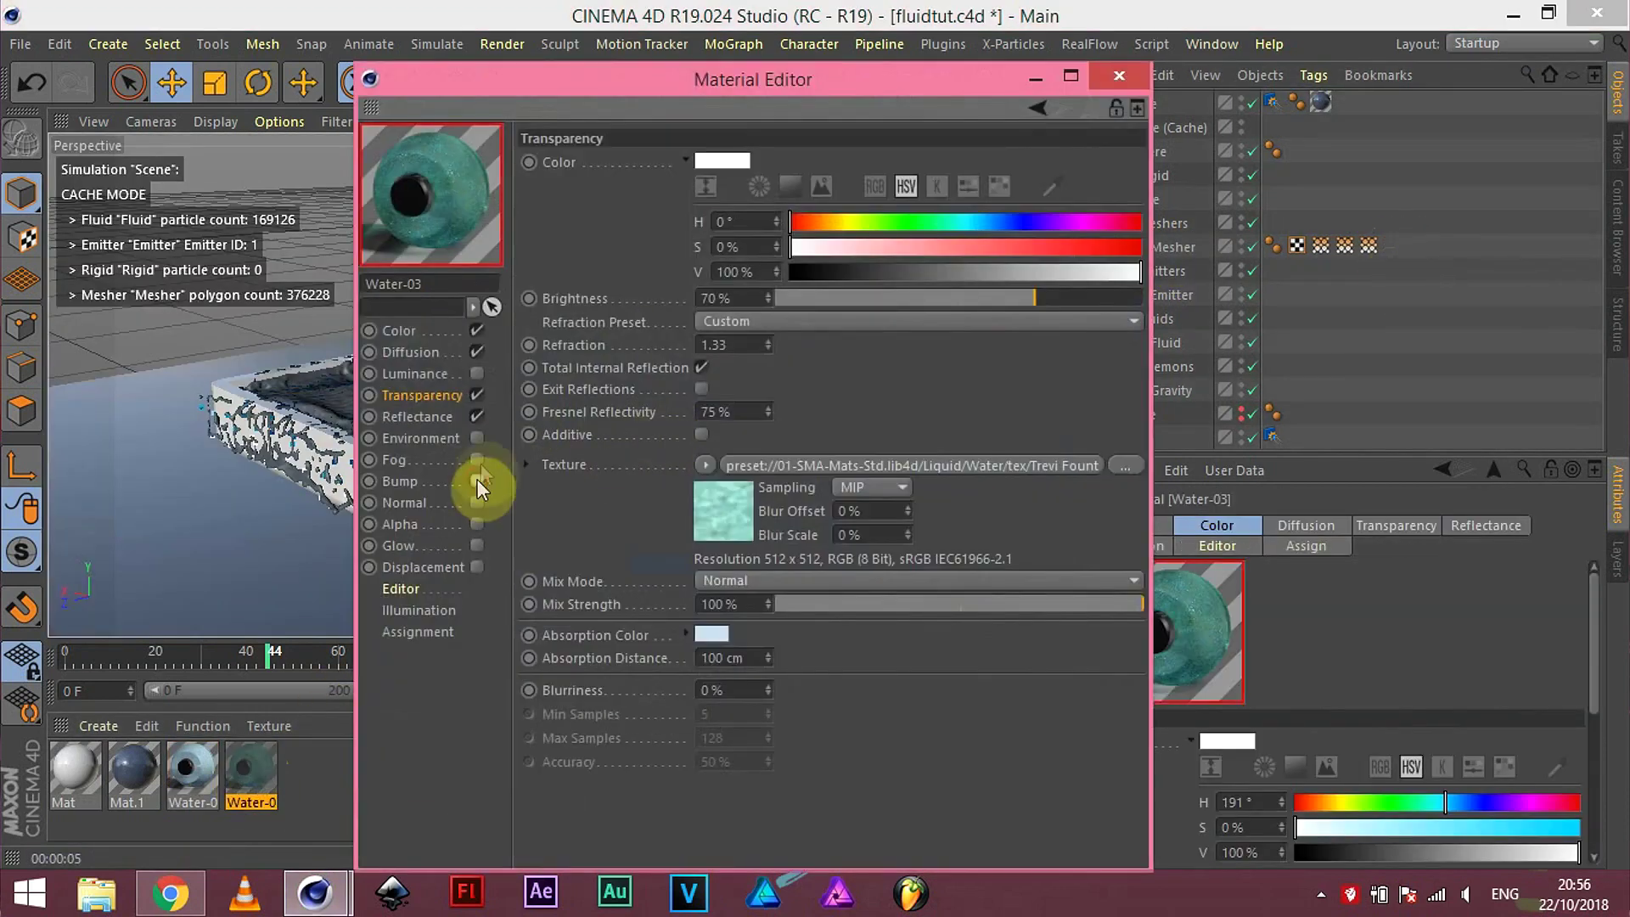
left_click(411, 352)
left_click(649, 258)
key("Escape")
left_click(399, 330)
left_click(653, 330)
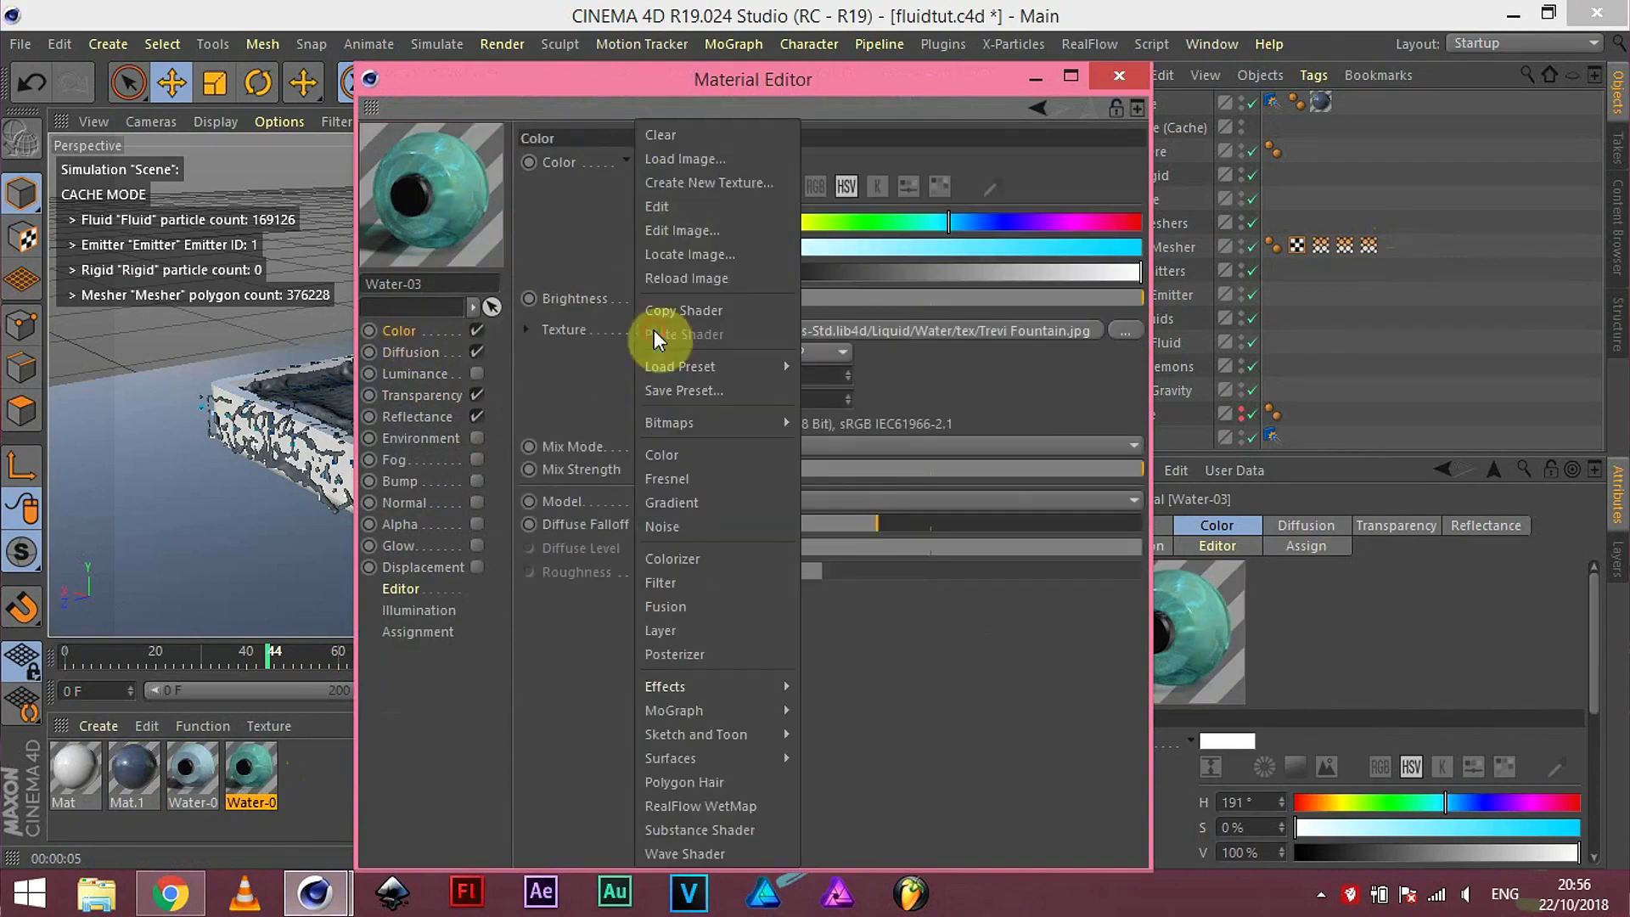
left_click(666, 136)
Step: Clear Water-03's transparency texture and set its refraction preset to Water
left_click(410, 351)
left_click(422, 395)
left_click(705, 464)
left_click(732, 138)
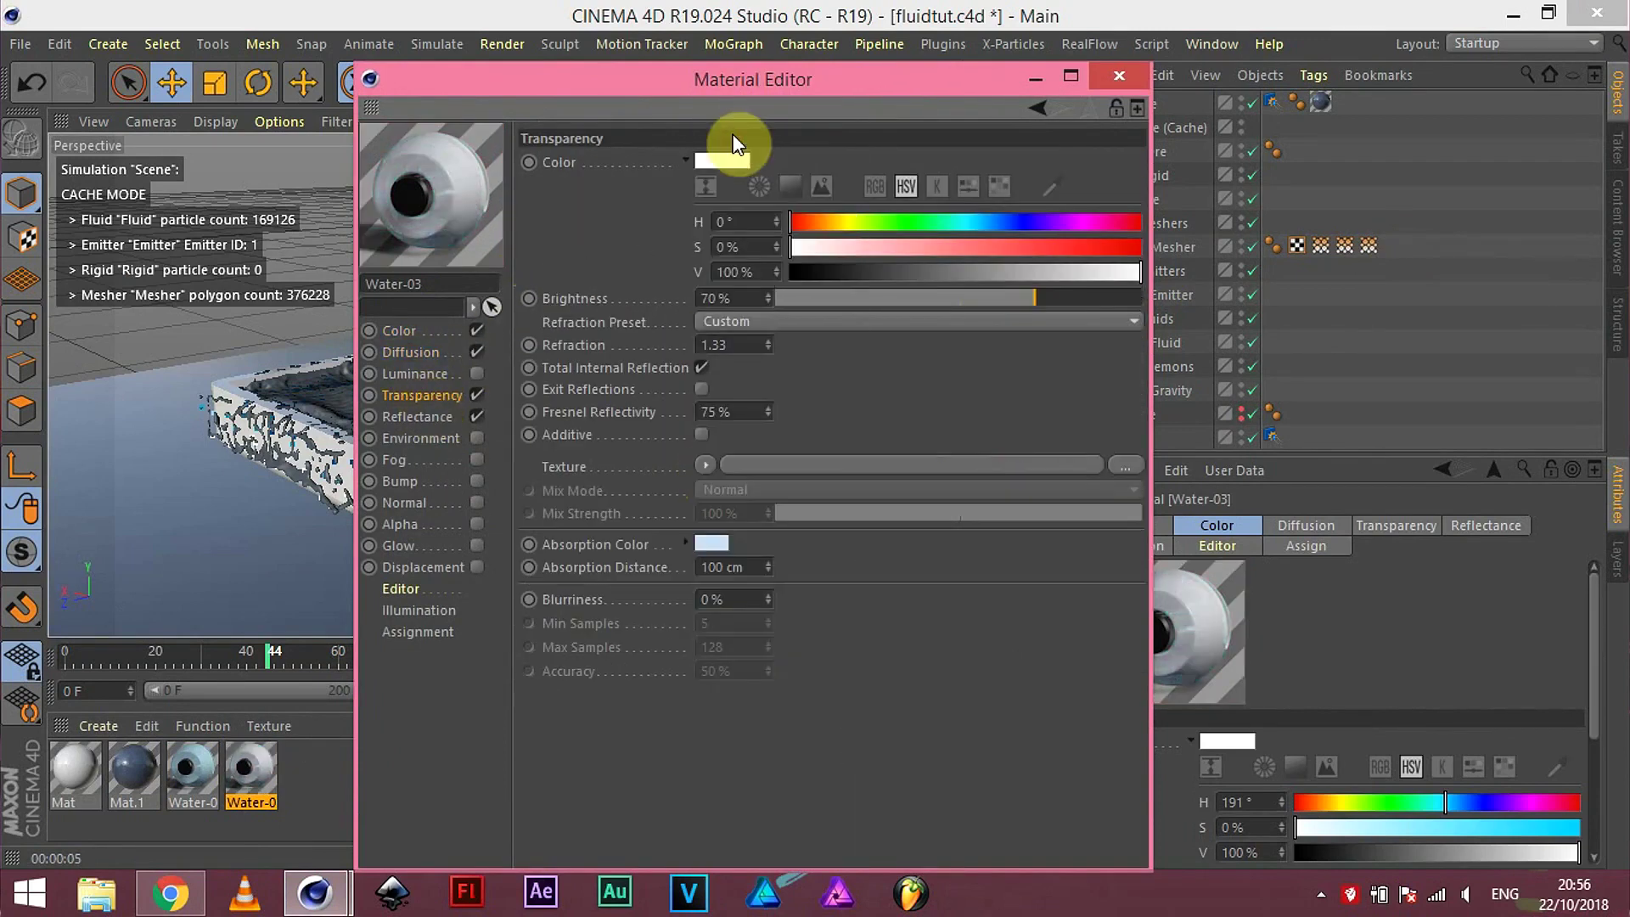
left_click(773, 321)
left_click(734, 671)
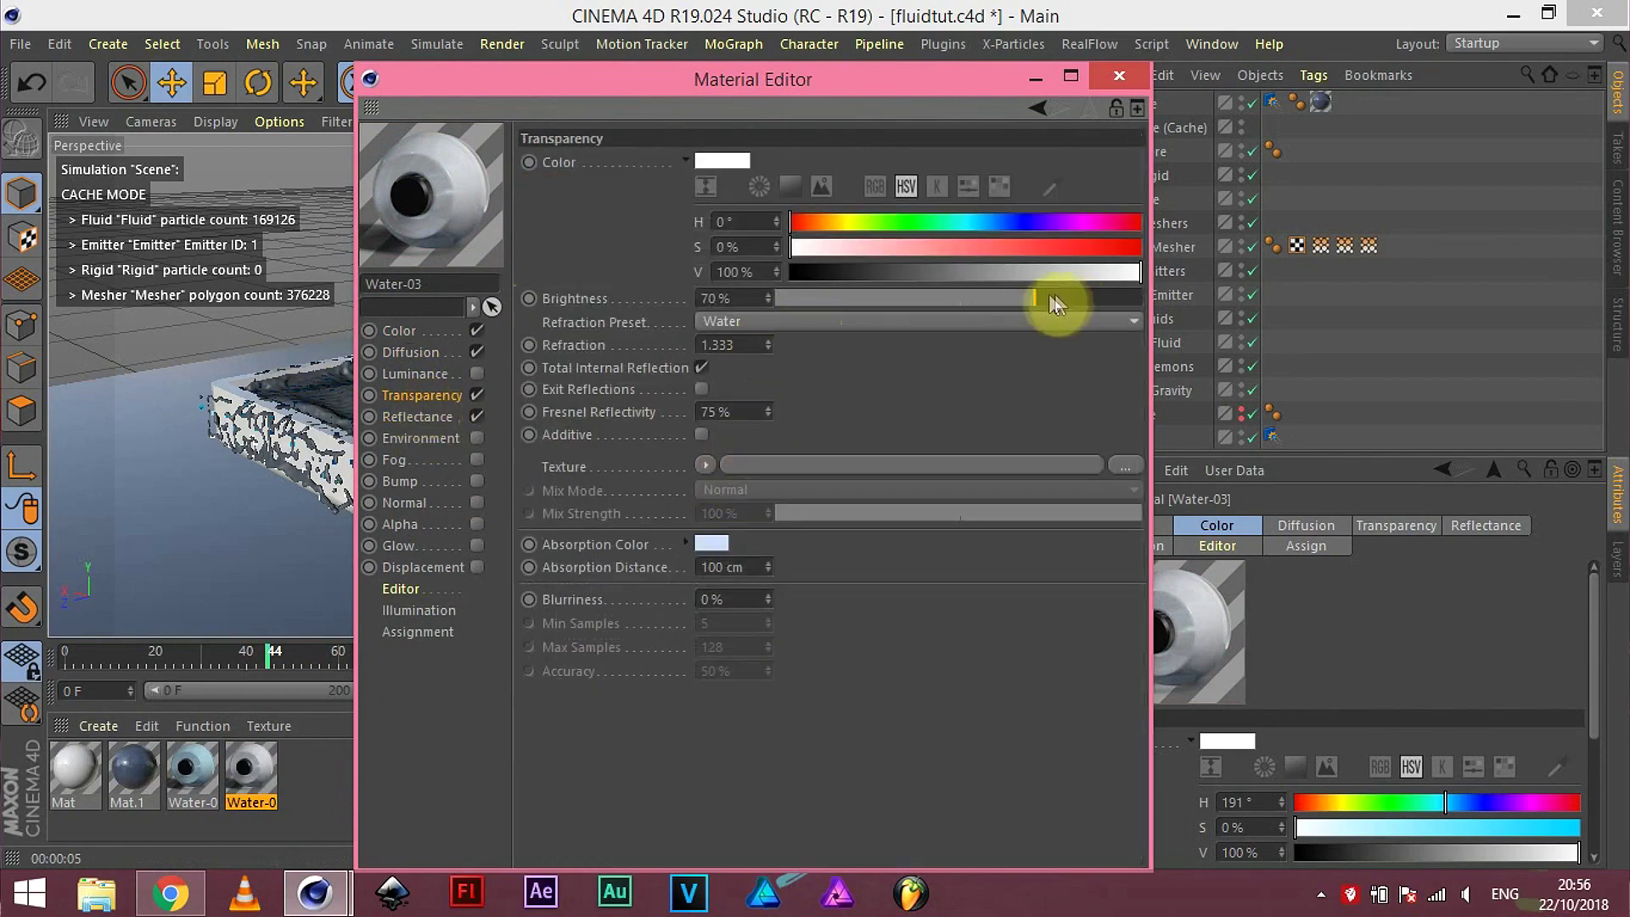
left_click(1119, 75)
Step: Apply Water-03 to the Mesher and render the view
left_click_drag(688, 543, 1172, 246)
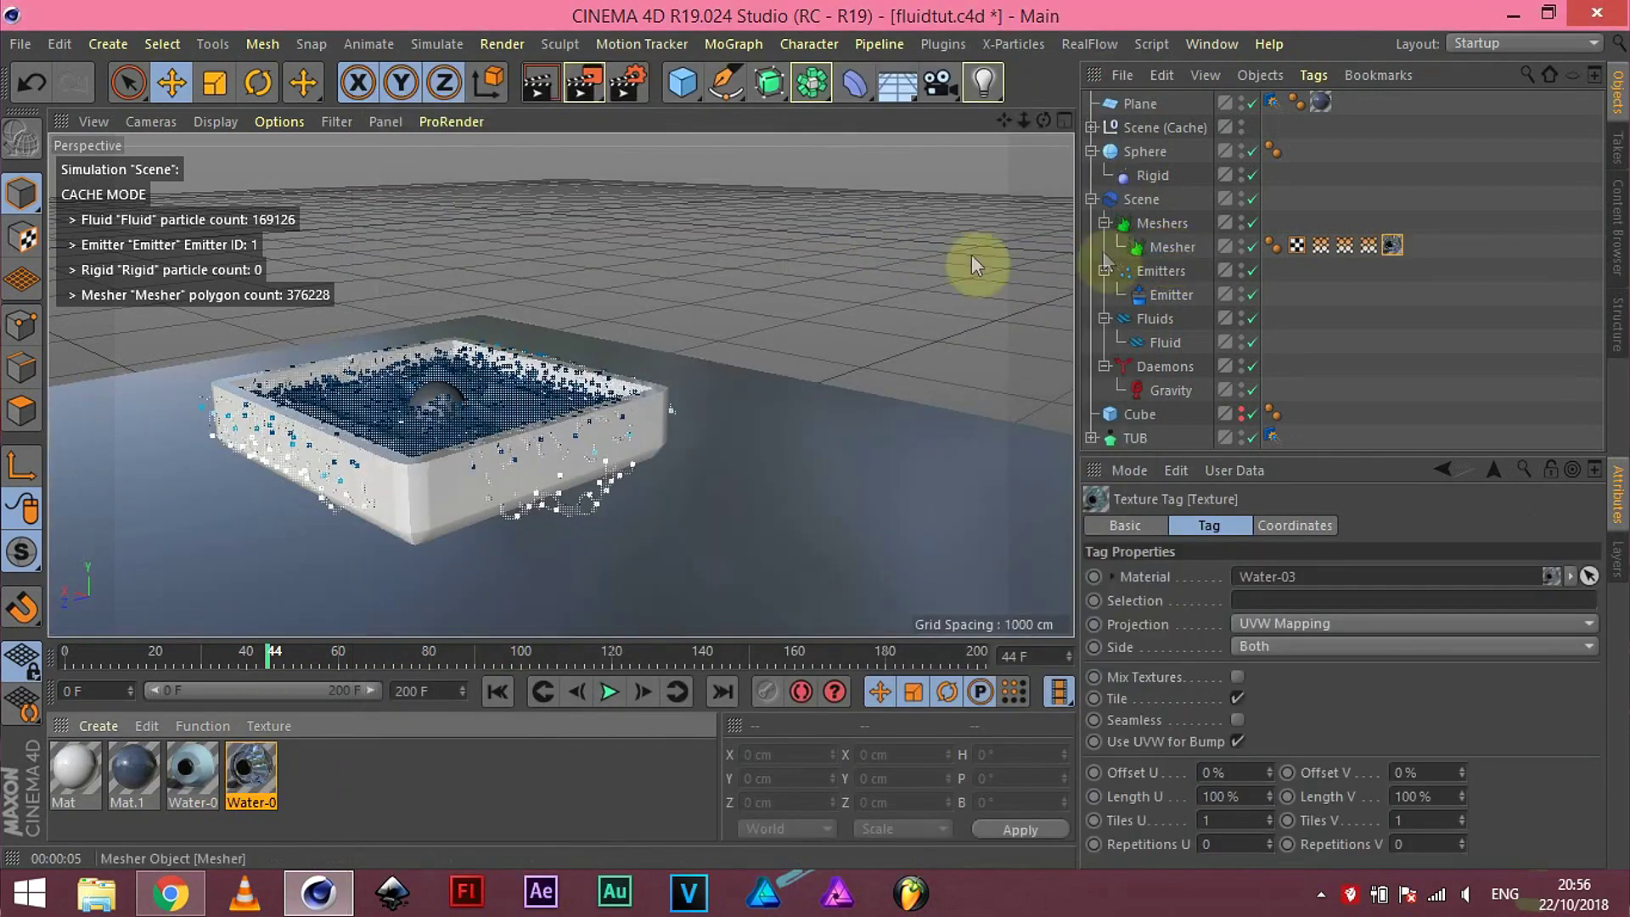
key("ctrl+r")
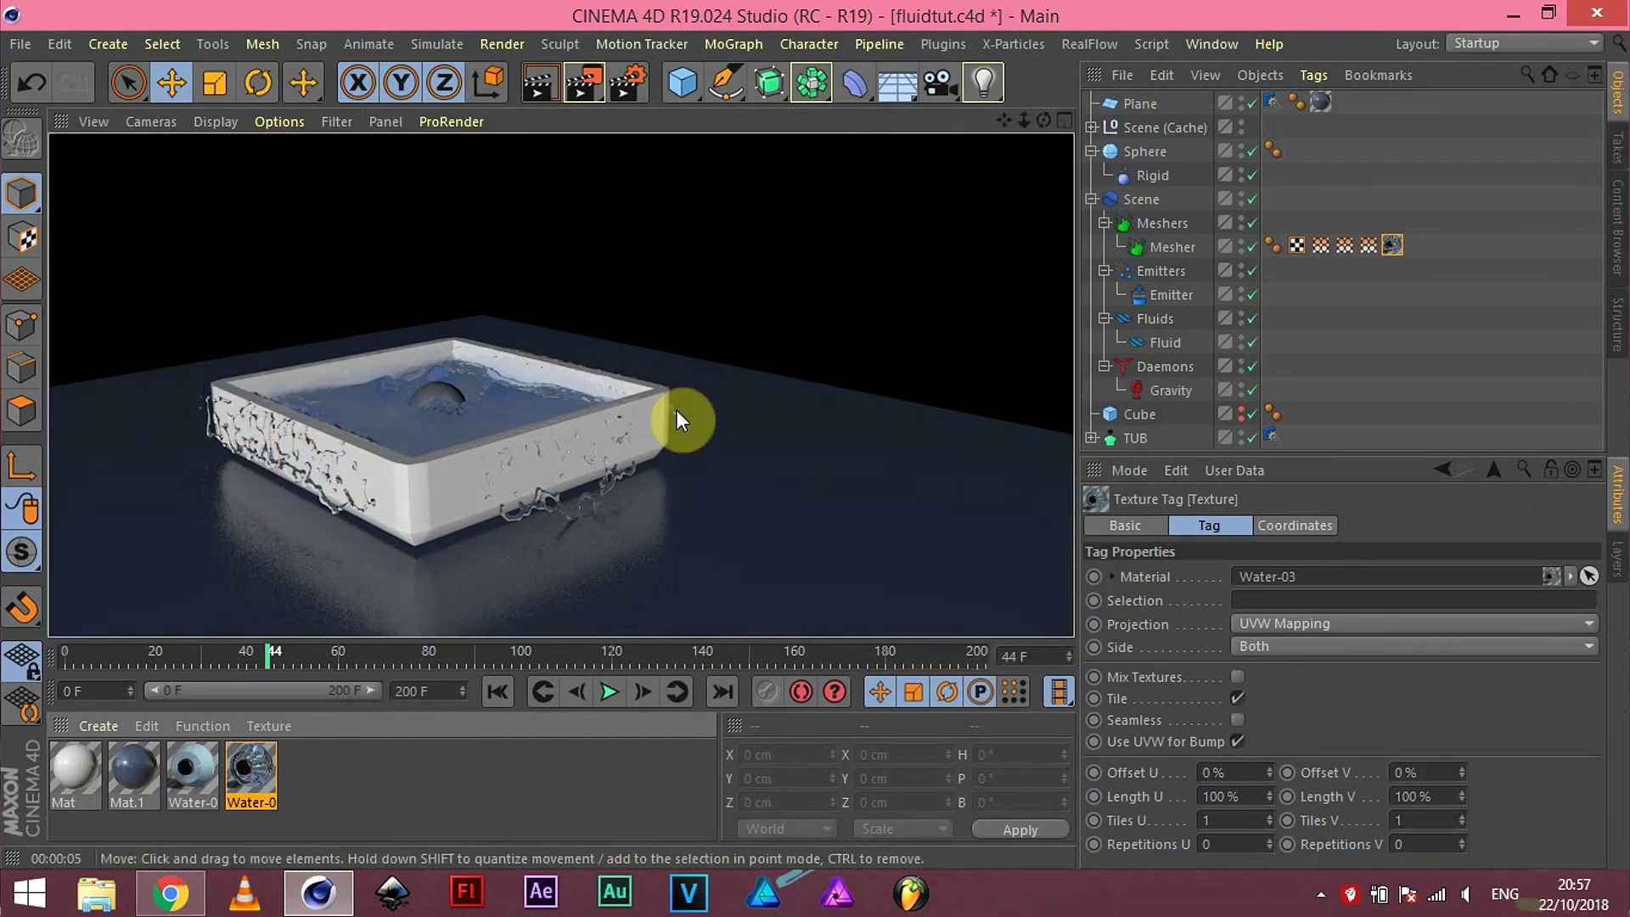
left_click(675, 409)
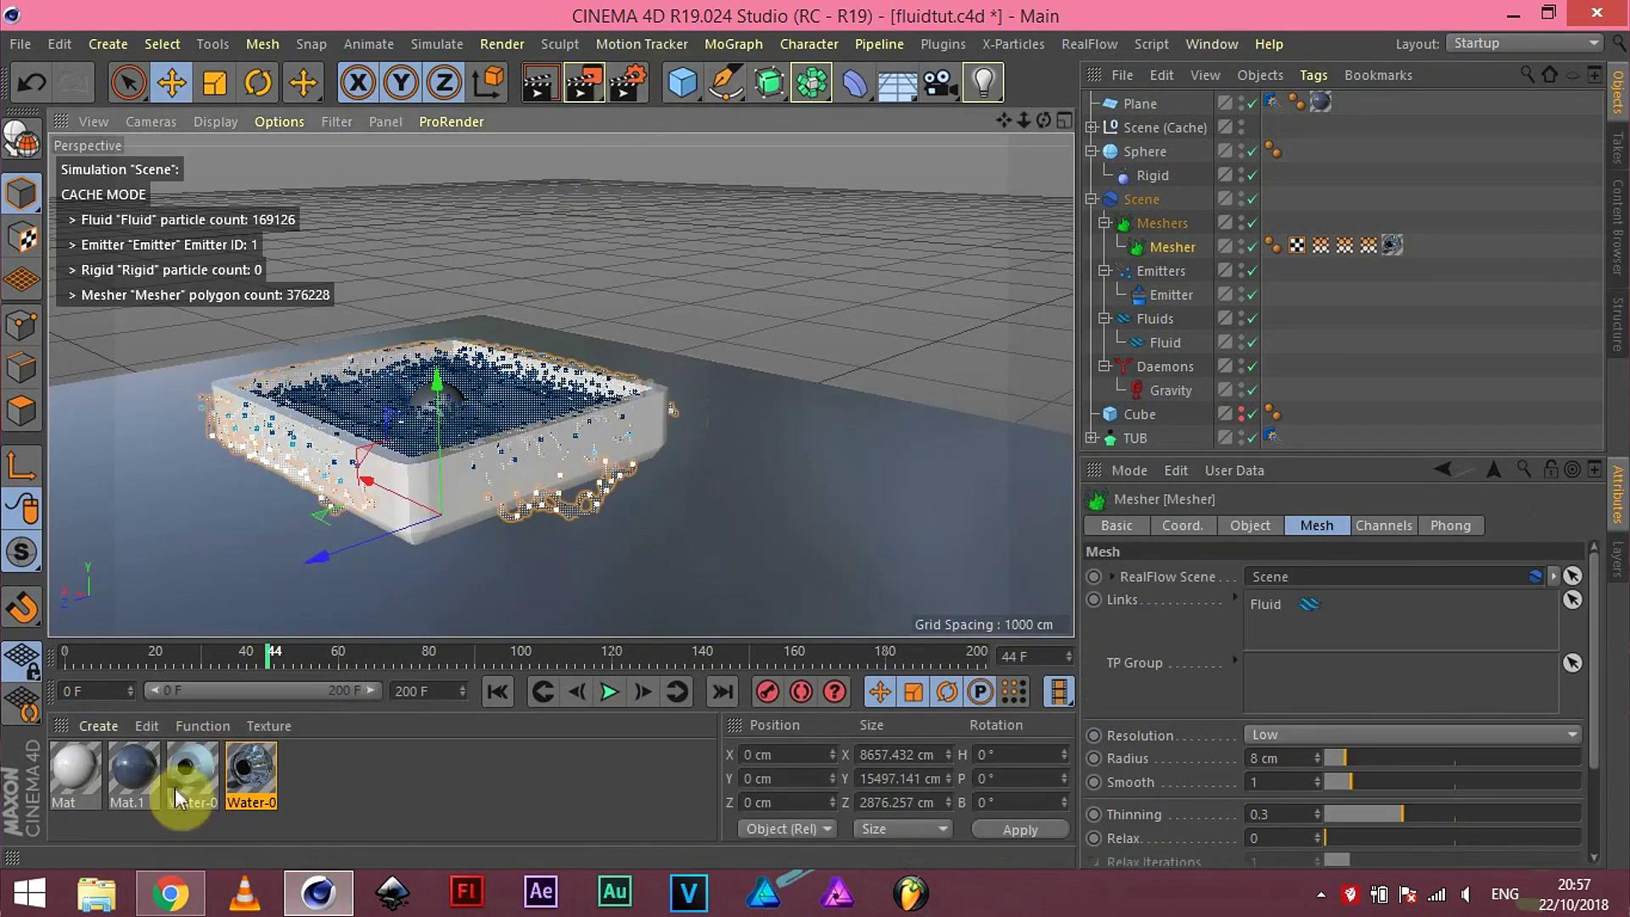
key("ctrl+n")
Step: Make Mat.2 a saturated red with reflectance turned off
double_click(72, 785)
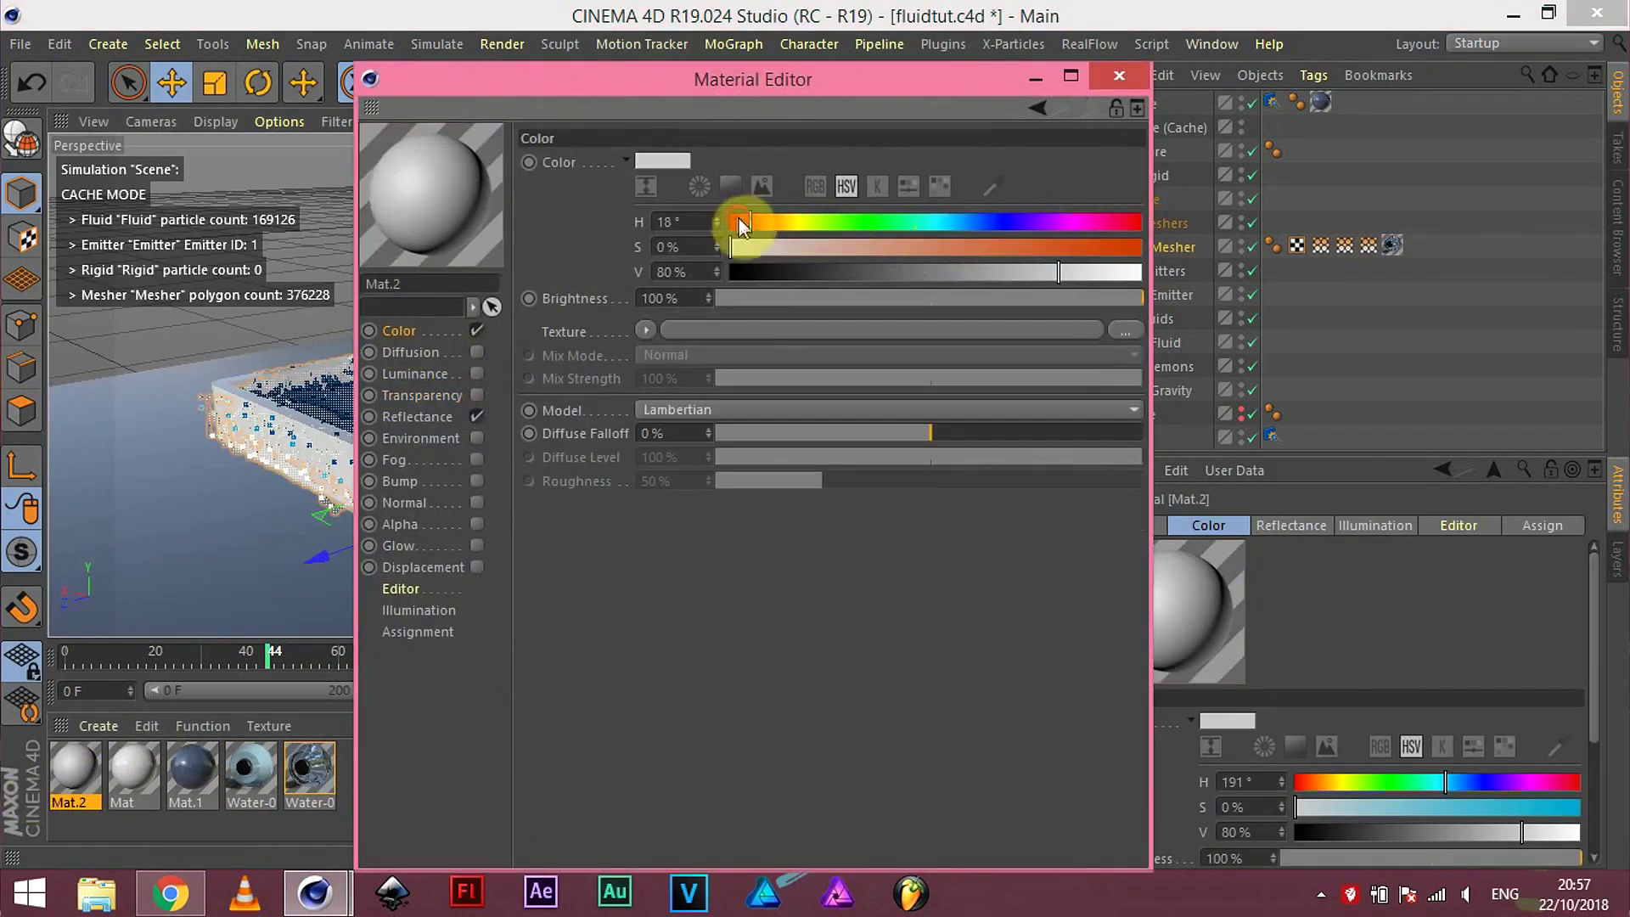
left_click_drag(739, 217, 730, 219)
left_click(1073, 246)
left_click(1036, 272)
left_click(477, 416)
Step: Try TopCoat lacquer and wet coatings on Mat.2, settling on chrome
left_click(942, 44)
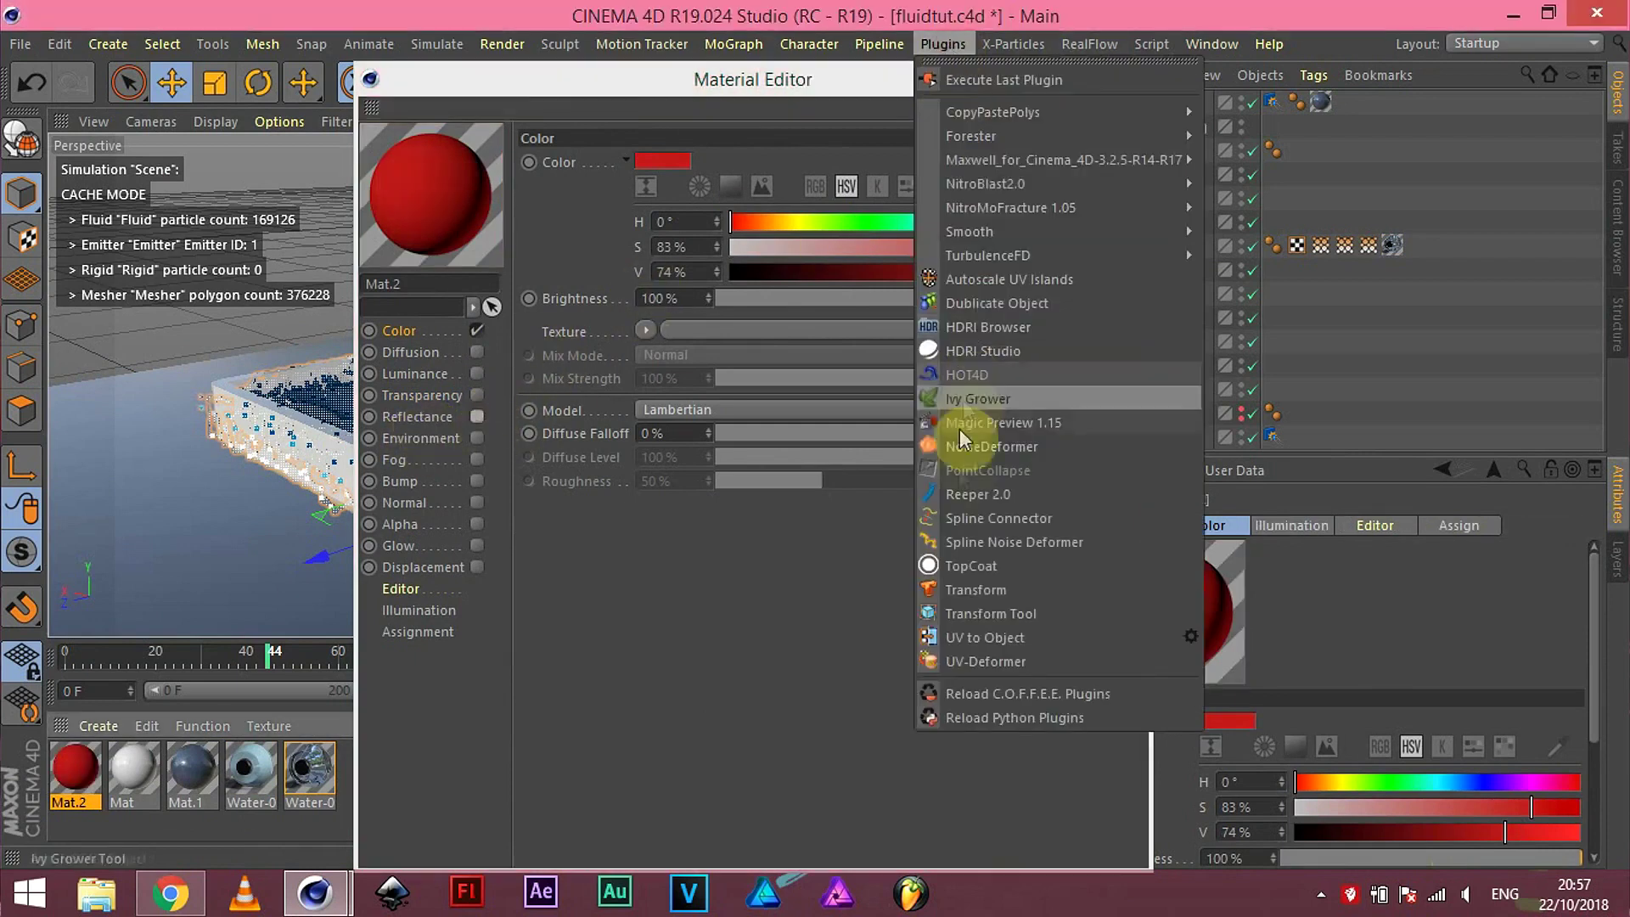
left_click(971, 566)
left_click(685, 175)
left_click(561, 180)
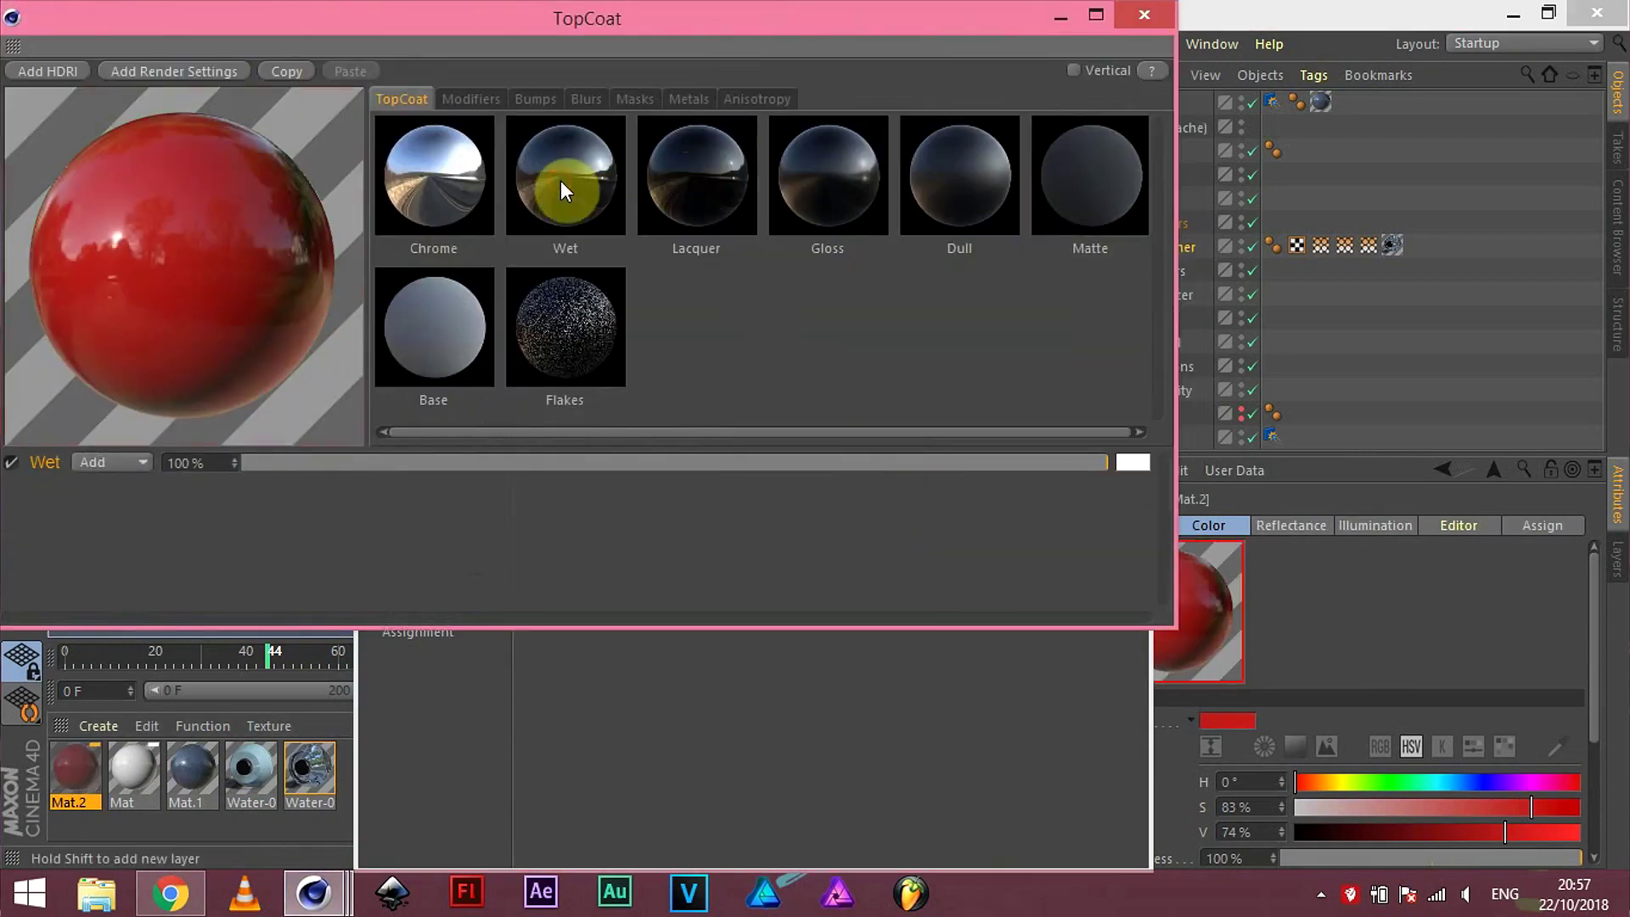
left_click(461, 173)
left_click(416, 415)
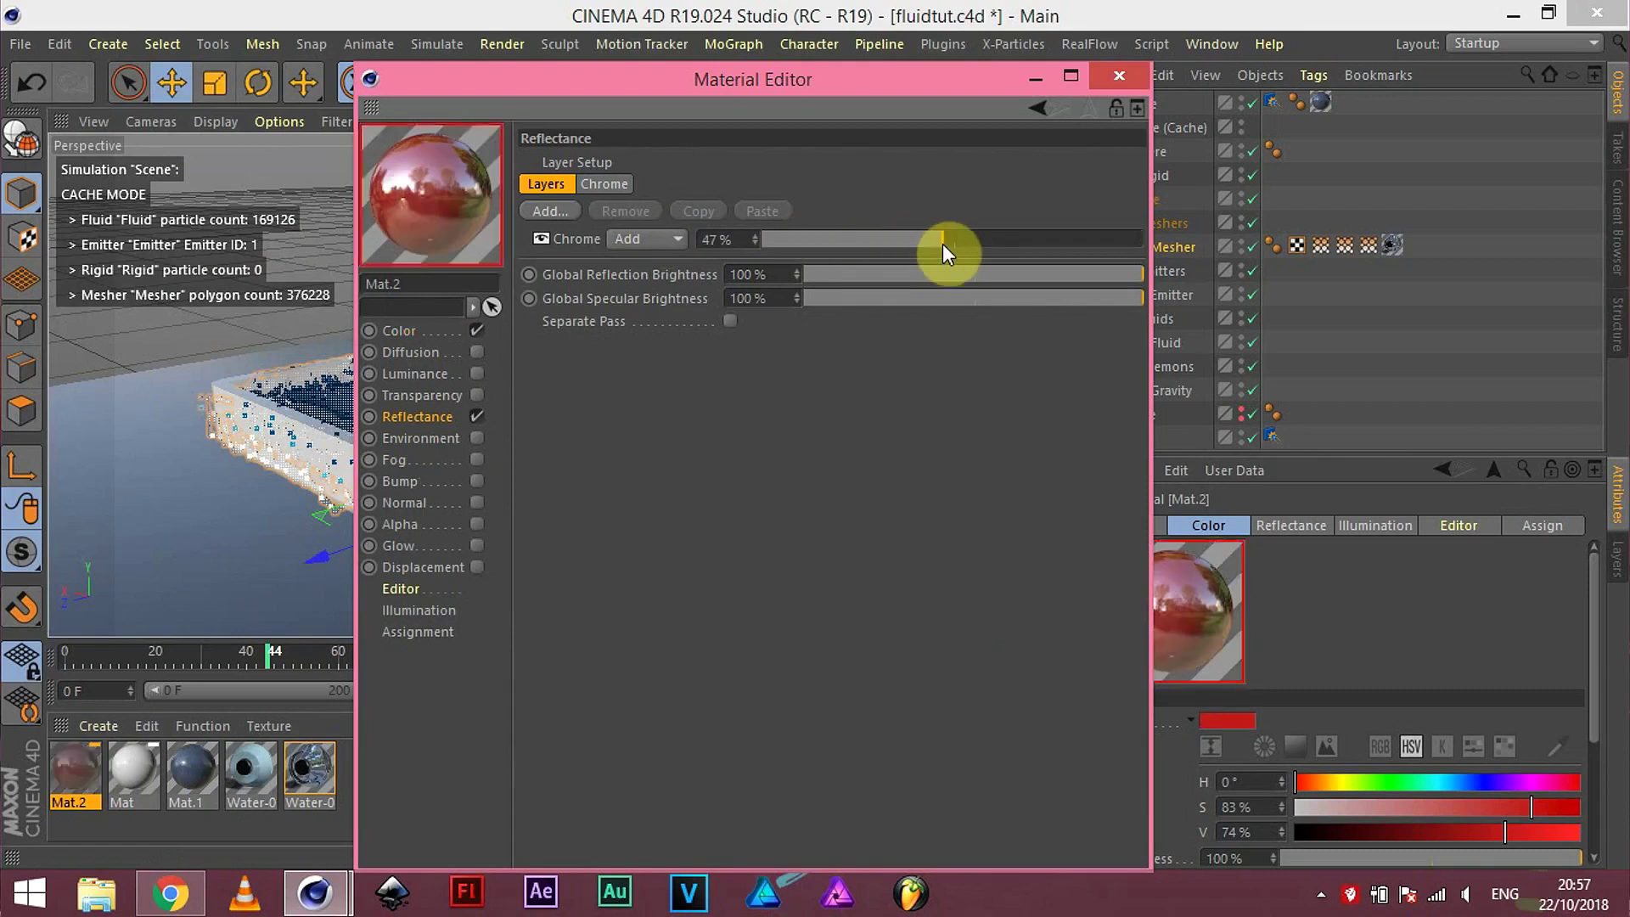
left_click(1119, 76)
Step: Apply Mat.2 to the Sphere and preview the render from the first frame
left_click_drag(76, 773, 1145, 153)
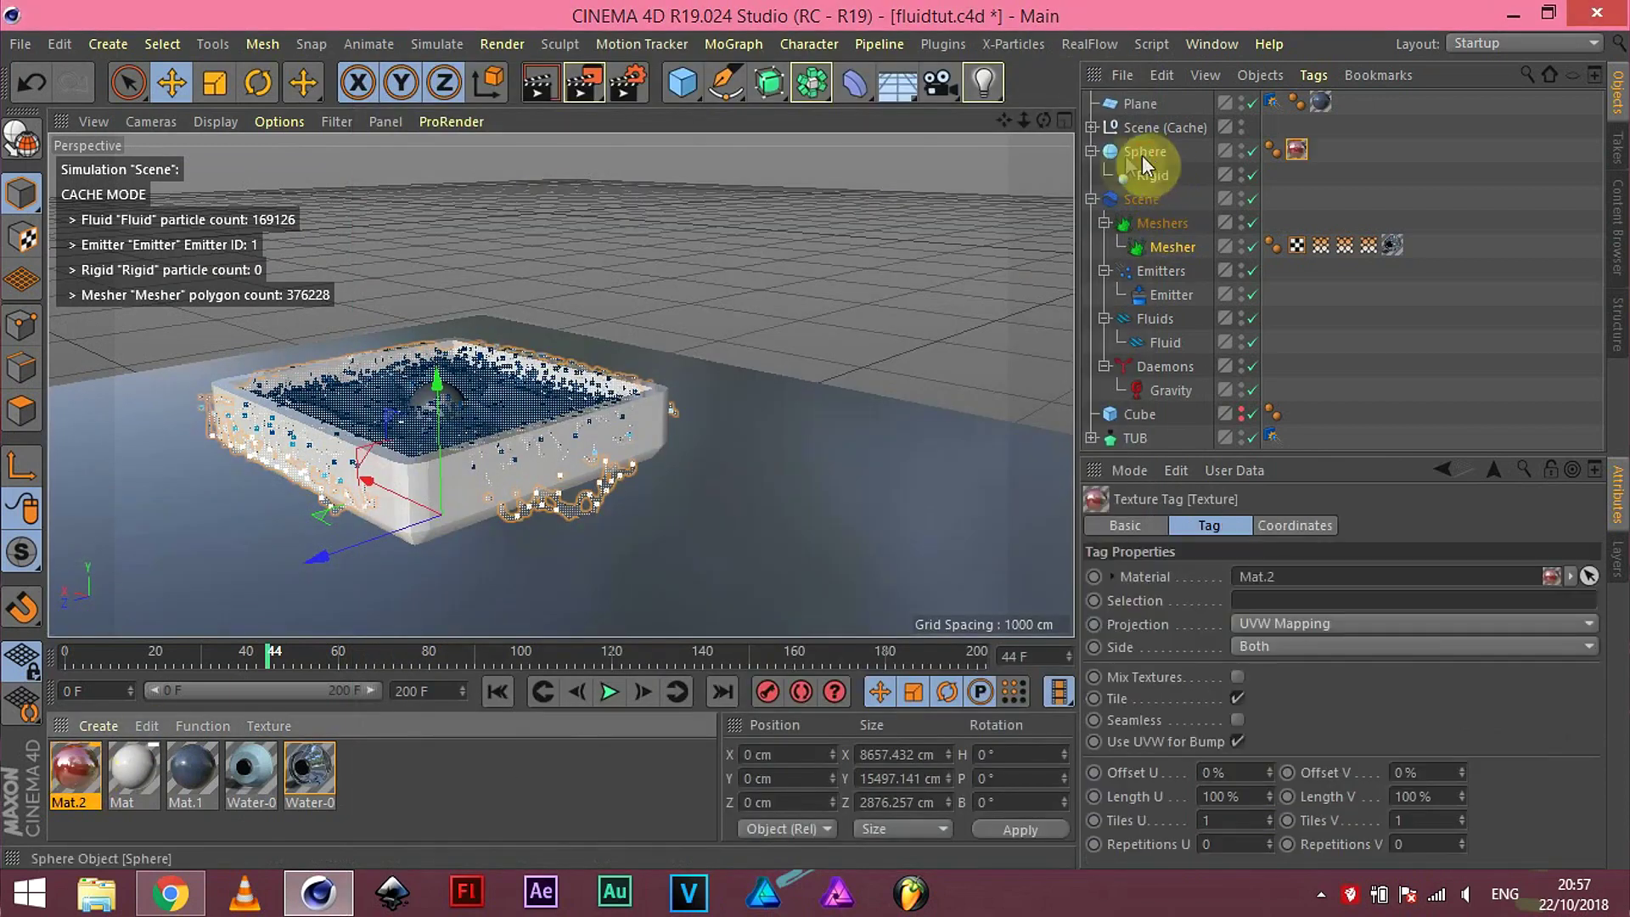
left_click(542, 90)
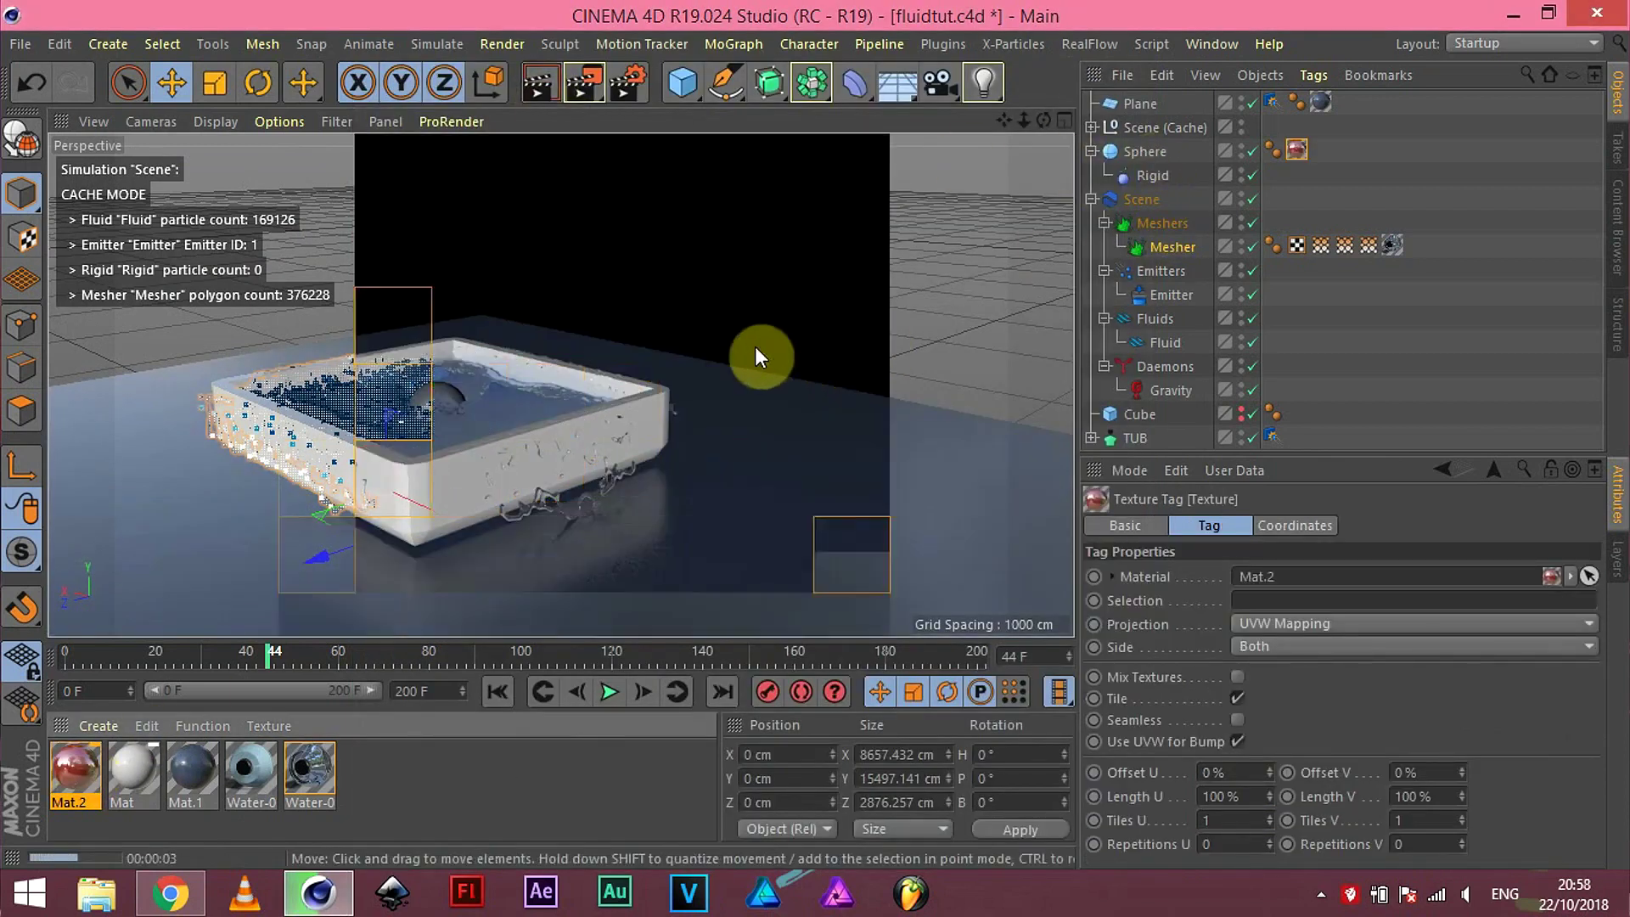
left_click(756, 346)
left_click(1265, 157)
left_click_drag(1296, 151, 1274, 175)
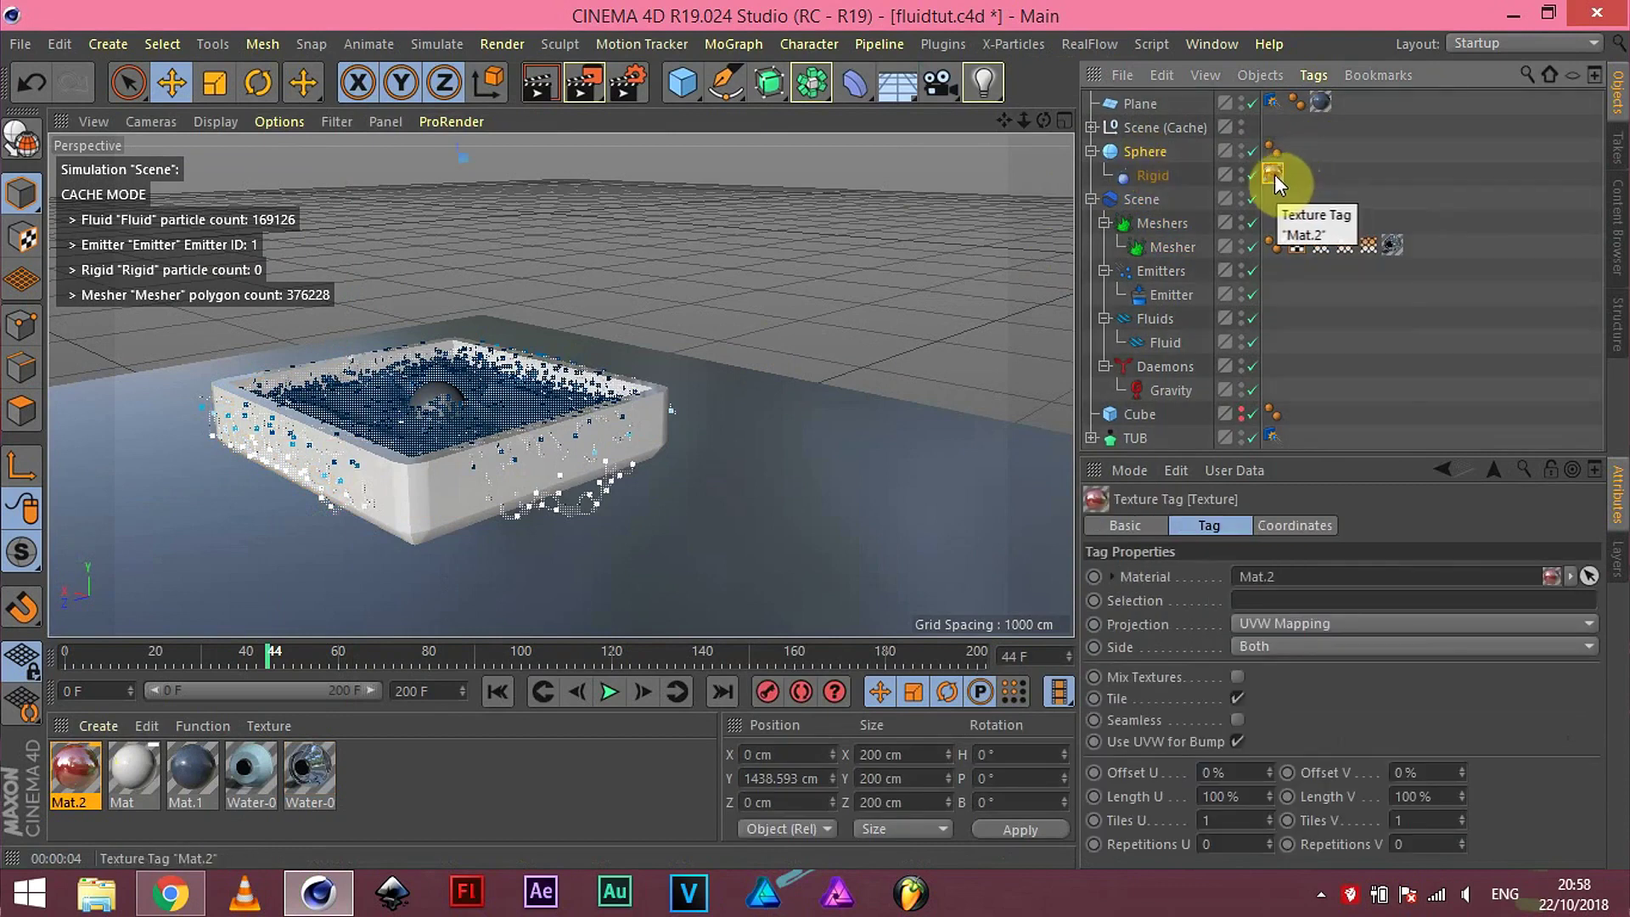
left_click(1296, 151)
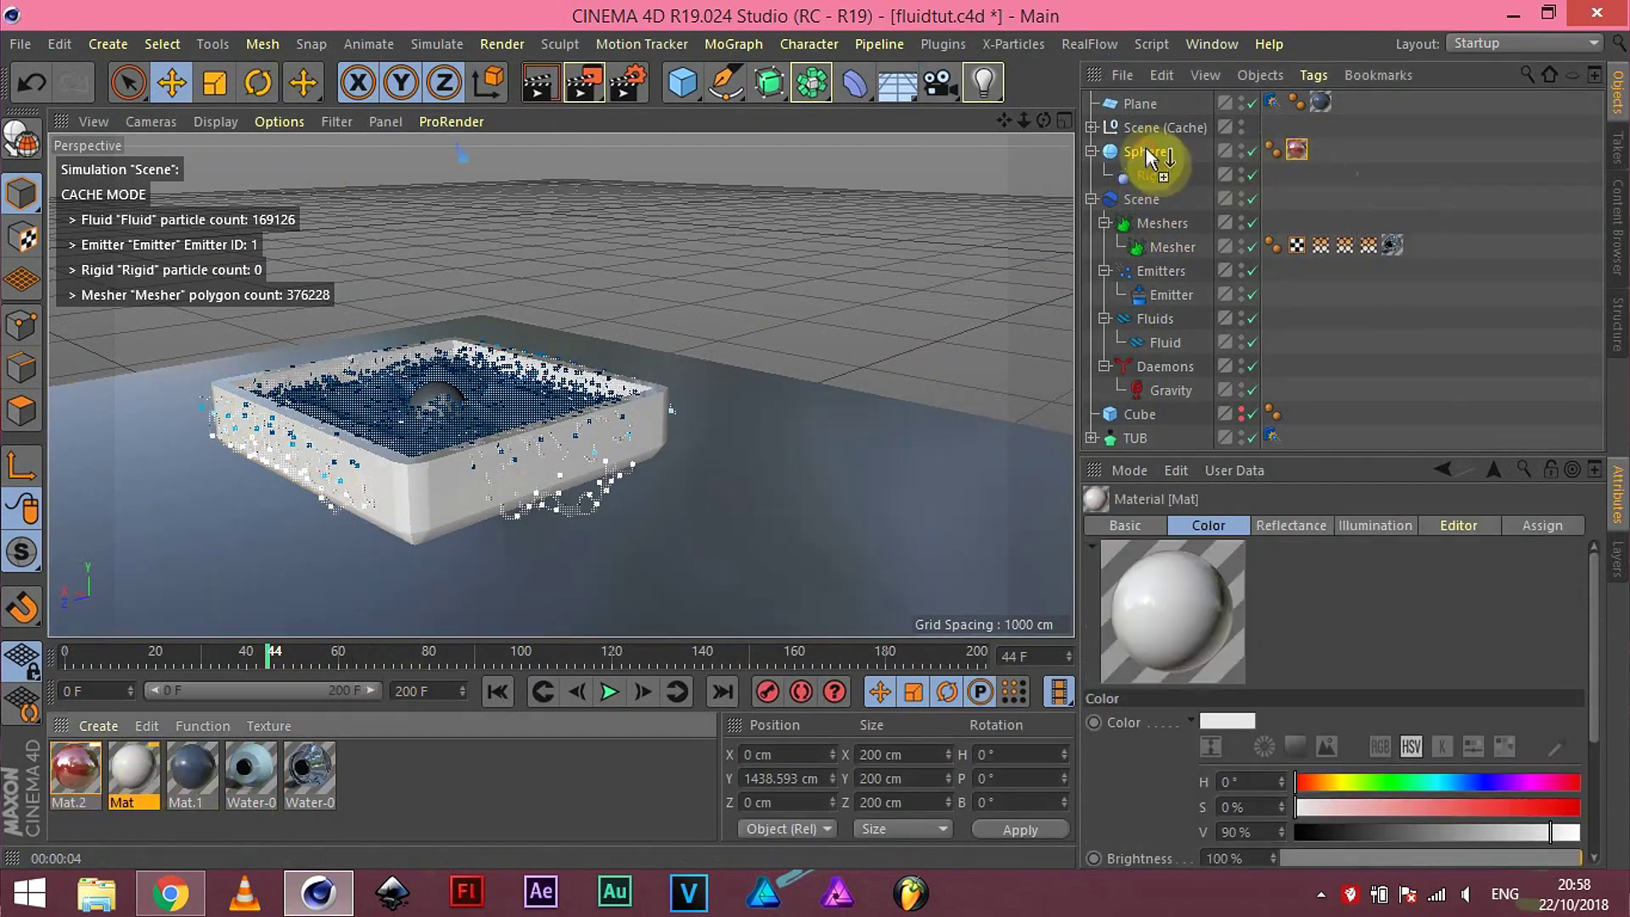
left_click(1329, 158)
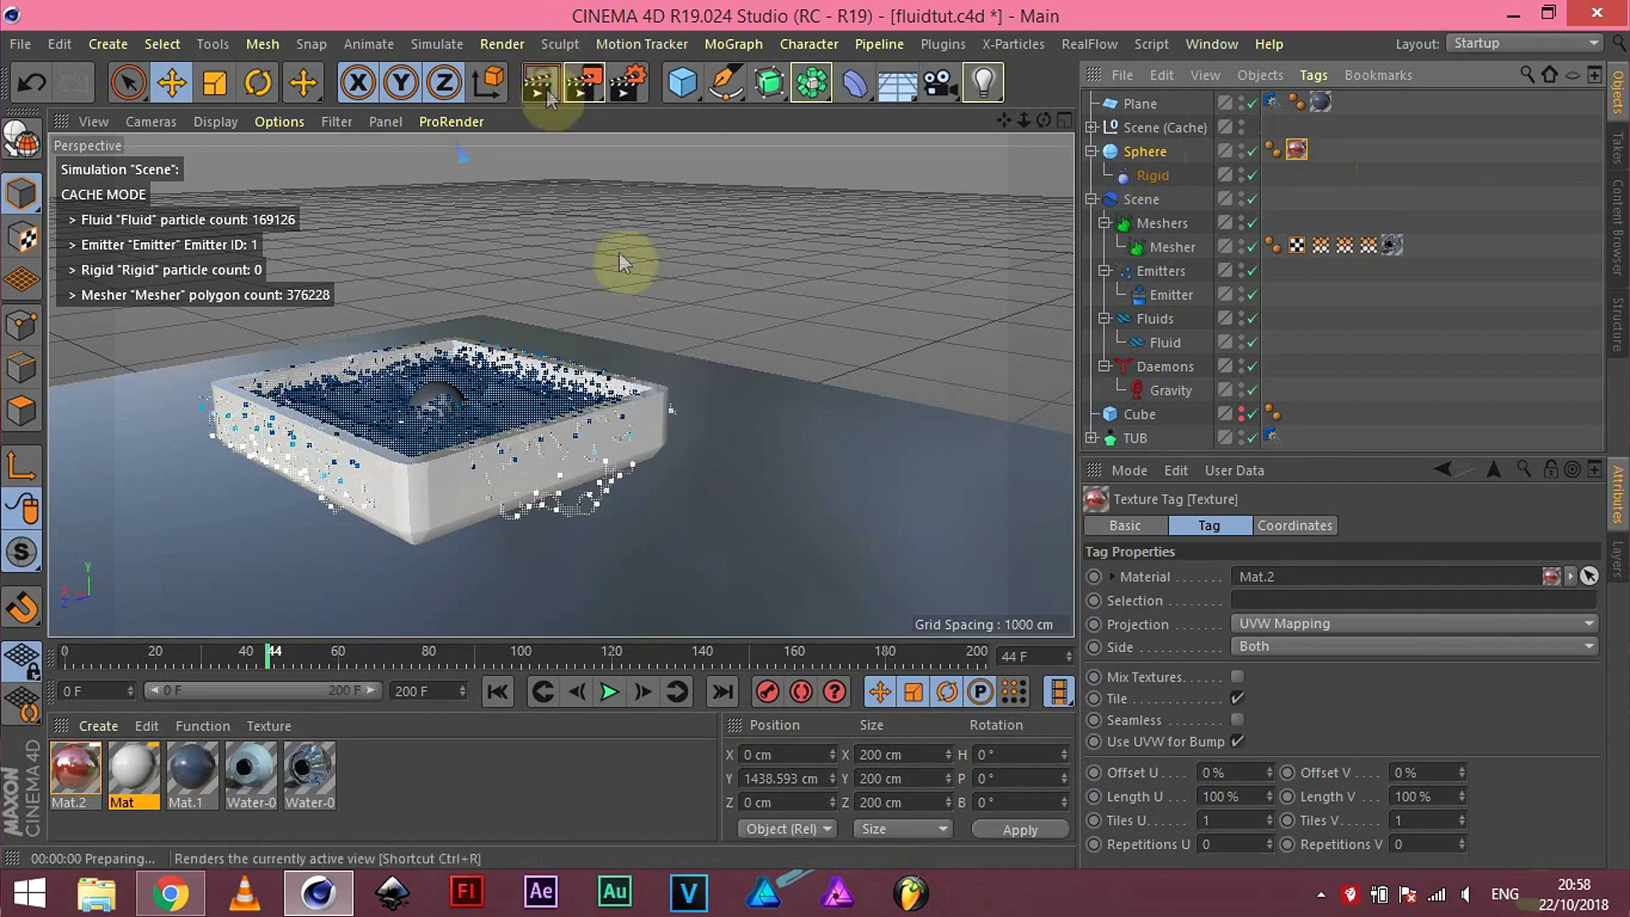
left_click(655, 311)
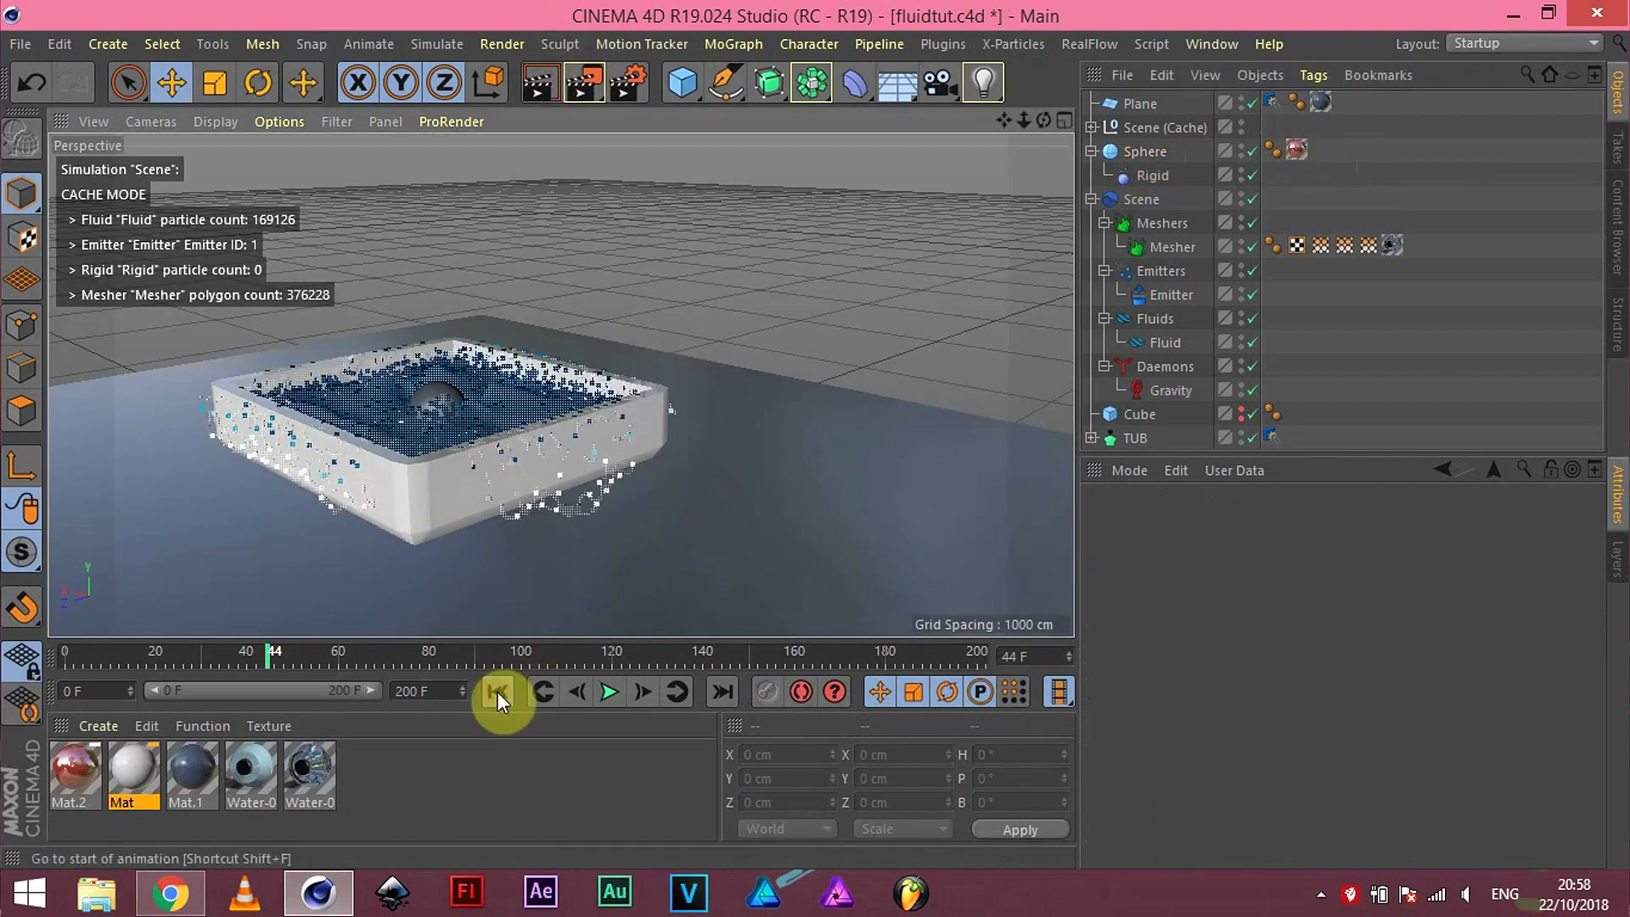
left_click(497, 691)
key("ctrl+r")
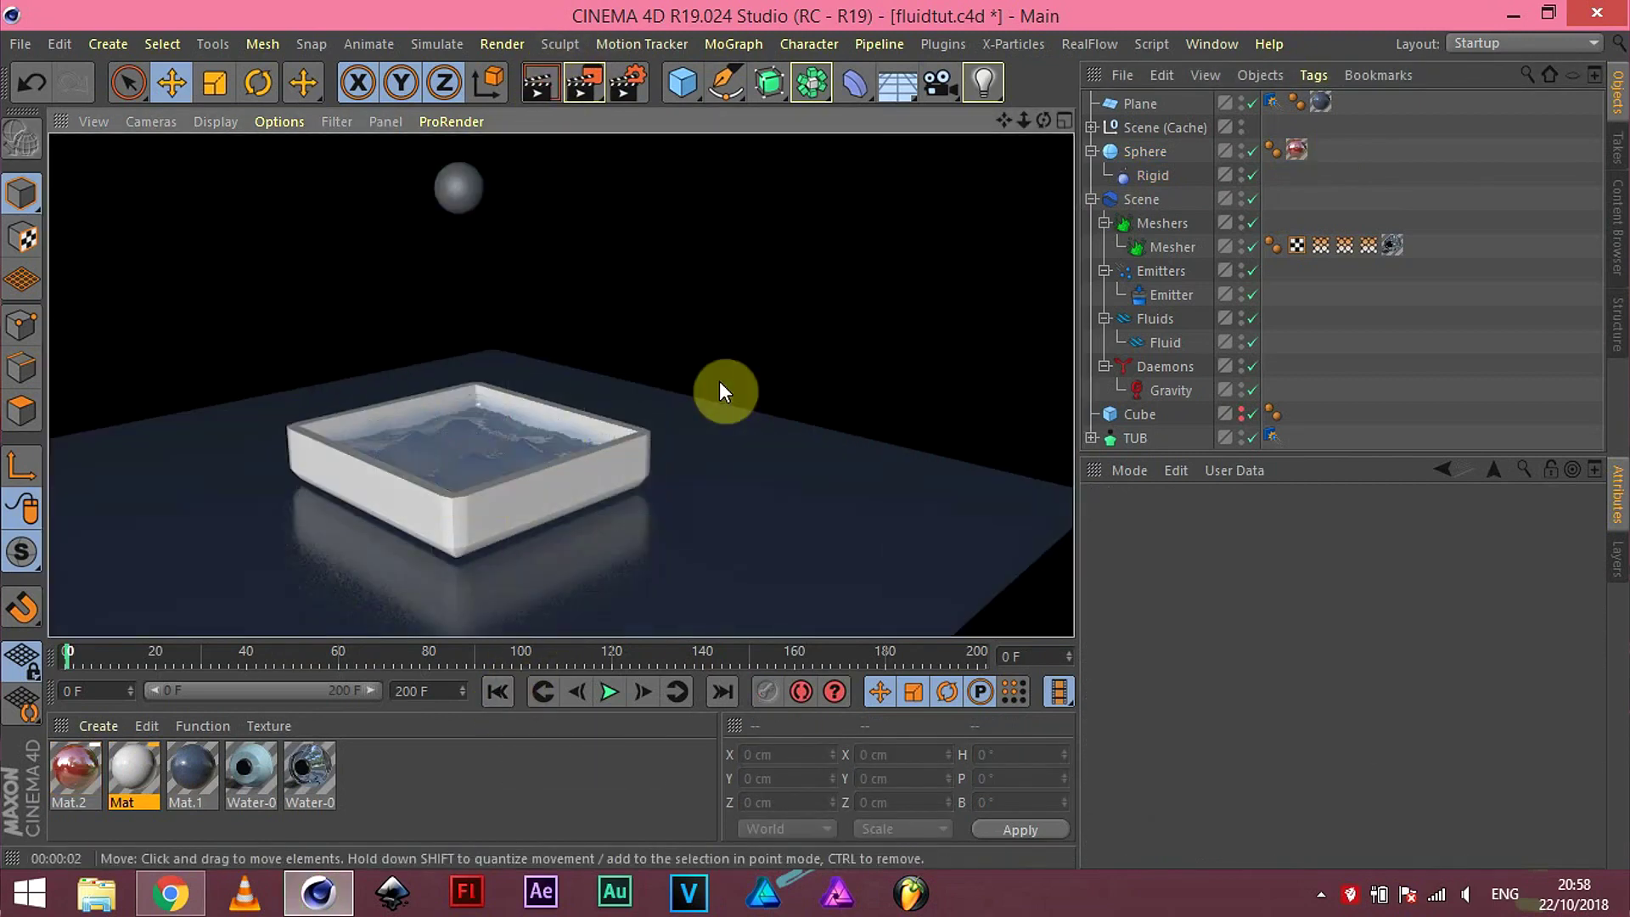
Step: Redo Mat.2 with reflectance off and a glossy TopCoat preset, then check the Sphere's tag
double_click(76, 768)
left_click(478, 417)
left_click(943, 44)
left_click(965, 557)
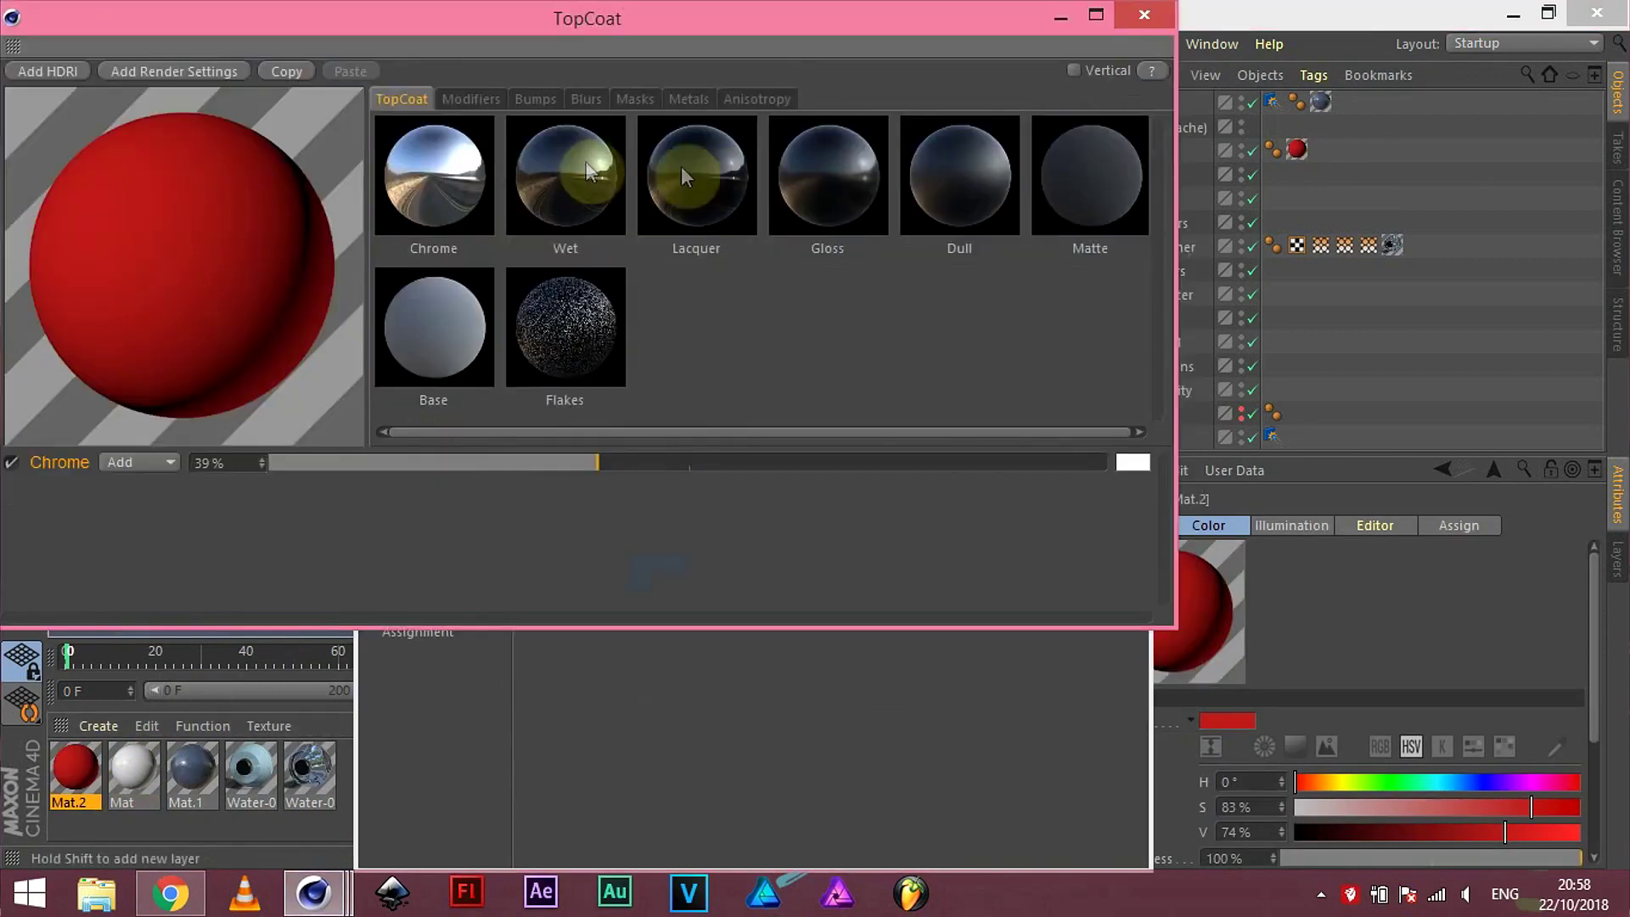
left_click(1145, 15)
left_click(538, 83)
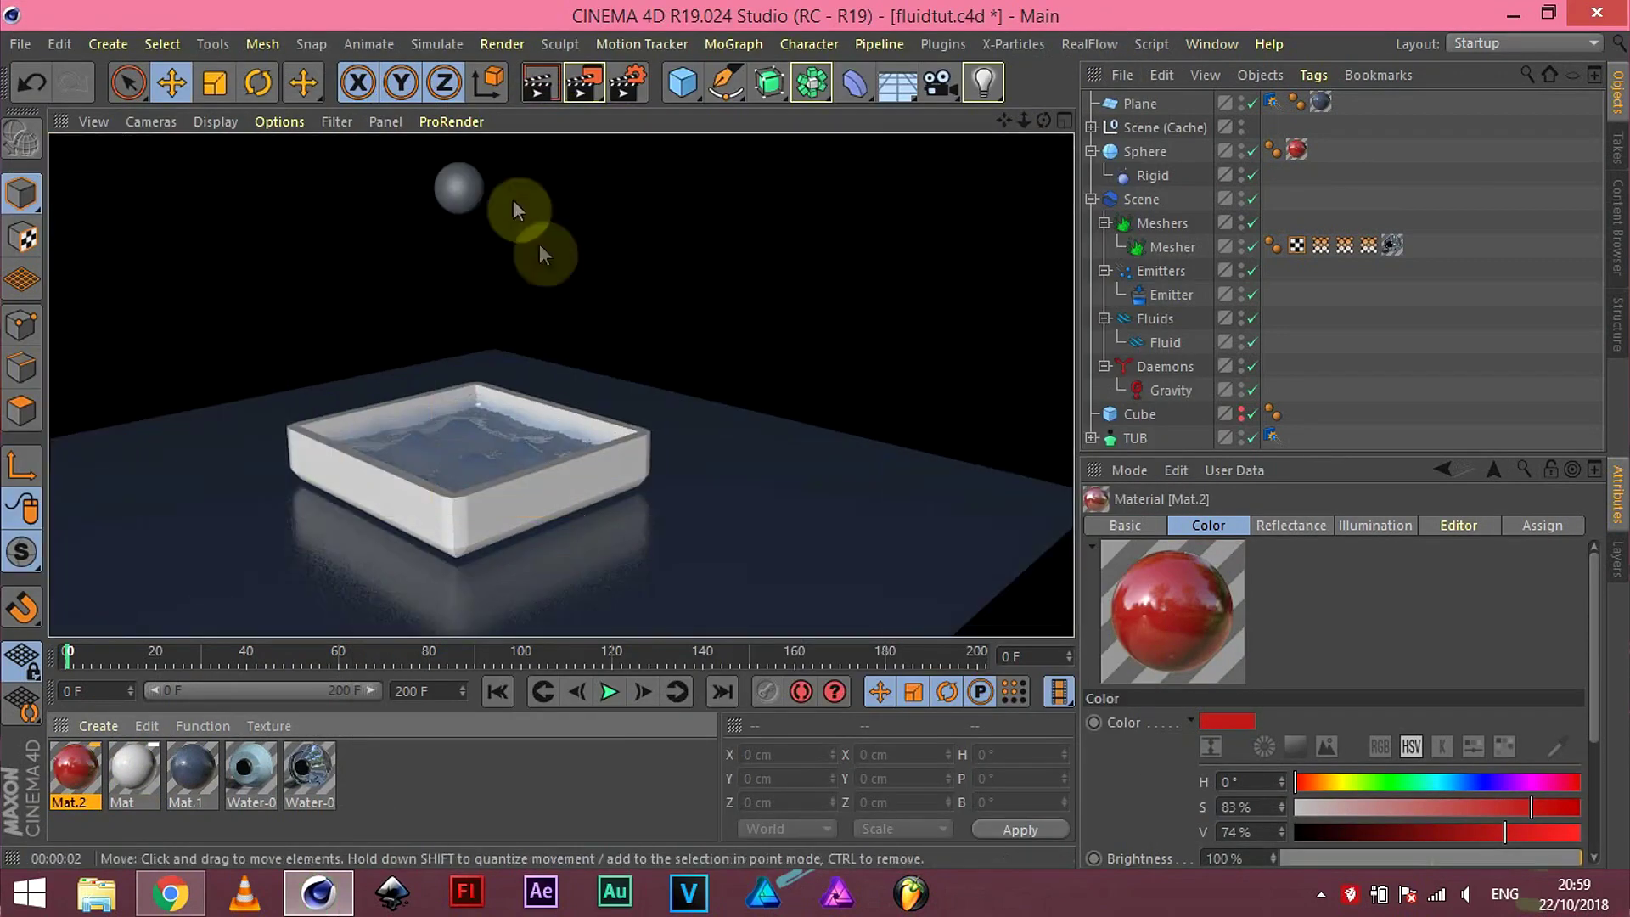
left_click(513, 200)
left_click(1200, 152)
left_click(1296, 149)
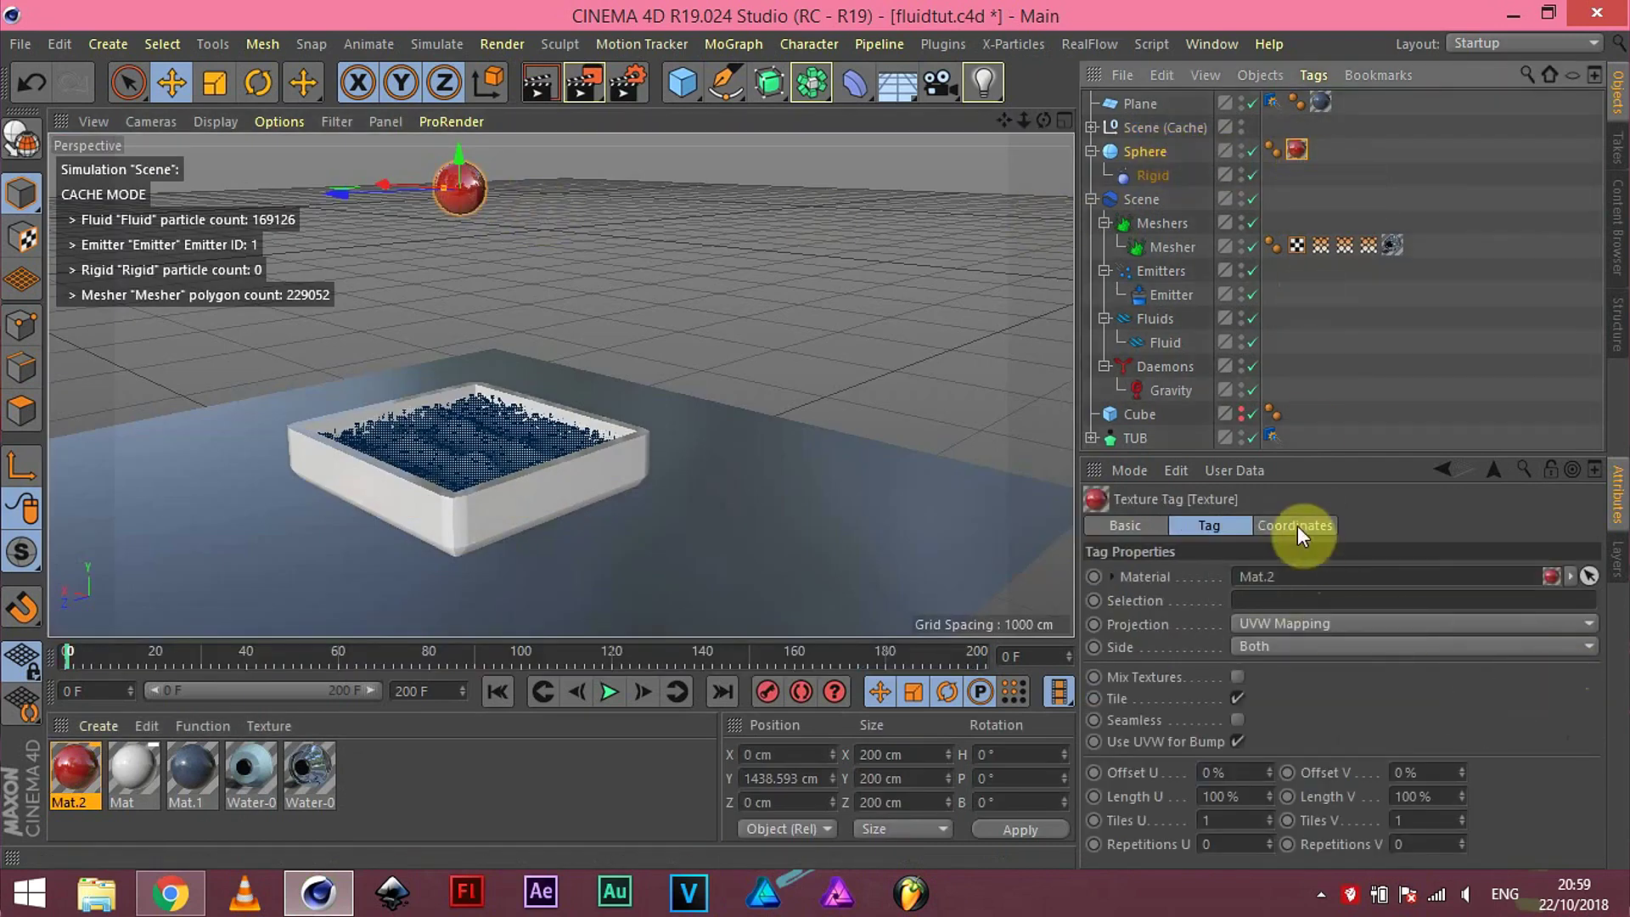
Step: Preview a closer render, then add an HDR Studio Rig to the scene
scroll(718, 226, "up", 3)
key("ctrl+r")
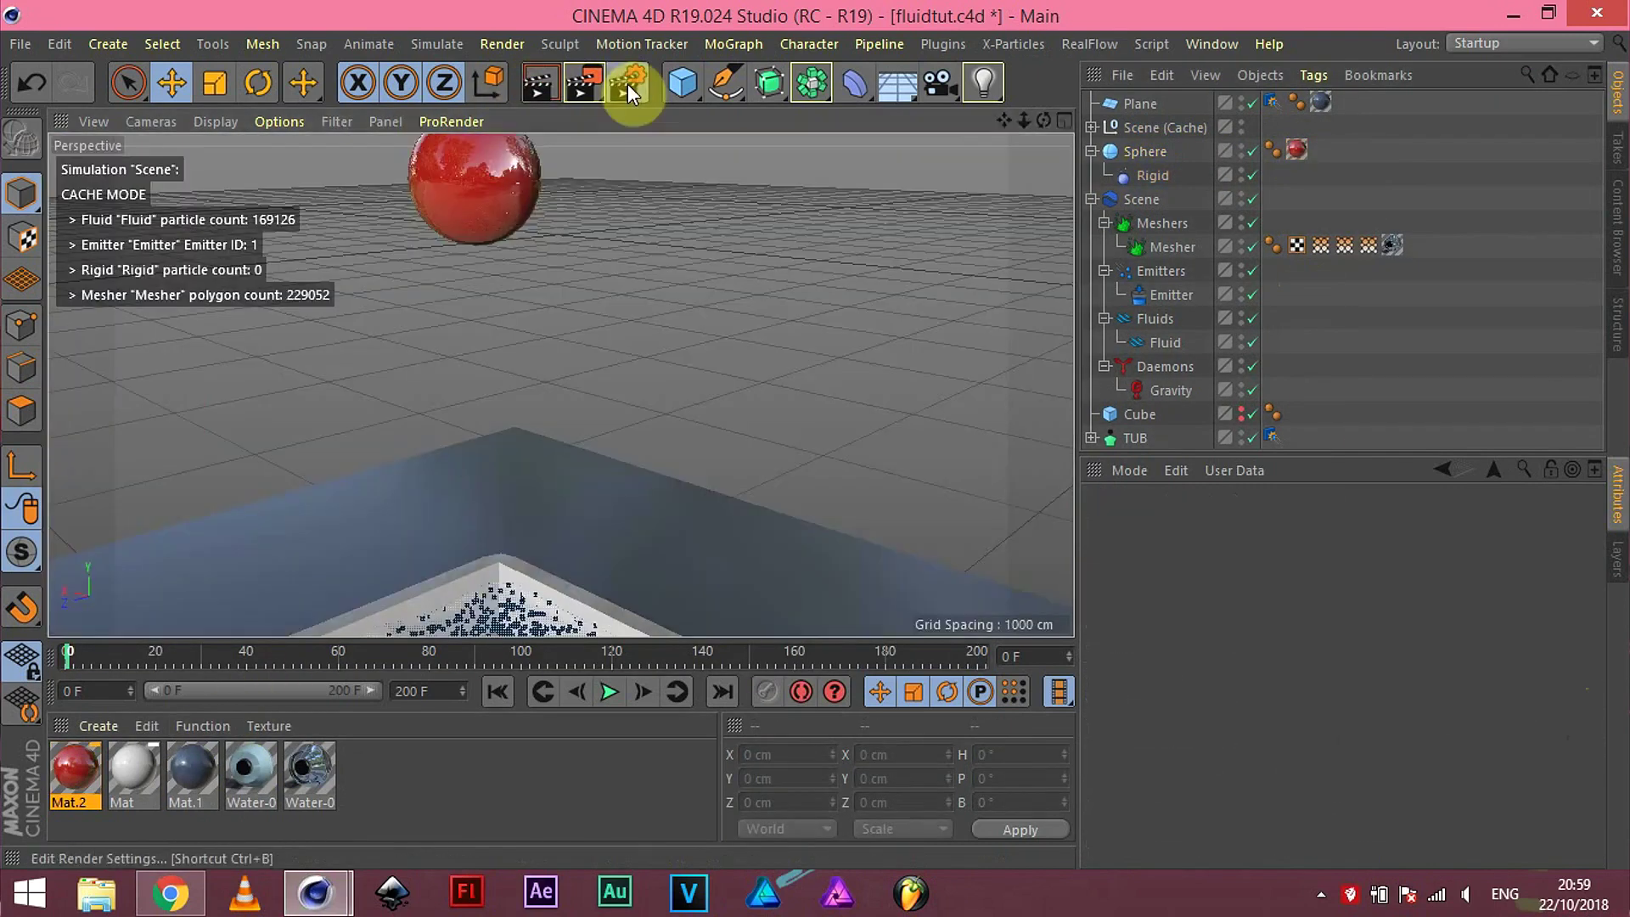
left_click(551, 295)
left_click(942, 43)
left_click(687, 316)
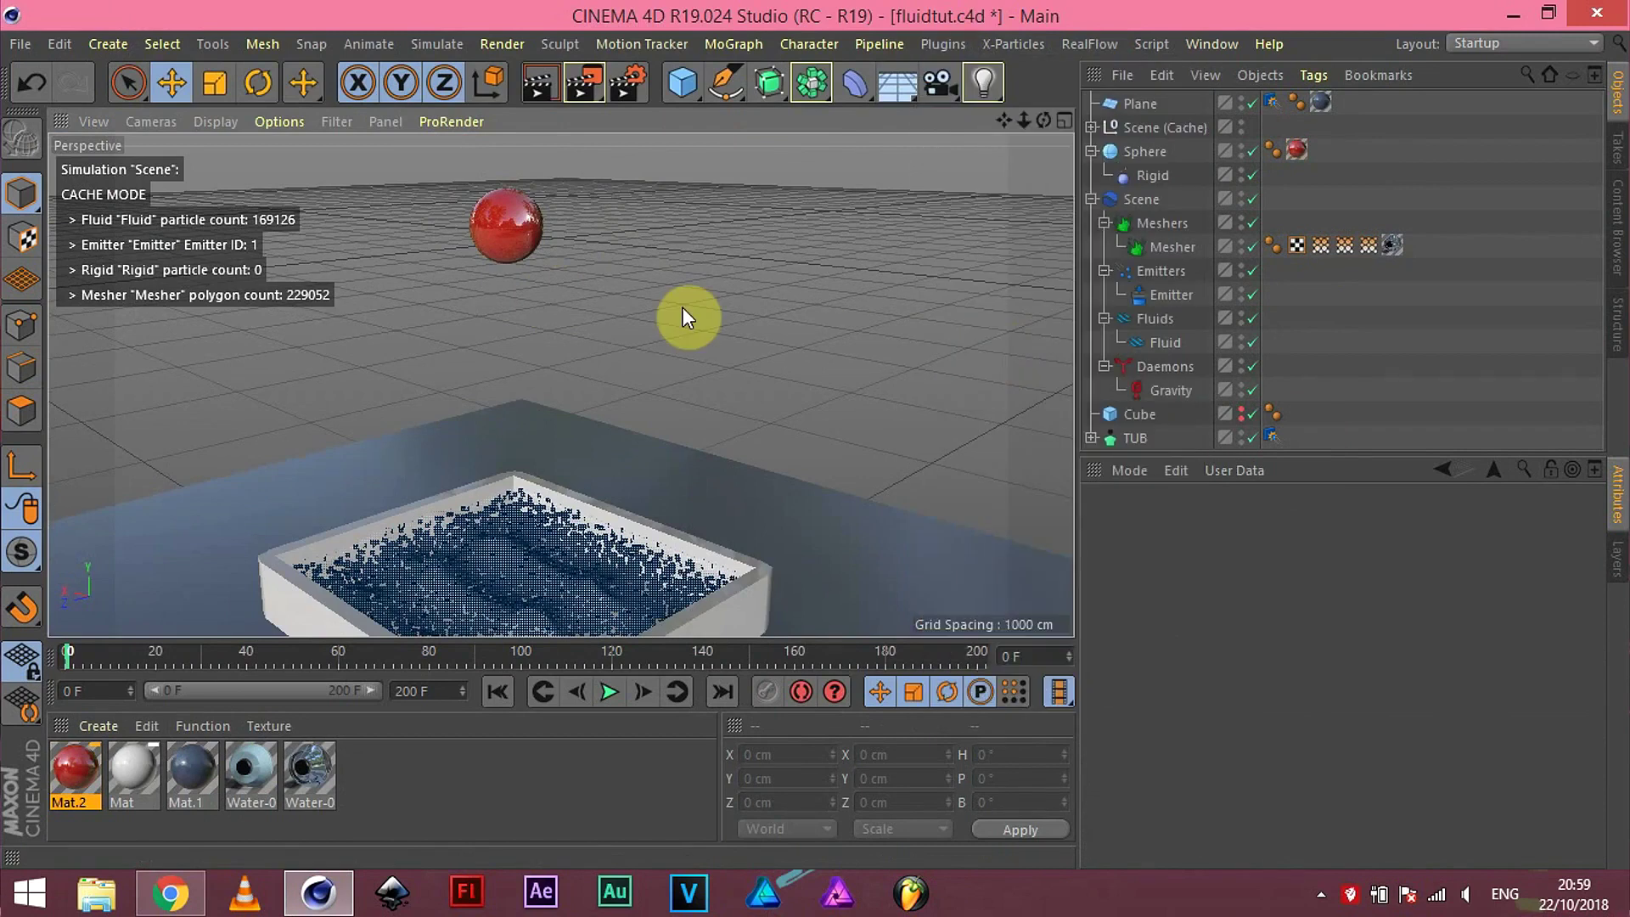
left_click(536, 82)
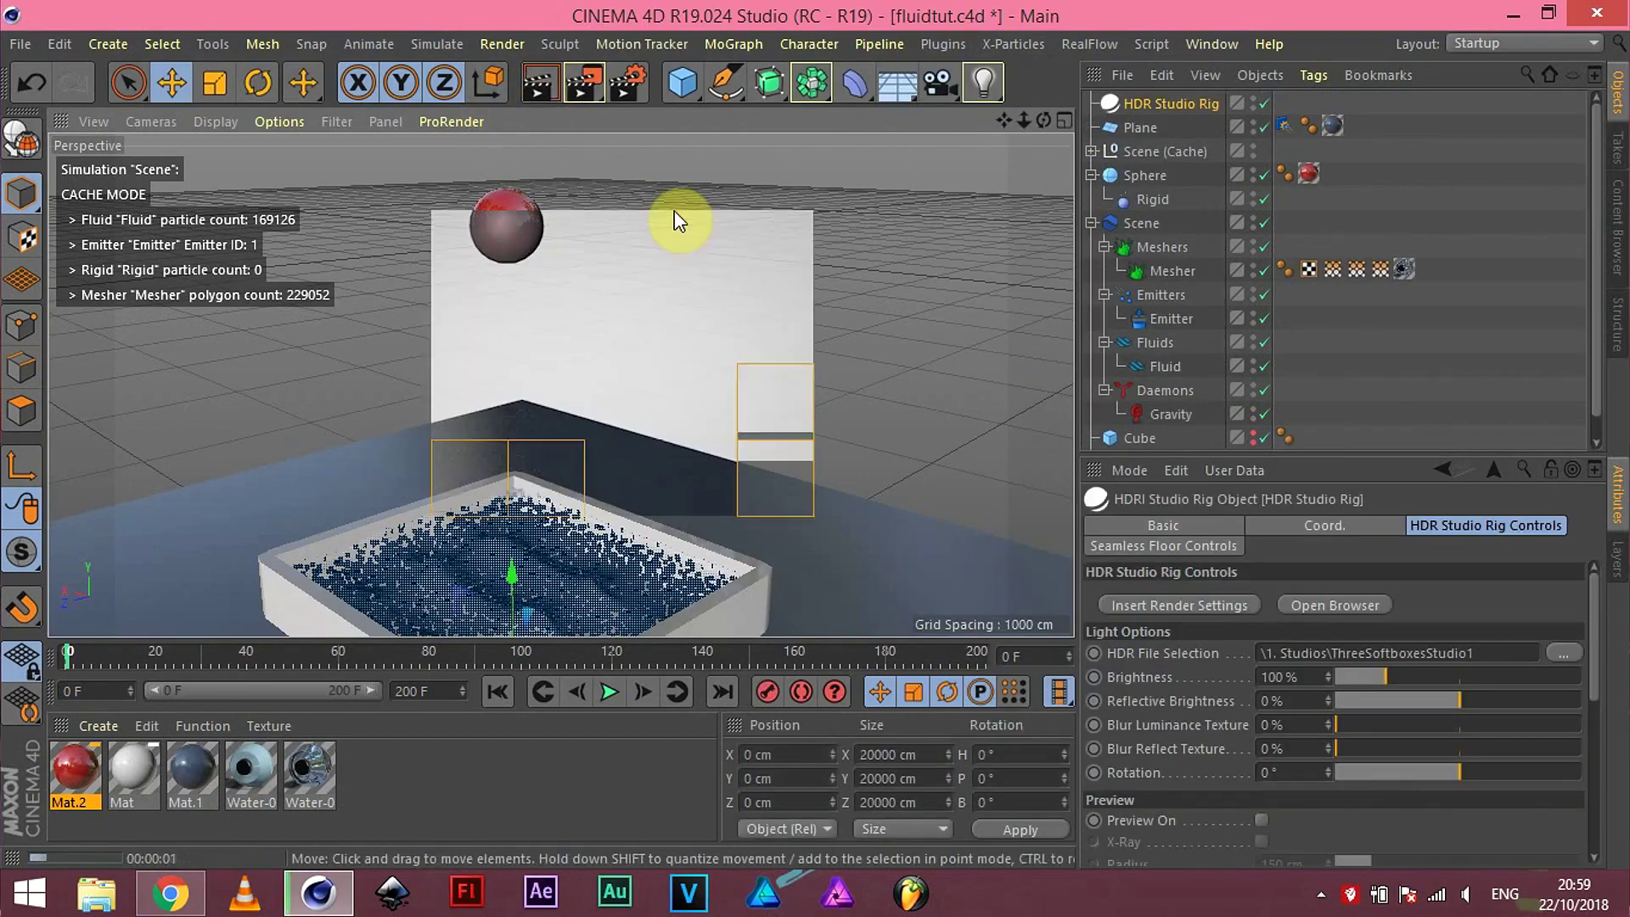
Step: Add Ambient Occlusion in Render Settings and drag the white Mat onto the Sphere
left_click(533, 223)
key("ctrl+b")
left_click(161, 440)
left_click(301, 185)
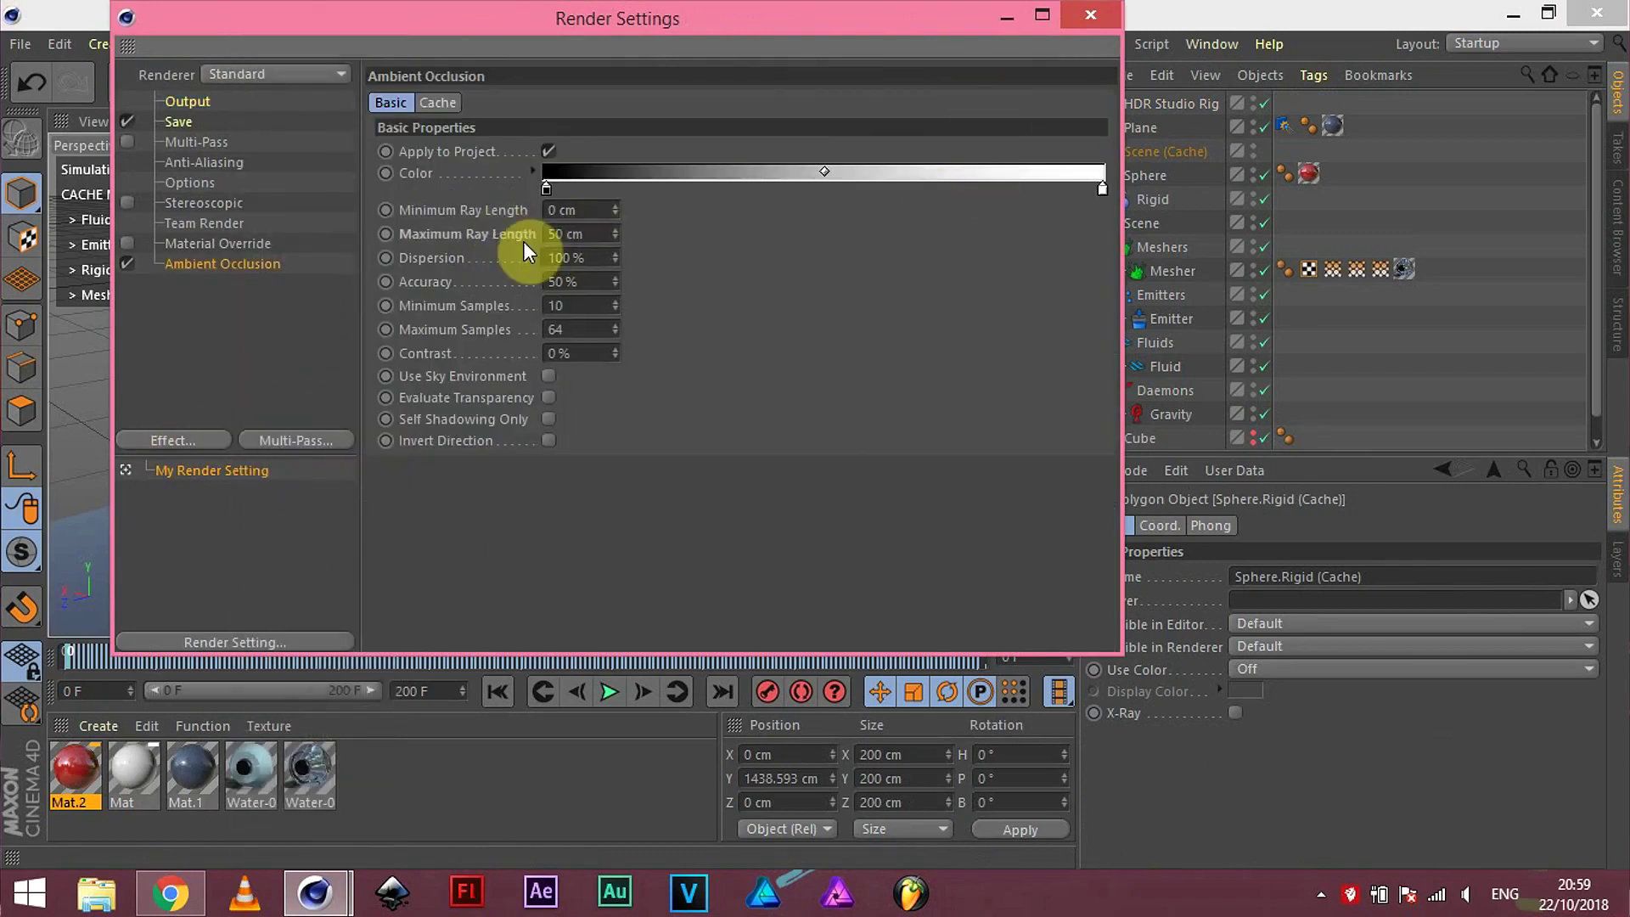
left_click(1090, 14)
mouse_move(1309, 173)
left_mouse_down()
mouse_move(1142, 192)
mouse_move(1142, 178)
left_mouse_up()
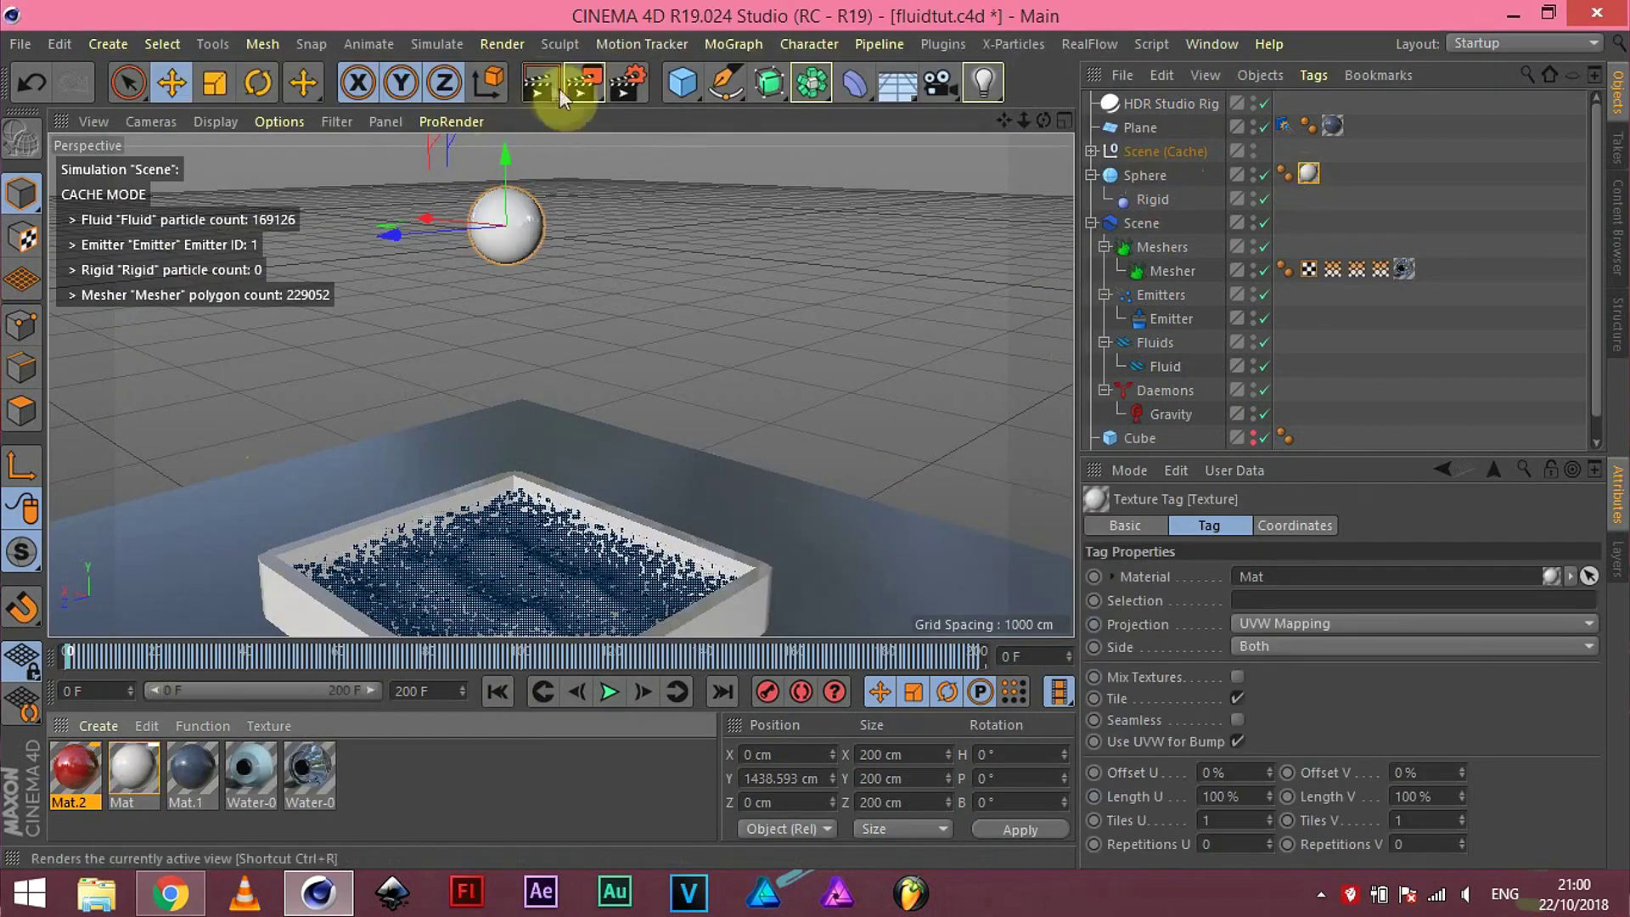
Step: Remove the extra texture tags from the Sphere, keeping only red Mat.2
left_click(544, 83)
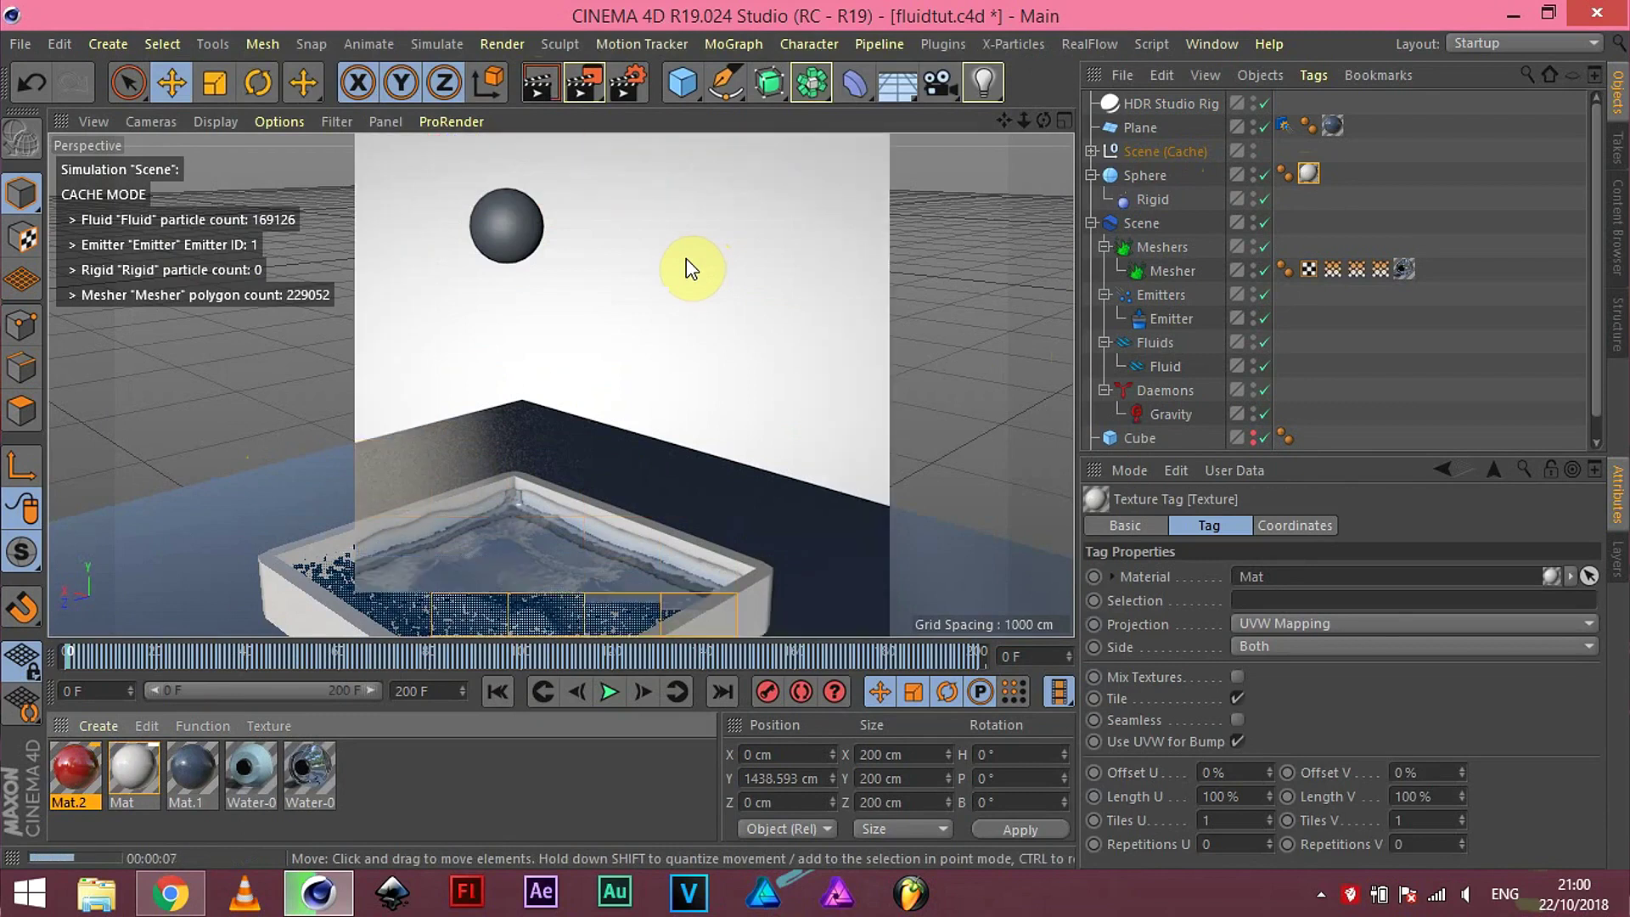
left_click(497, 303)
mouse_move(1308, 174)
left_mouse_down()
mouse_move(1158, 194)
mouse_move(1361, 176)
left_mouse_up()
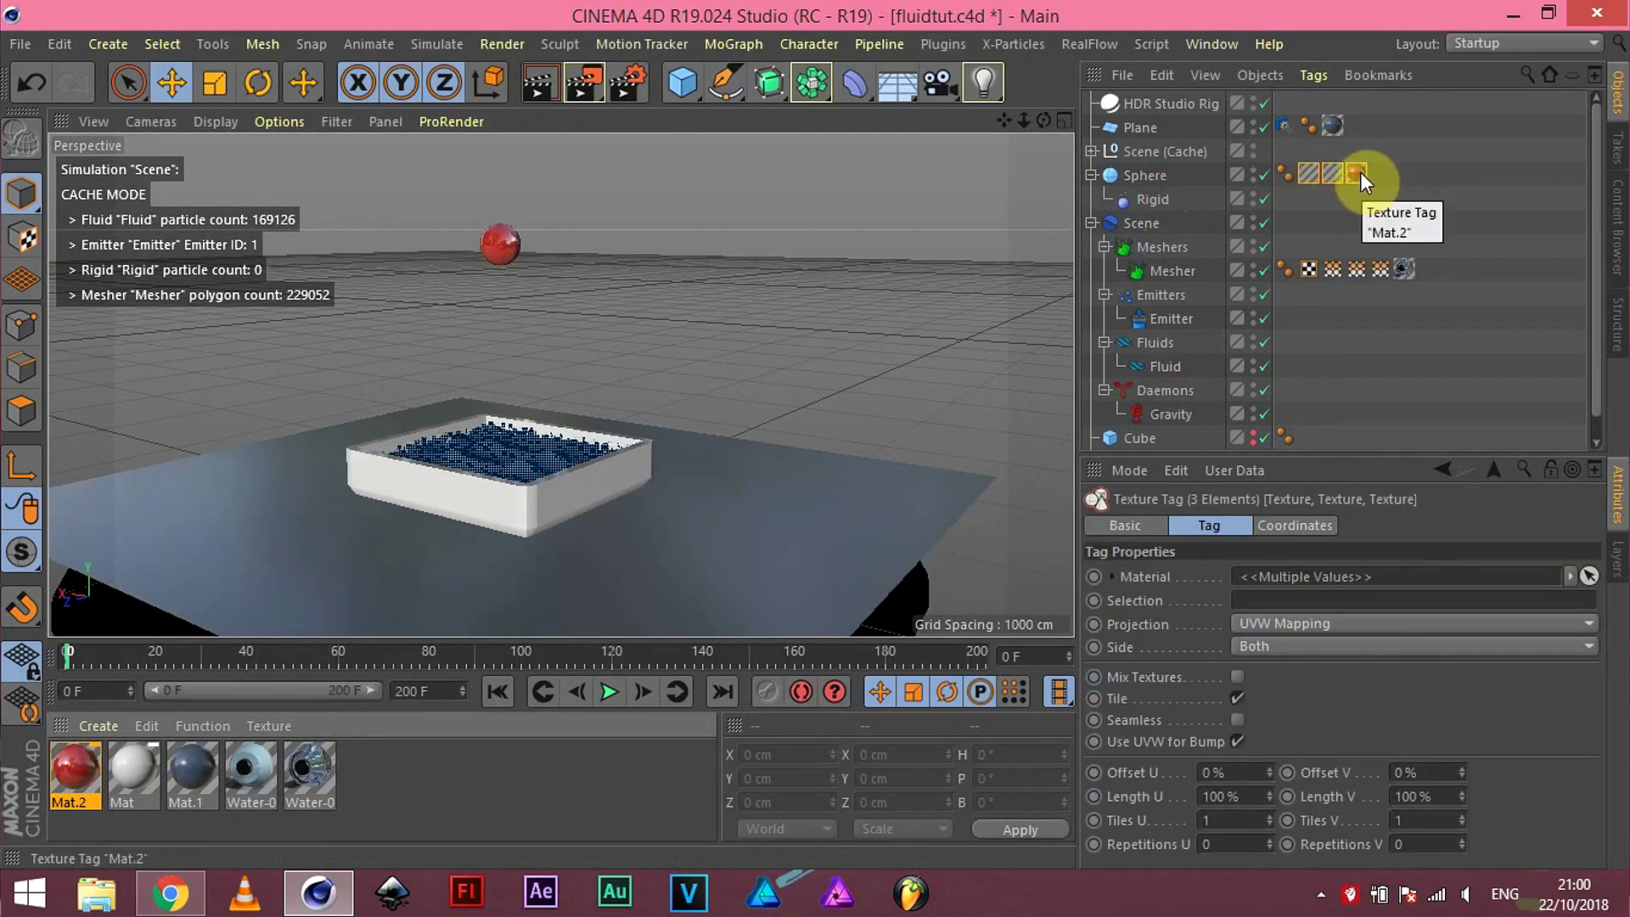
key("ctrl+z")
left_click(1305, 175)
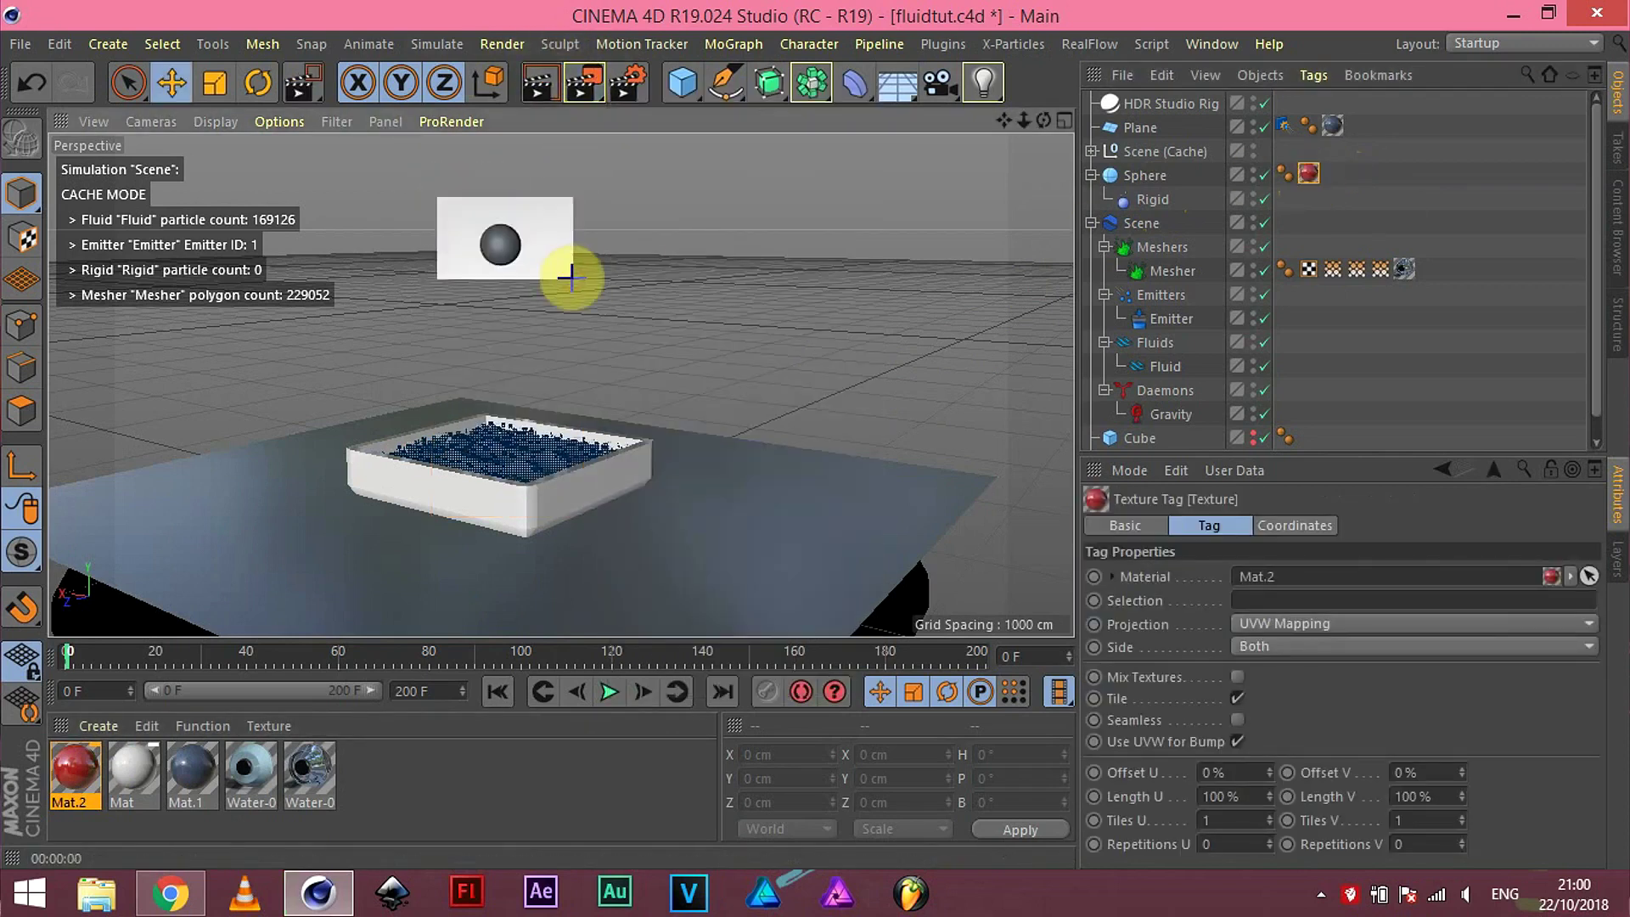
left_click(1145, 176)
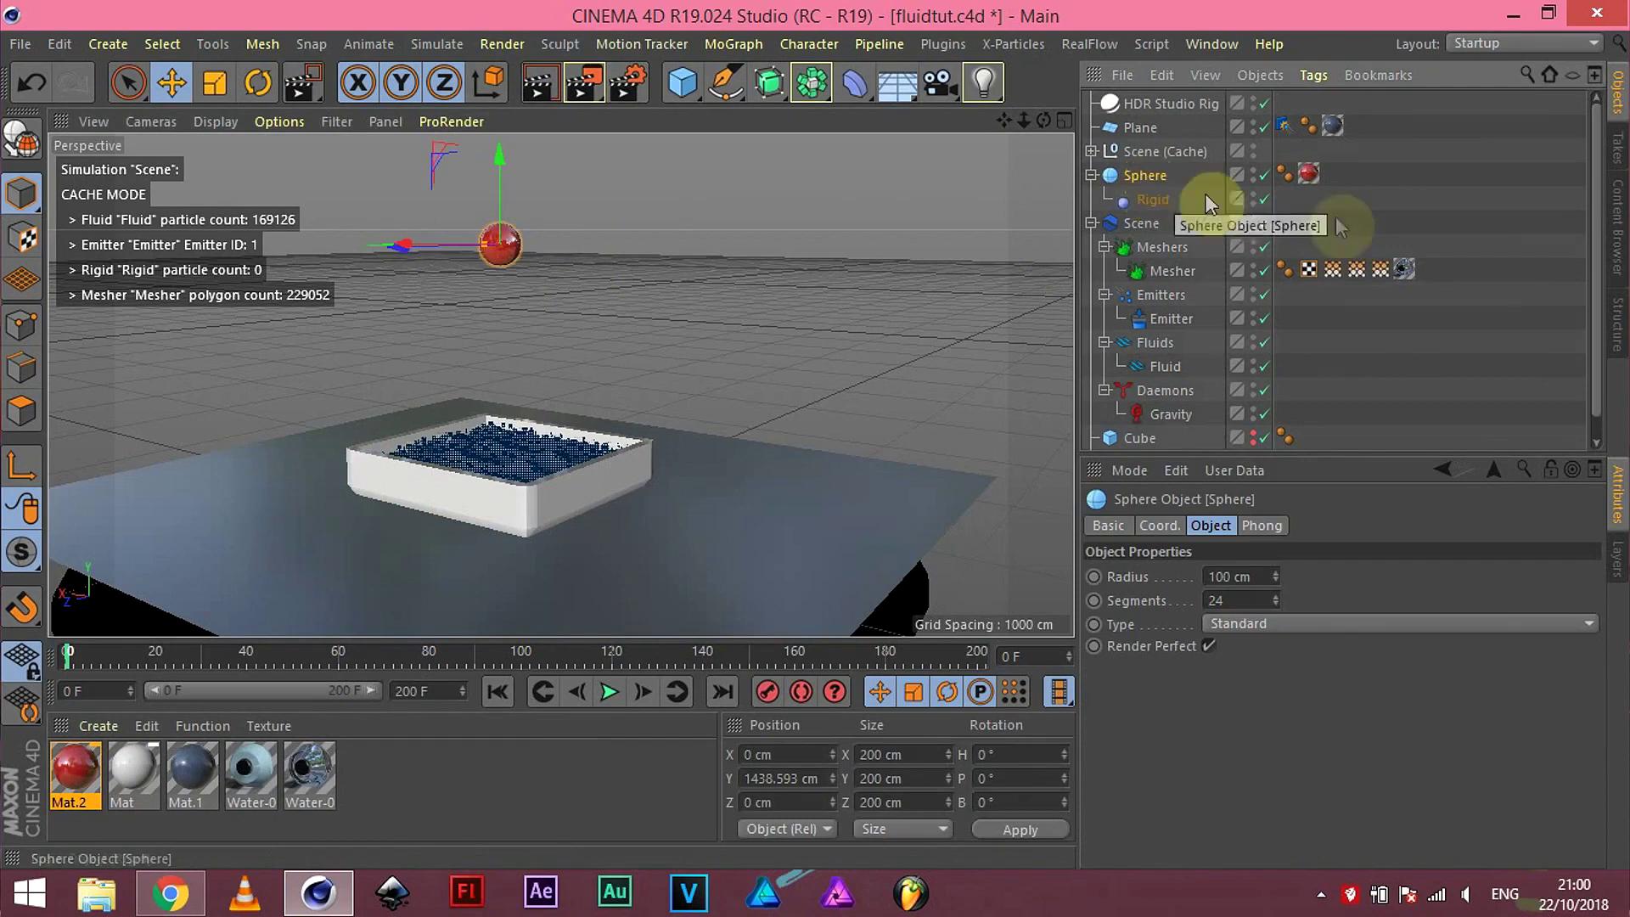
Step: Copy the red Mat.2 tag onto the Sphere.Rigid cache object
scroll(1192, 423, "down", 1)
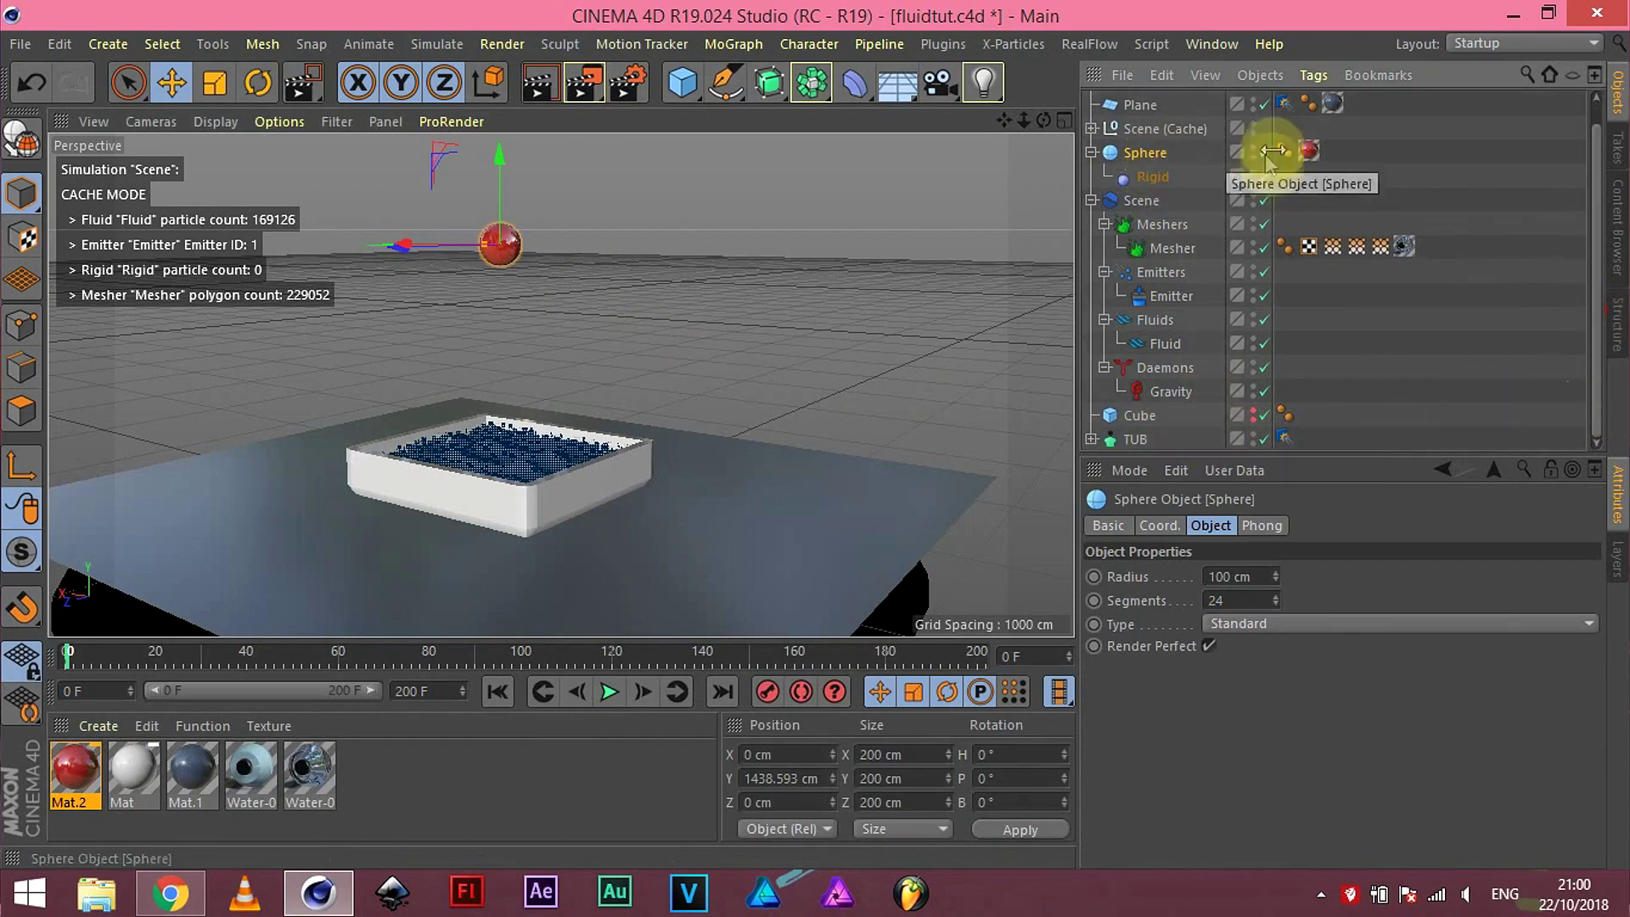
left_click_drag(1308, 150, 1284, 176, "ctrl")
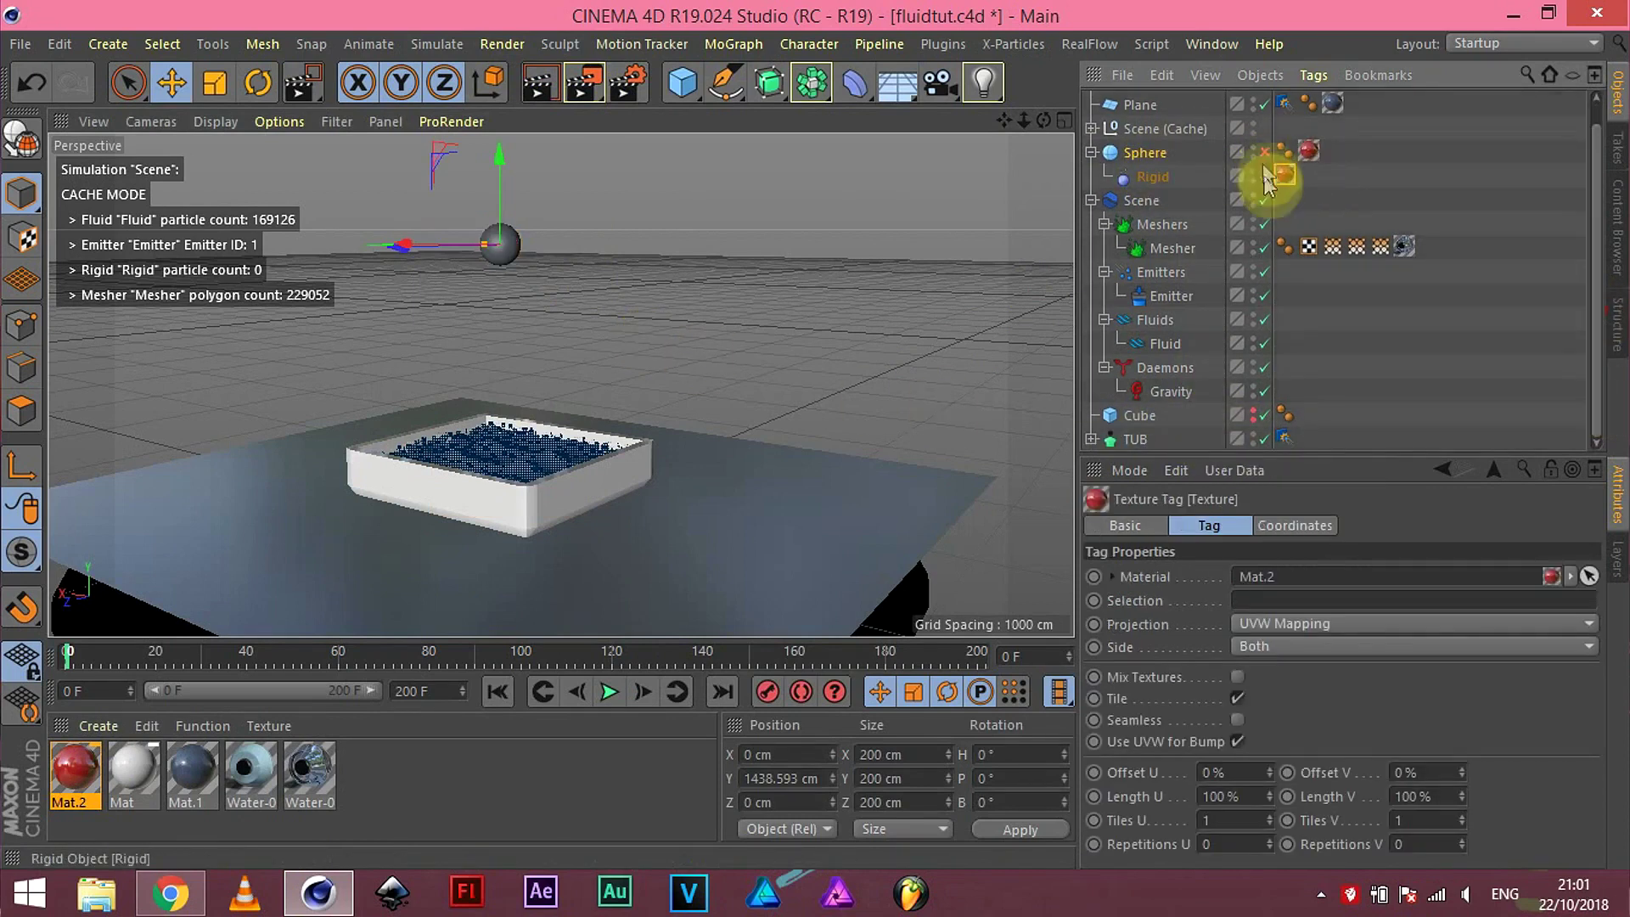
left_click(624, 293)
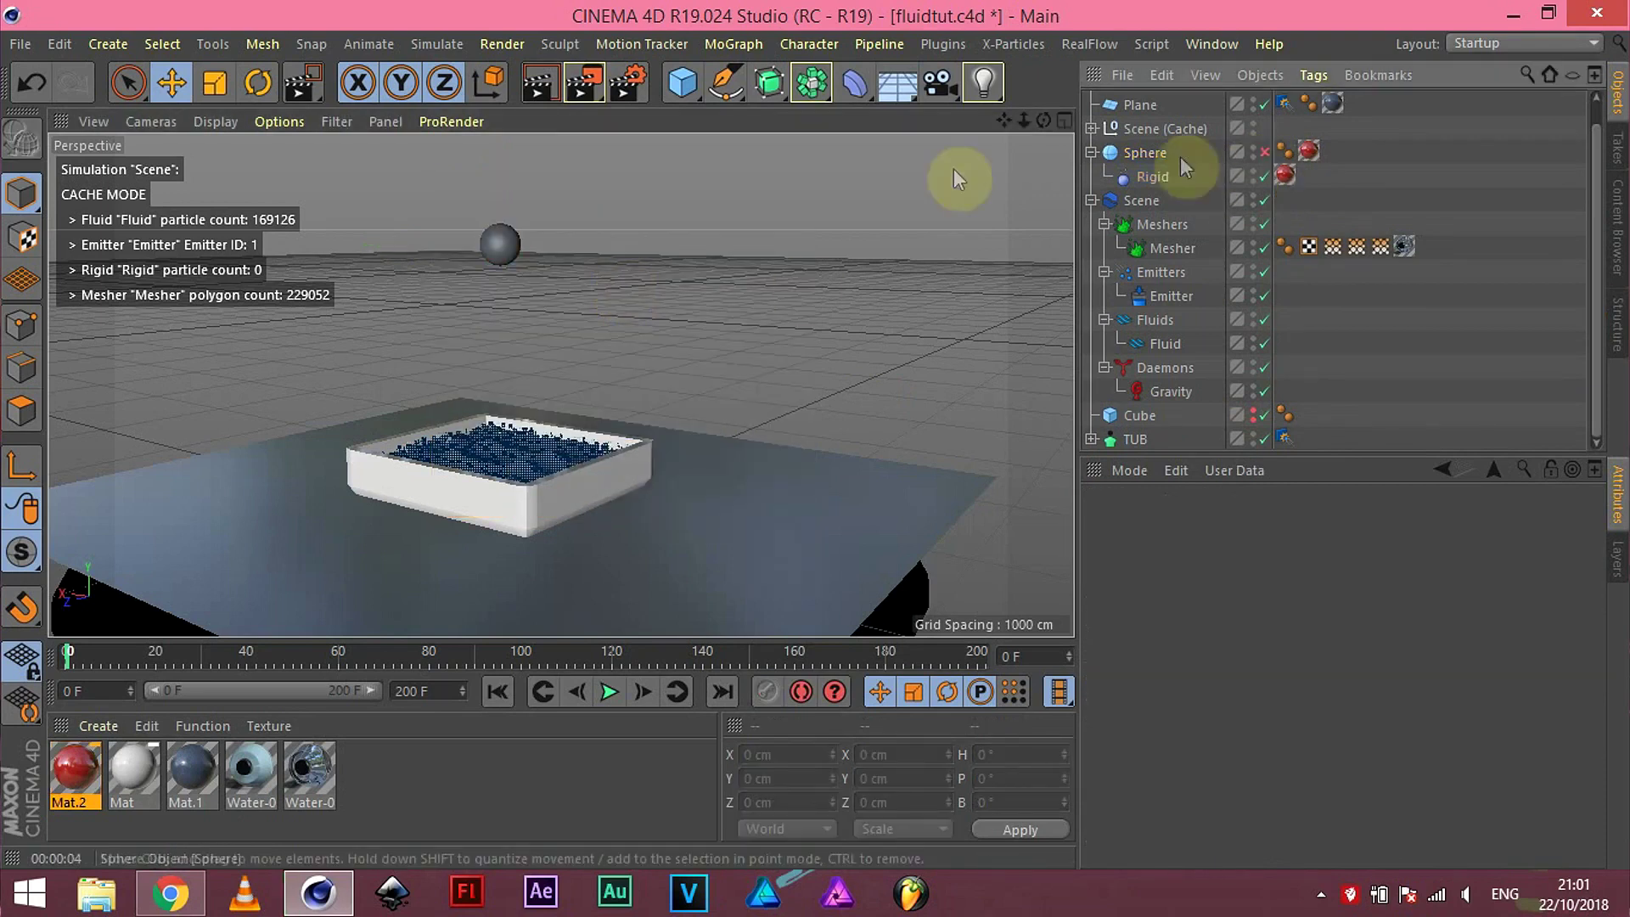
left_click(498, 246)
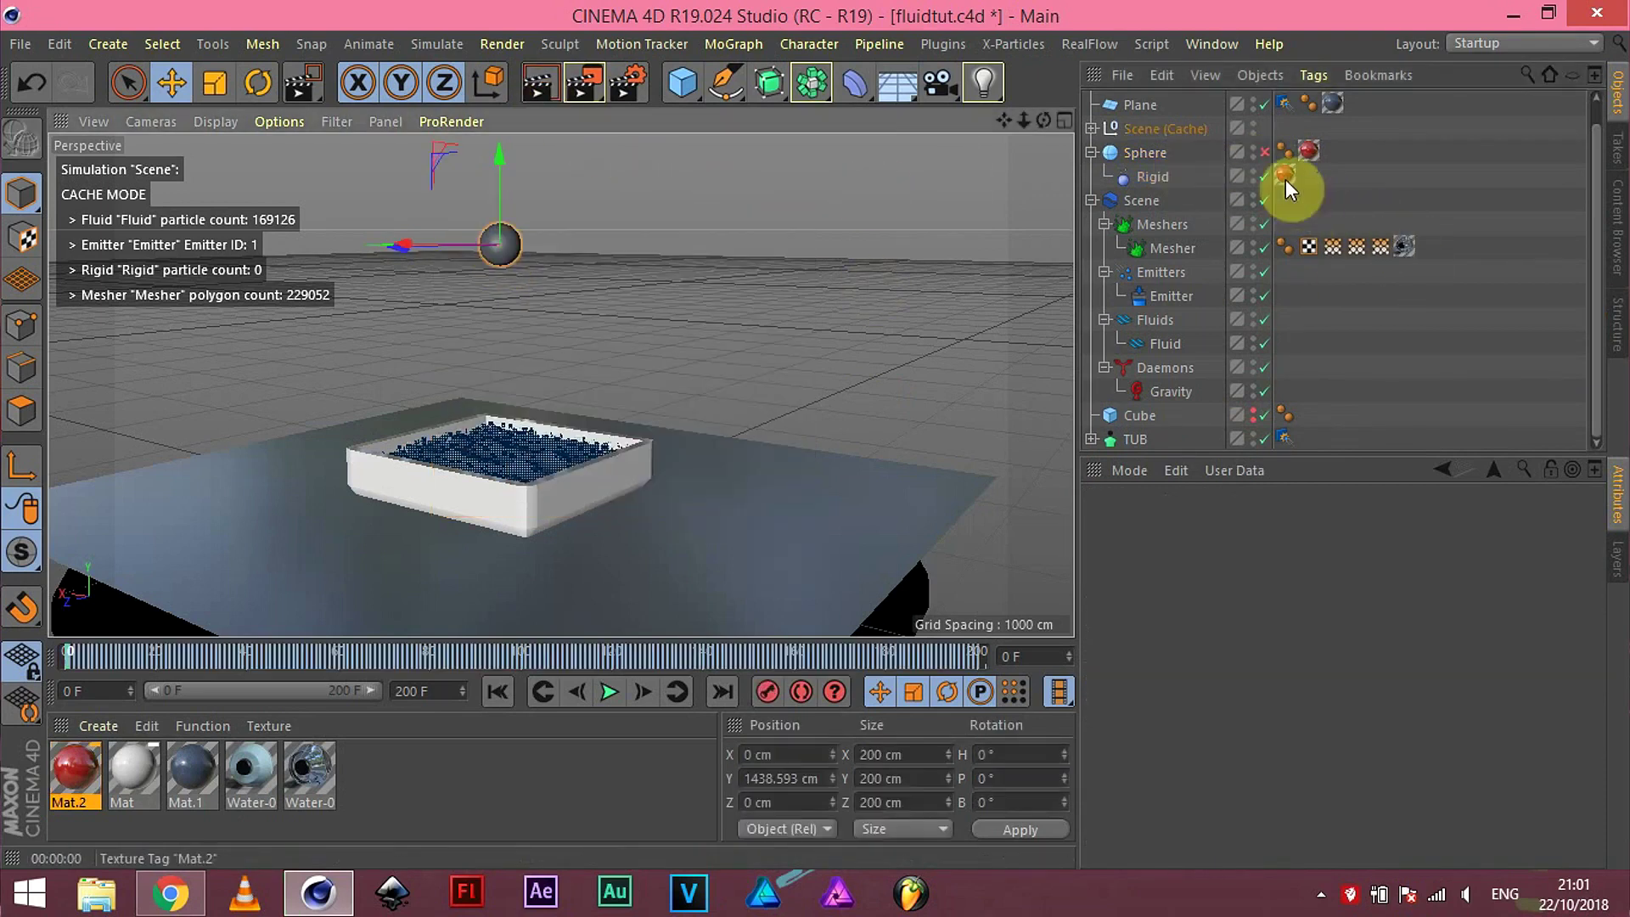
left_click_drag(1286, 179, 1436, 253)
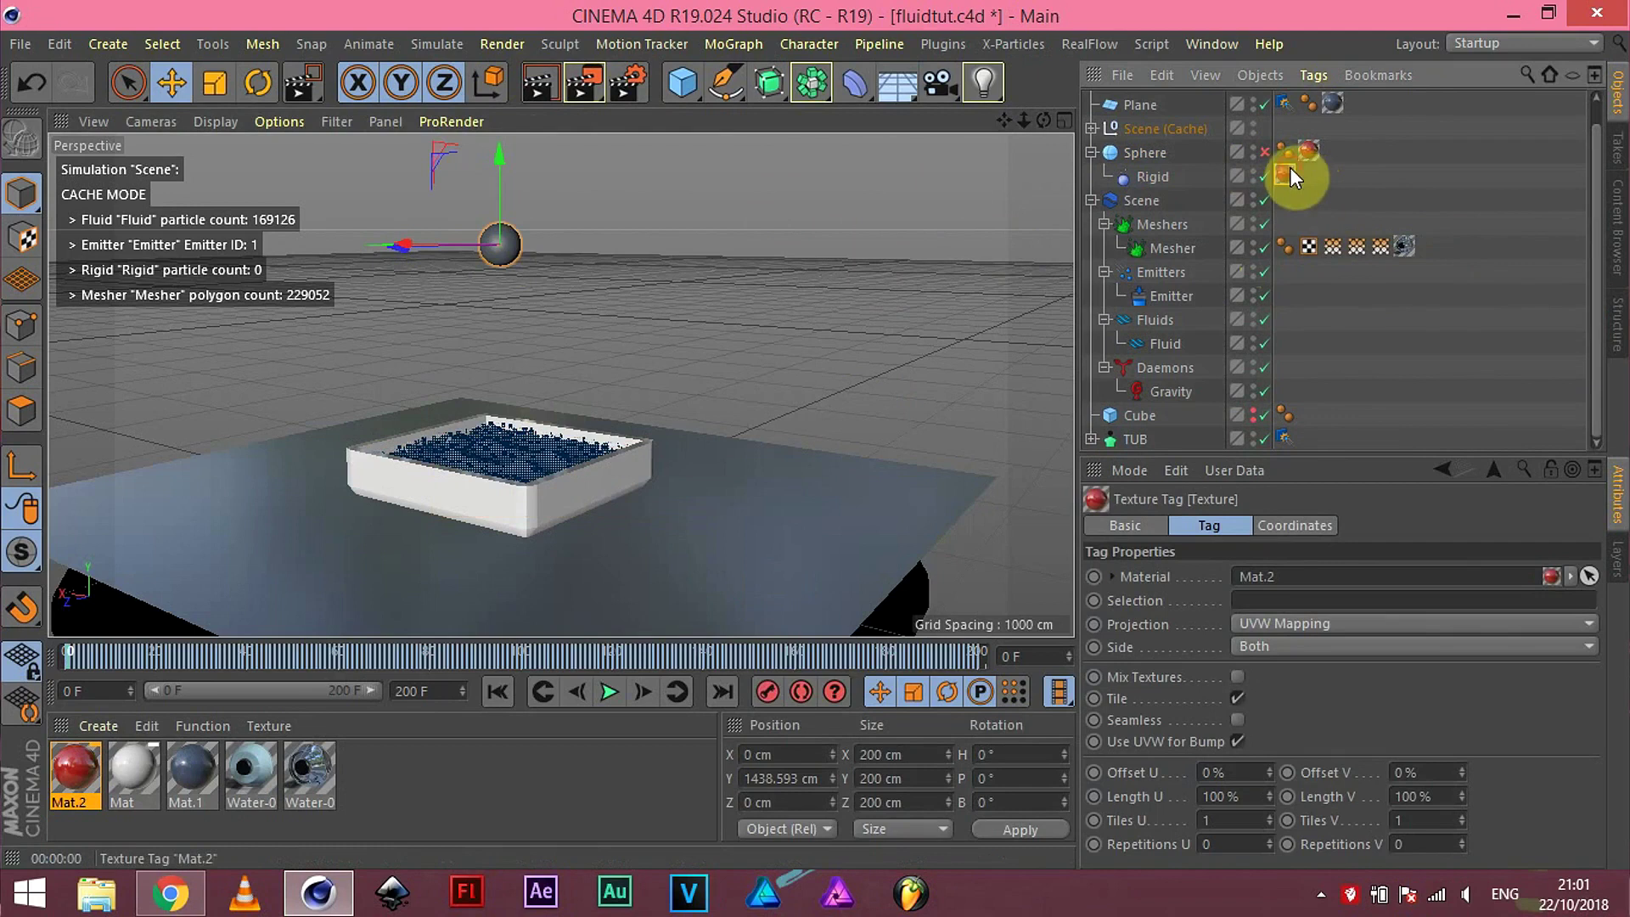
key("ctrl+z")
left_click_drag(1309, 175, 1332, 153, "ctrl")
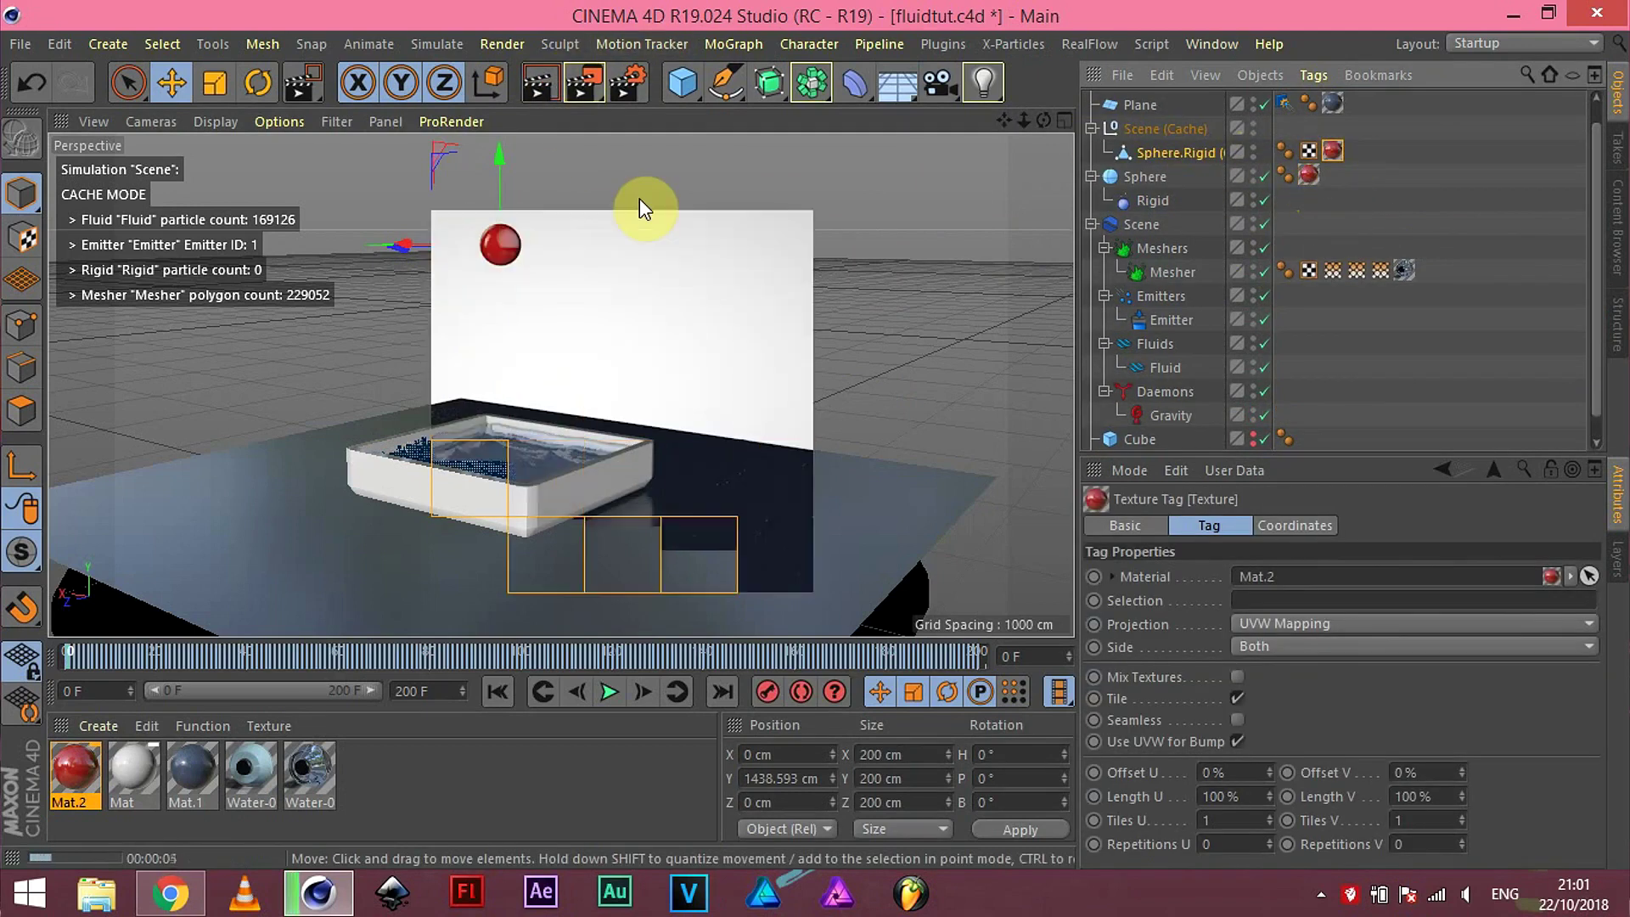
left_click(495, 326)
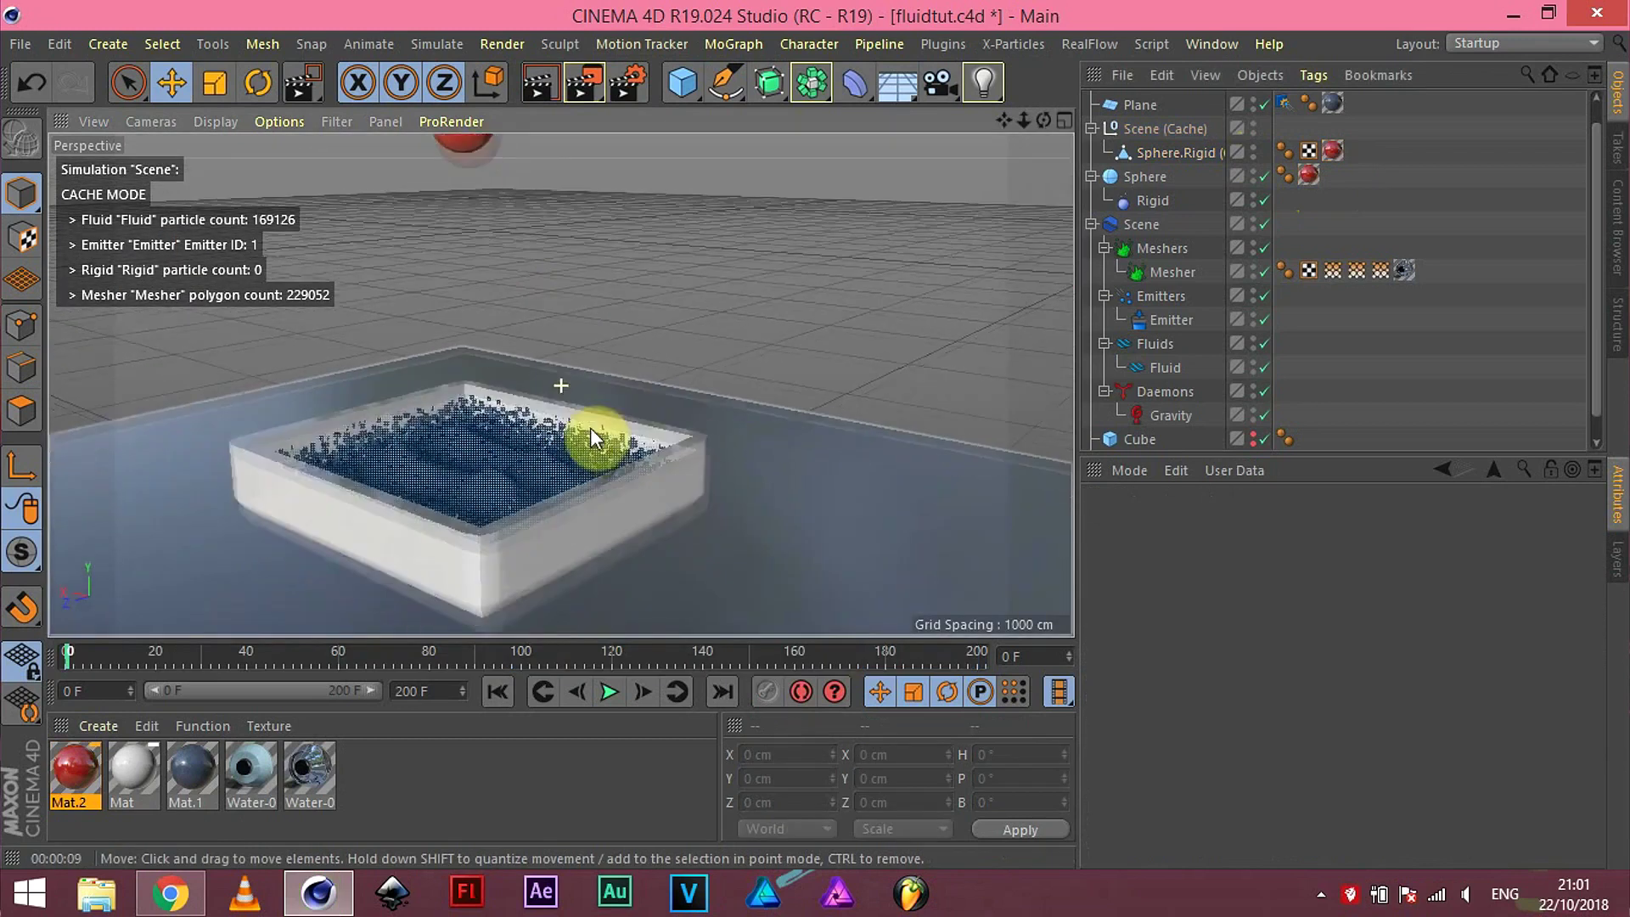
Step: Add a camera framing the tub, preview its render, and select the HDR Studio Rig
left_click(941, 82)
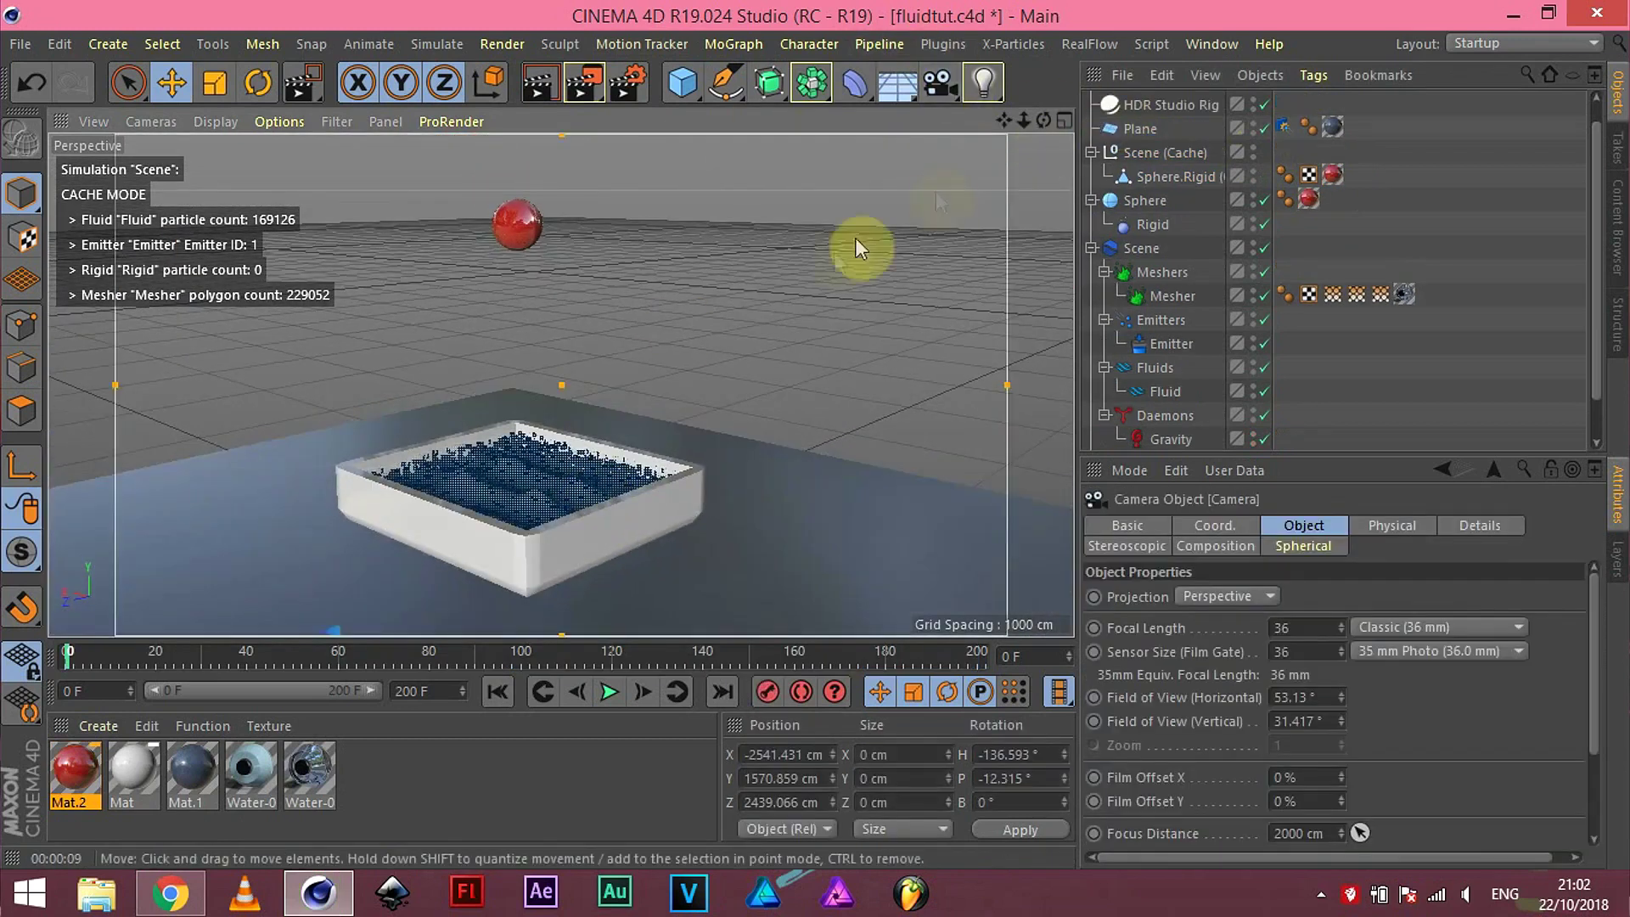
left_click_drag(751, 441, 613, 518, "alt")
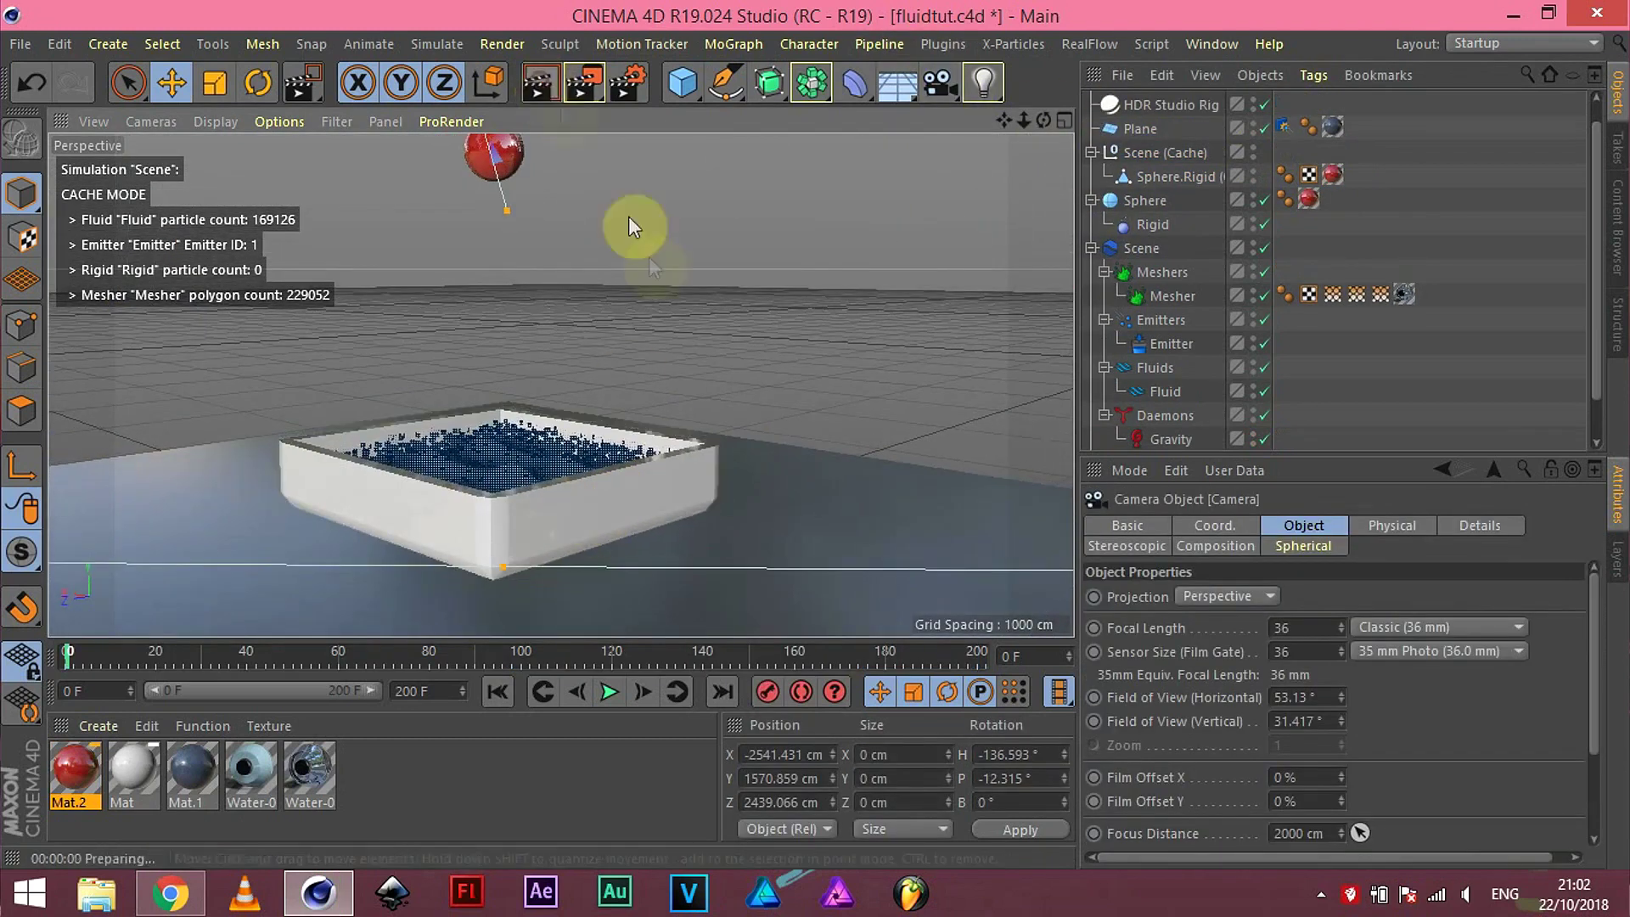
left_click(1591, 175)
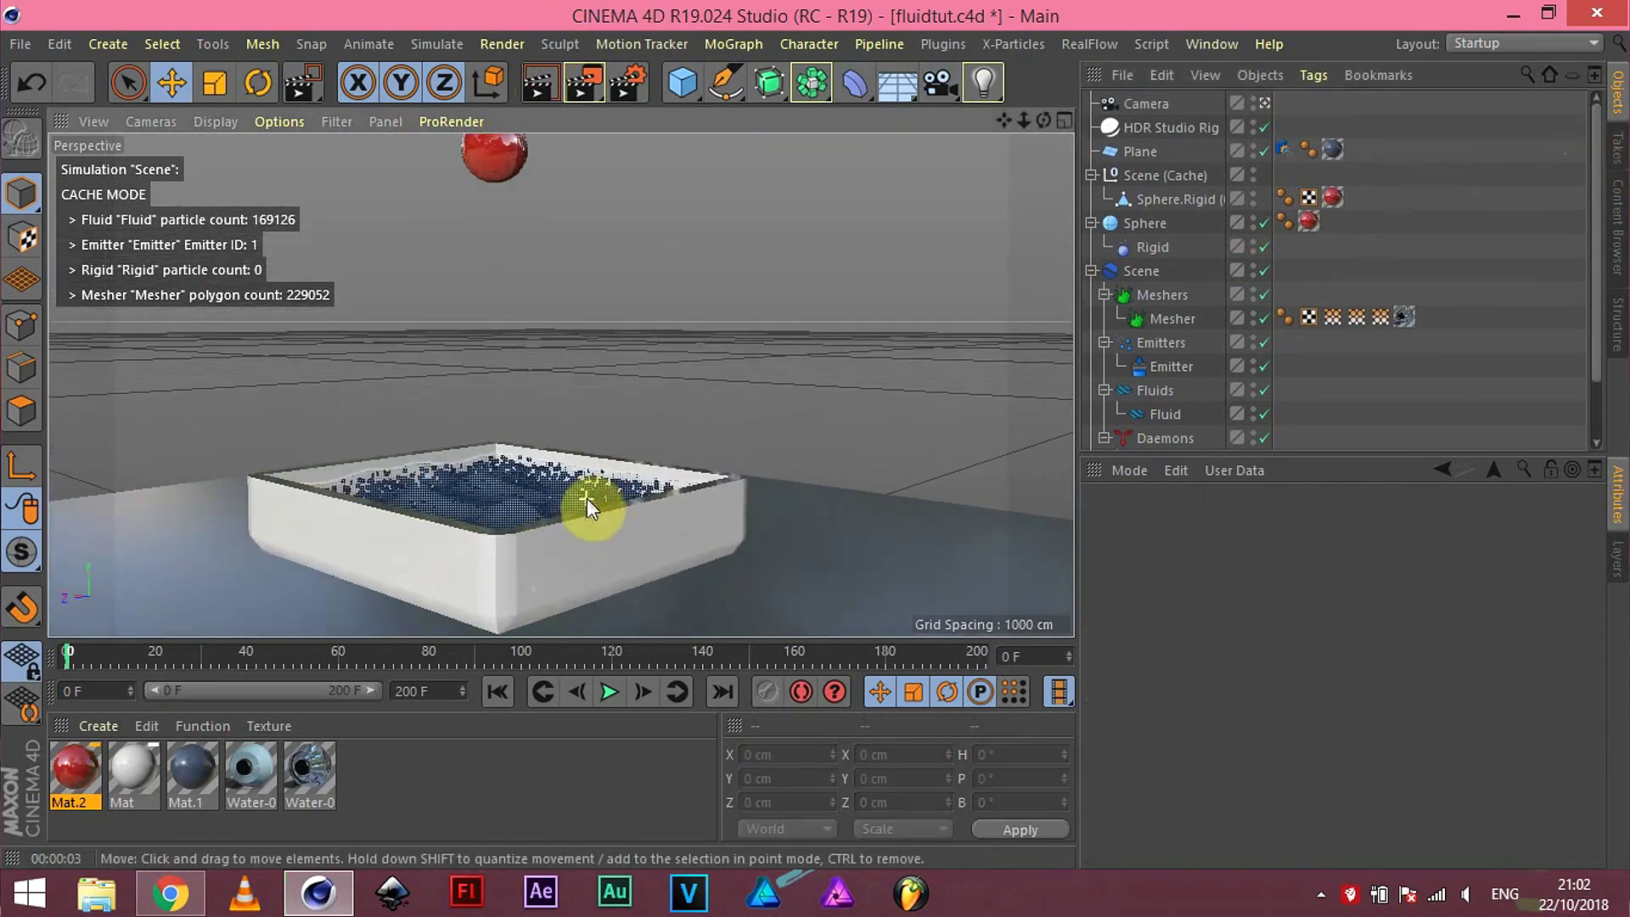
left_click(538, 83)
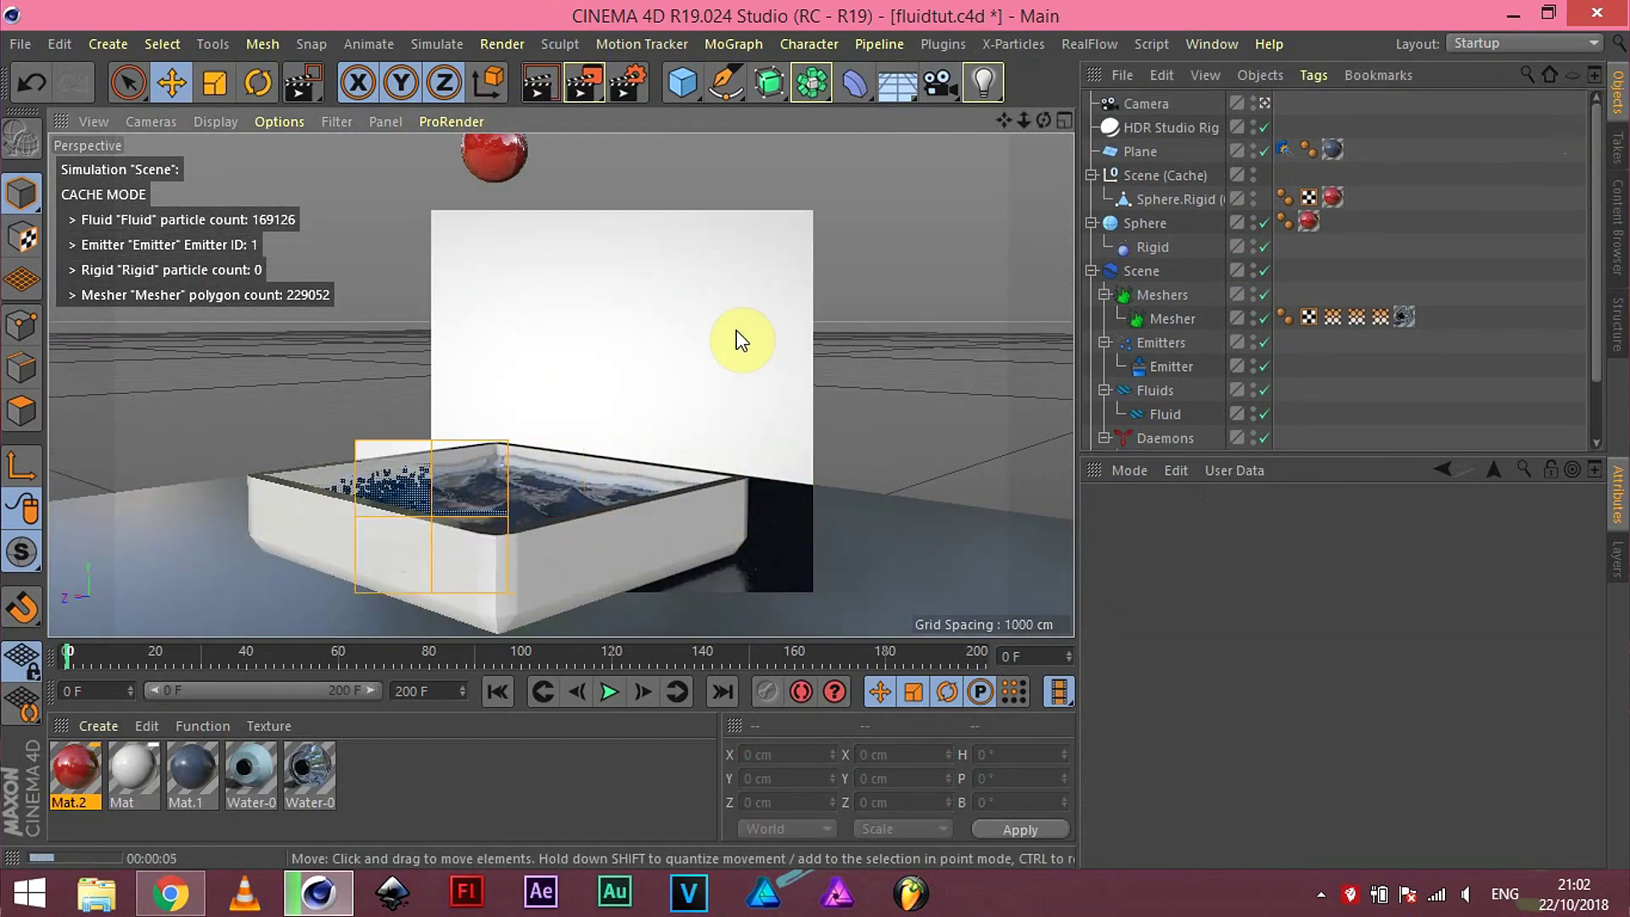
left_click_drag(517, 340, 512, 302, "alt")
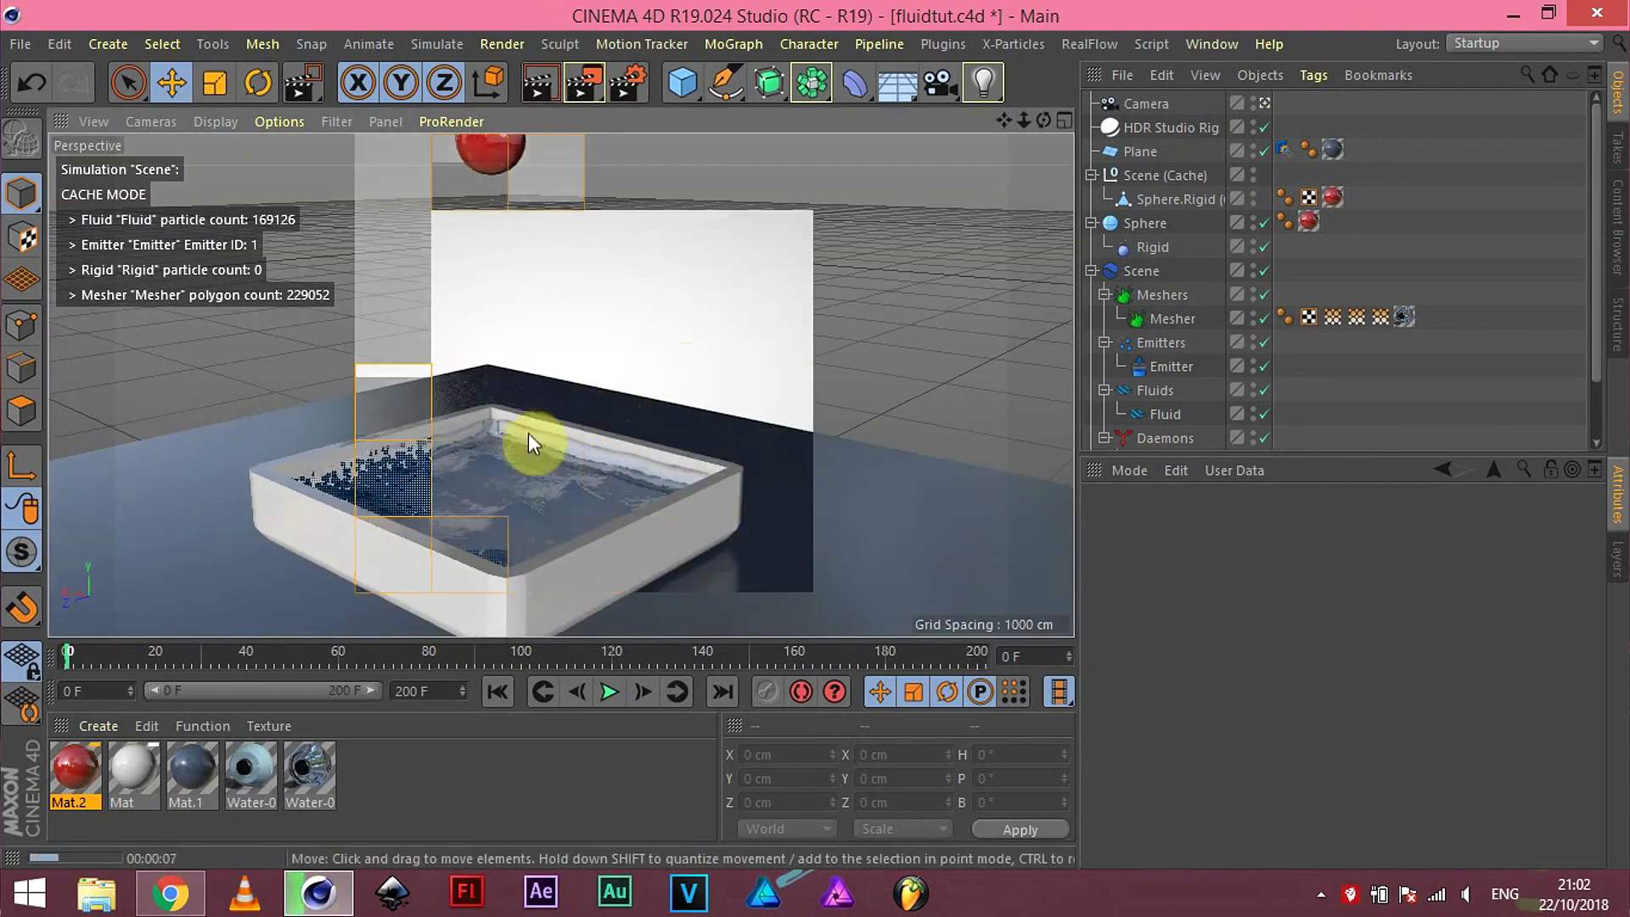
left_click(458, 471)
left_click(1177, 127)
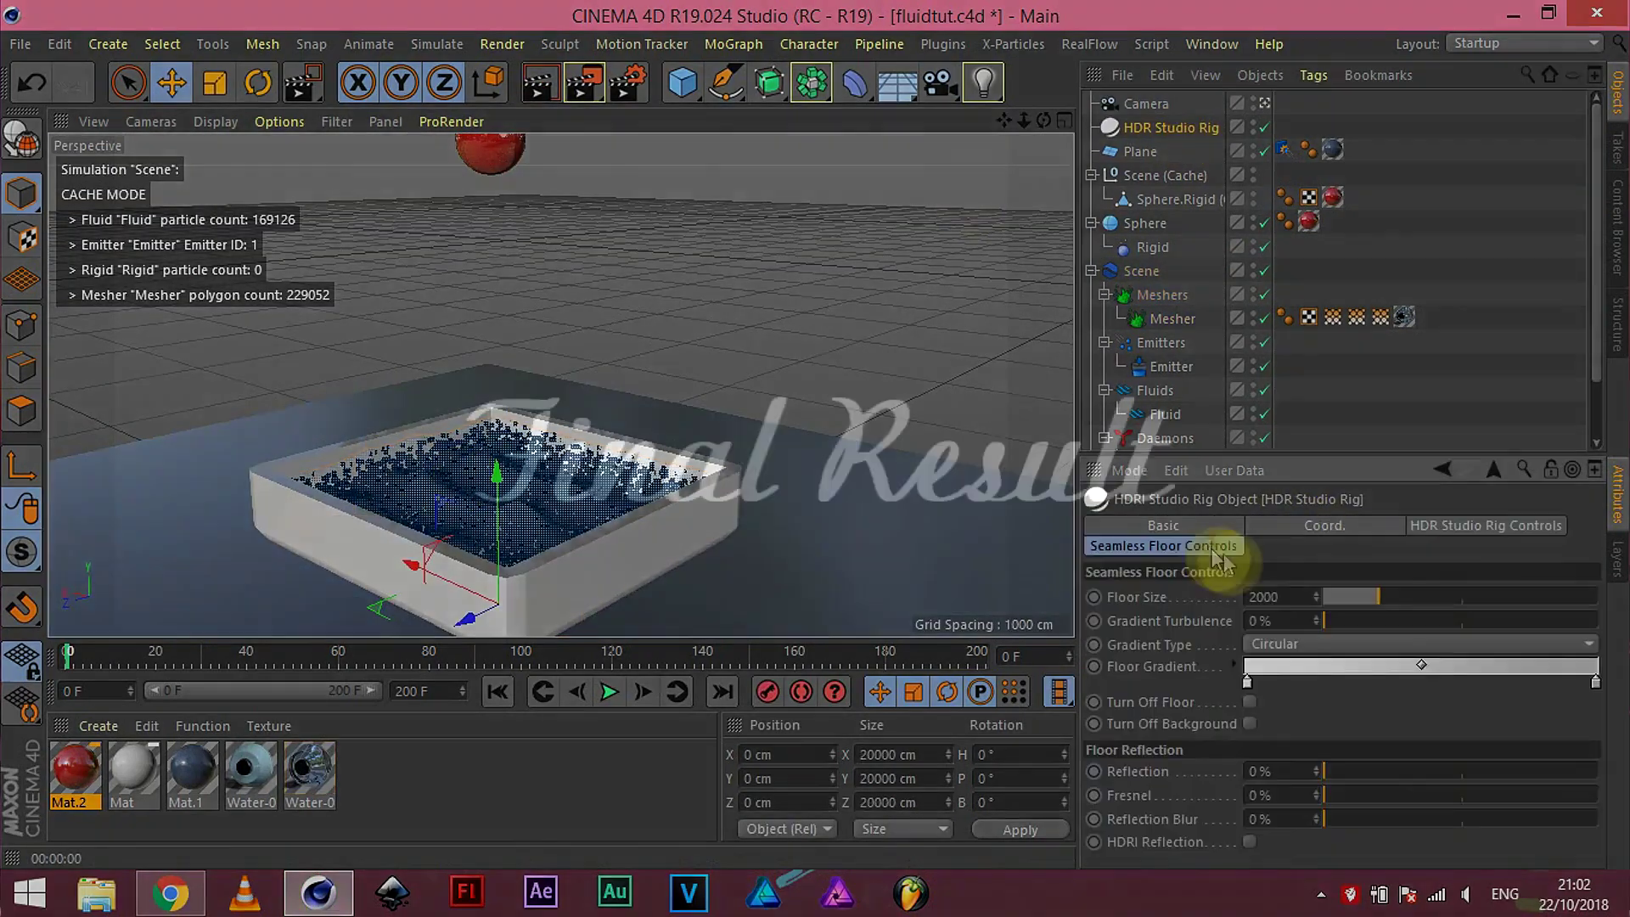